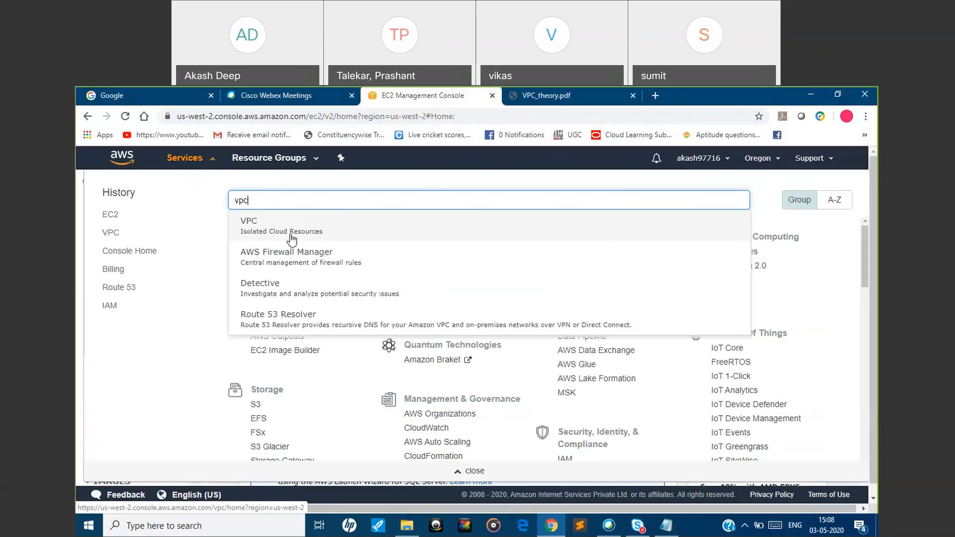
Open the VPC service, check the Default VPC slide in VPC_theory.pdf, and examine the default VPC's IPv4 CIDR in the VPC list
left_click(324, 232)
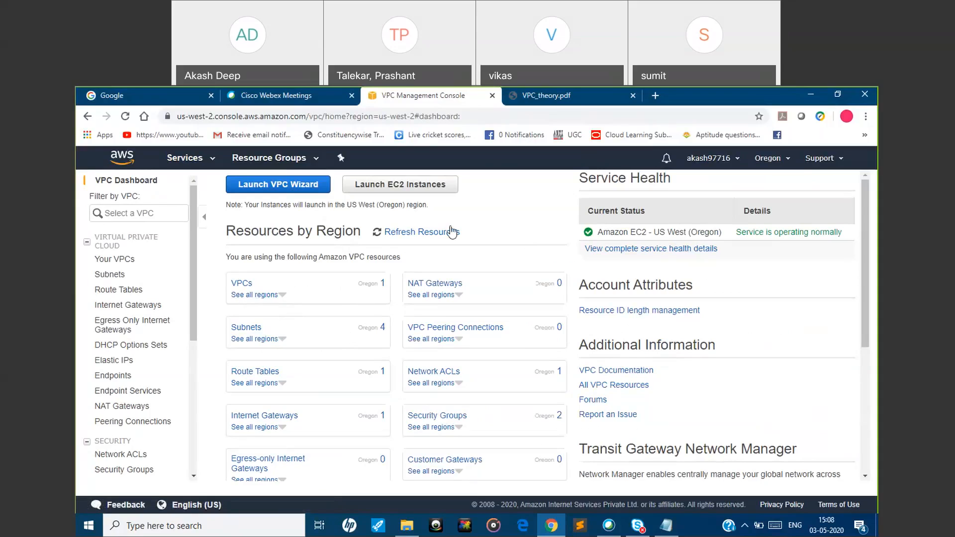
left_click(578, 102)
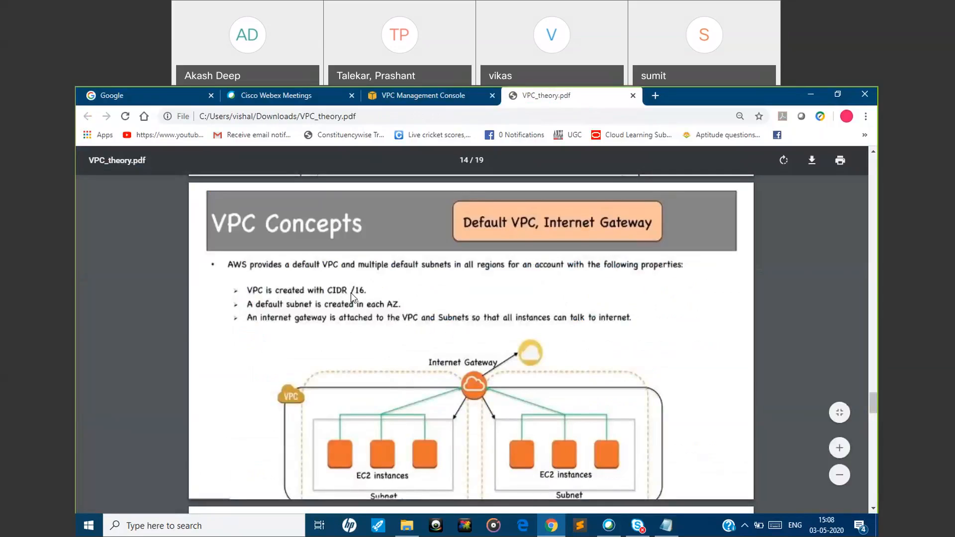
left_click(396, 95)
left_click(384, 286)
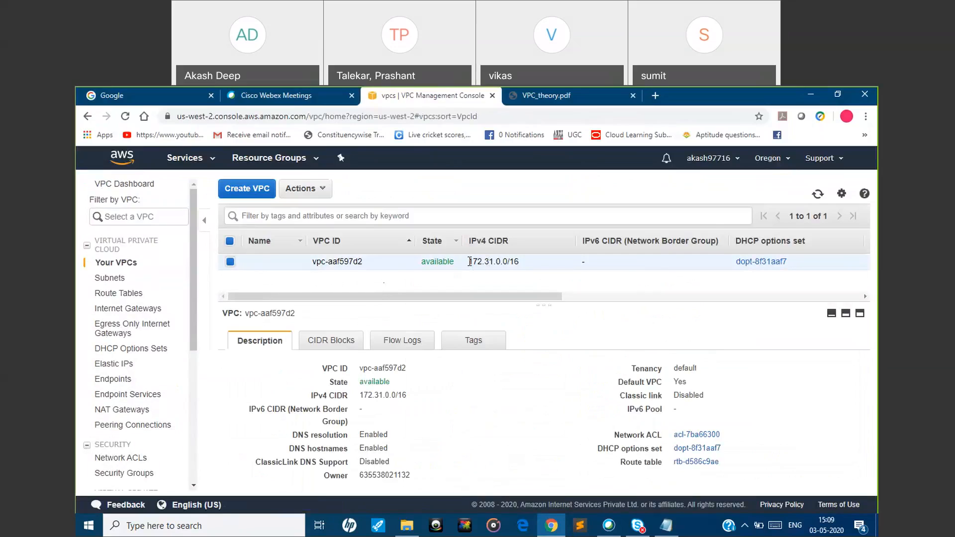
left_click_drag(469, 262, 520, 262)
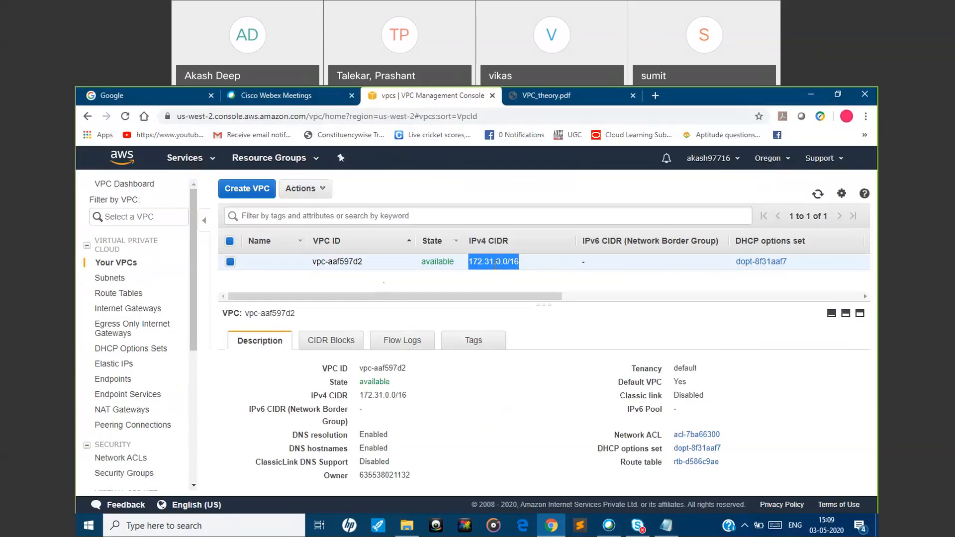
Revisit the Default VPC slide and examine the console's subnet list, including the Availability Zone of each default subnet
left_click(565, 98)
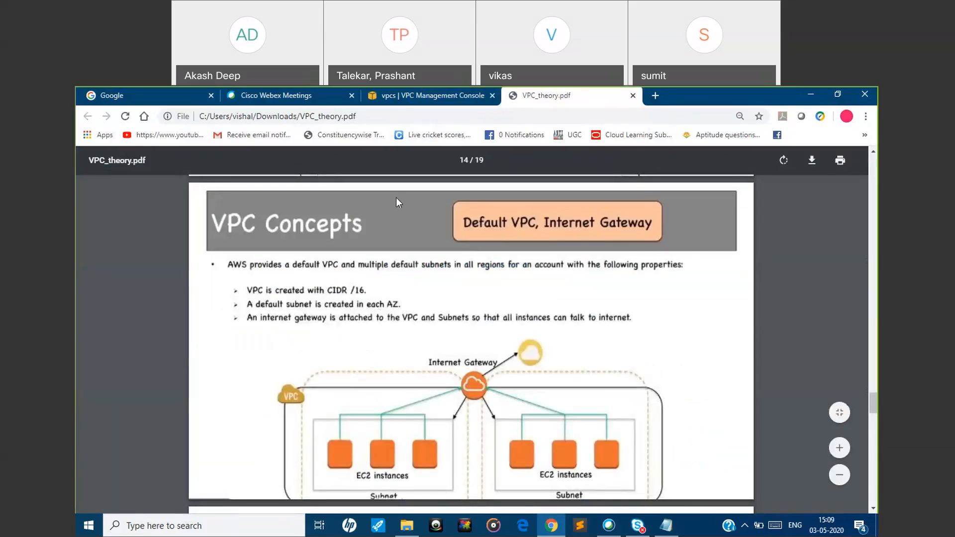
left_click(400, 98)
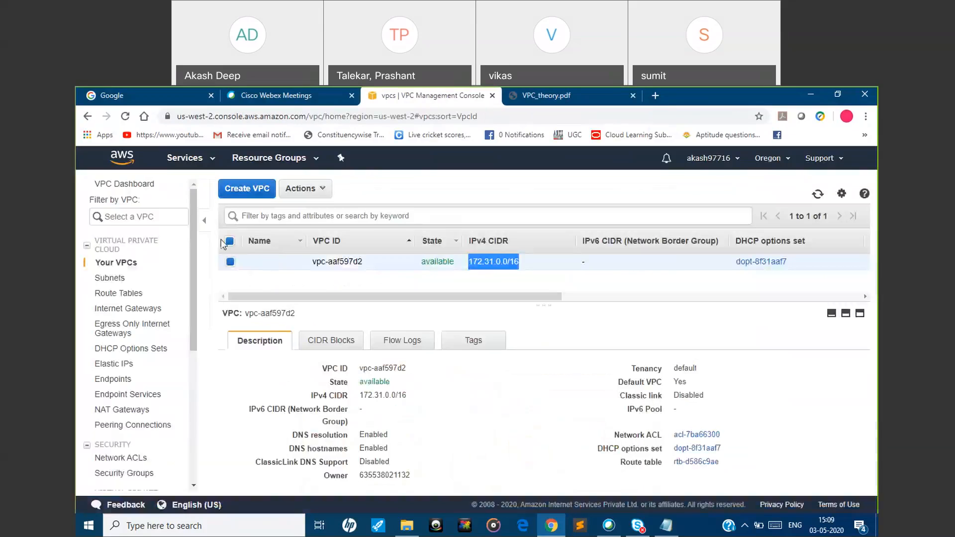
left_click(110, 278)
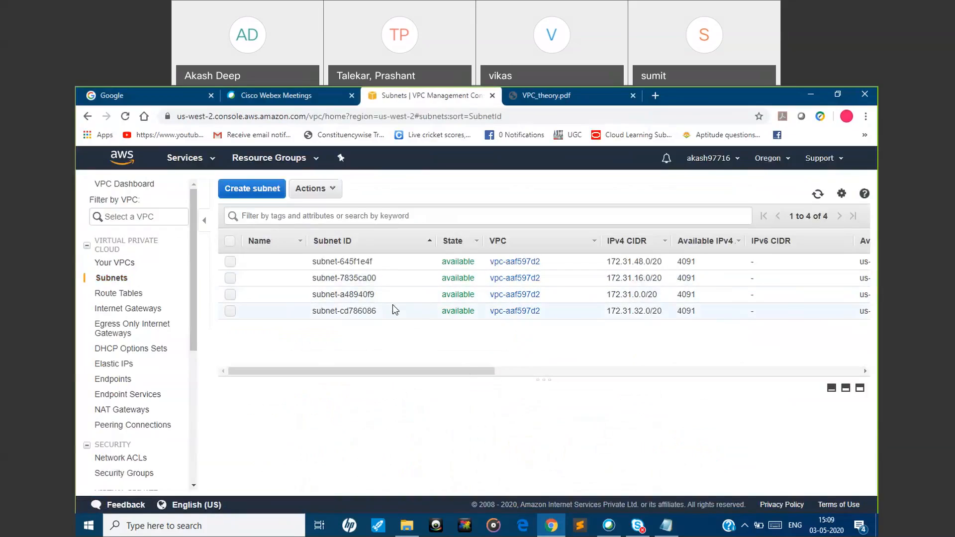
left_click_drag(484, 370, 633, 372)
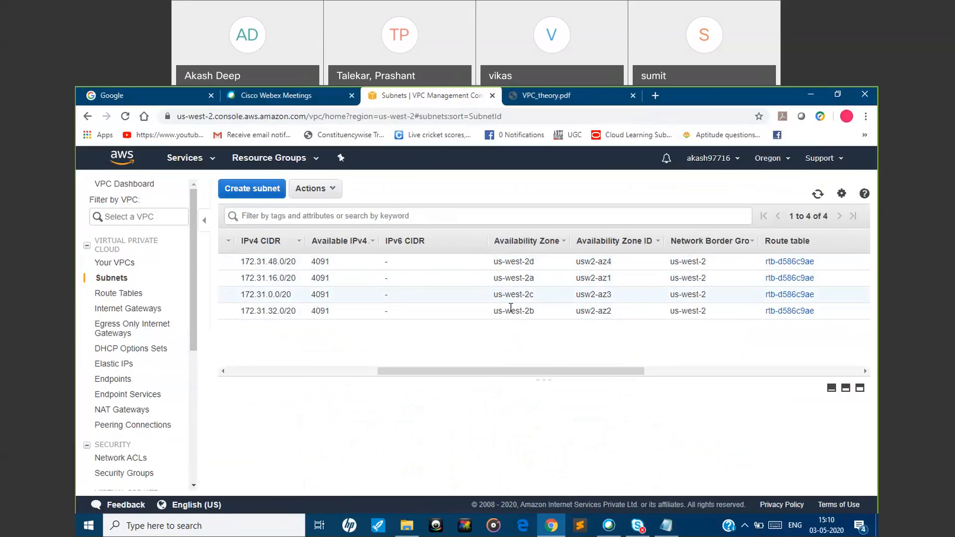
left_click_drag(506, 376, 356, 363)
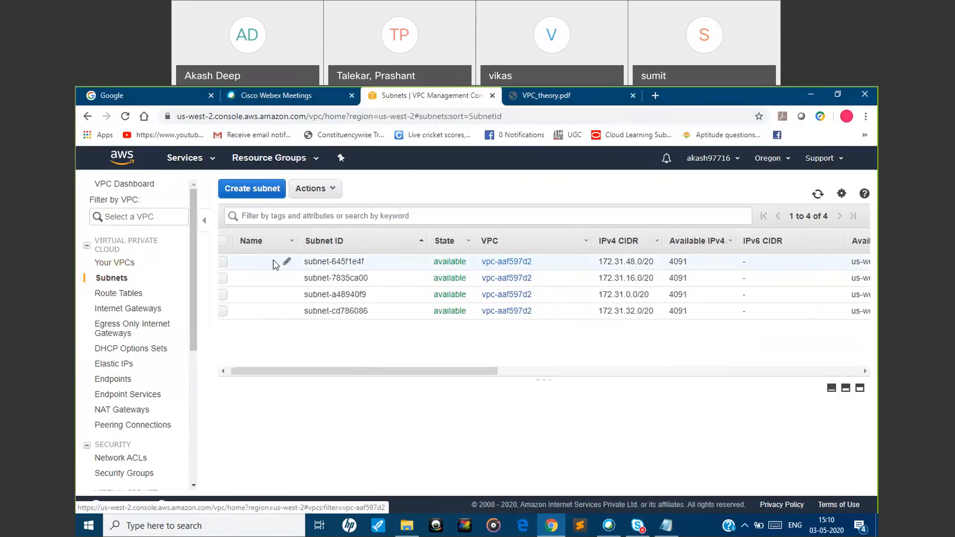
Filter the console by the default VPC from the VPC list and clear that filter again
left_click(108, 263)
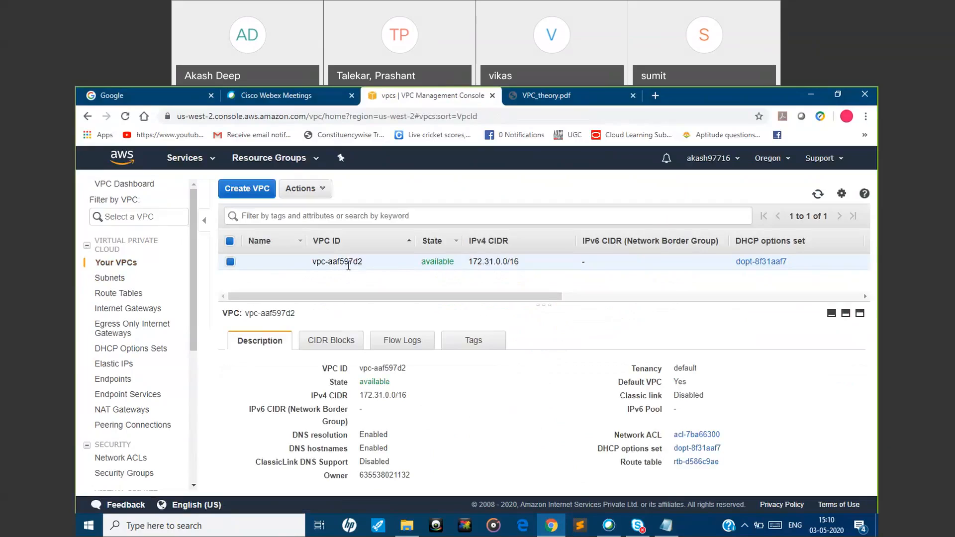
left_click_drag(368, 264, 313, 262)
left_click(160, 216)
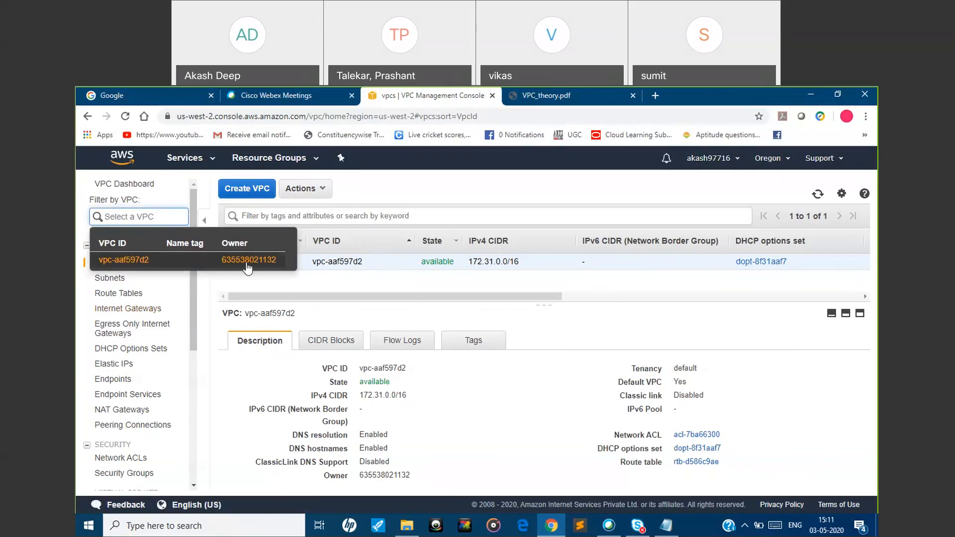
left_click(350, 276)
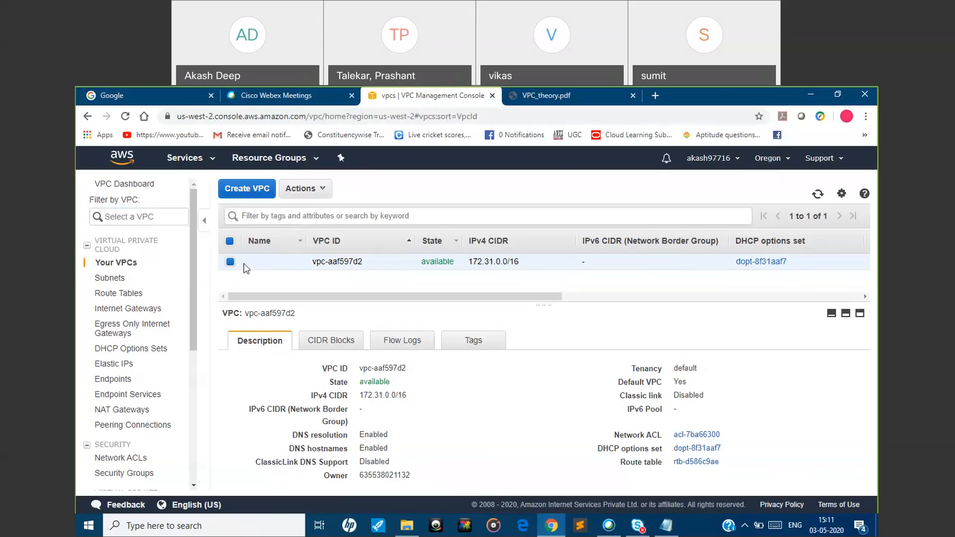
left_click(151, 216)
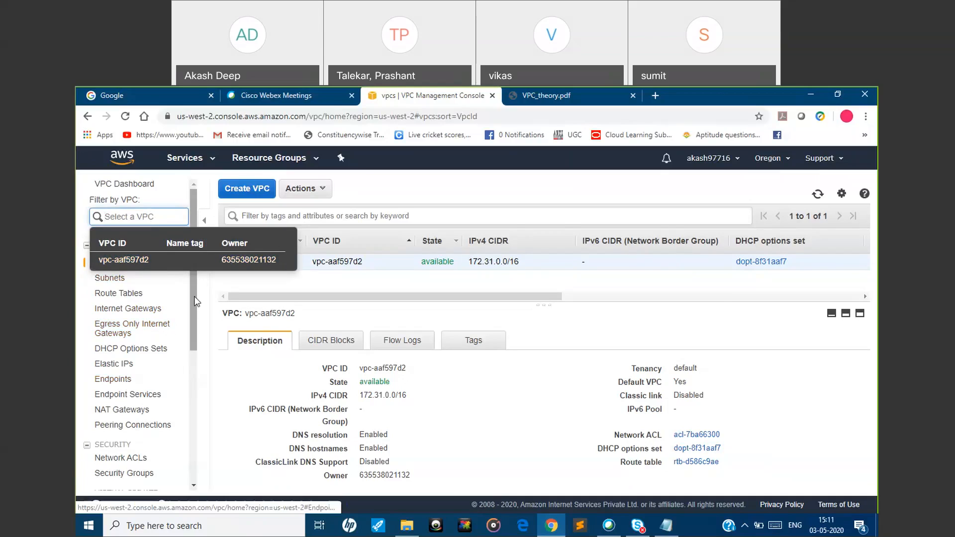
left_click(183, 263)
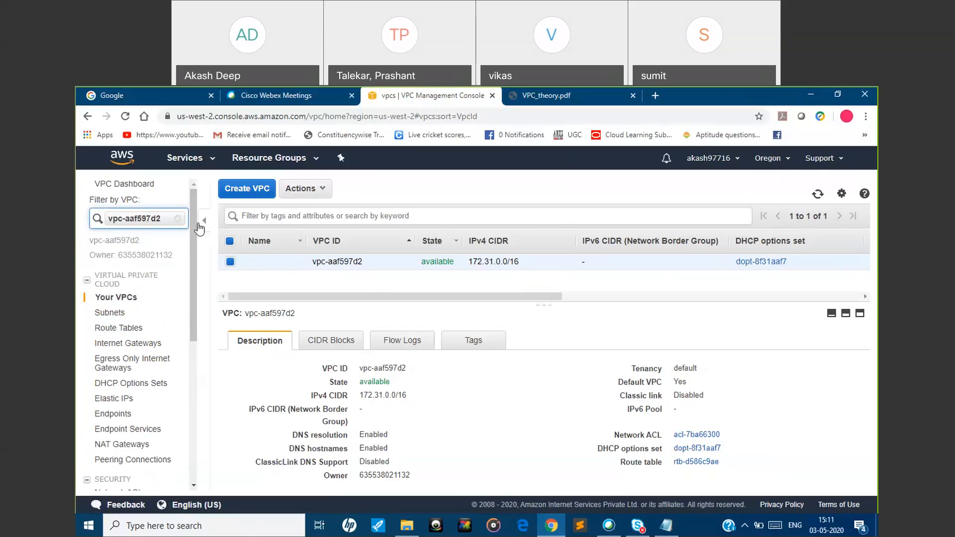
left_click(177, 219)
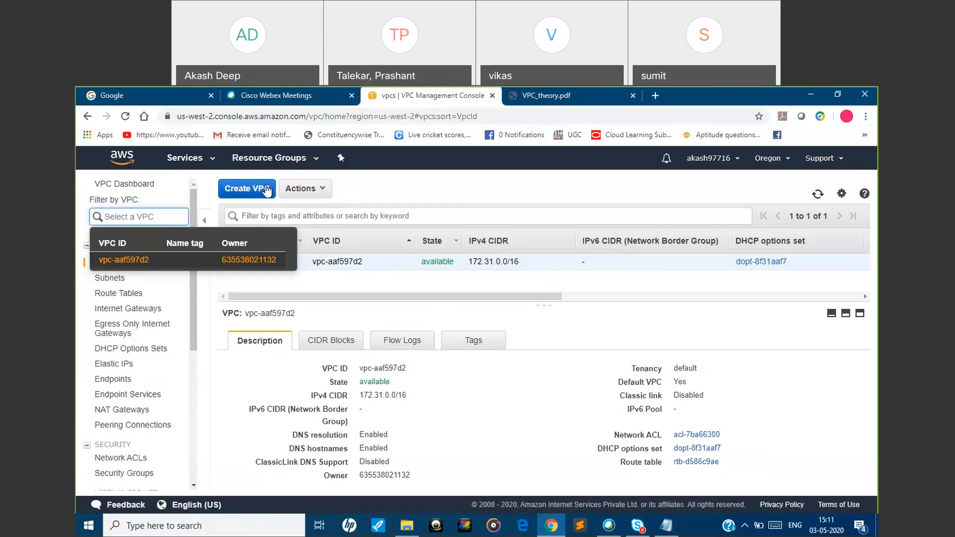
left_click(388, 193)
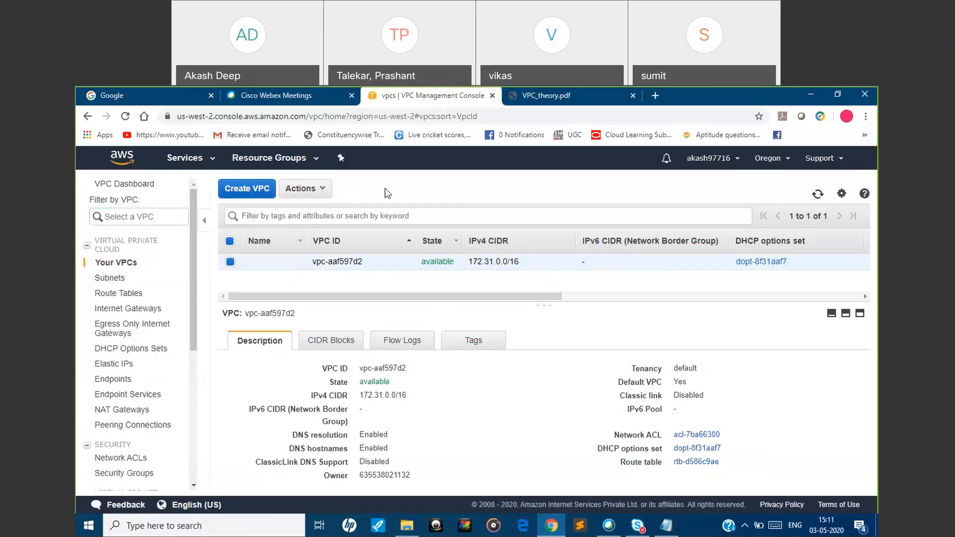
Return to the VPC dashboard by searching the AWS services for "vpc"
left_click(199, 163)
type("v")
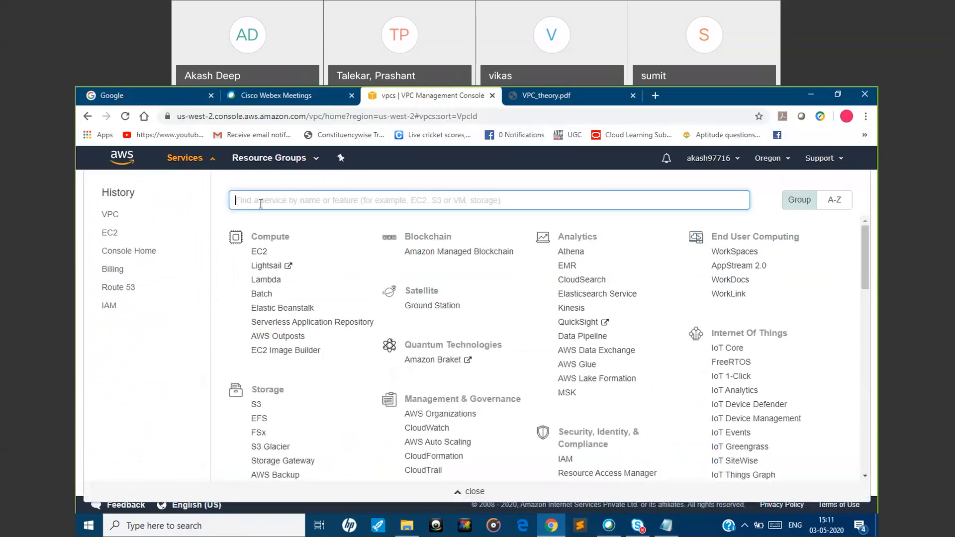
type("pc")
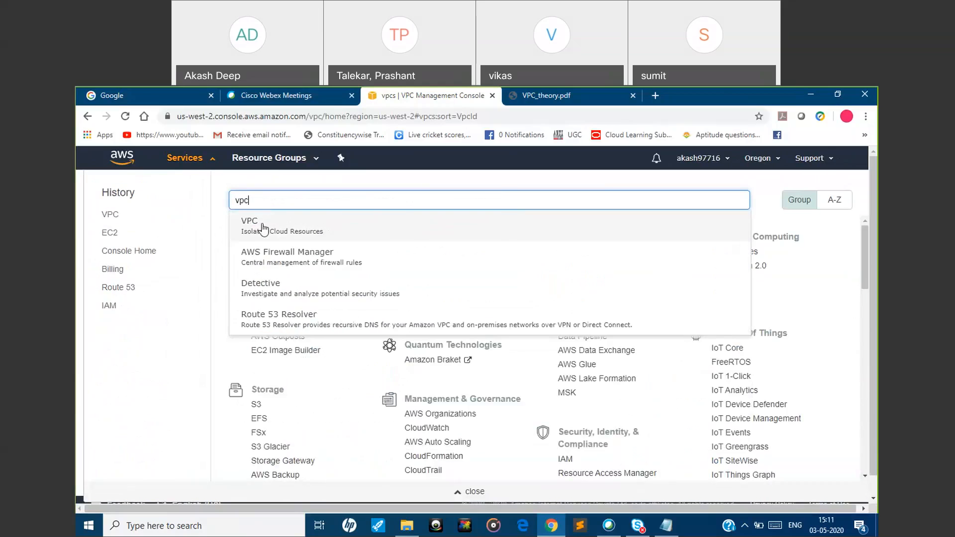
left_click(264, 228)
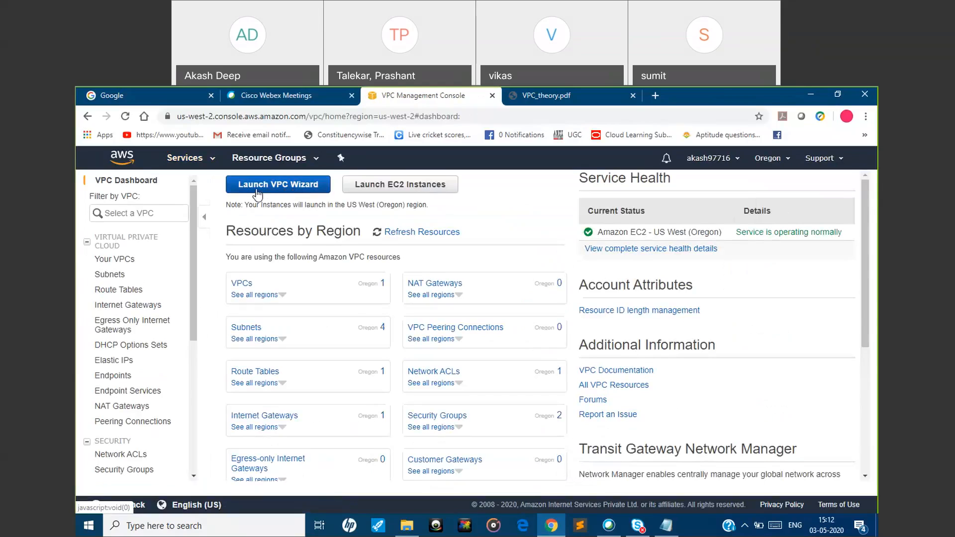
Launch the VPC Wizard to view its configuration options, and go back to the VPC dashboard without creating anything
left_click(282, 186)
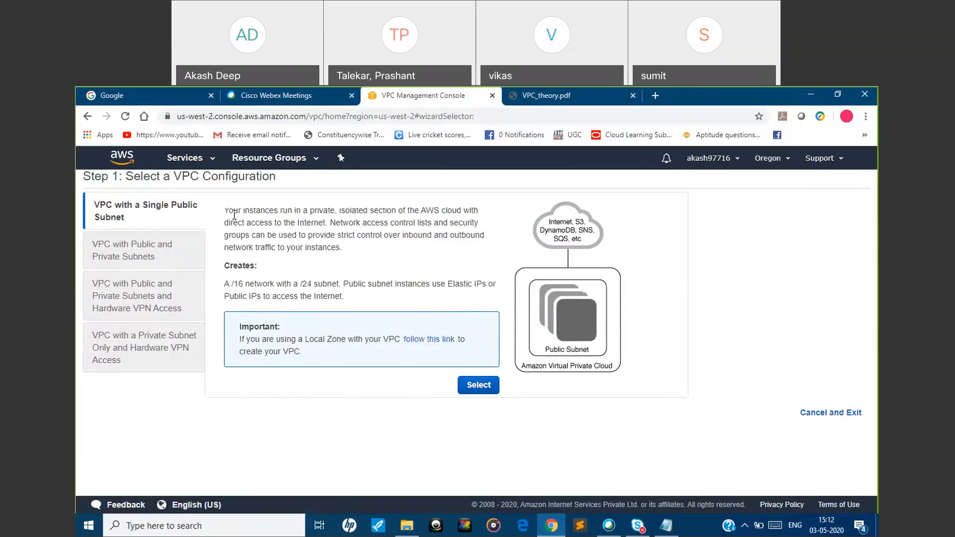
left_click(196, 160)
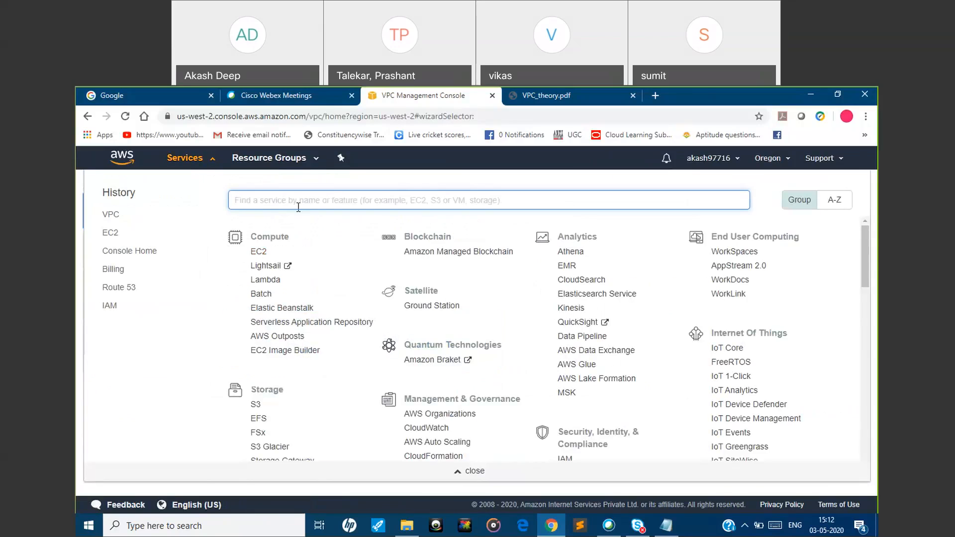
type("vpc")
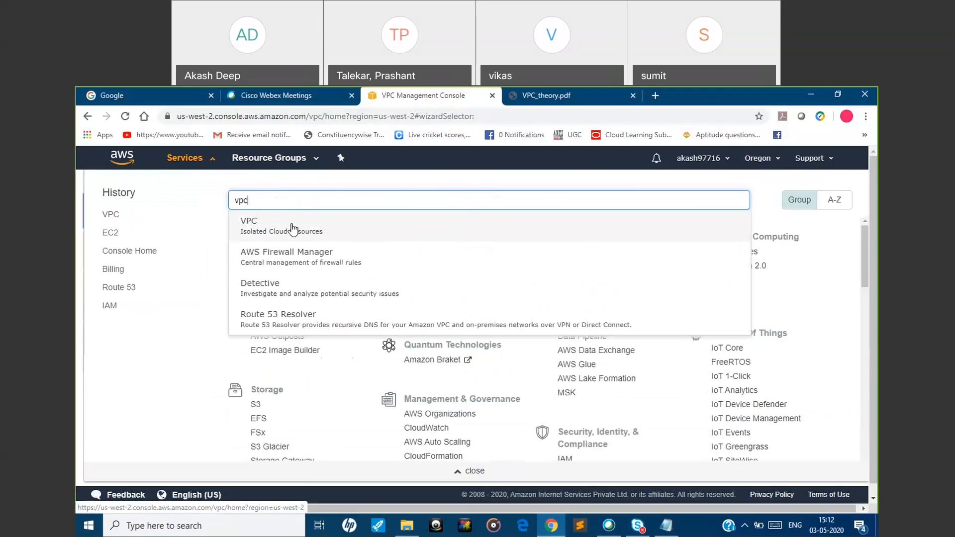
left_click(293, 229)
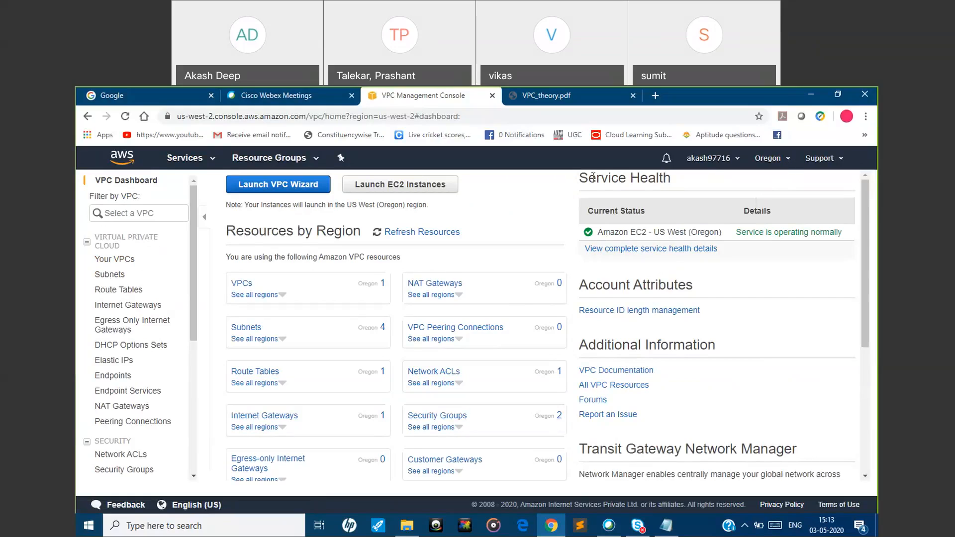
View the list of AWS regions while staying in Oregon, and open the list of VPCs
left_click(768, 164)
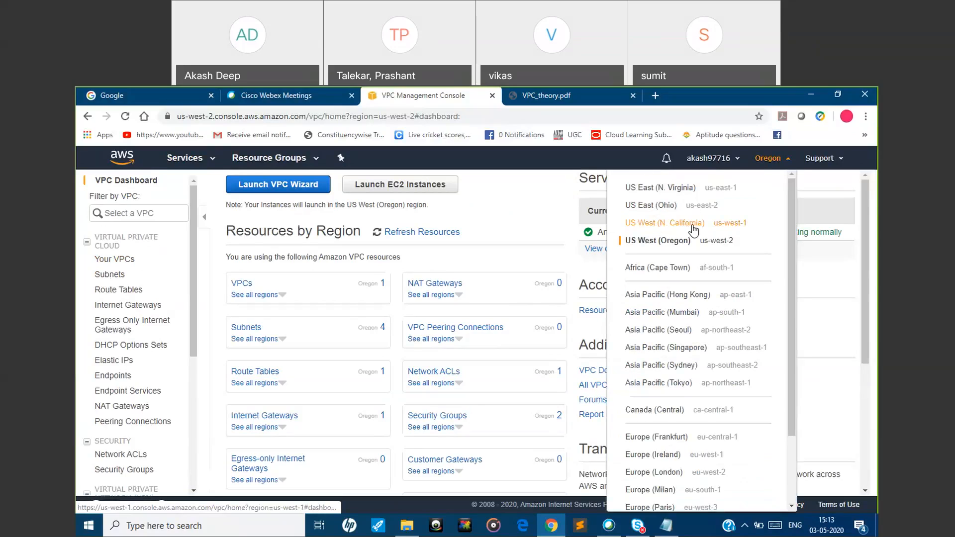
left_click(552, 181)
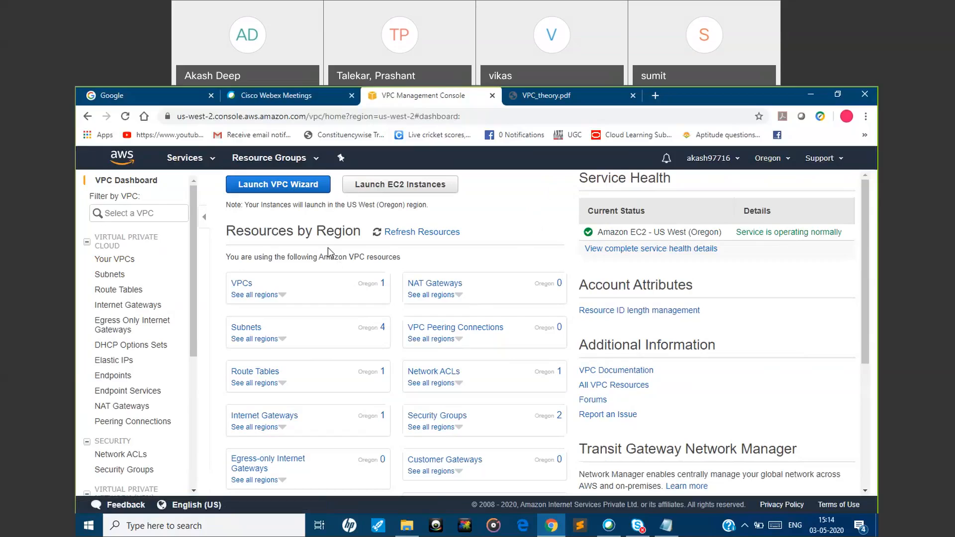
left_click(116, 262)
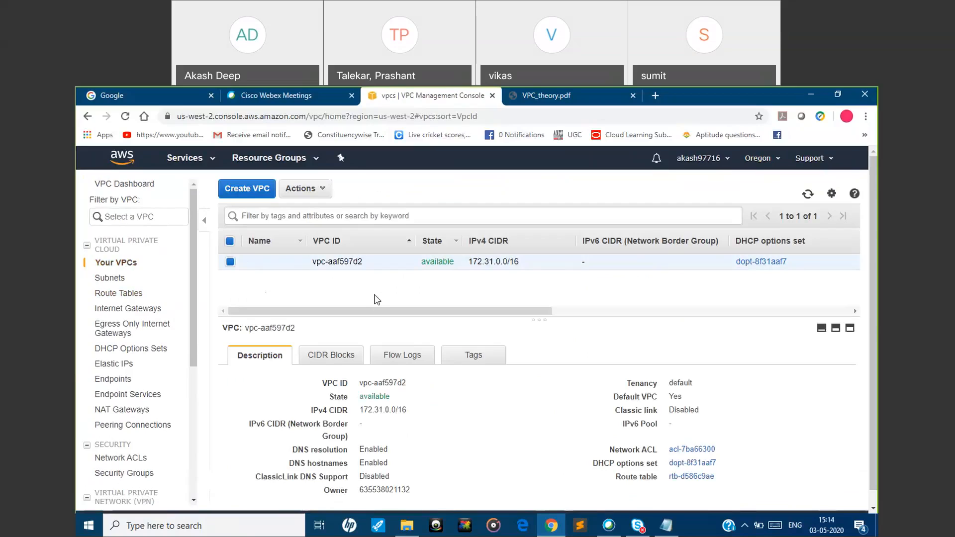
Switch to VPC_theory.pdf and go back to the Pre-VPC diagram of the main router with Subnet 1 and Subnet 2
left_click(564, 99)
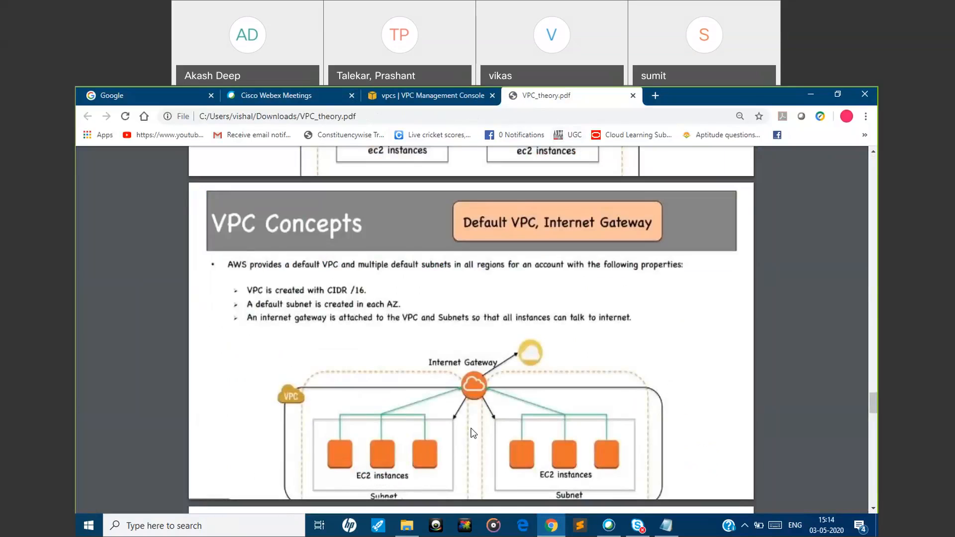
scroll(472, 433, "up", 2)
scroll(472, 432, "up", 15)
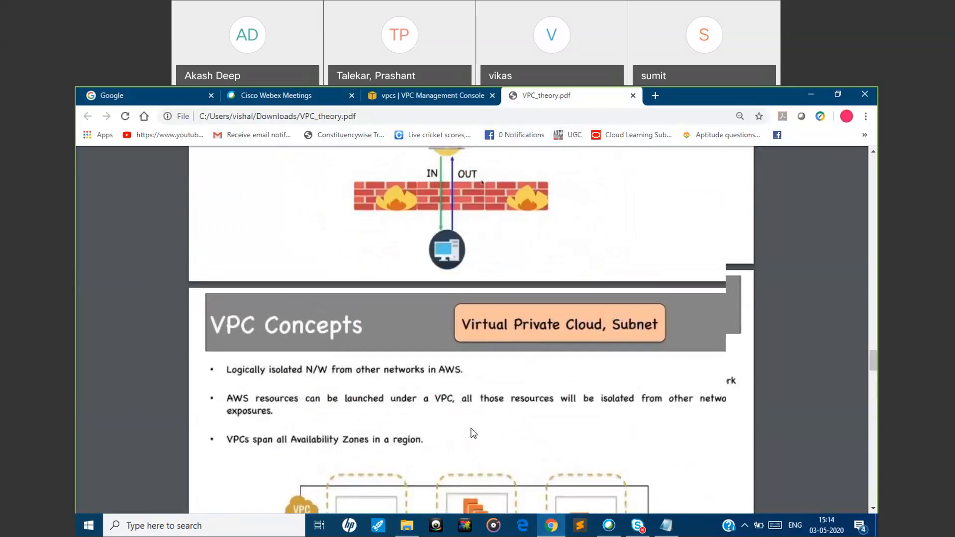
scroll(470, 431, "up", 1)
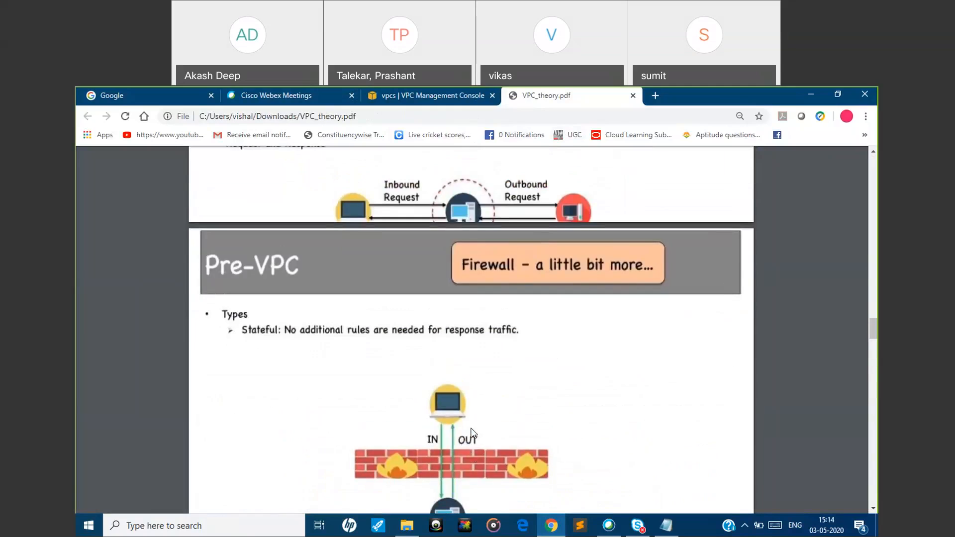
scroll(471, 432, "up", 10)
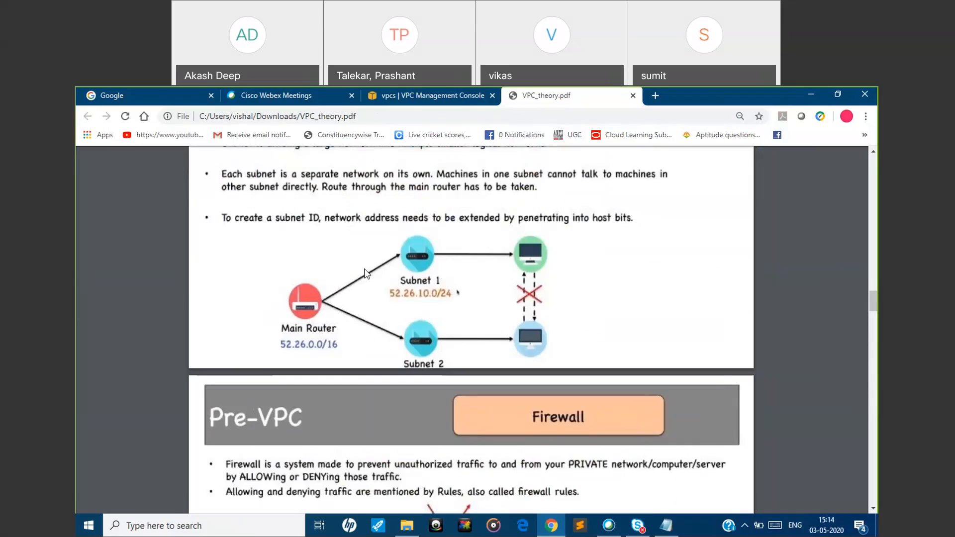
Return to the VPC console, highlight the default VPC's ID, and open the subnet list to compare it
left_click(403, 100)
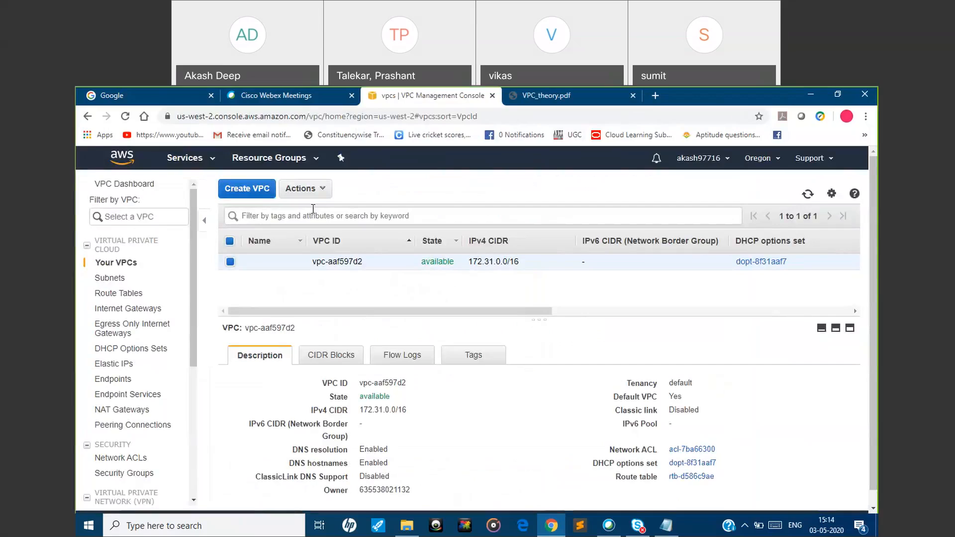
triple_click(315, 261)
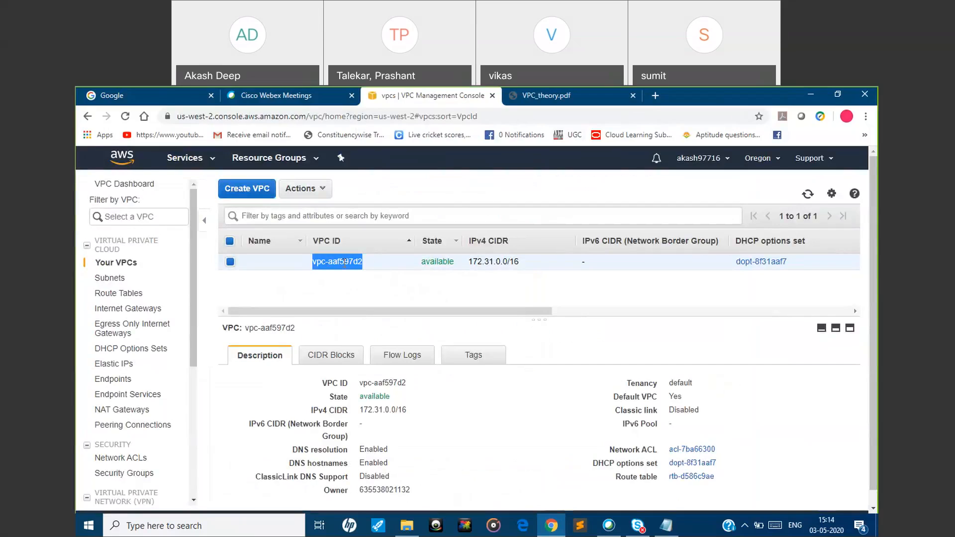
left_click(120, 281)
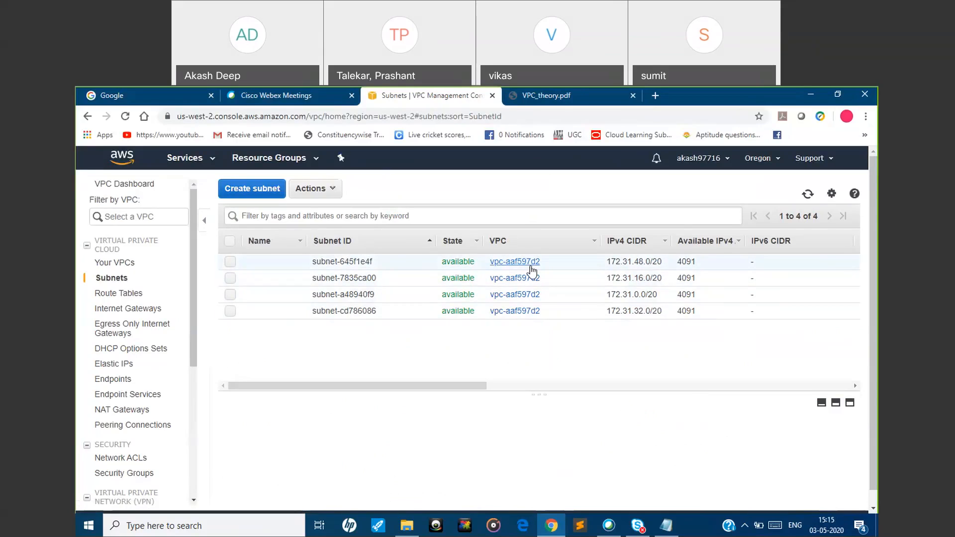
Open the VPC linked to subnet-a48940f9 and clear the resulting search filter from the VPC list
left_click(524, 299)
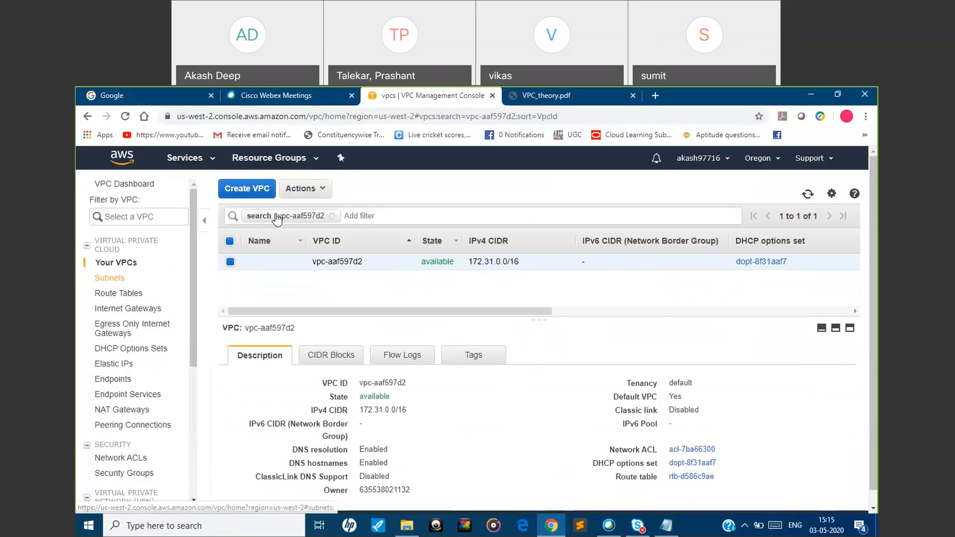
left_click(331, 215)
left_click(335, 215)
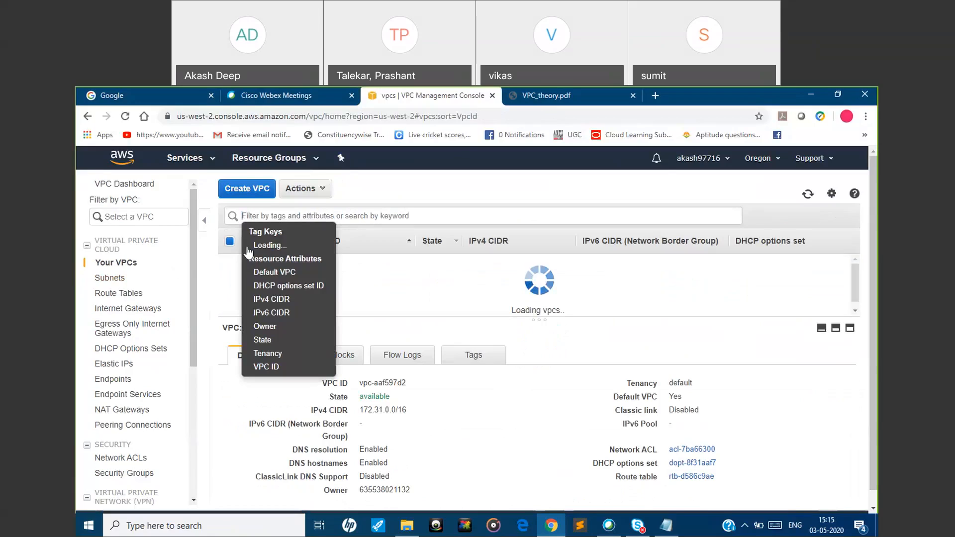
Start creating a new VPC and set its name tag to myVPCDEMO
left_click(428, 310)
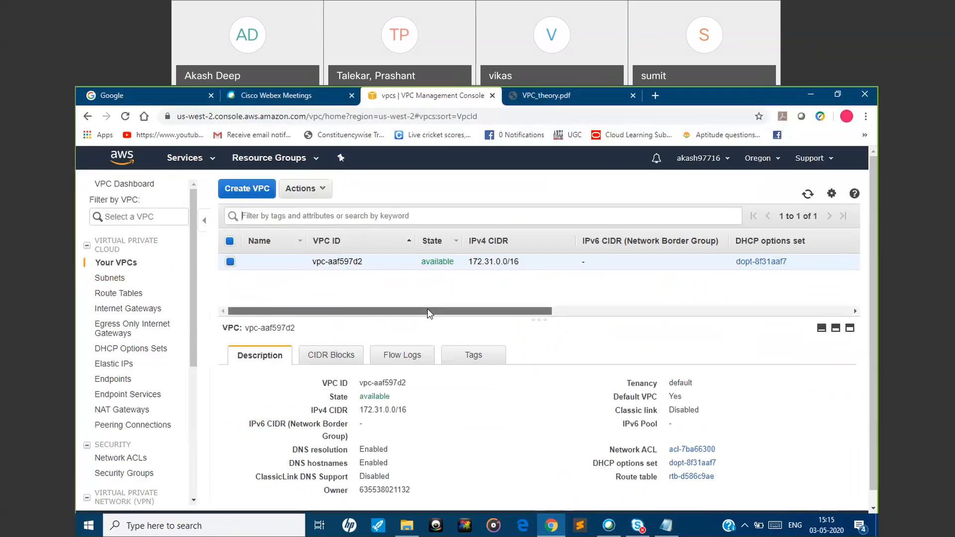
left_click(253, 191)
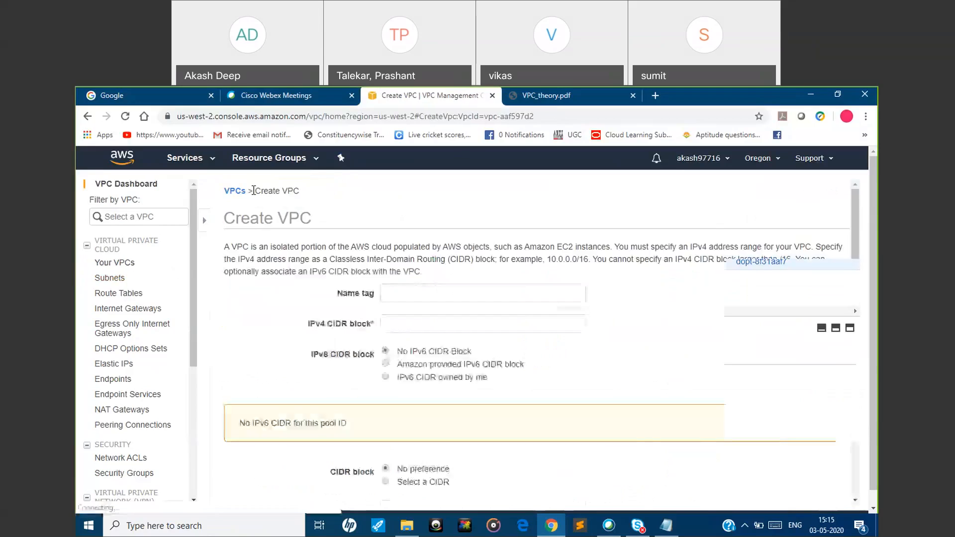
left_click(265, 286)
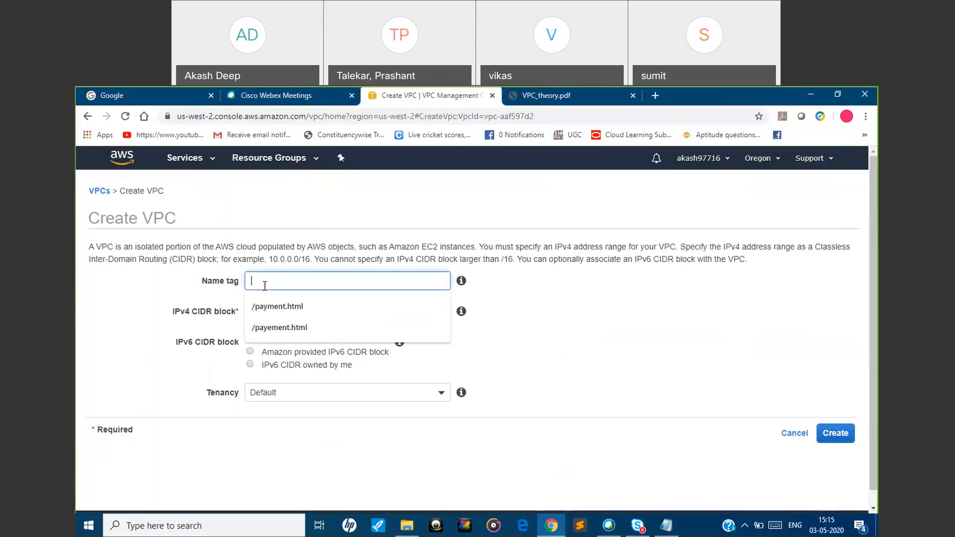
type("my")
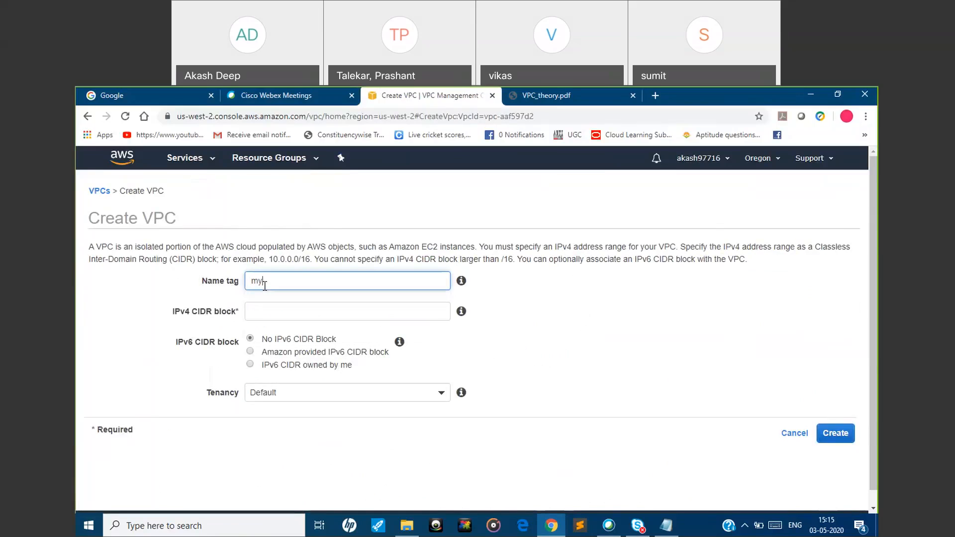
type("v")
key("BackSpace")
type("VPCDEMO")
Set the VPC's IPv4 CIDR block to 192.8.0.0/16, create it with default tenancy, and open the new VPC's details
left_click(266, 313)
type("1")
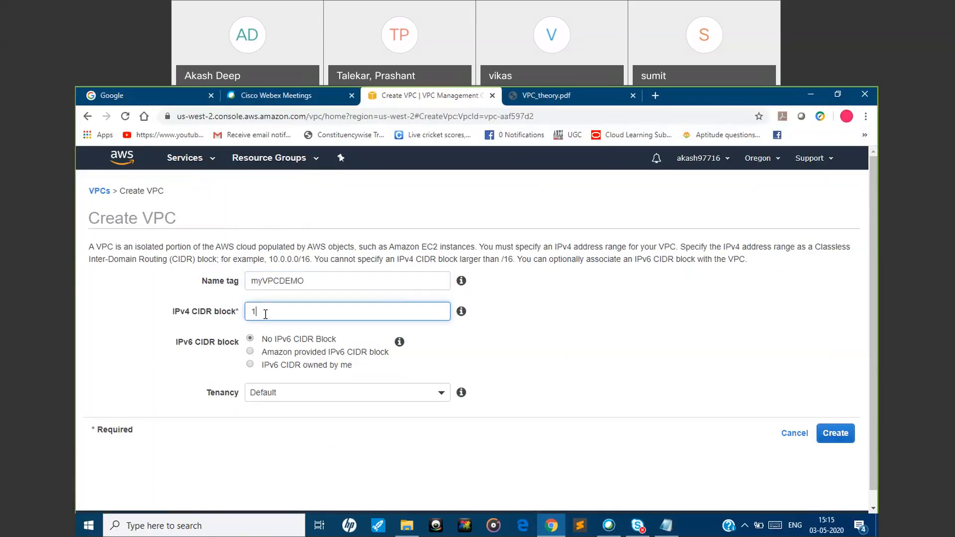
type("92.8.0.0/16")
left_click(551, 399)
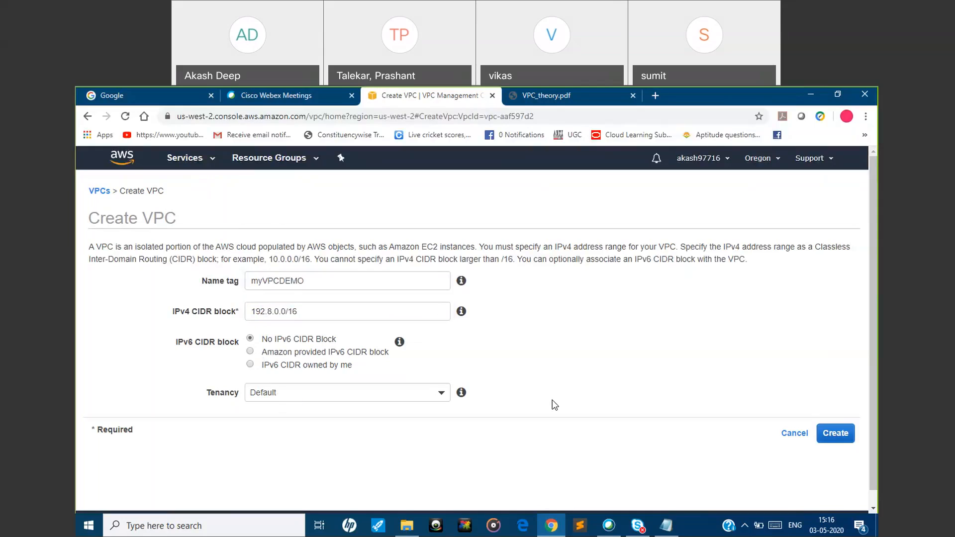
left_click(835, 435)
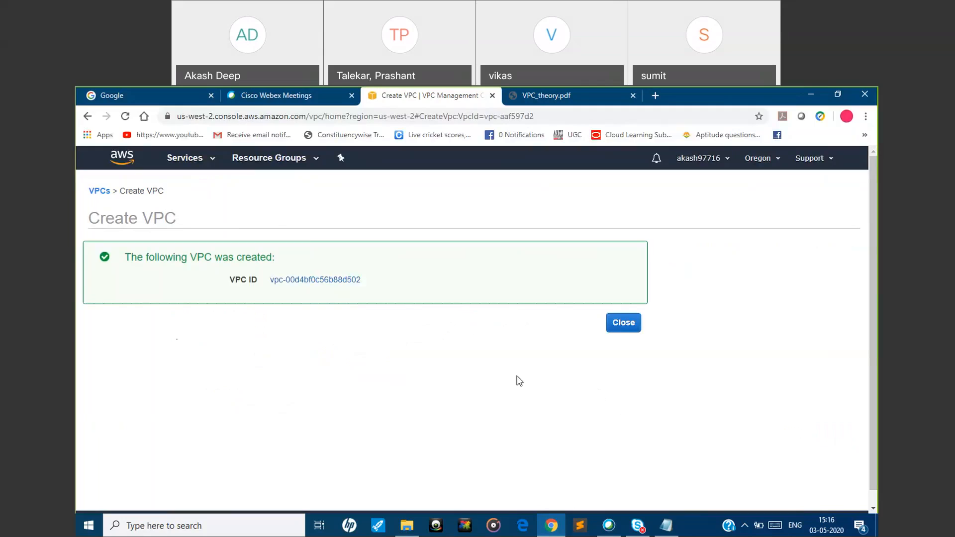
left_click(321, 279)
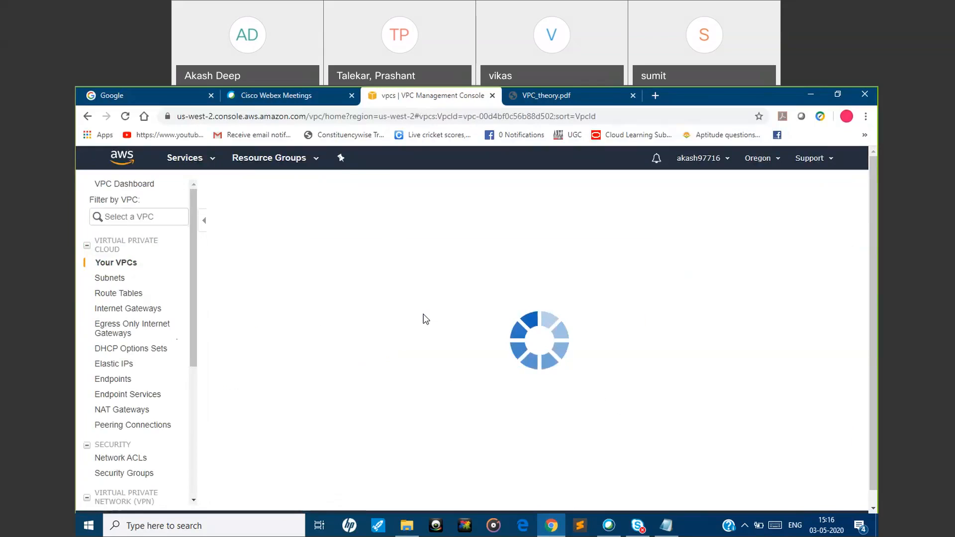
Switch to VPC_theory.pdf and go to the VPC Concepts slide on public and private subnets
left_click(582, 103)
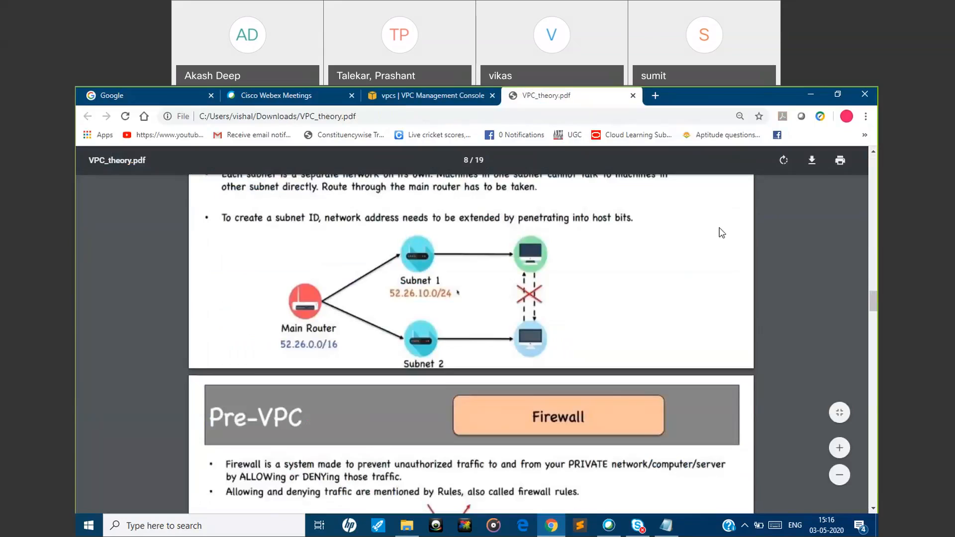
left_click_drag(875, 304, 874, 404)
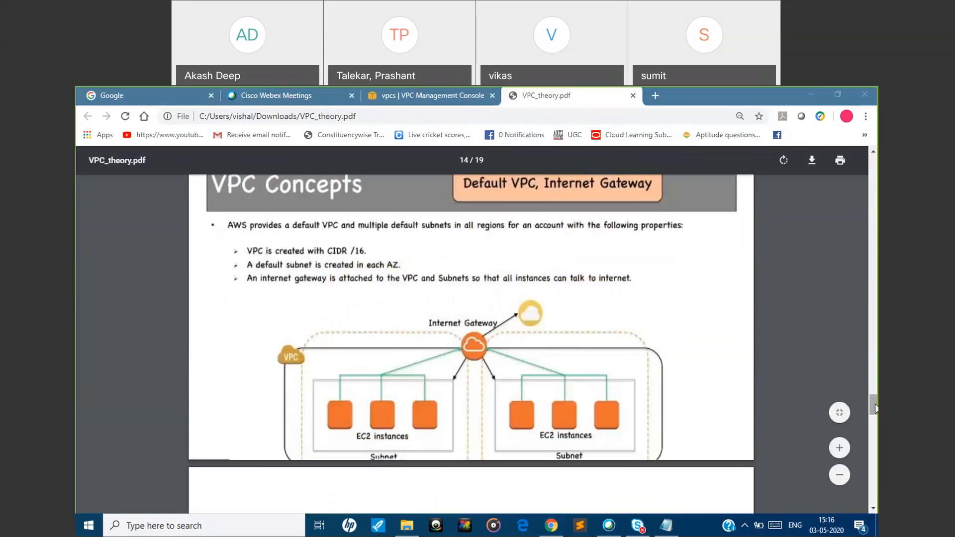
left_click_drag(874, 405, 874, 386)
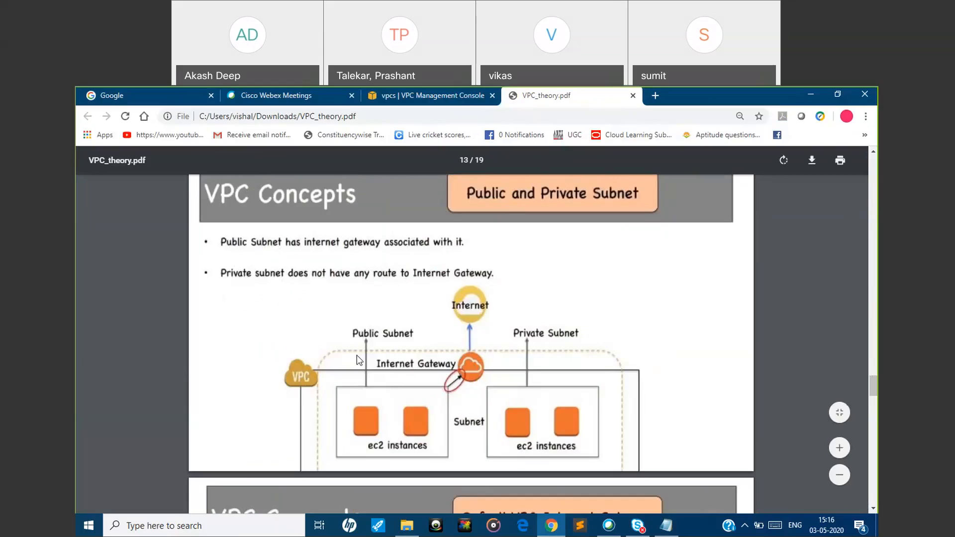
Return to the VPC console, create an internet gateway with the name tag myVPCDEMOIGW, and go back to the gateway list
left_click(392, 102)
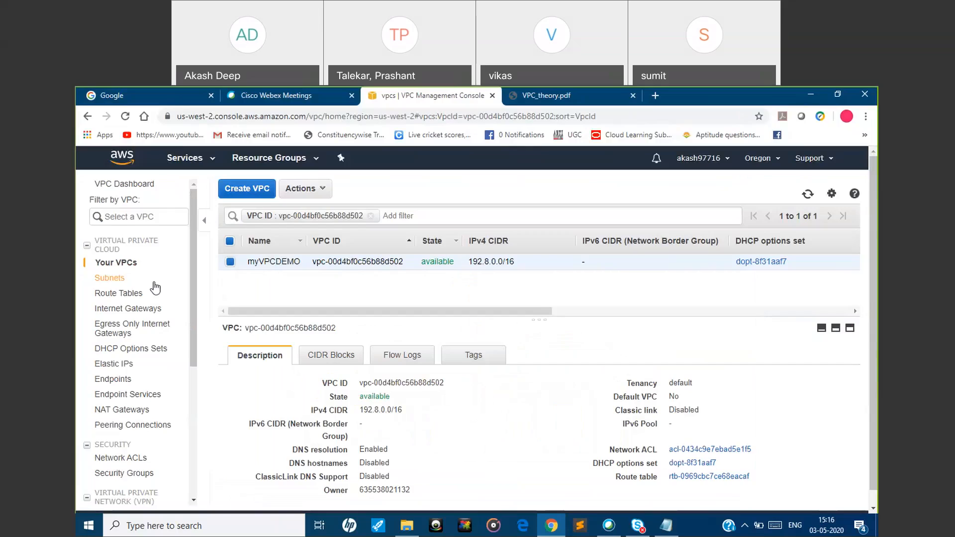
left_click(130, 310)
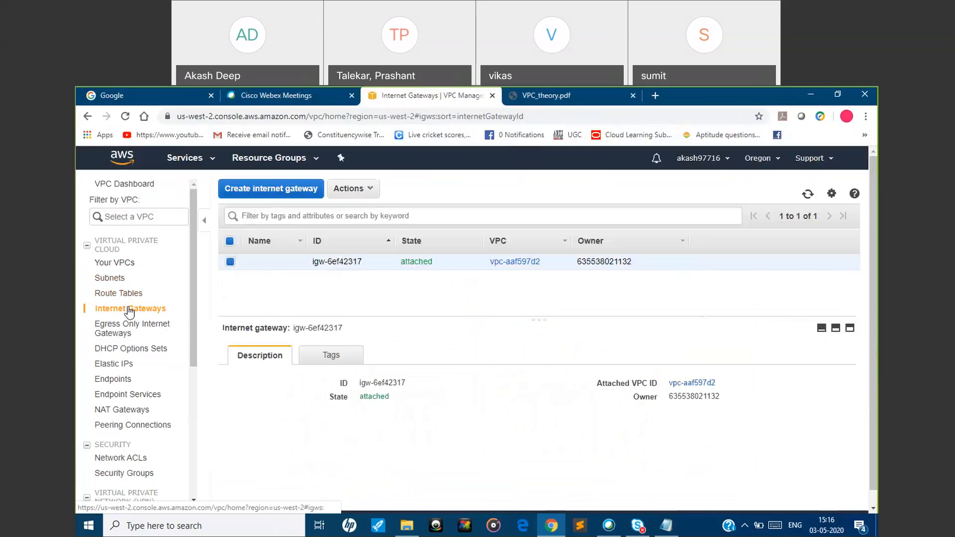
left_click(275, 191)
left_click(272, 271)
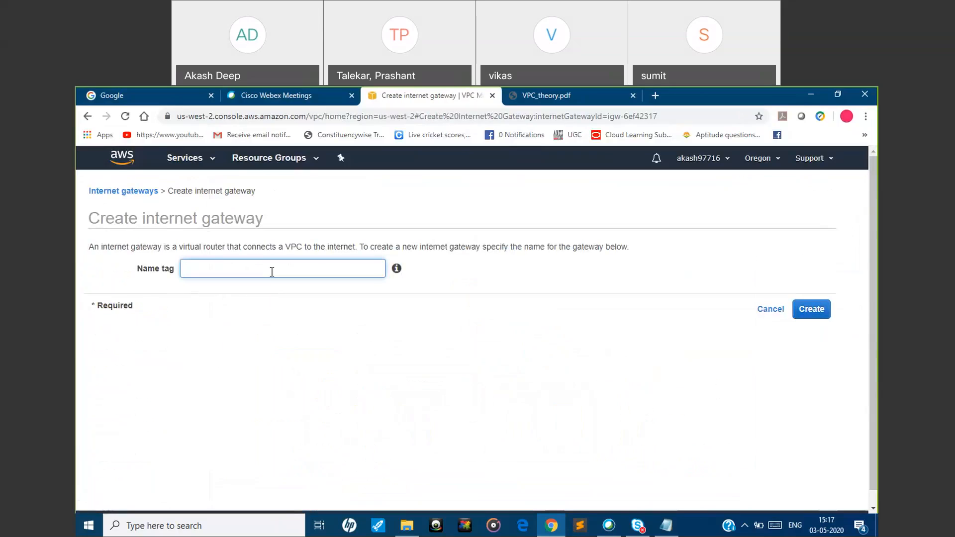
type("myVPCDEMOIGW")
left_click(554, 167)
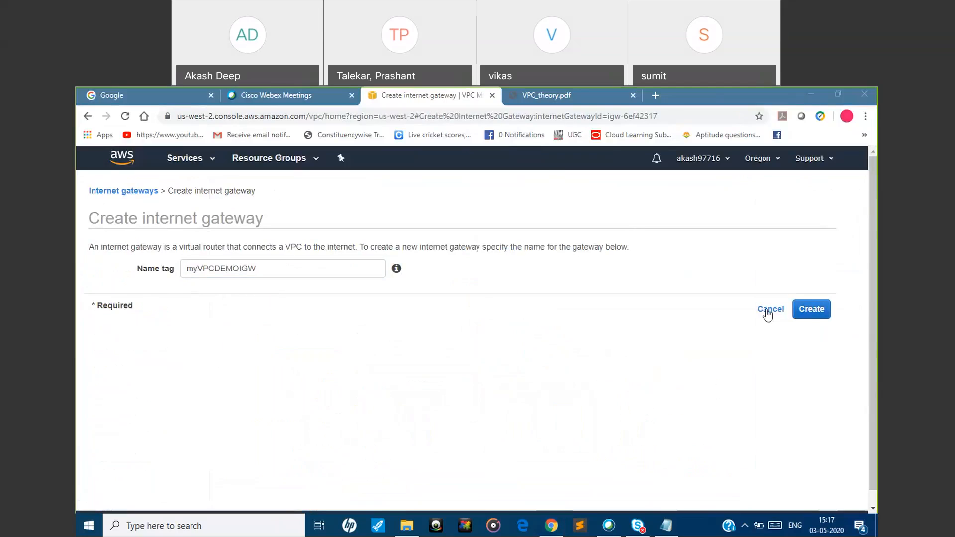
left_click(811, 309)
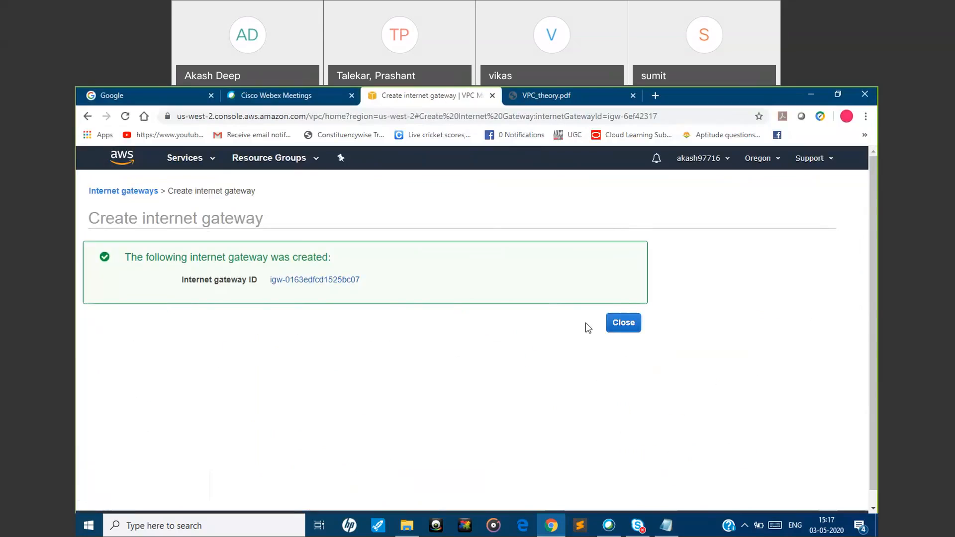
left_click(622, 324)
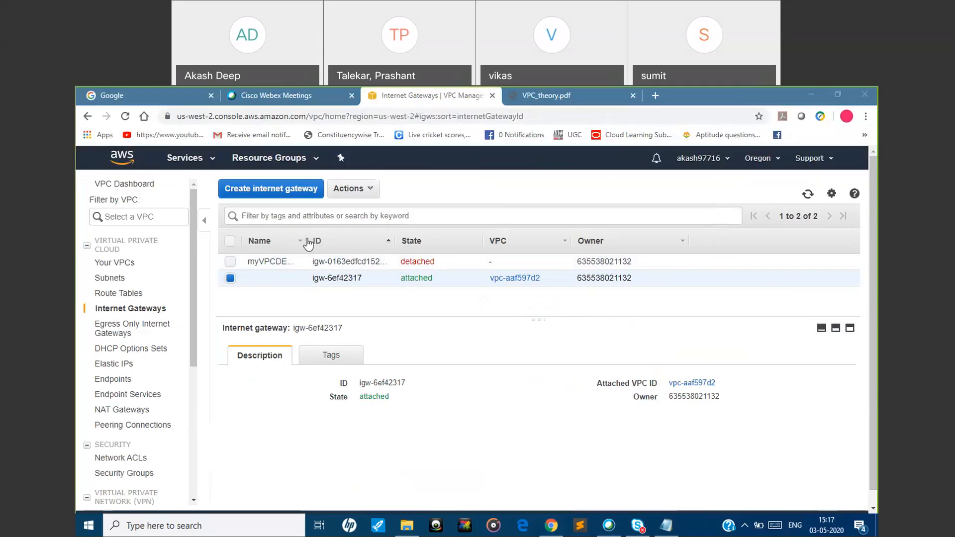
Widen the Name column of the internet gateway list and check the Public and Private Subnet slide in VPC_theory.pdf
left_click_drag(304, 237, 401, 241)
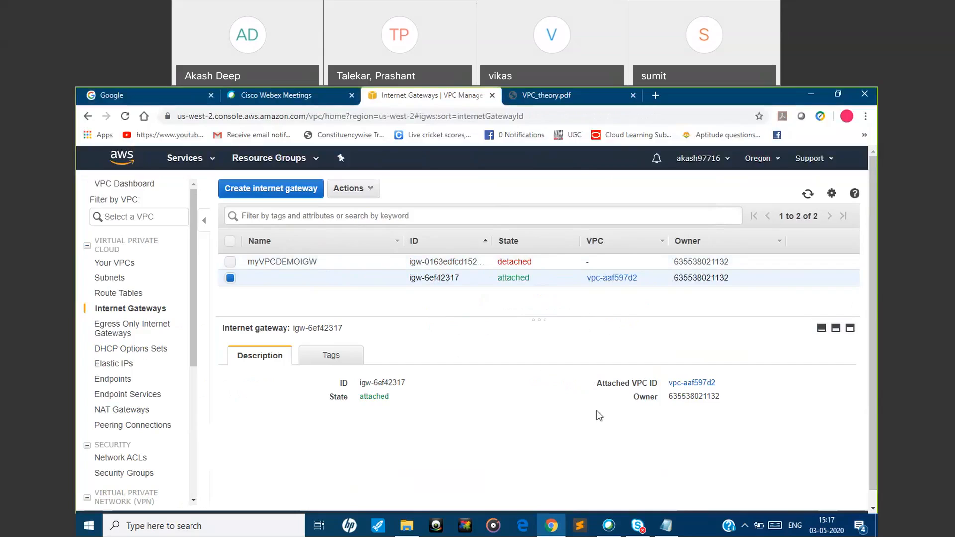
left_click(573, 99)
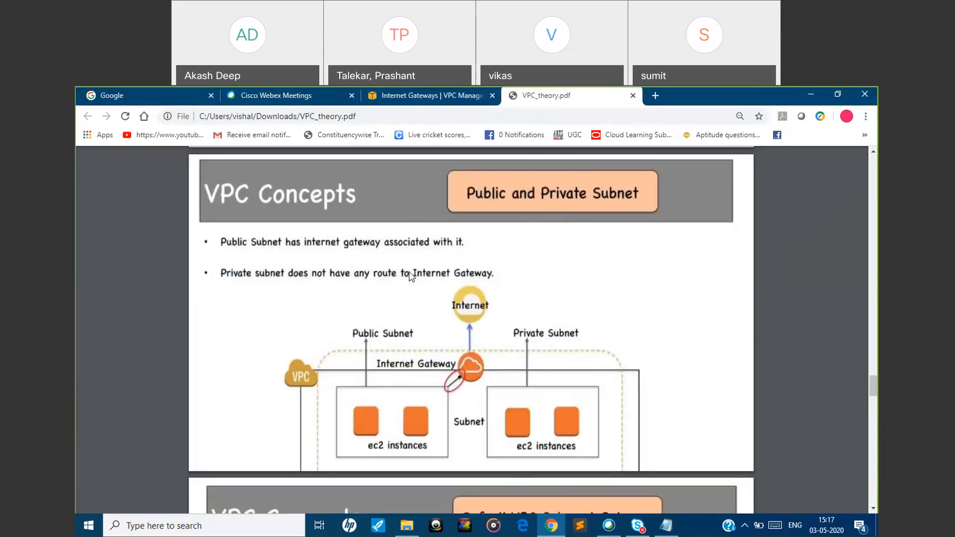
left_click(398, 95)
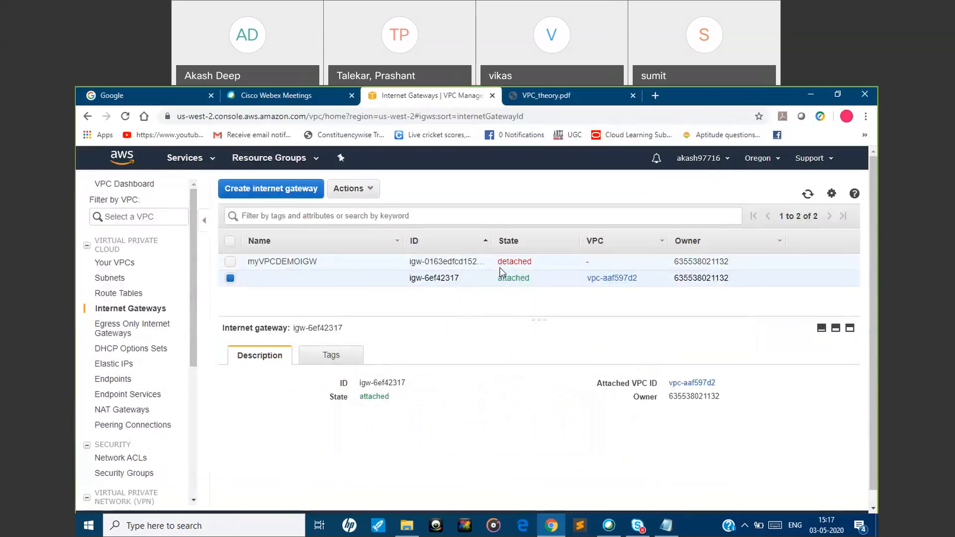
Select only the myVPCDEMOIGW gateway and attach it to the VPC named myVPCDEMO
left_click(230, 261)
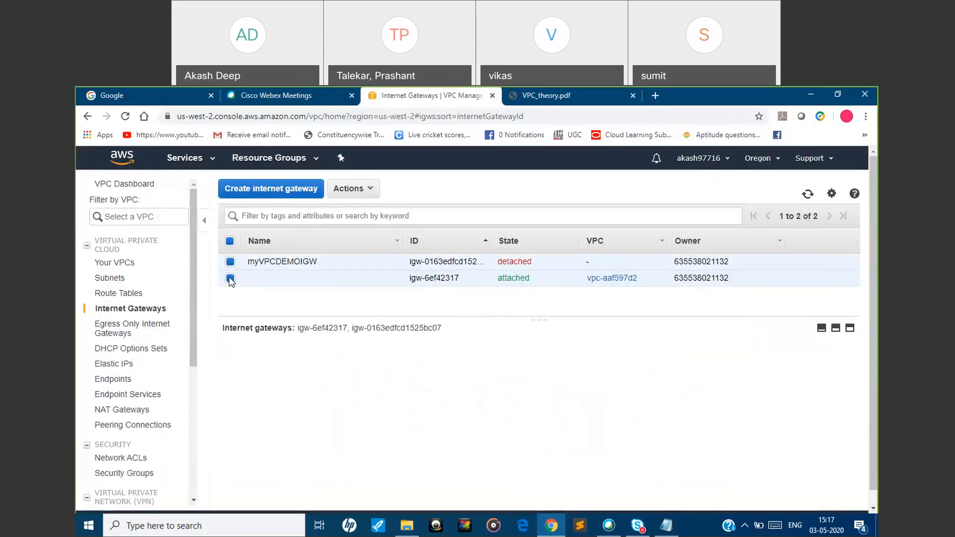
left_click(230, 278)
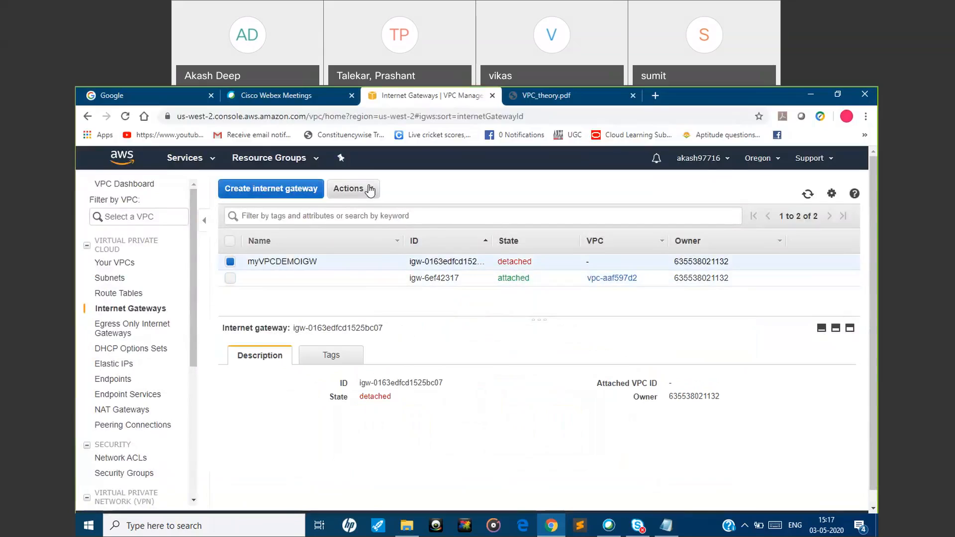
left_click(370, 189)
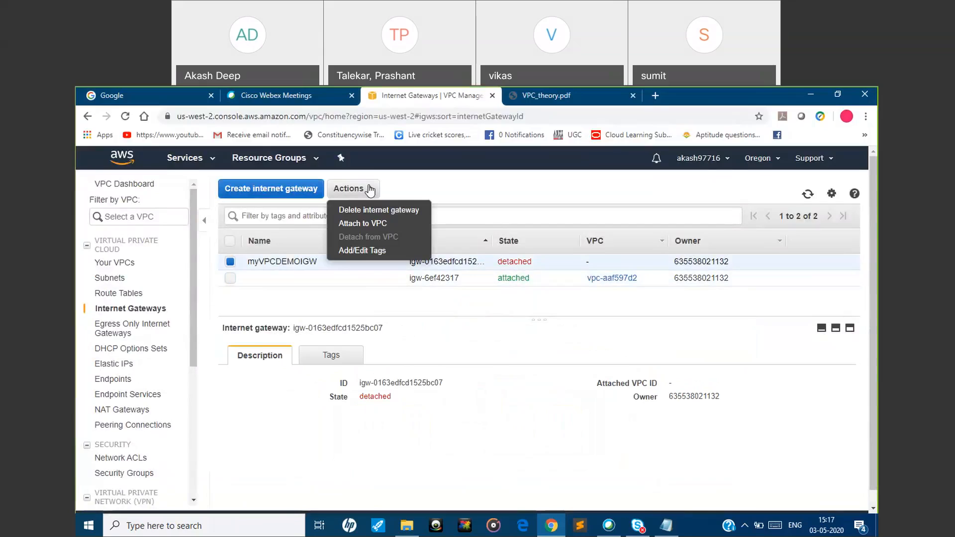
left_click(369, 224)
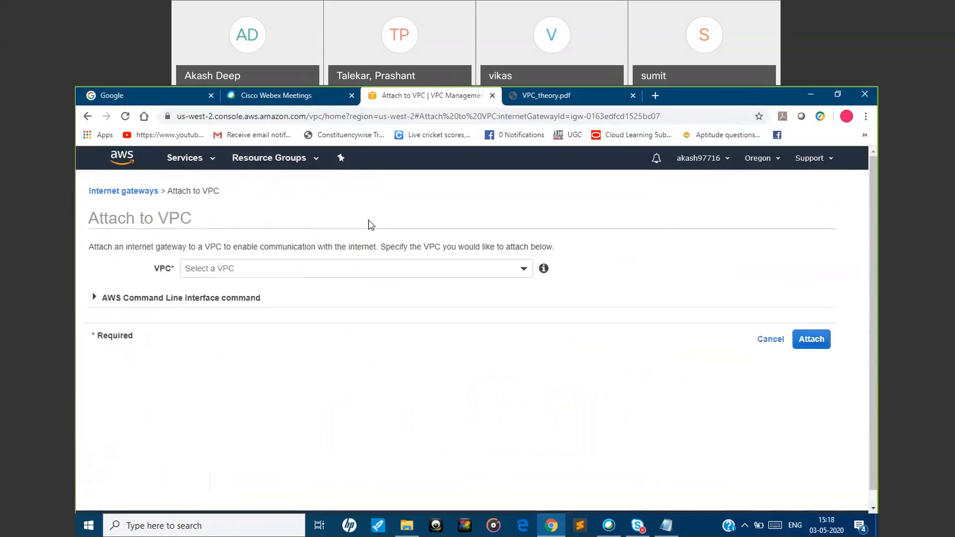
left_click(286, 269)
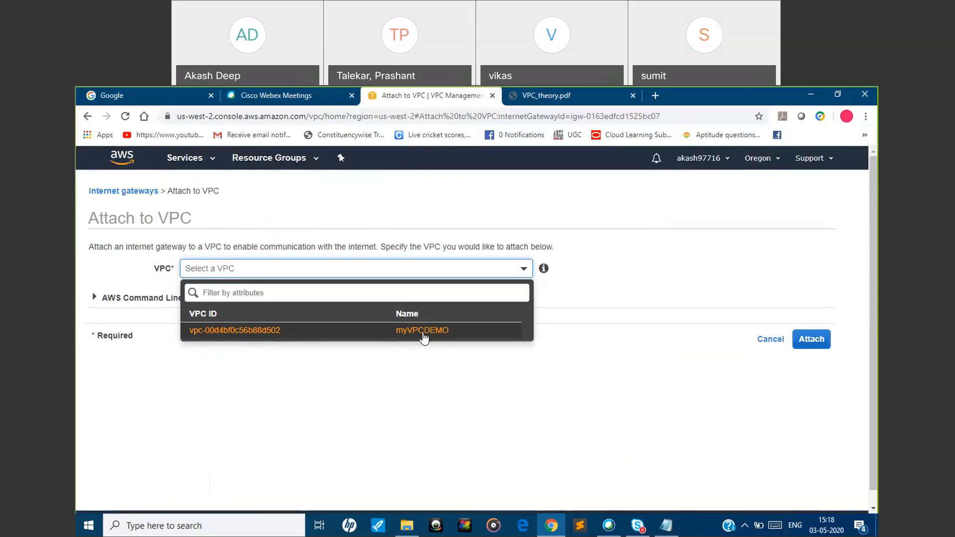
left_click(578, 93)
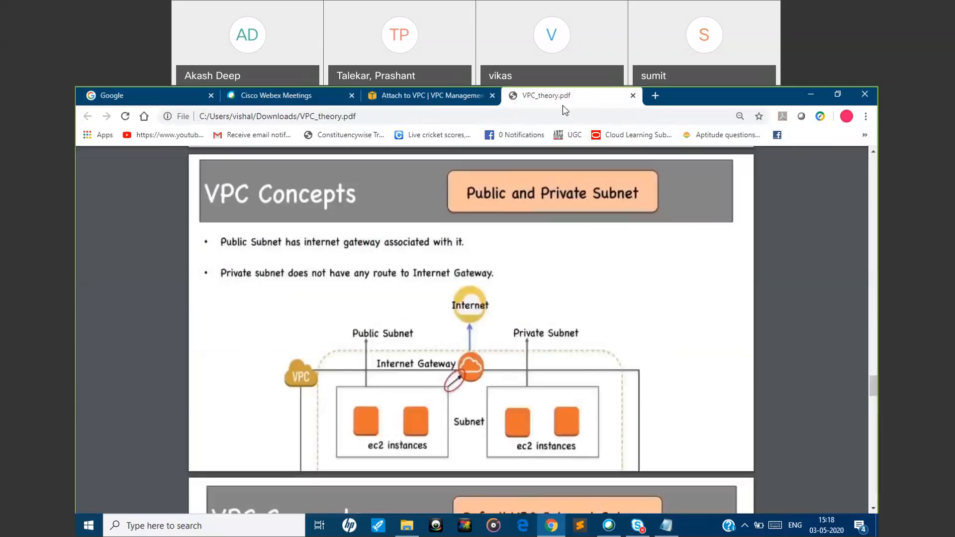
left_click(410, 99)
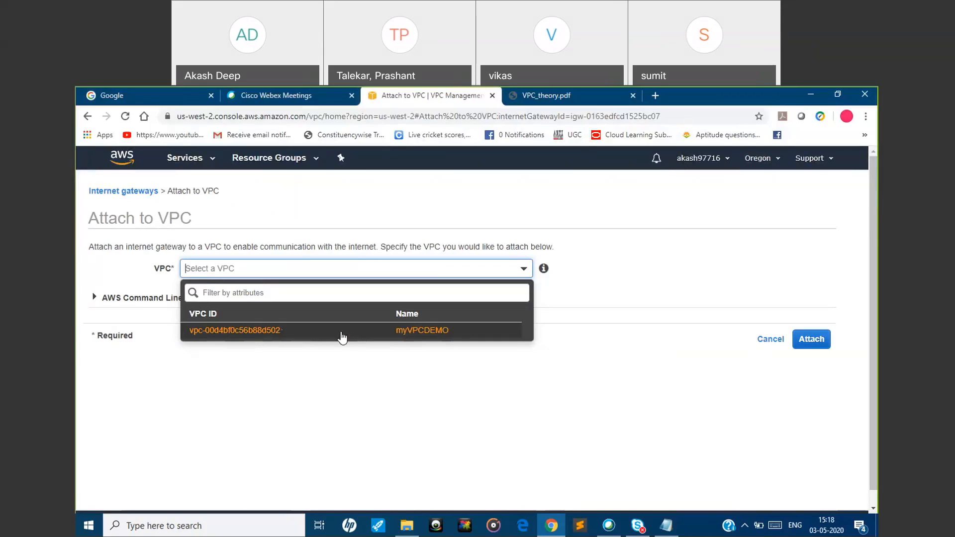
left_click(316, 337)
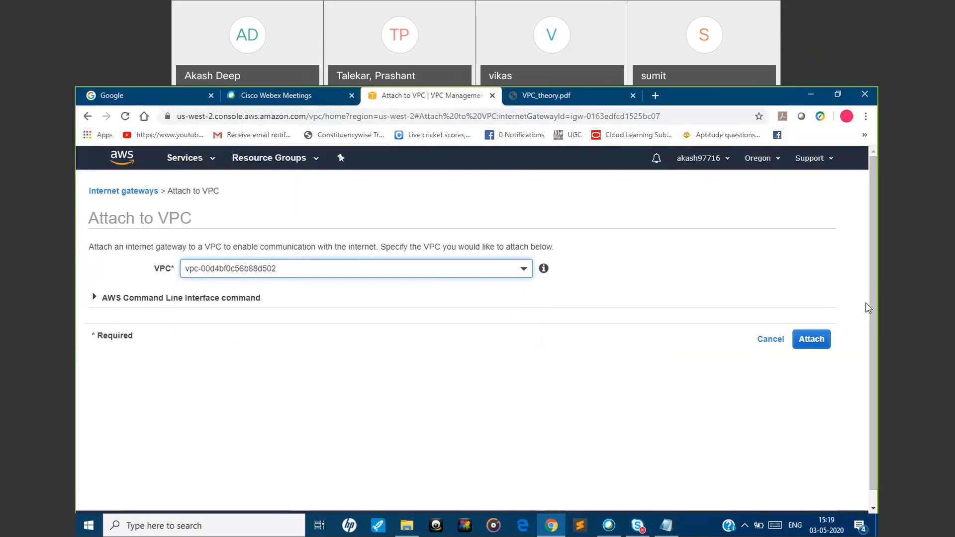
left_click(810, 342)
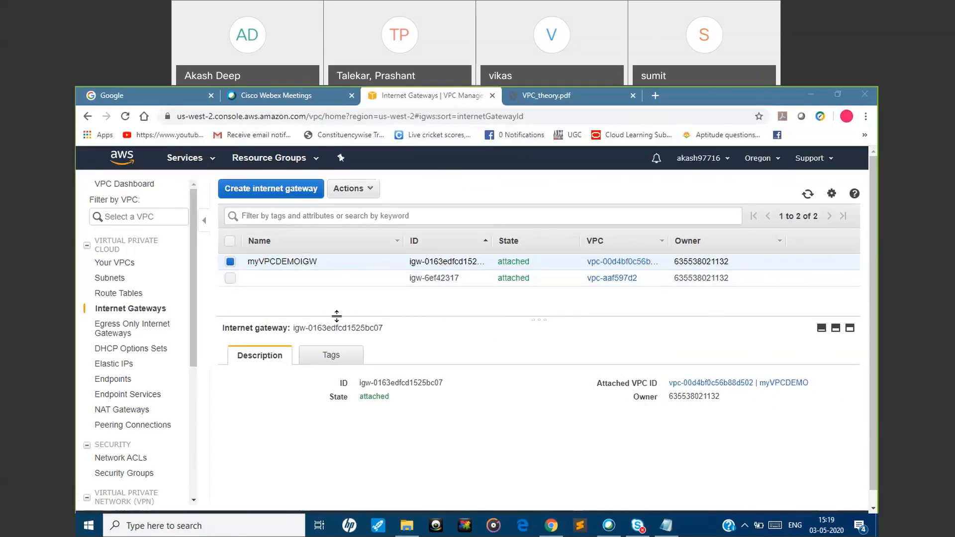
Switch to VPC_theory.pdf to examine how the internet gateway connects to the public subnet
left_click(562, 101)
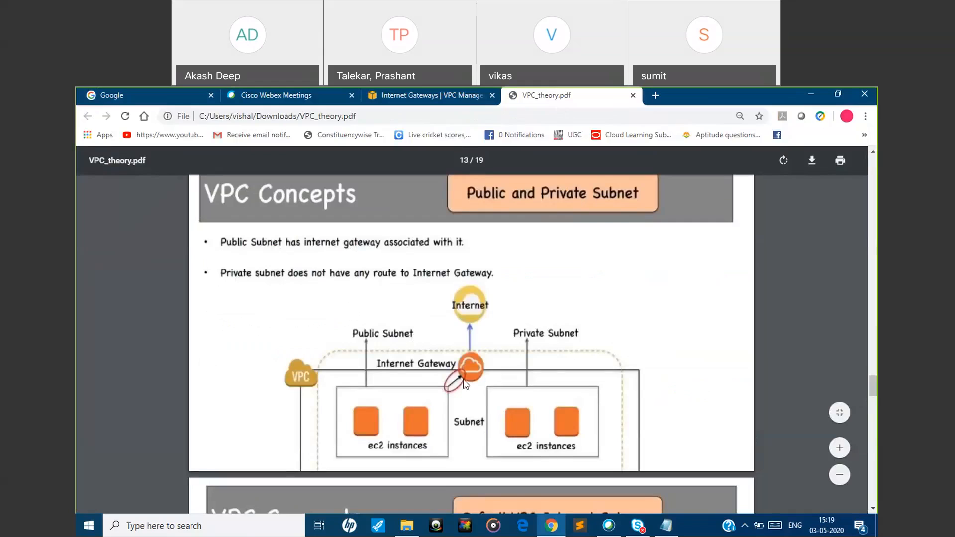
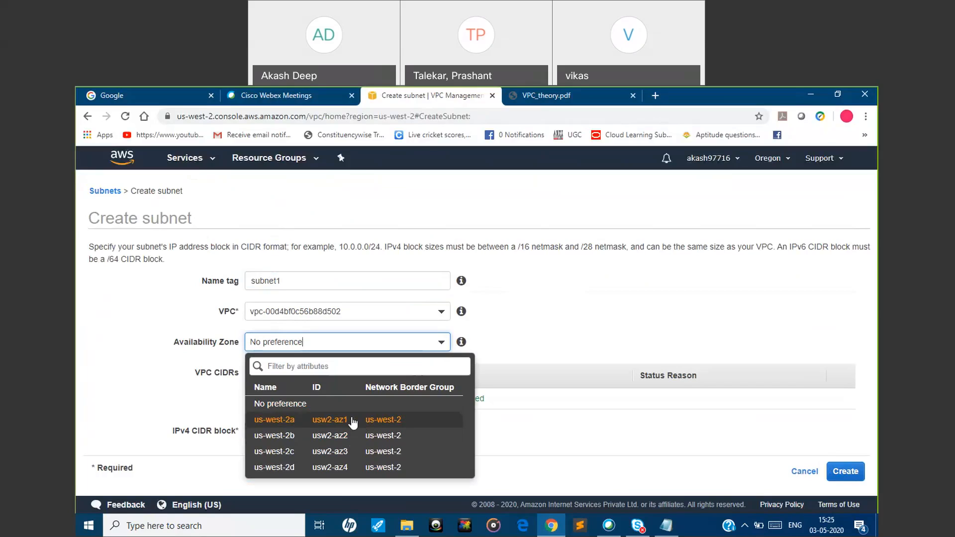
Finish creating subnet1 in availability zone us-west-2a with the IPv4 CIDR block 192.8.10.0/24, and return to the subnet list
left_click(352, 422)
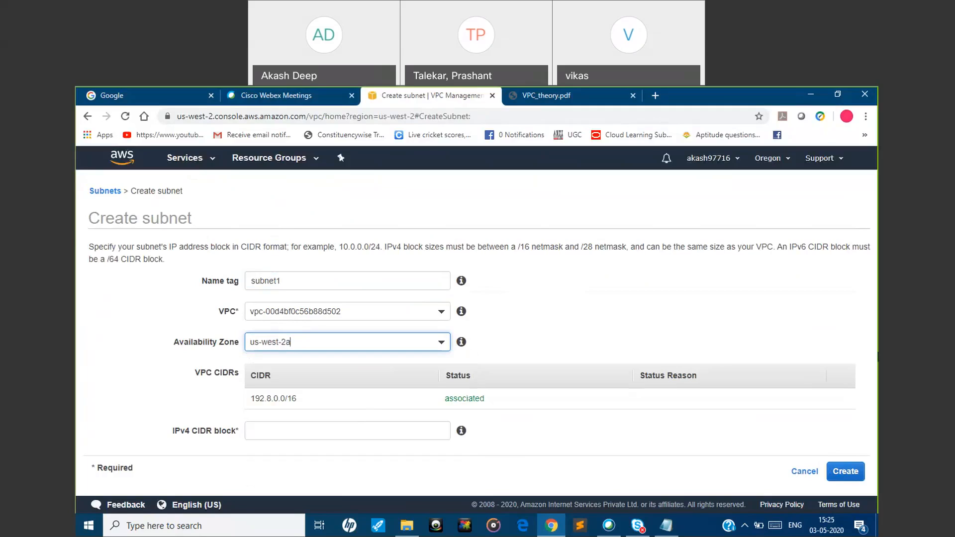
left_click(367, 429)
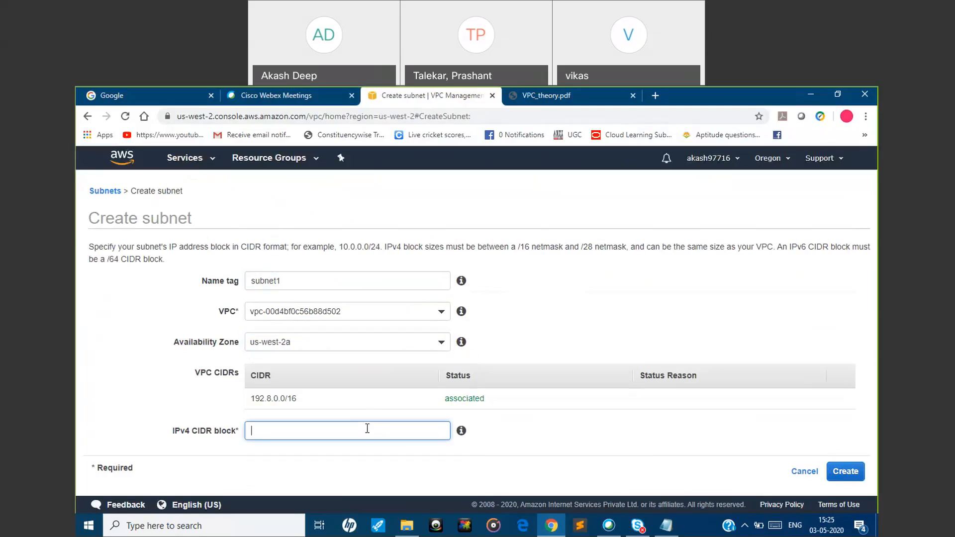
type("192.8.10.0/24")
left_click(843, 472)
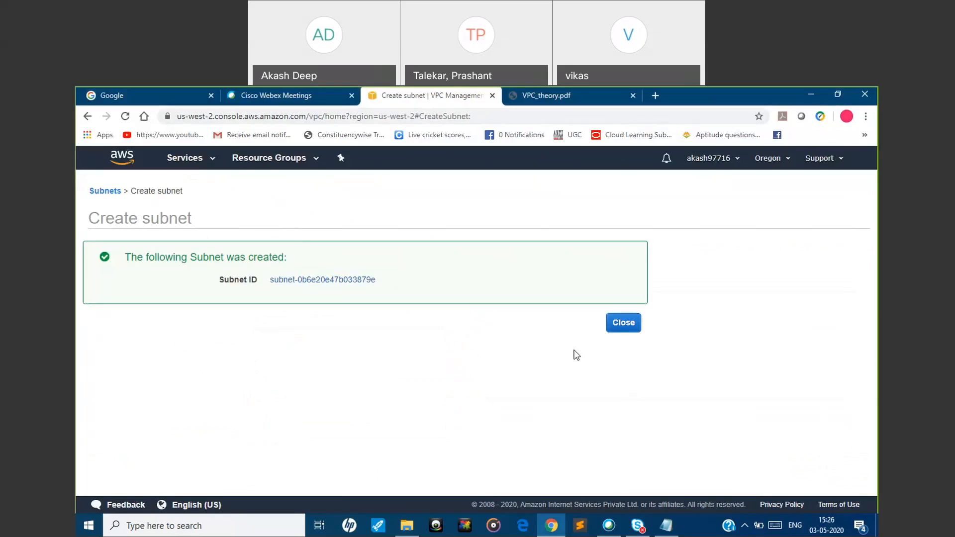
left_click(617, 326)
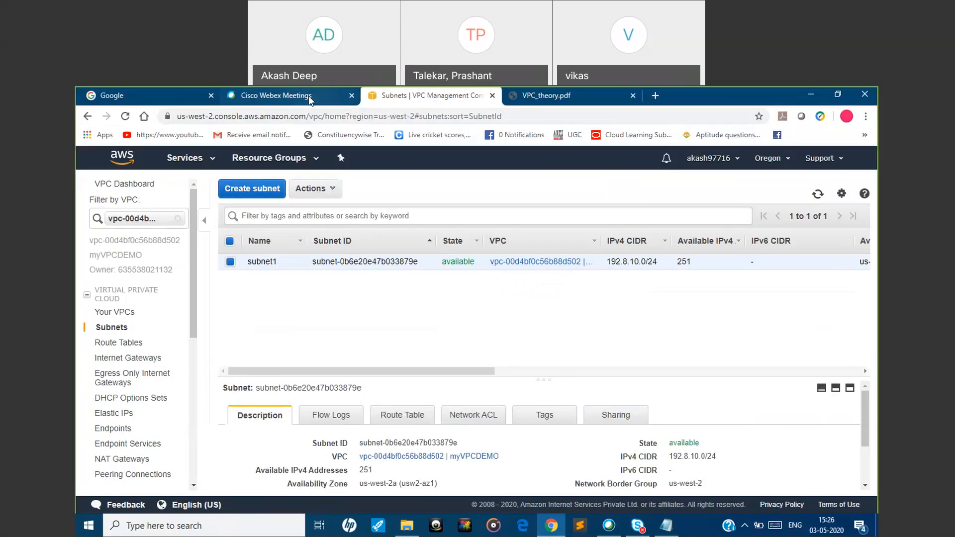
Begin a new subnet with the name tag Subnet2 in availability zone us-west-2b
left_click(253, 193)
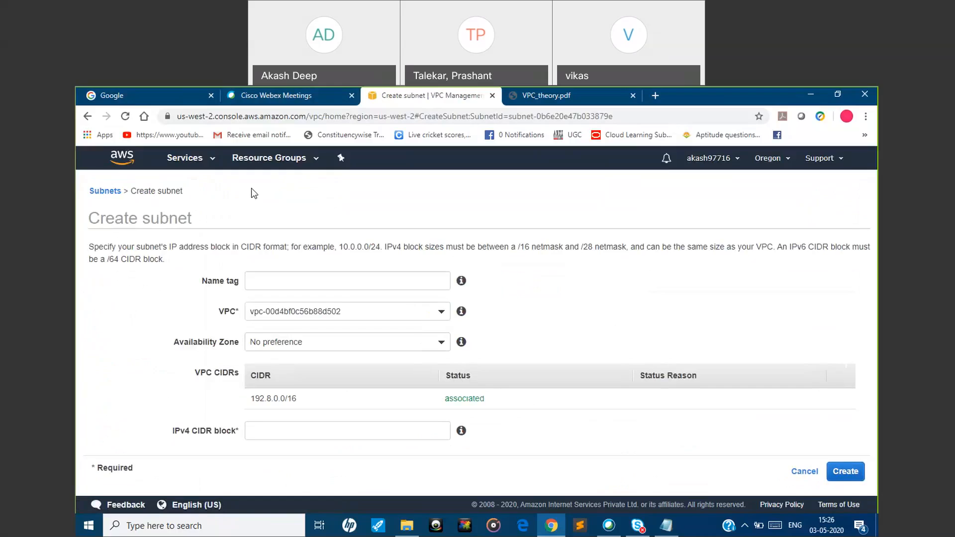
left_click(266, 278)
type("Subnet2")
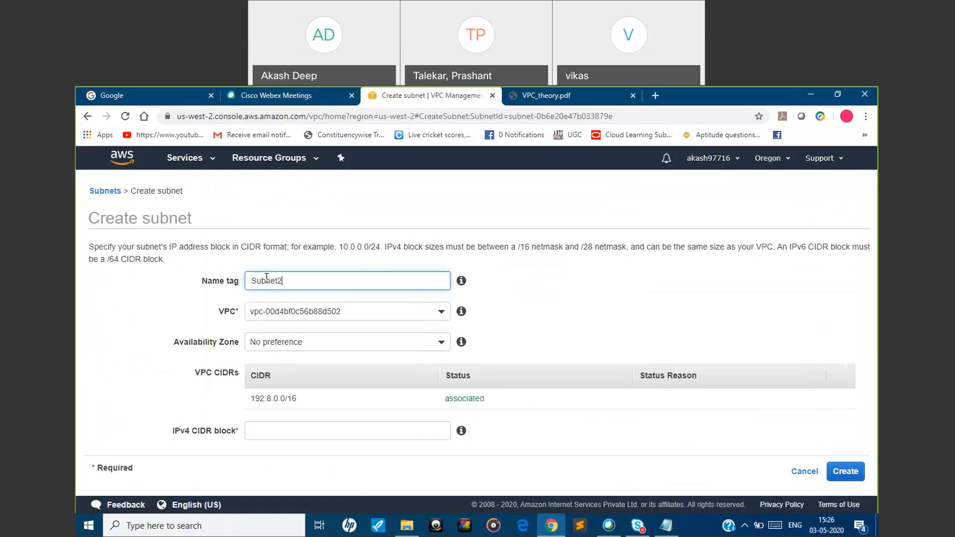
left_click(361, 343)
left_click(361, 343)
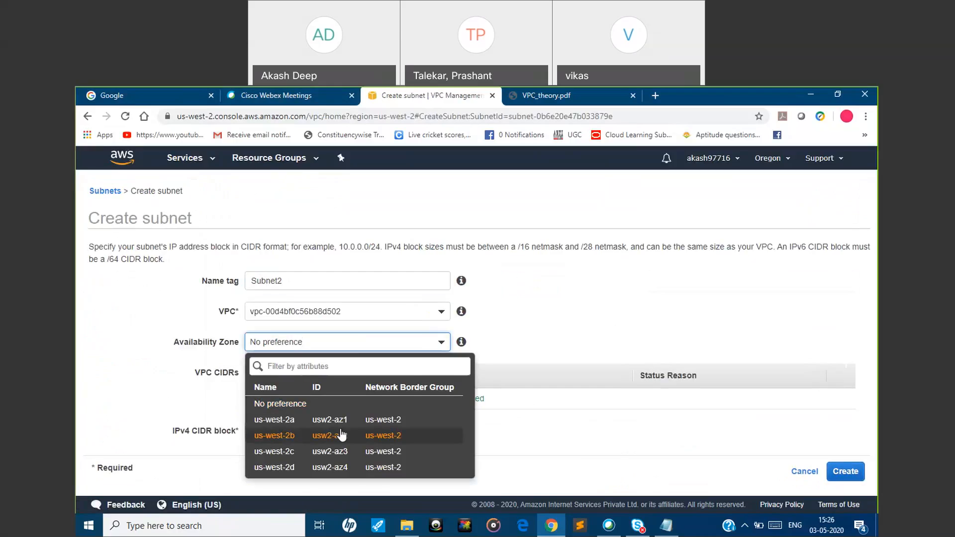
left_click(327, 436)
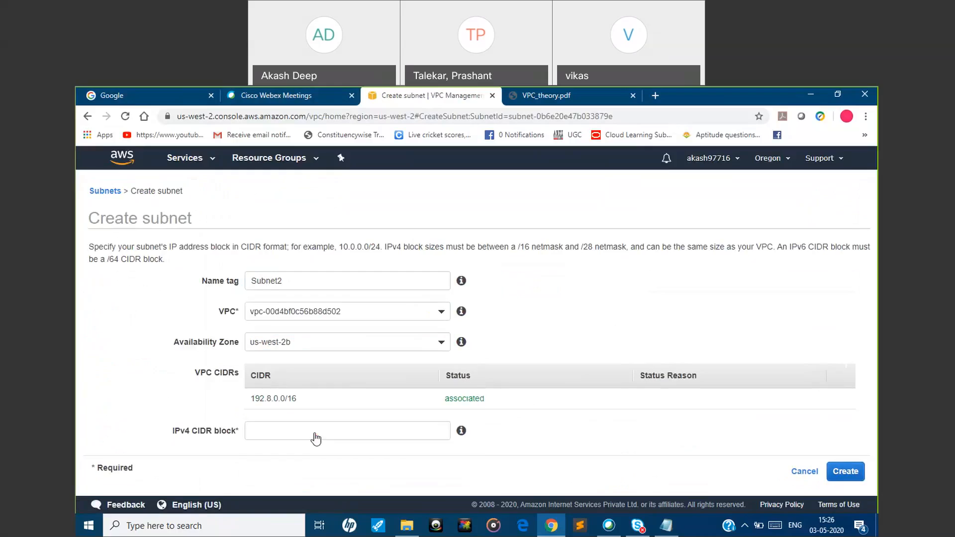
Give Subnet2 the IPv4 CIDR block 192.8.20.0/24, create it, and return to the subnet list
left_click(400, 429)
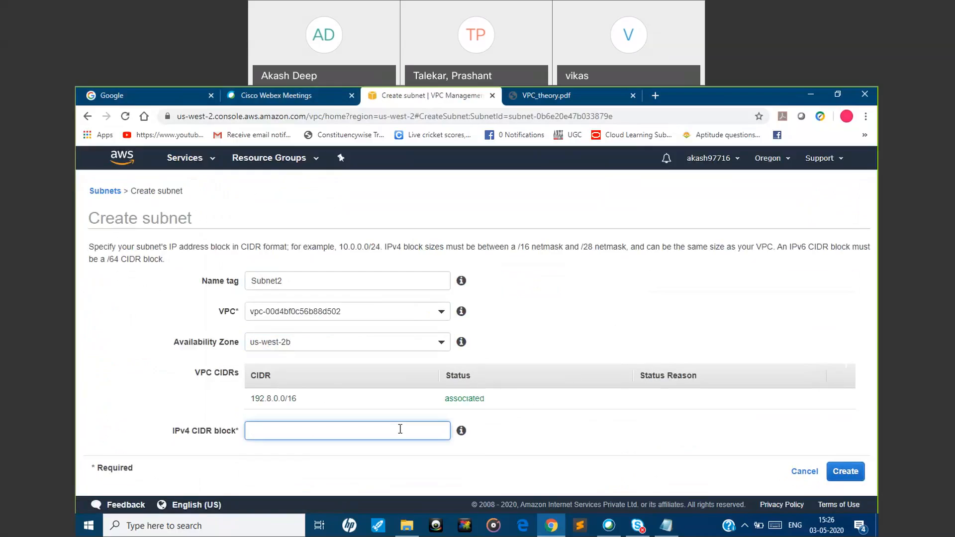
type("192.8.10.0")
key("BackSpace")
key("BackSpace")
key("BackSpace")
key("BackSpace")
type("20.0/24")
left_click(851, 472)
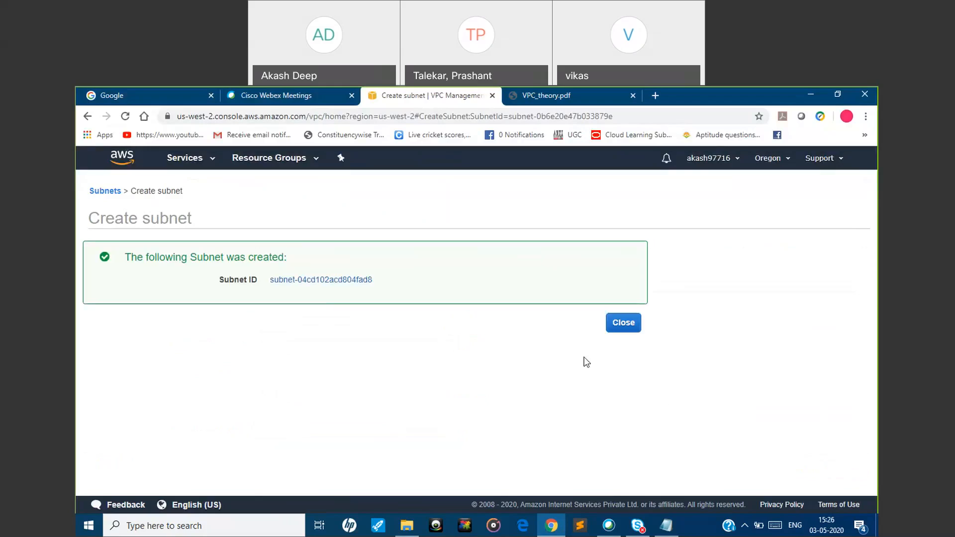
left_click(622, 324)
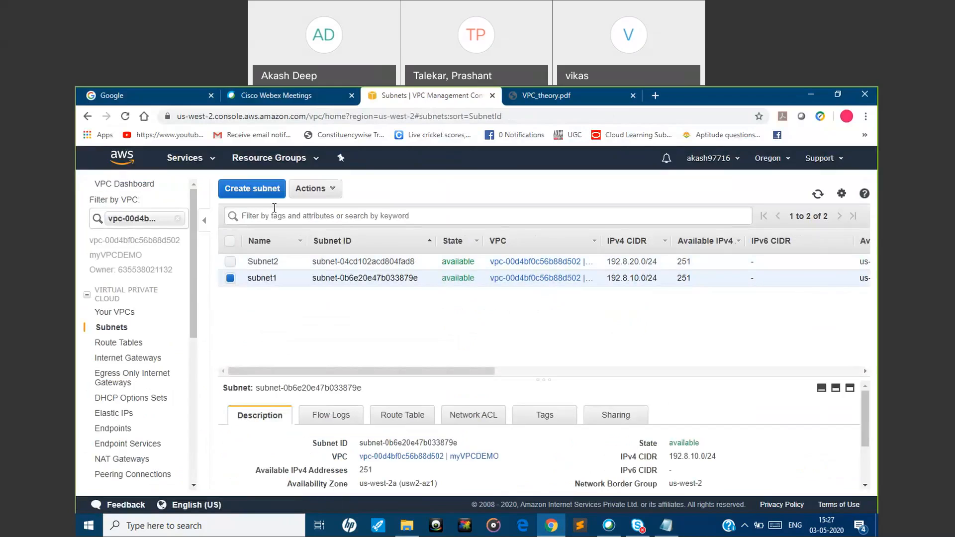
Begin a new subnet with the name tag subnet3 in availability zone us-west-2c
left_click(266, 199)
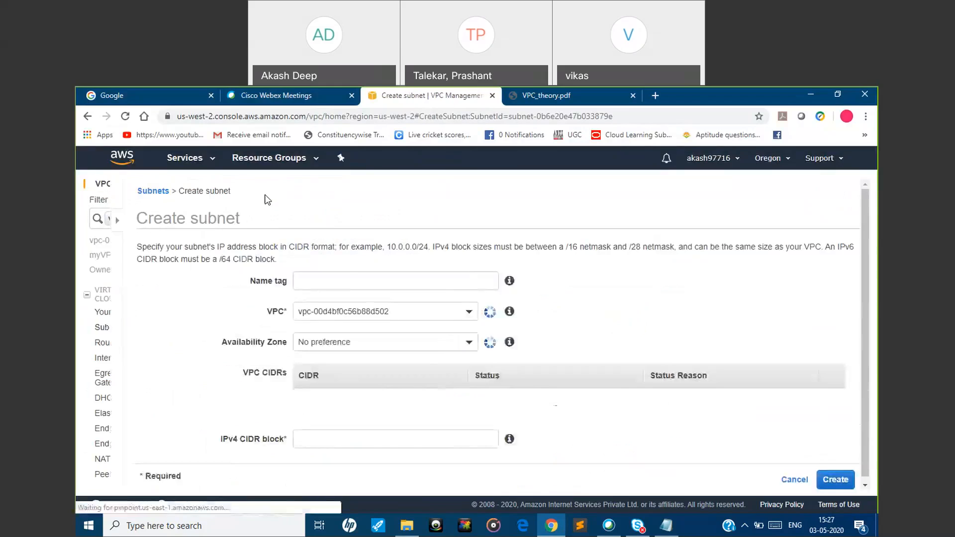
left_click(316, 285)
type("subnet3")
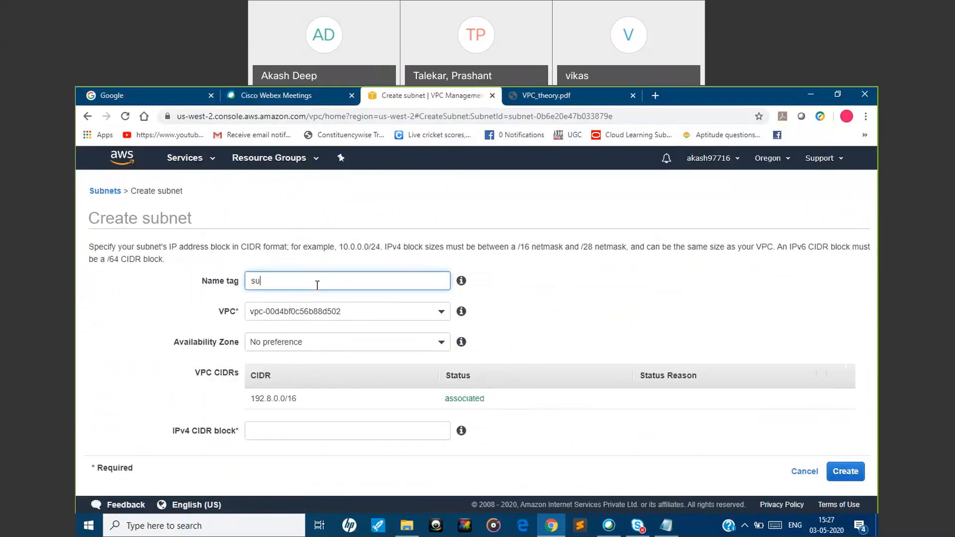
left_click(316, 343)
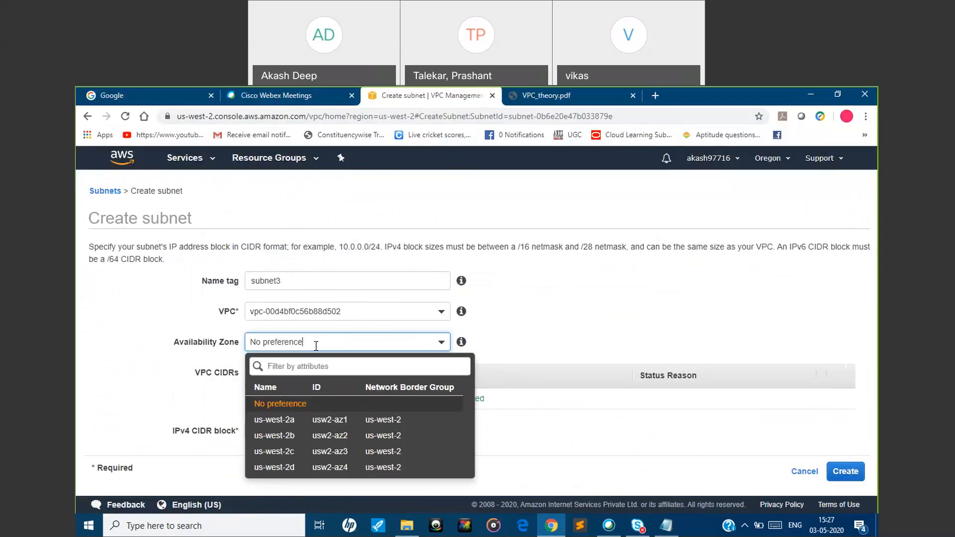
left_click(303, 451)
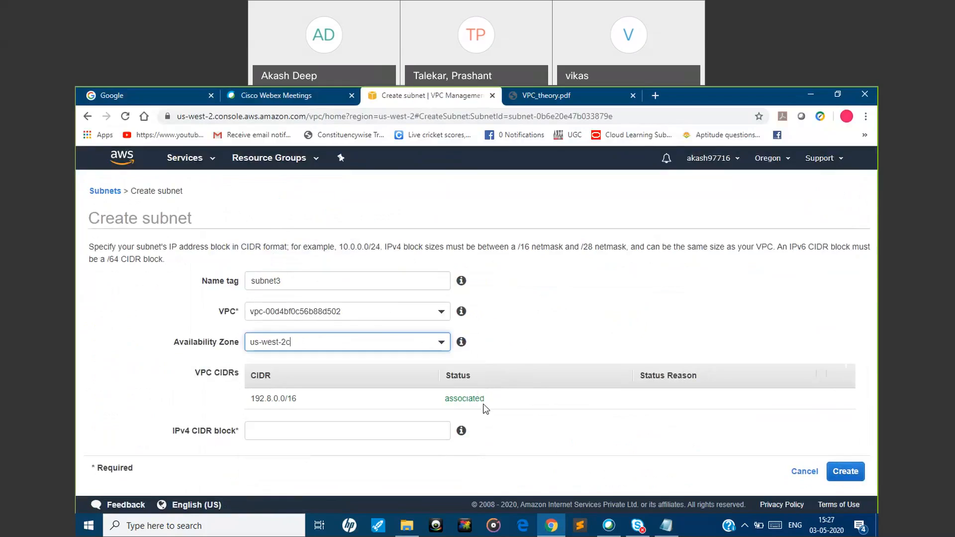
Try to create subnet3 with the IPv4 CIDR block 192.8.30/24, and with 192.8.0.30/24
left_click(370, 430)
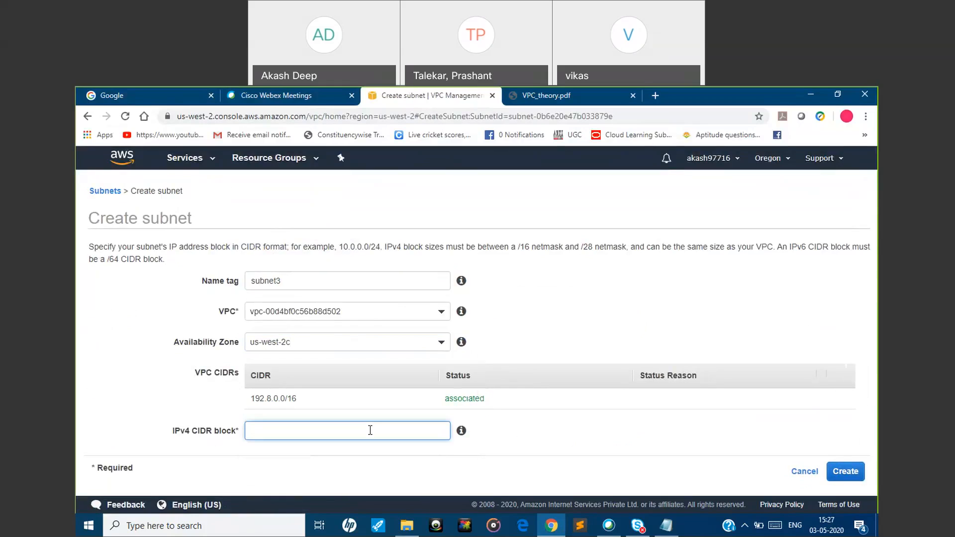
type("192.8.30/24")
left_click(844, 472)
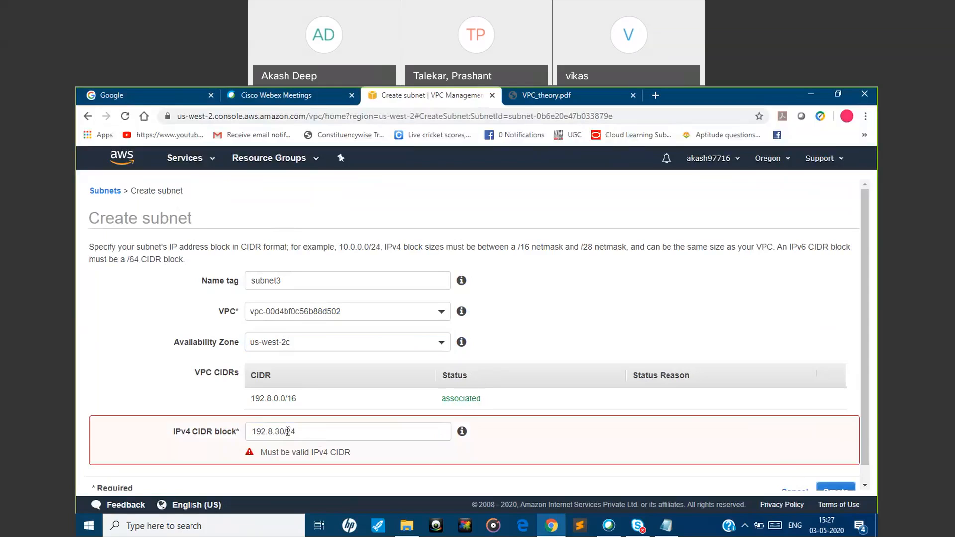
left_click(276, 430)
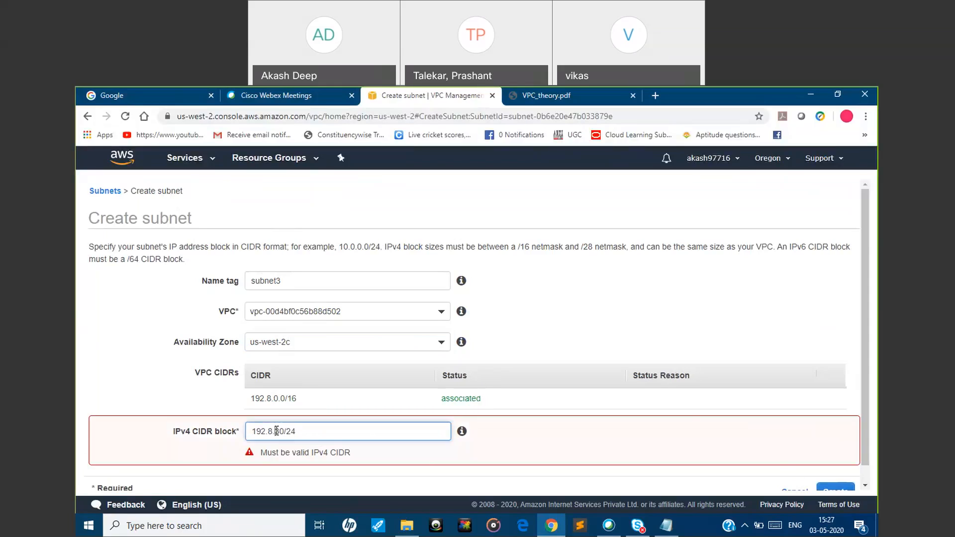
type("0.")
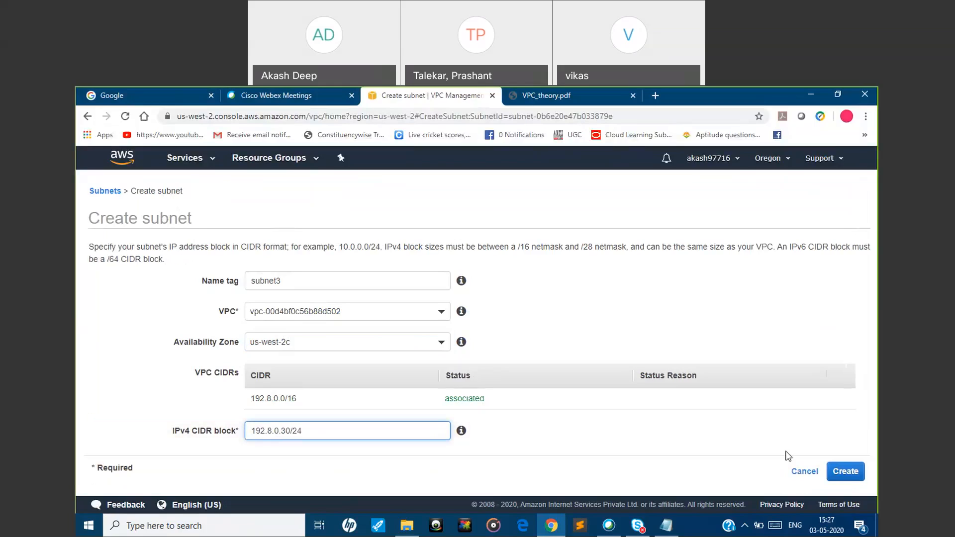
left_click(845, 472)
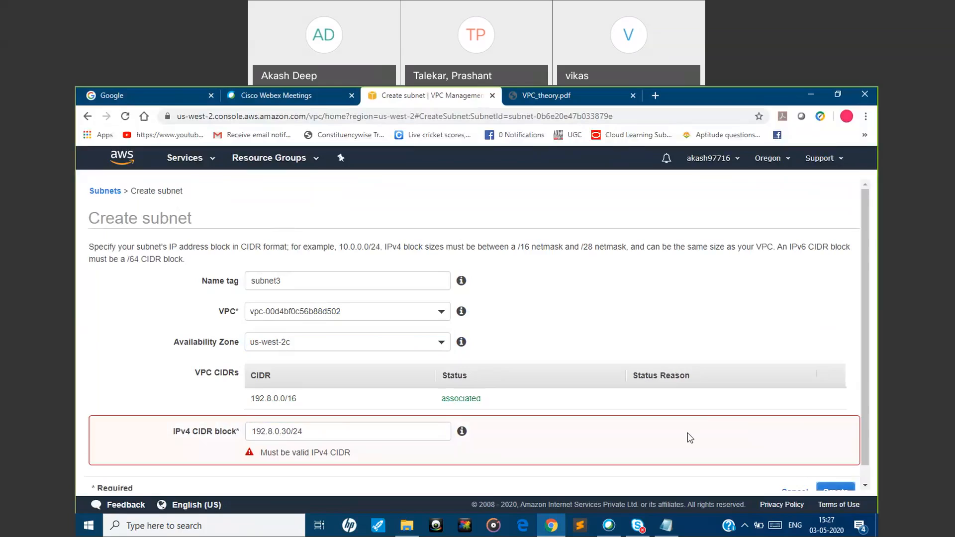
Replace subnet3's IPv4 CIDR block with 192.8.30.0/24, create the subnet, and return to the subnet list
left_click(331, 431)
left_click_drag(331, 431, 237, 431)
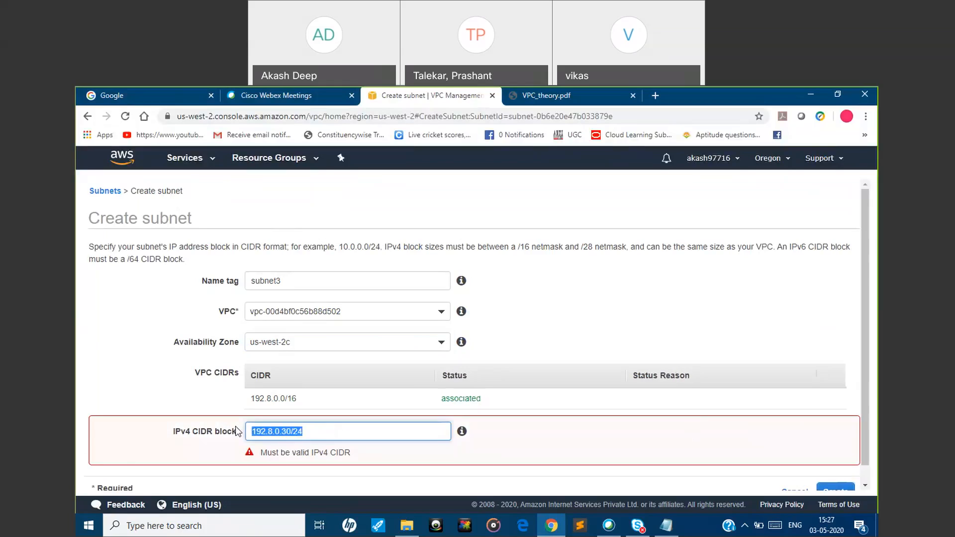
type("19")
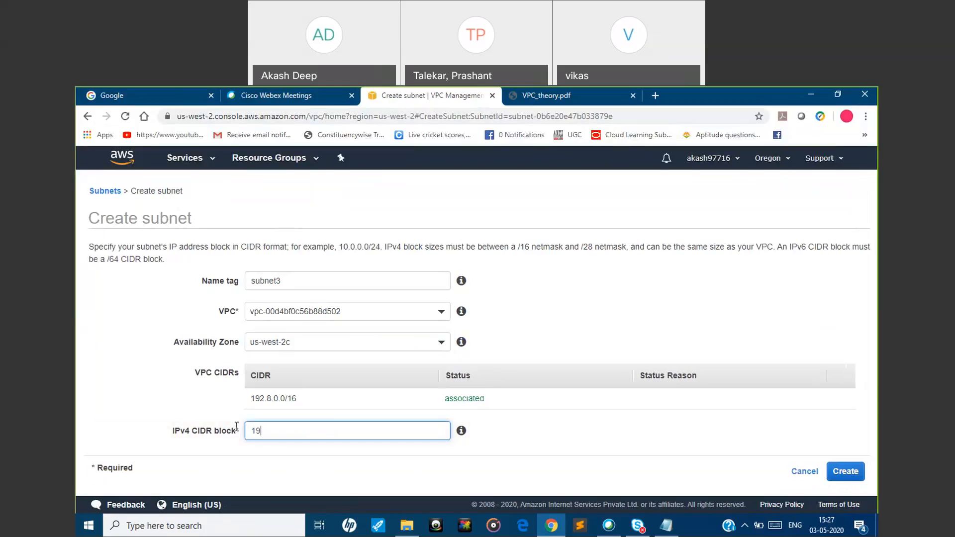
type("..")
key("BackSpace")
key("BackSpace")
type("2.8.30.0/24")
left_click(845, 471)
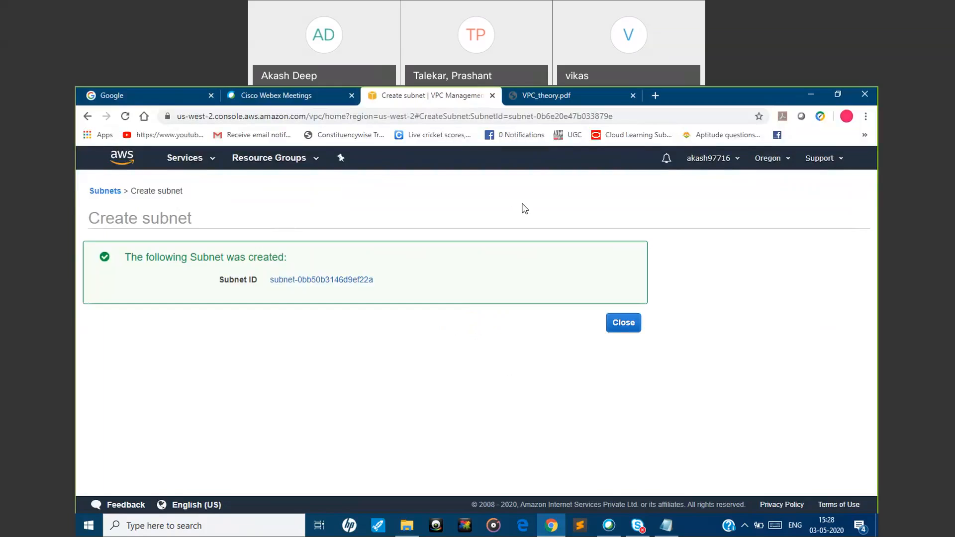
left_click(618, 332)
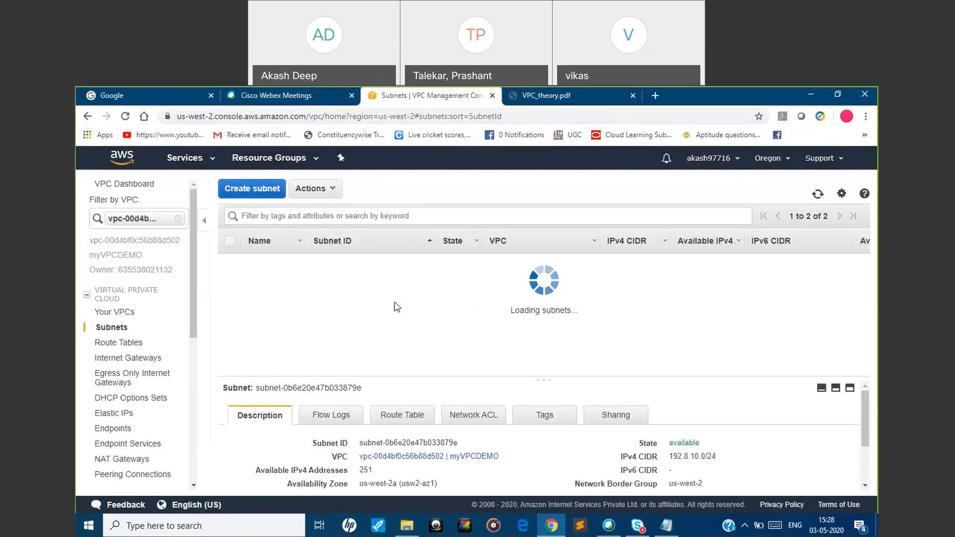
Check the available IPv4 addresses of subnet3 and consult the Public and Private Subnet slide in VPC_theory.pdf
left_click_drag(677, 295, 693, 298)
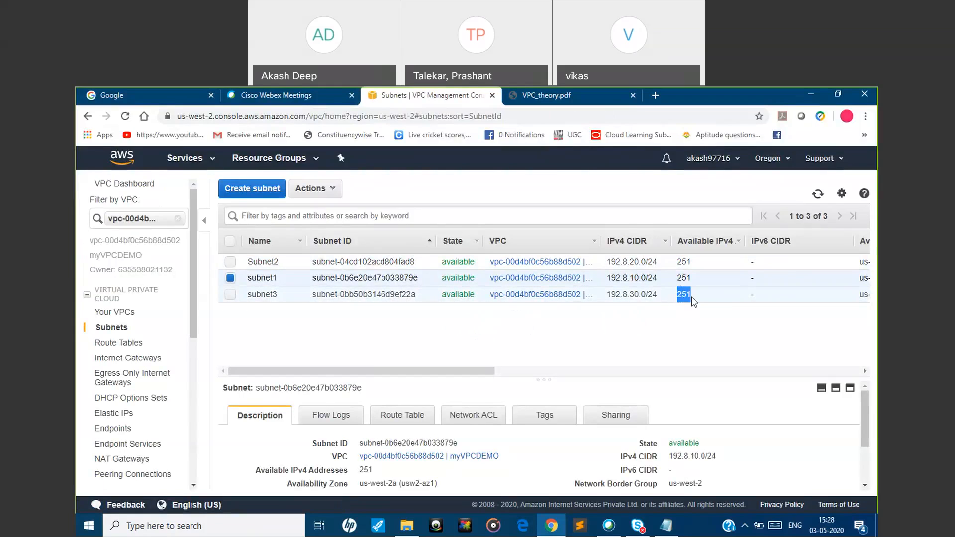
left_click(693, 297)
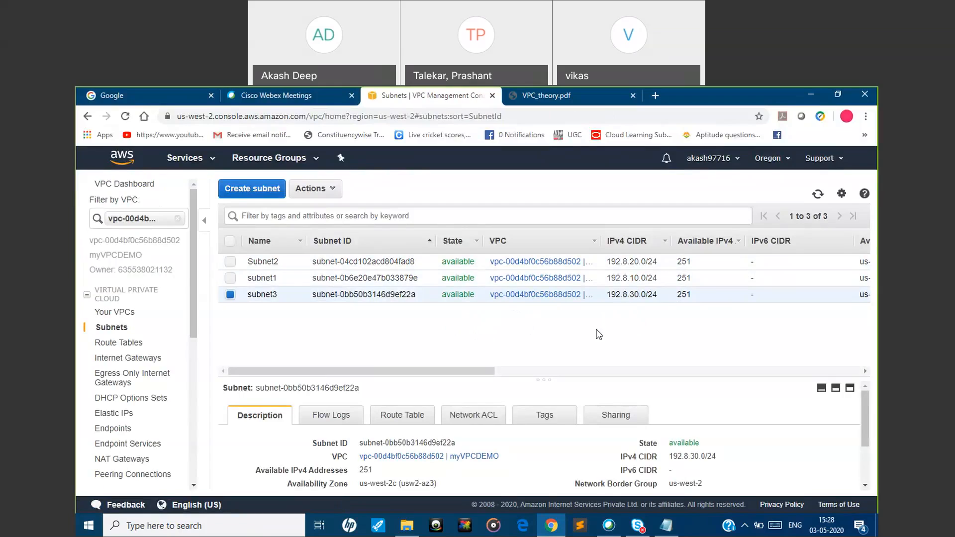
left_click(580, 90)
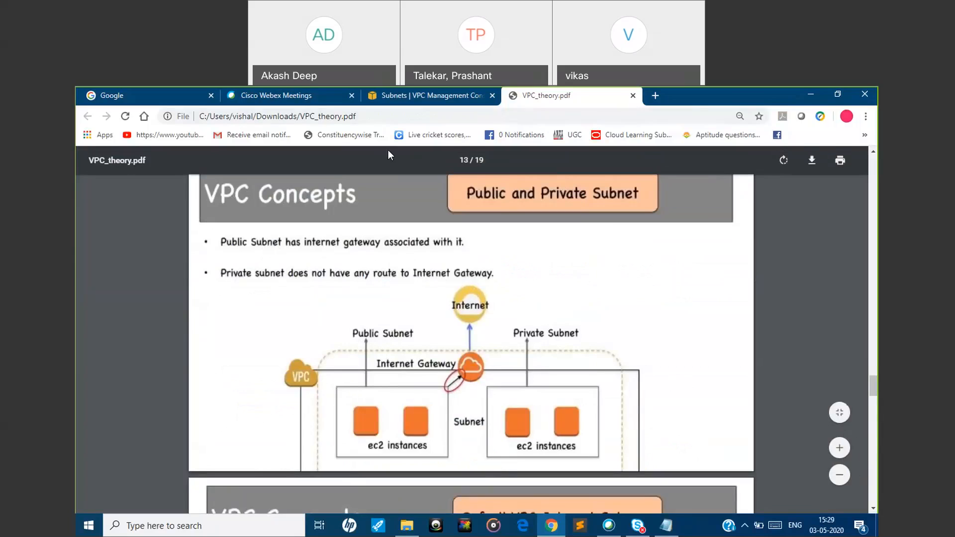
Return to the VPC console, create a route table named publicsubnetroute in myVPCDEMO, and go back to the route table list
left_click(389, 100)
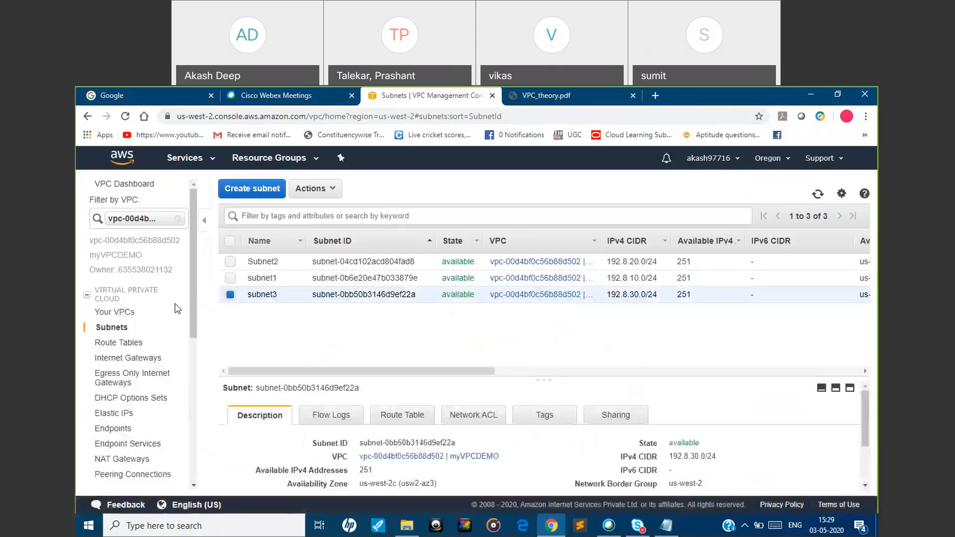
left_click(130, 343)
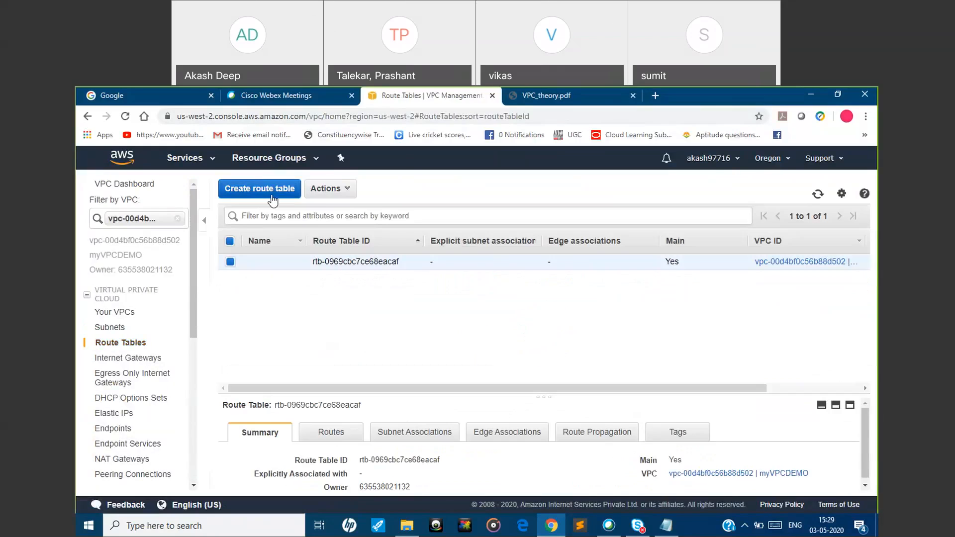
left_click(271, 196)
left_click(292, 265)
type("public")
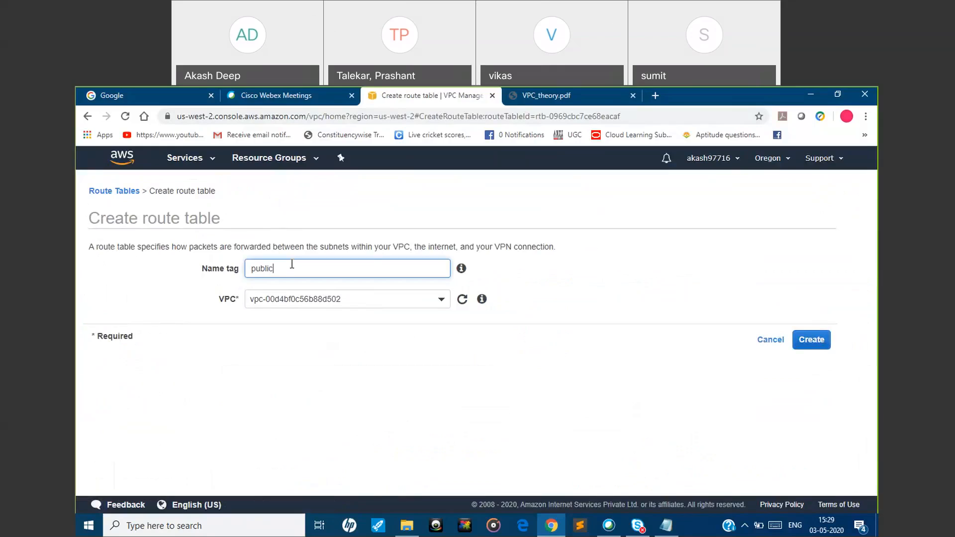
type("subnetroute")
left_click(442, 303)
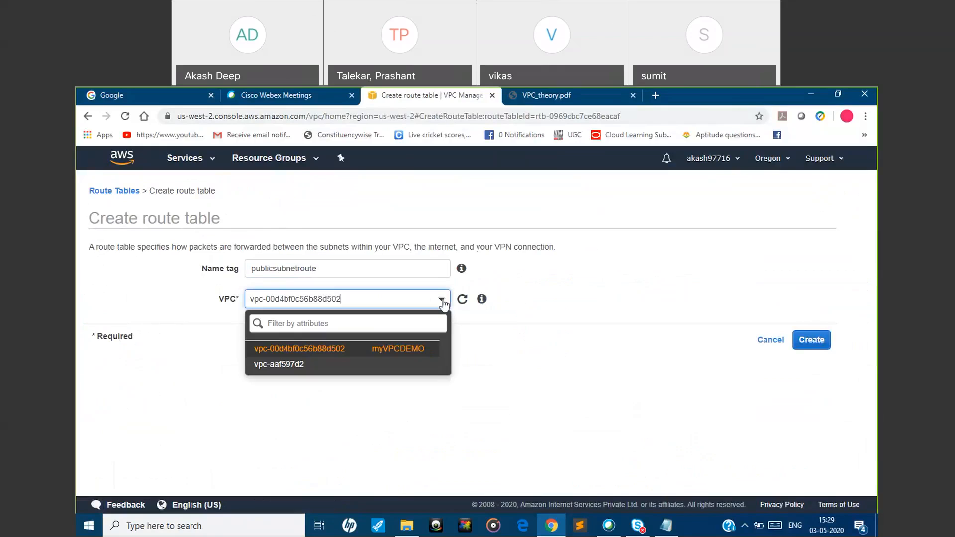
left_click(369, 351)
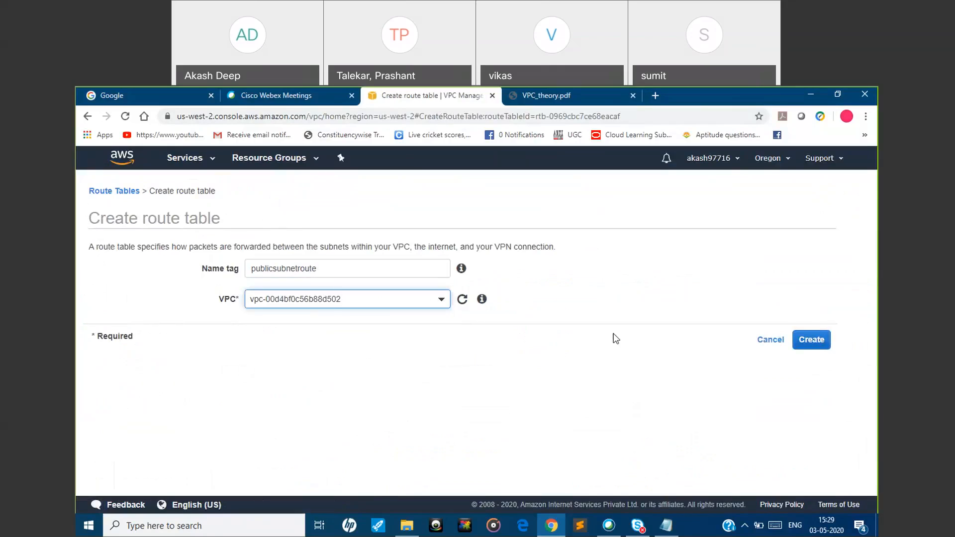
left_click(813, 345)
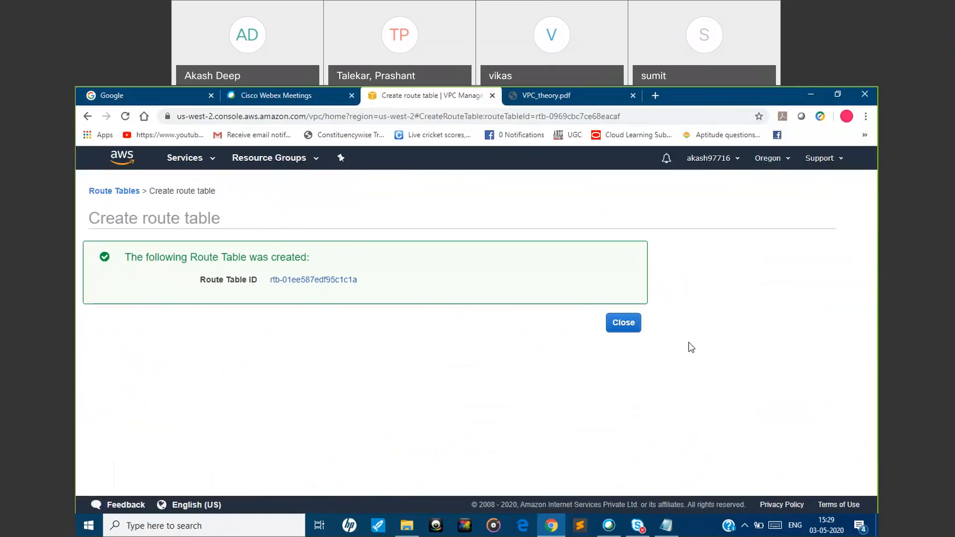
left_click(634, 332)
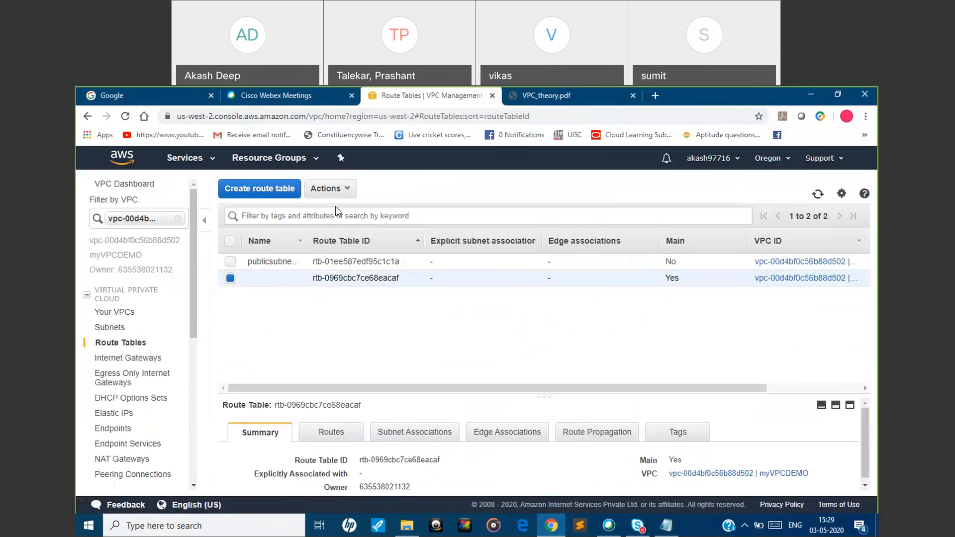
Create a route table named privatesubnetroute in the myVPCDEMO VPC and return to the route table list
left_click(268, 195)
left_click(330, 270)
type("pri")
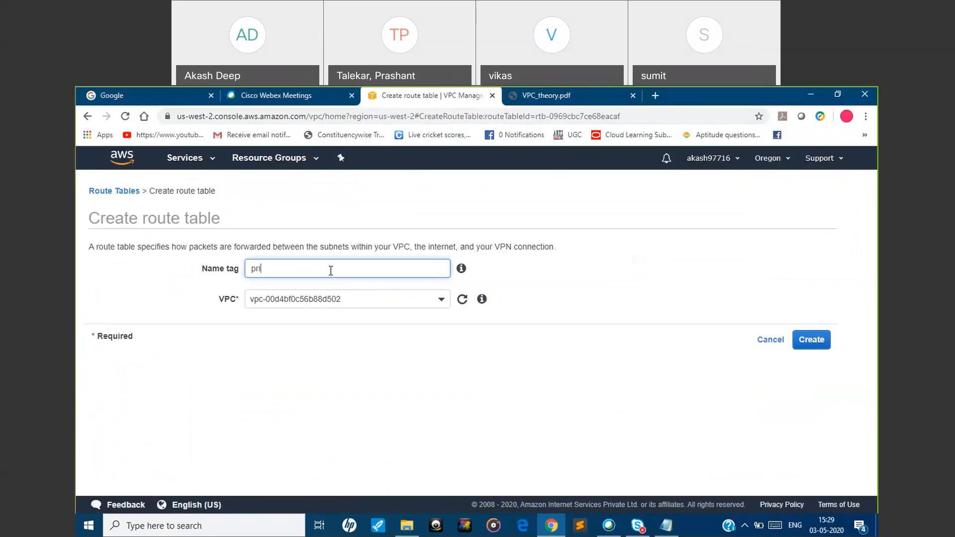
type("vatesubnetroute")
left_click(814, 347)
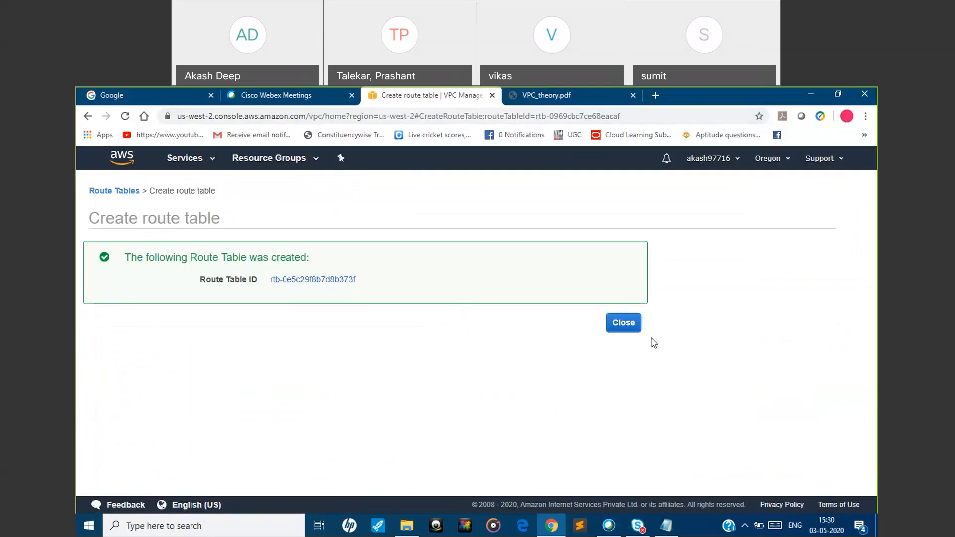
left_click(627, 324)
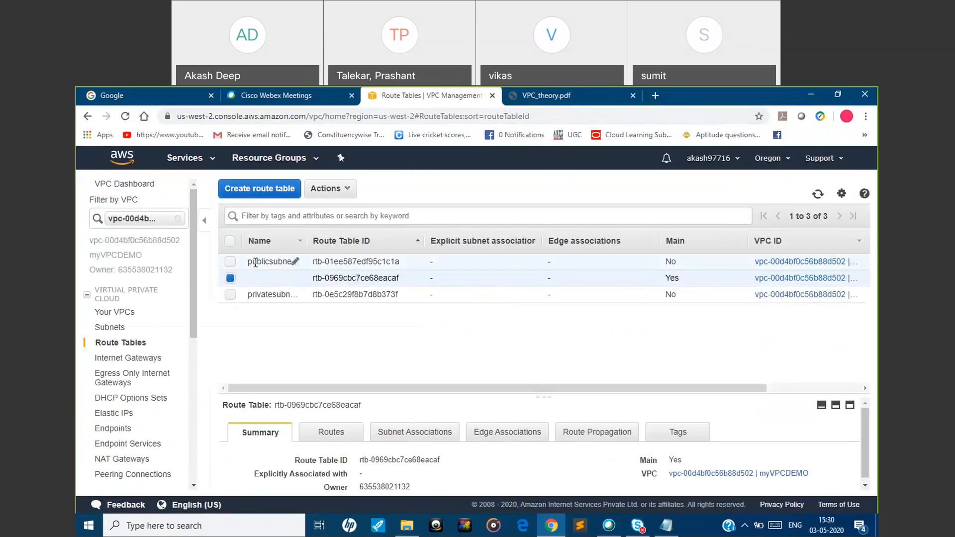
Widen the Name column of the route table list and consult the Public and Private Subnet slide in VPC_theory.pdf
left_click(304, 241)
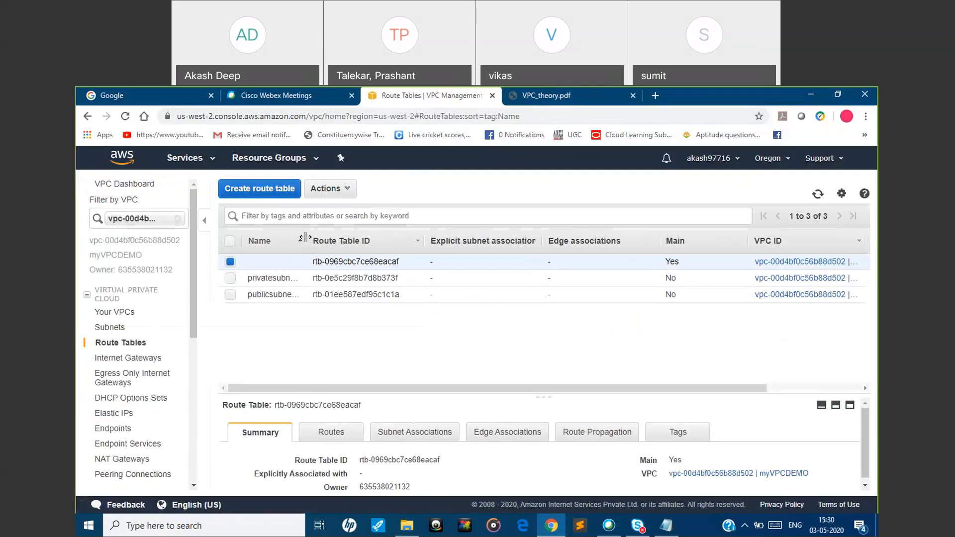
left_click_drag(305, 240, 411, 240)
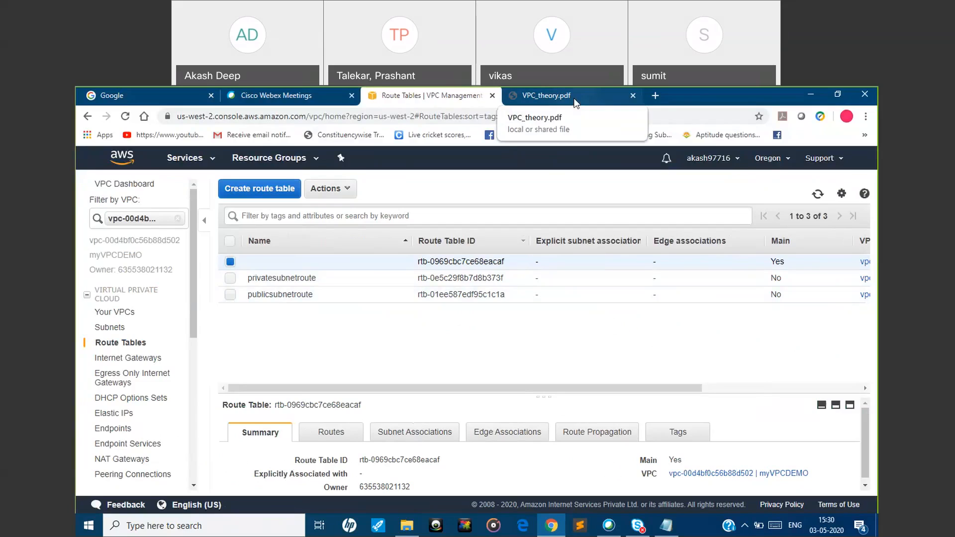
left_click(547, 95)
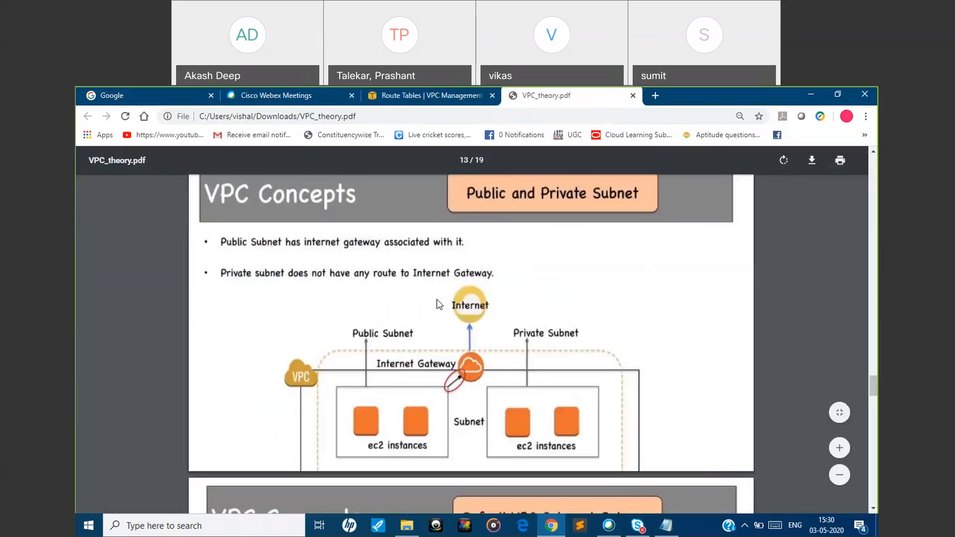
Return to the VPC console, enlarge the details pane, and examine the main route table's routes without changing them
left_click(396, 95)
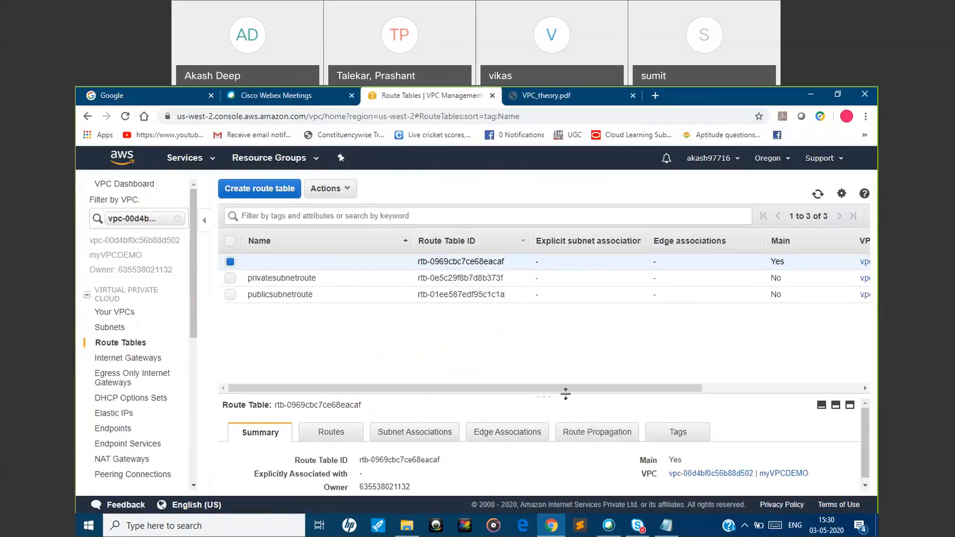
left_click_drag(565, 393, 618, 334)
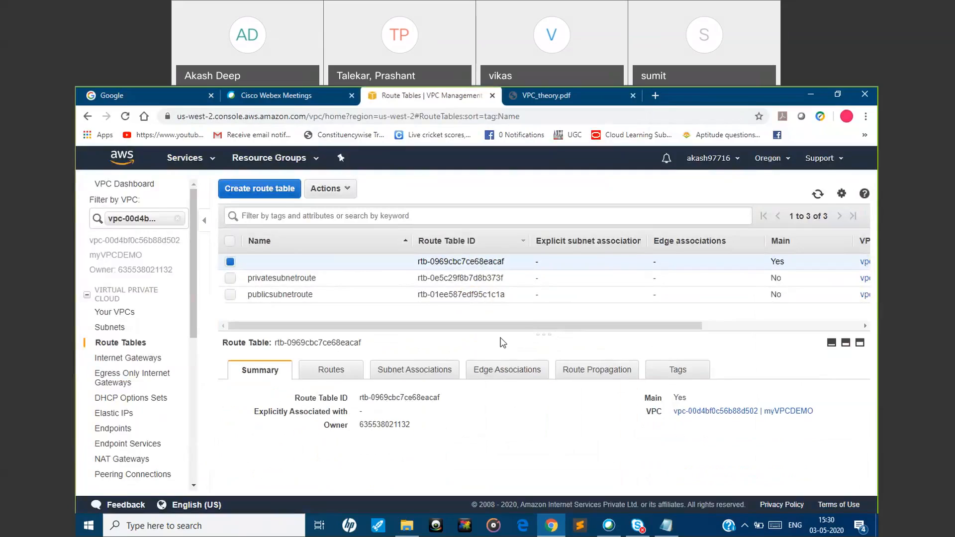
left_click(341, 381)
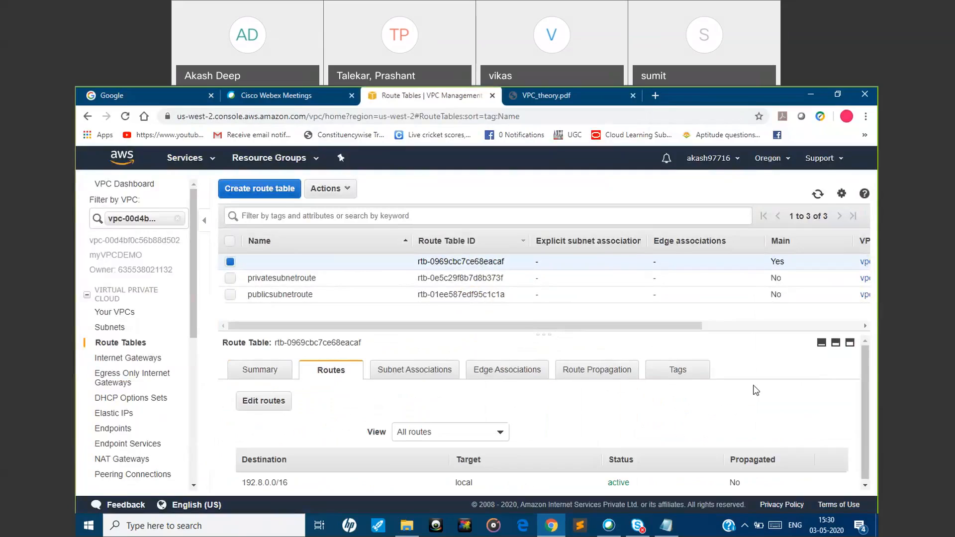
scroll(868, 386, "down", 1)
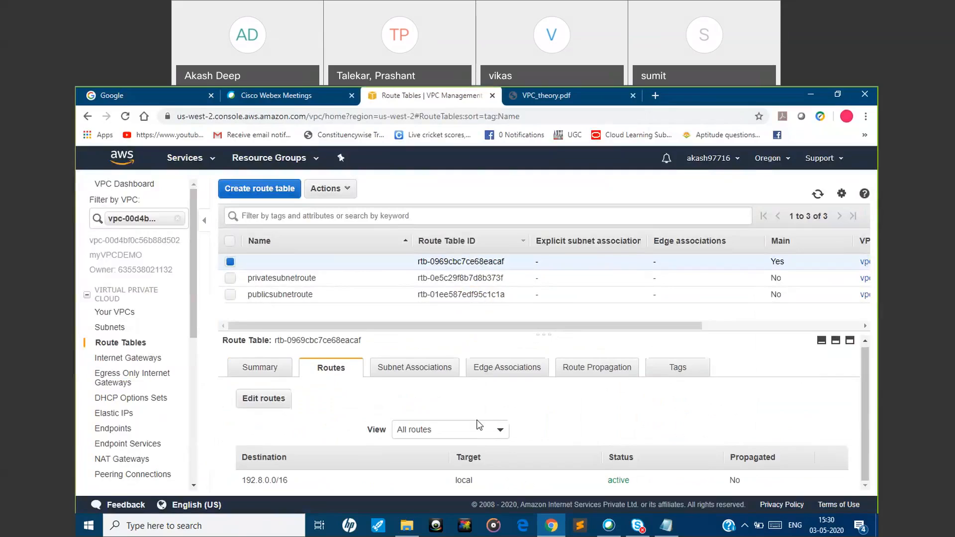
left_click(282, 402)
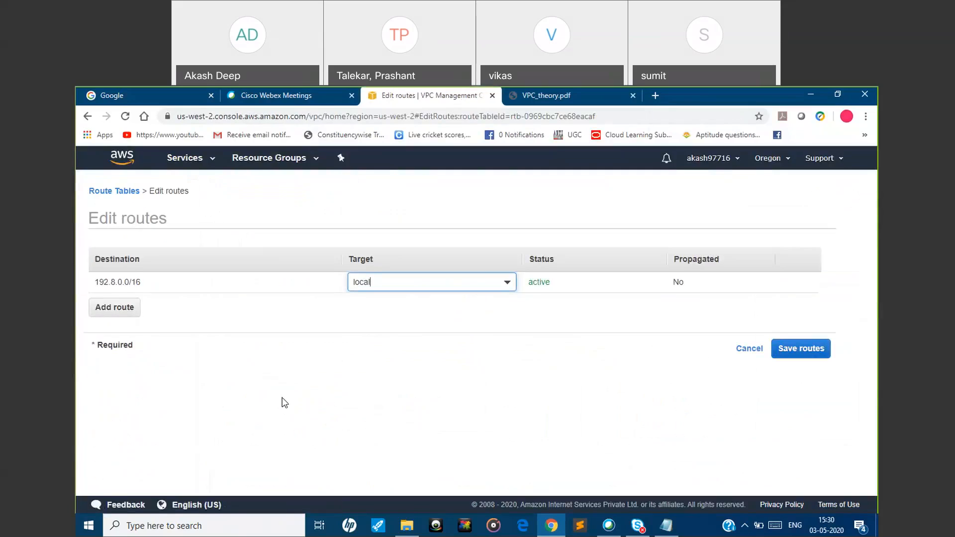
left_click(743, 350)
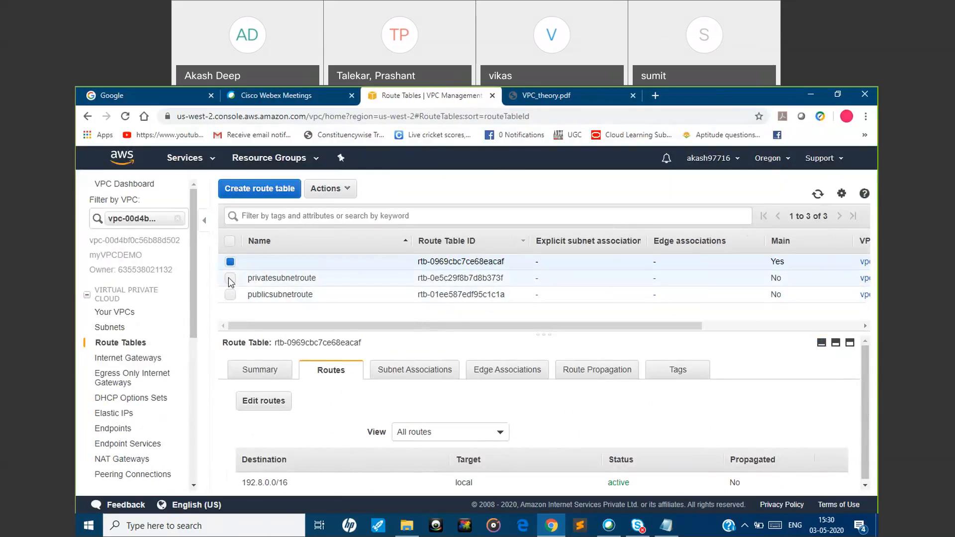
Add a route to publicsubnetroute with destination 0.0.0.0/0 and the internet gateway myVPCDEMOIGW as target
left_click(230, 295)
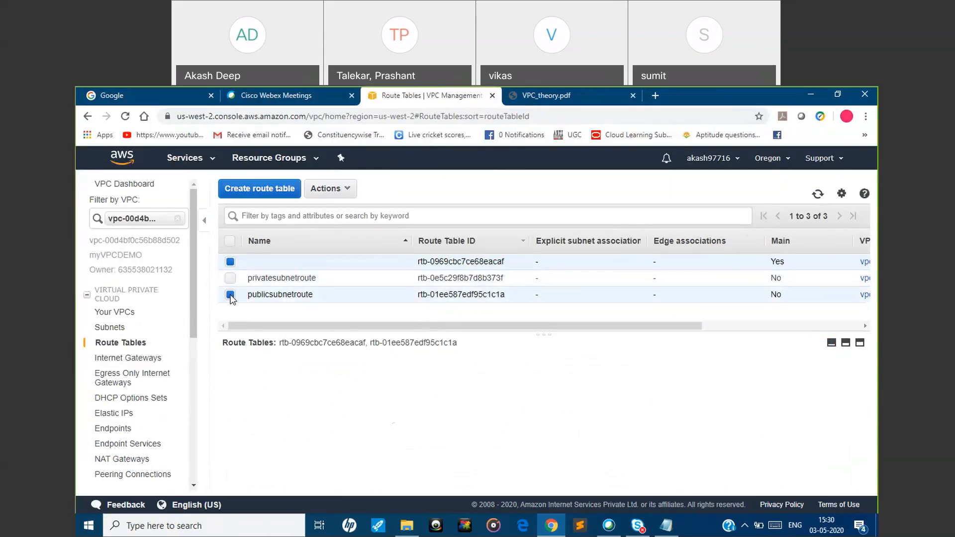
left_click(231, 261)
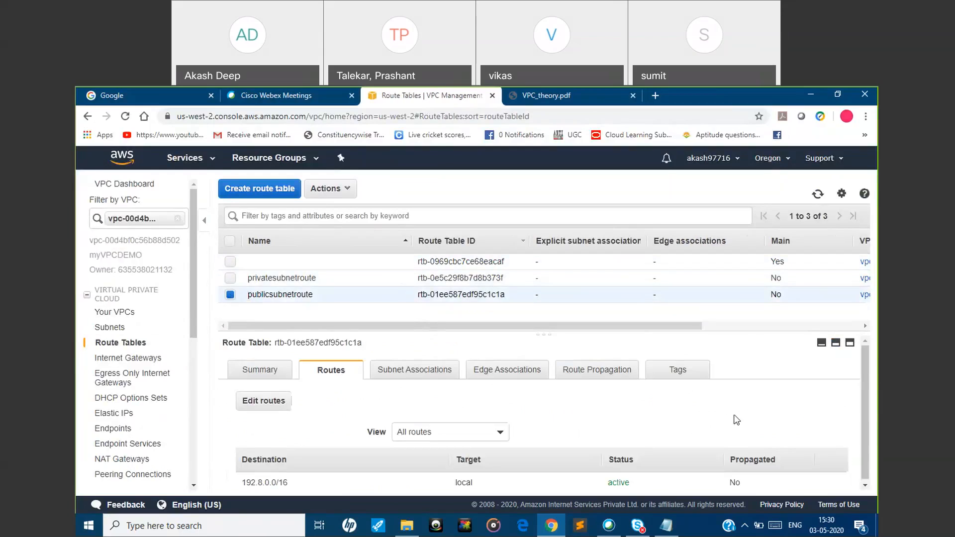
scroll(868, 398, "down", 1)
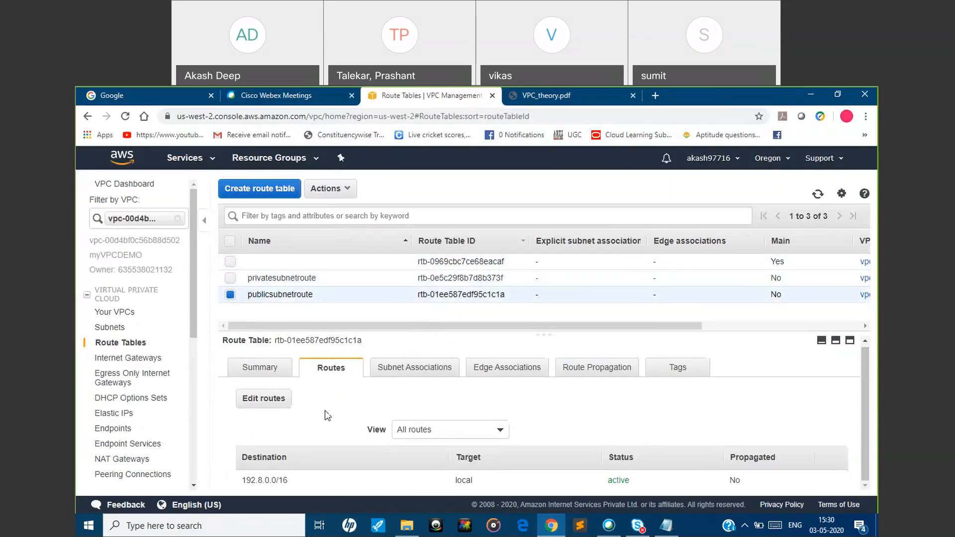
left_click(282, 404)
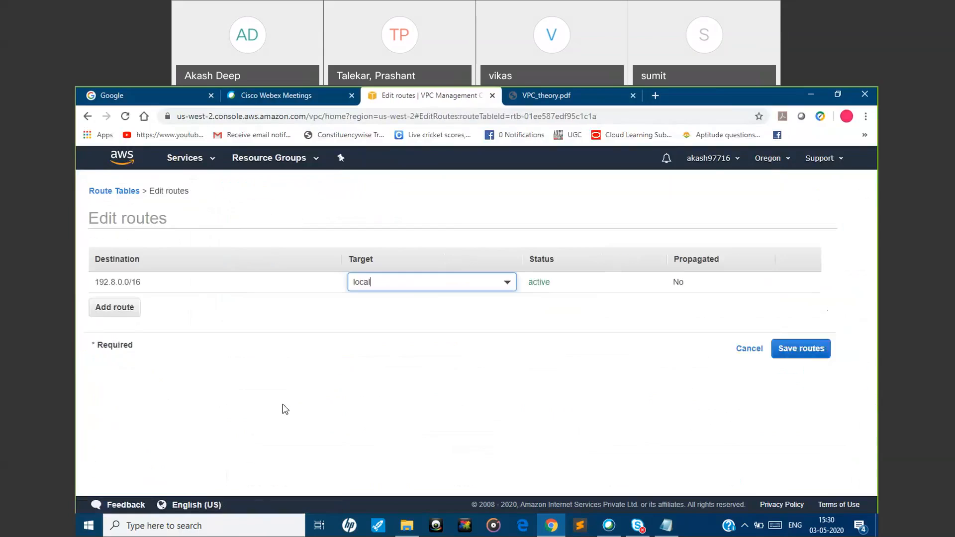
left_click(119, 305)
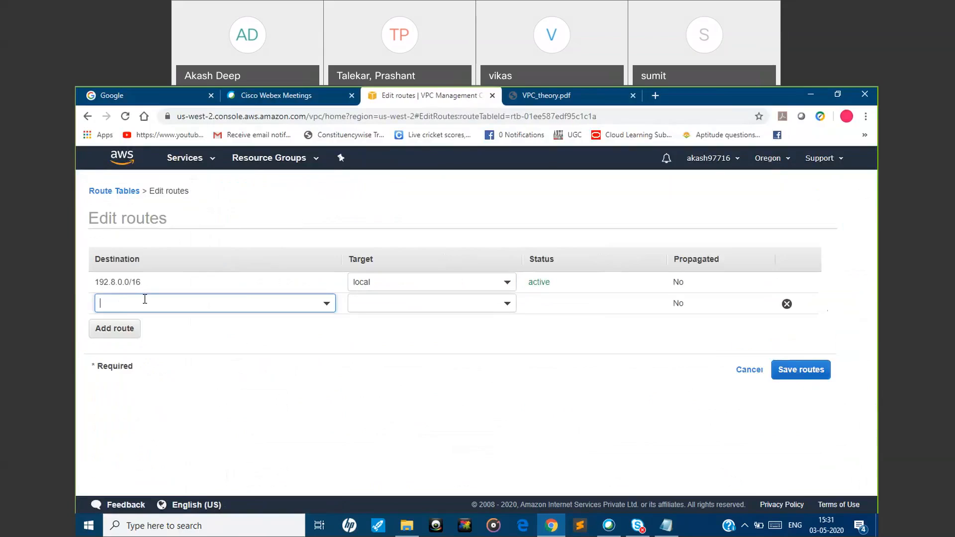
type("0.0")
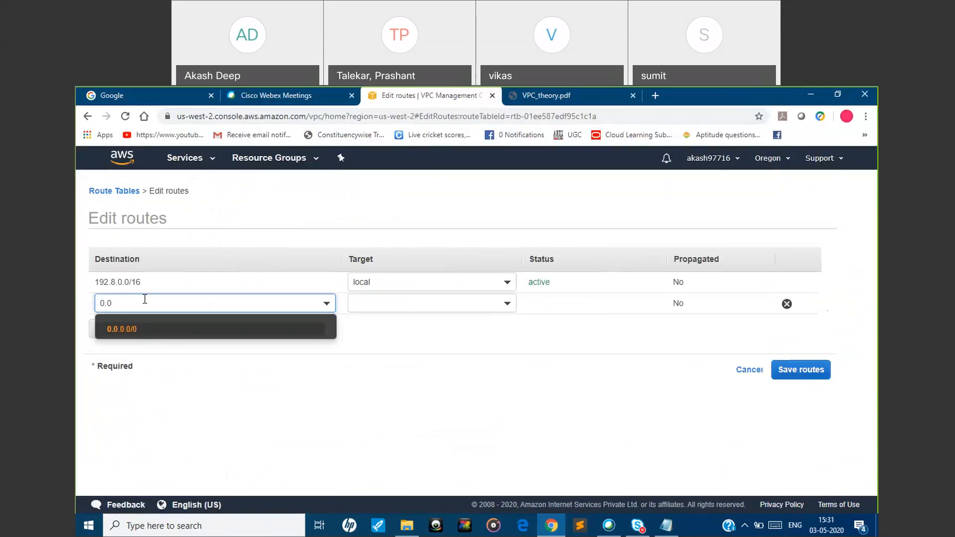
left_click(137, 330)
left_click(403, 301)
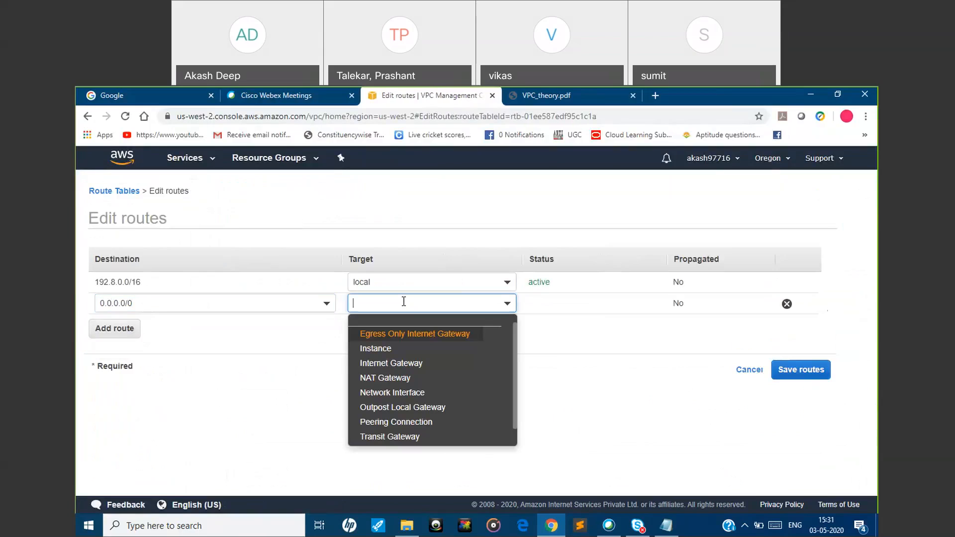
left_click(402, 368)
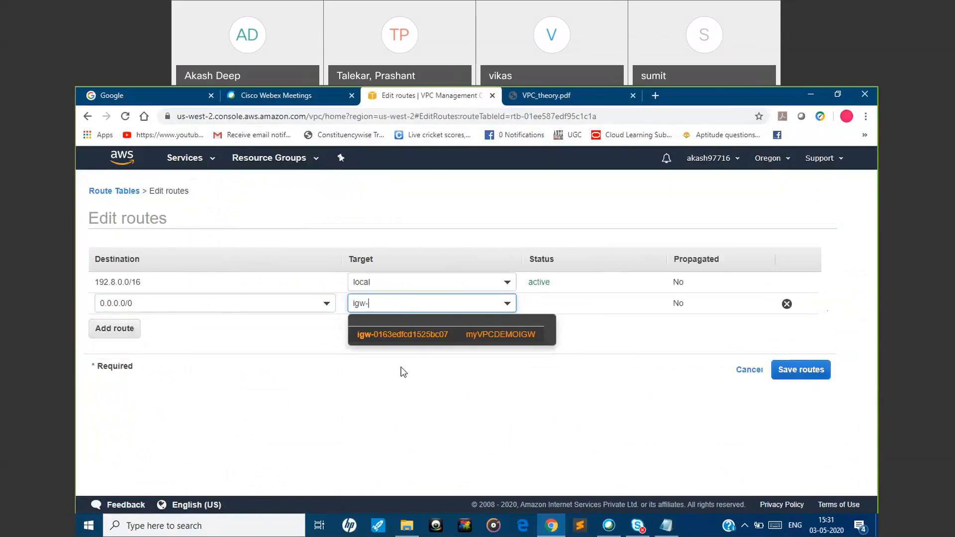
left_click(435, 337)
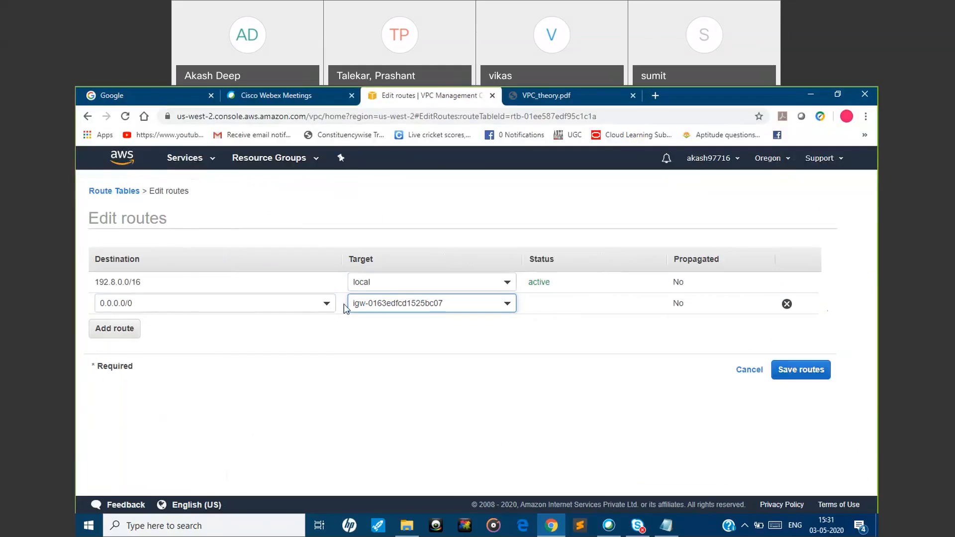
Clear the 0.0.0.0/0 route's target to view the available target types, and reselect the internet gateway myVPCDEMOIGW
left_click(506, 305)
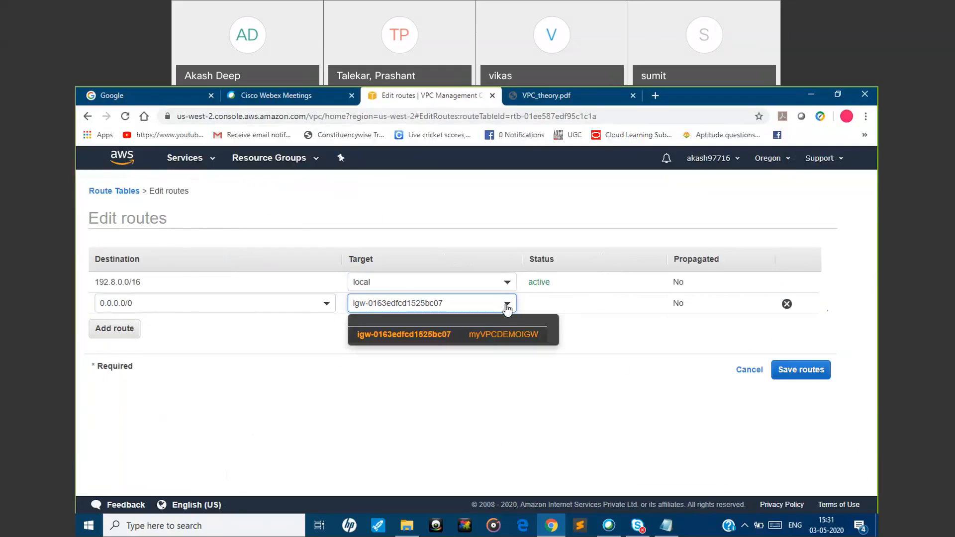
key("BackSpace")
key("BackSpace")
key("BackSpace")
key("BackSpace")
key("BackSpace")
key("BackSpace")
key("BackSpace")
key("BackSpace")
key("BackSpace")
key("BackSpace")
key("BackSpace")
key("BackSpace")
key("BackSpace")
key("BackSpace")
key("BackSpace")
key("BackSpace")
key("BackSpace")
key("BackSpace")
key("BackSpace")
key("BackSpace")
key("BackSpace")
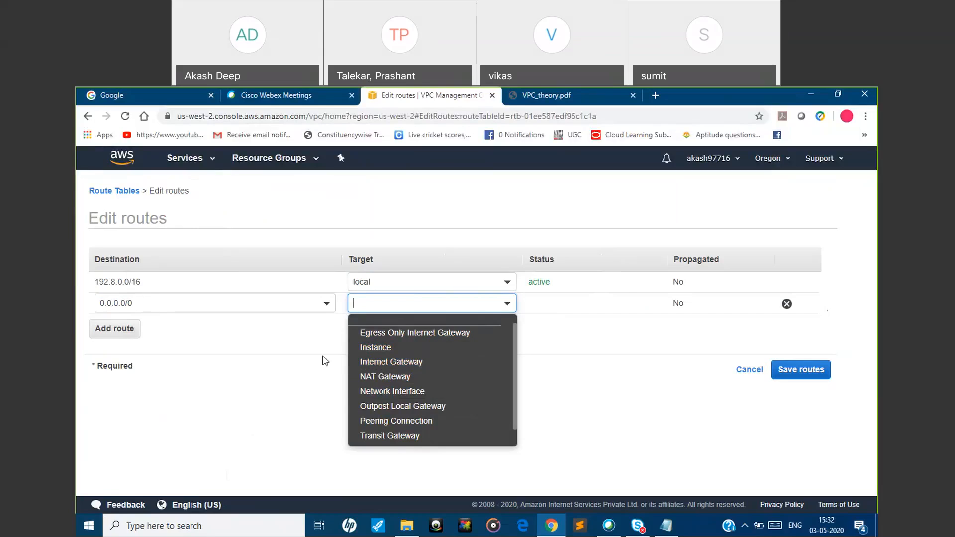
left_click(413, 363)
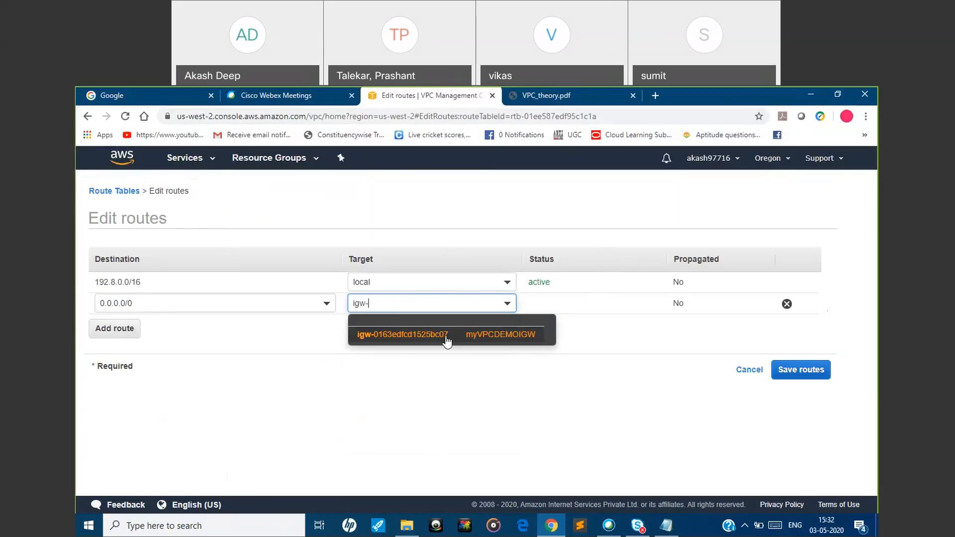
left_click(447, 340)
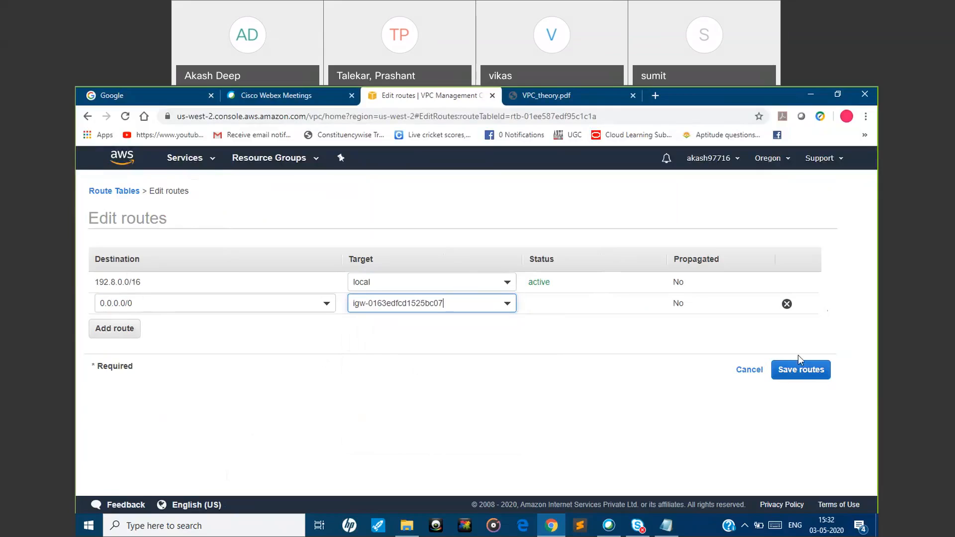
Save the edited routes of publicsubnetroute and return to the route table list to check them
left_click(805, 377)
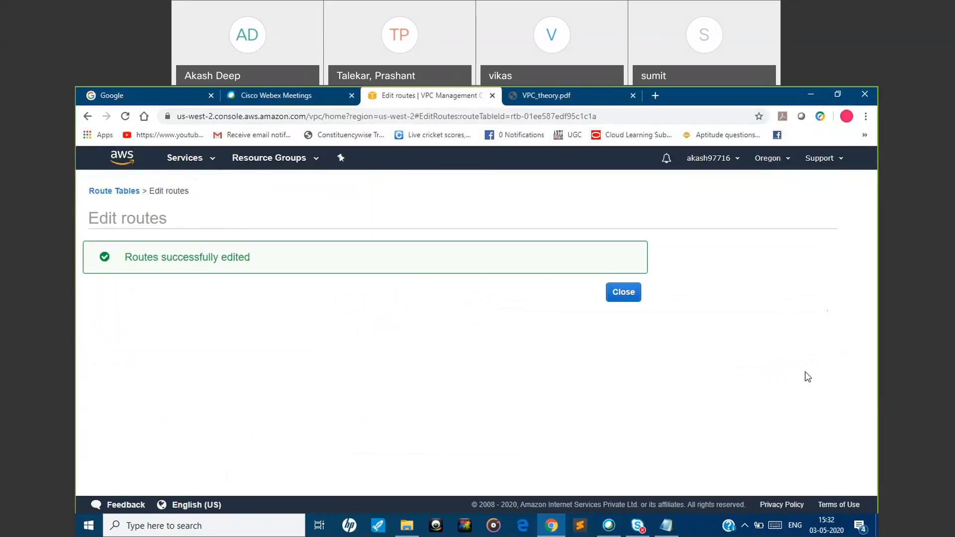
left_click(630, 293)
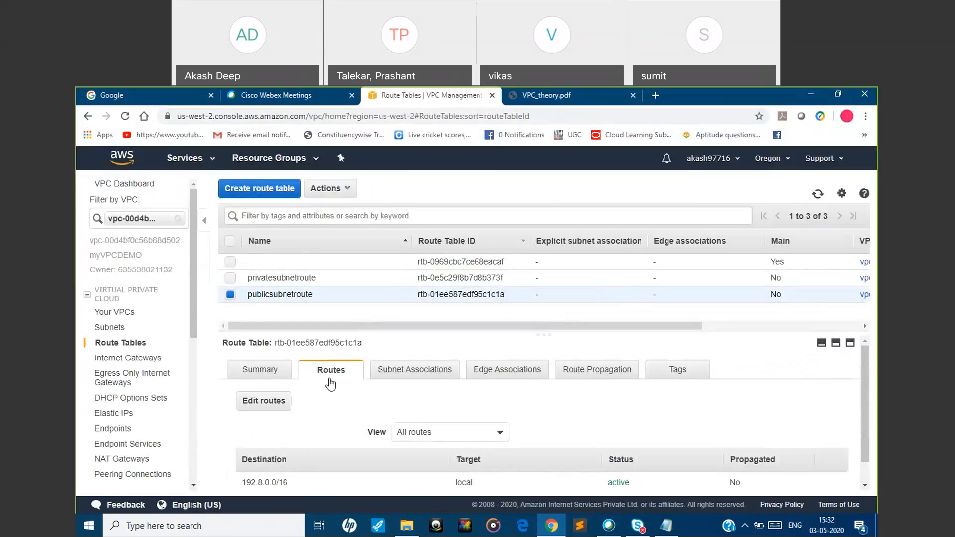
scroll(539, 457, "down", 1)
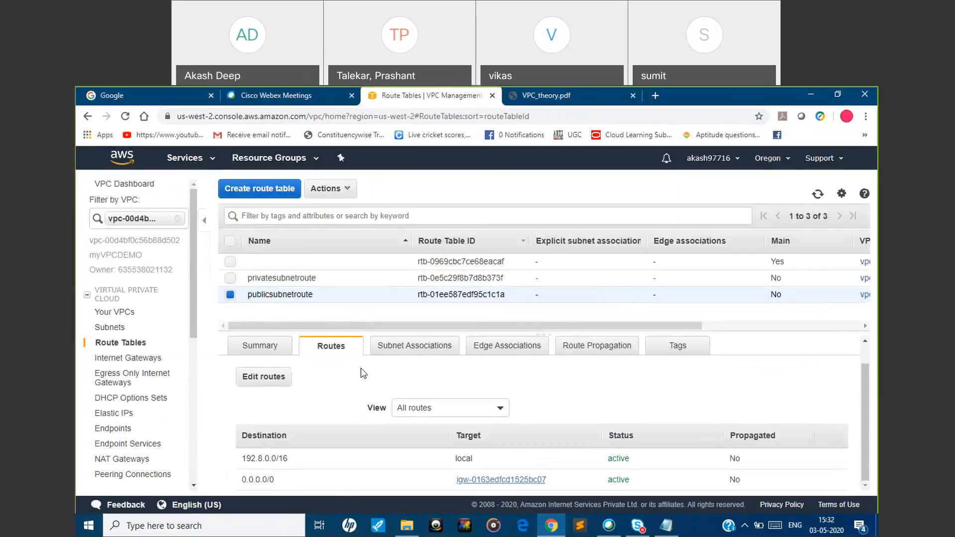
Consult the Public and Private Subnet slide in VPC_theory.pdf, return to the console, and associate subnet1 with publicsubnetroute
left_click(562, 99)
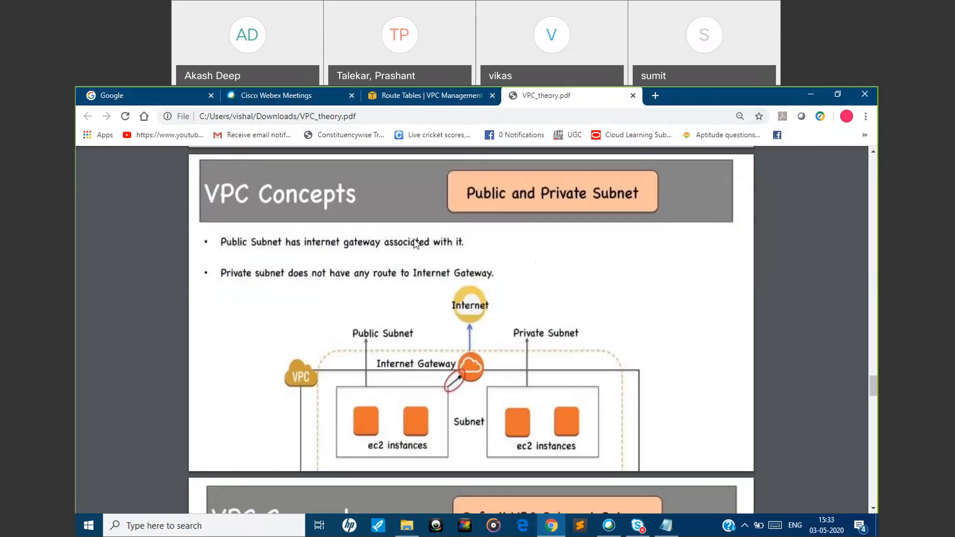
left_click(390, 99)
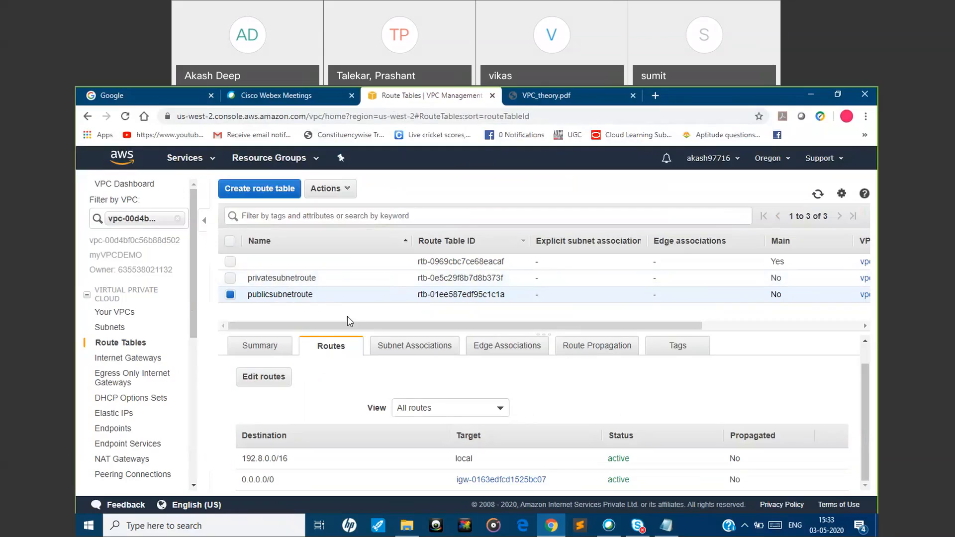
left_click(418, 354)
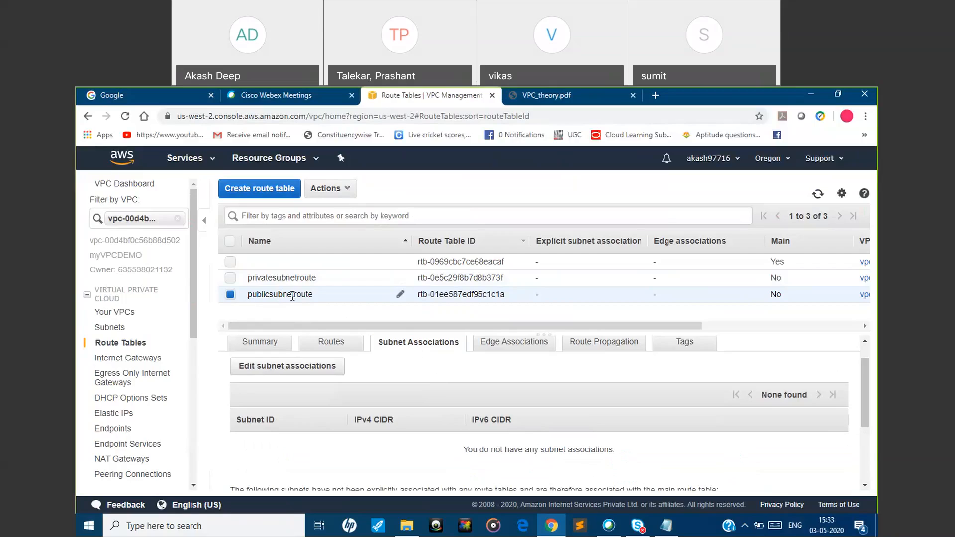
left_click(295, 372)
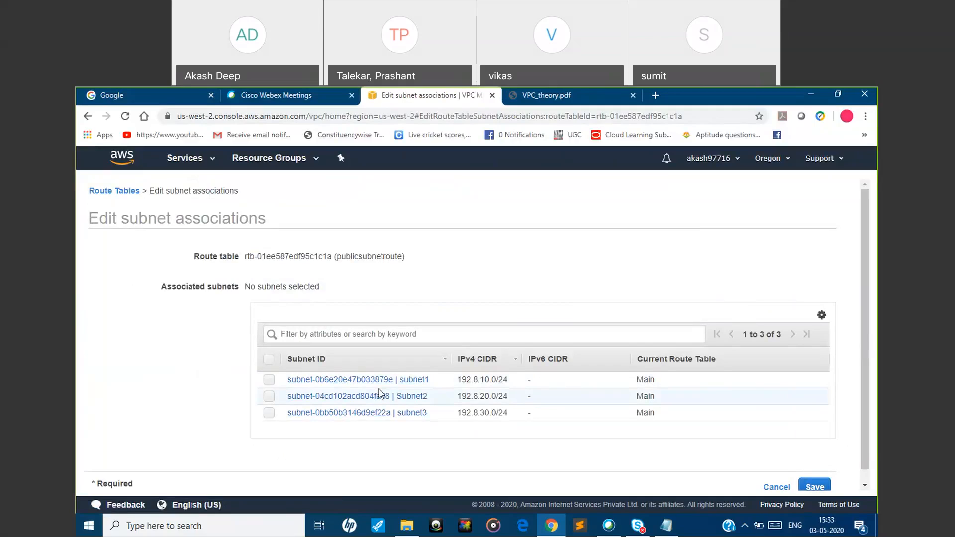
left_click(269, 382)
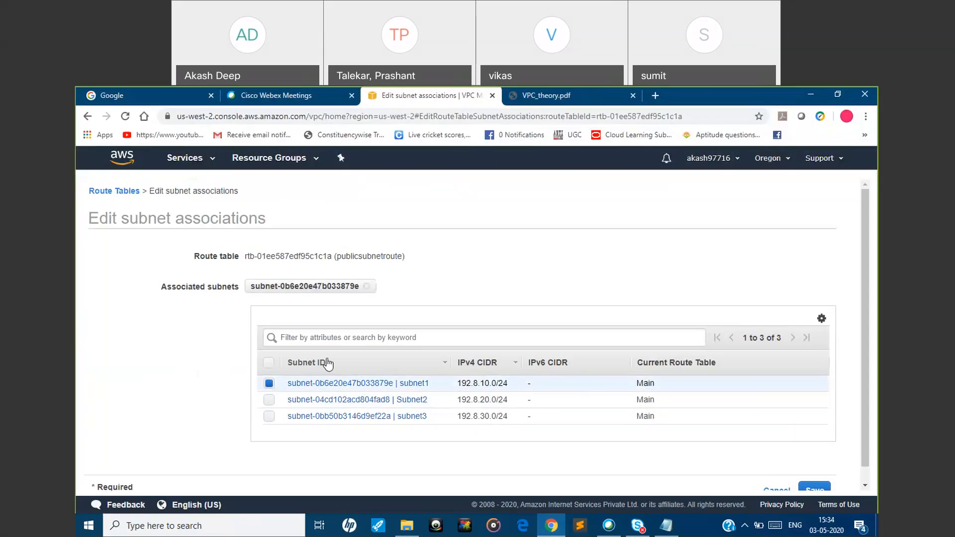
left_click_drag(864, 384, 864, 440)
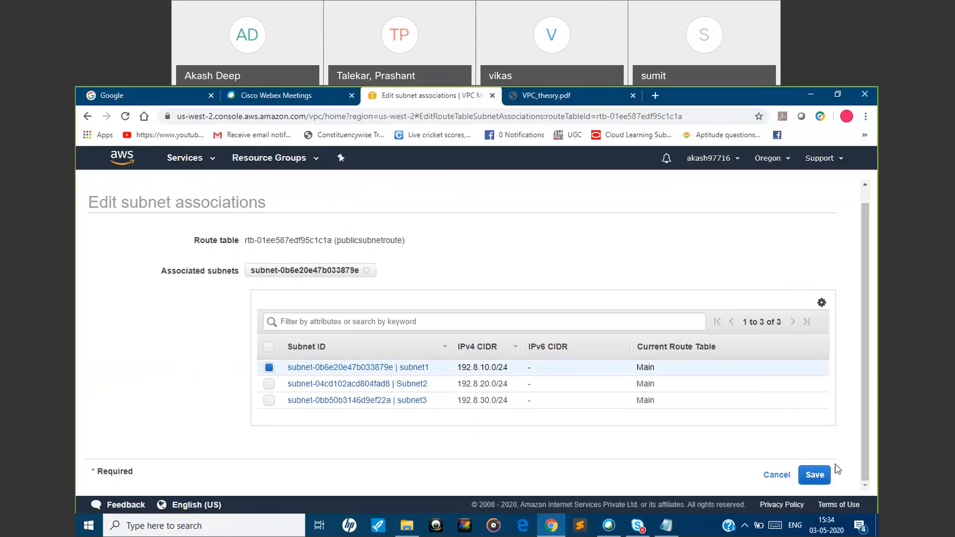
left_click(820, 474)
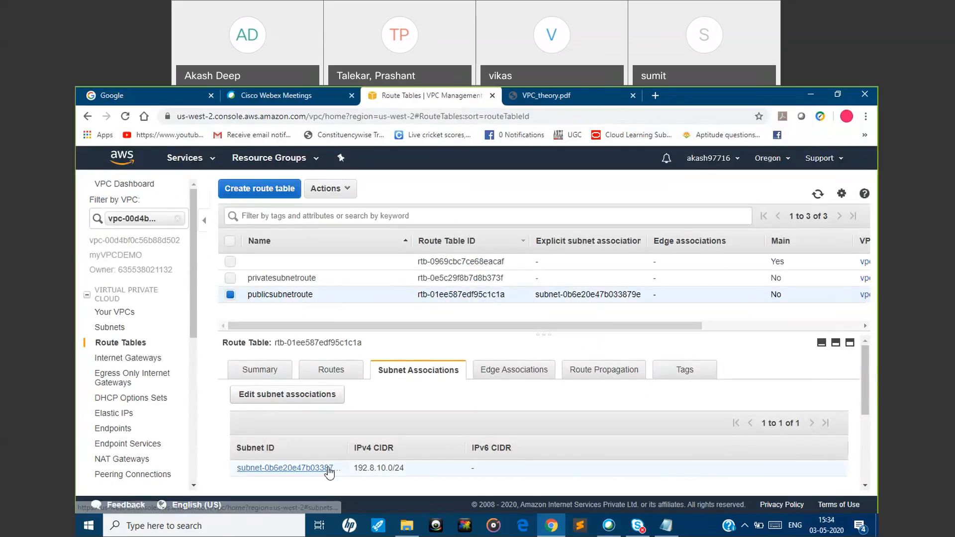
Review the complete list of routes of the publicsubnetroute route table
left_click(231, 295)
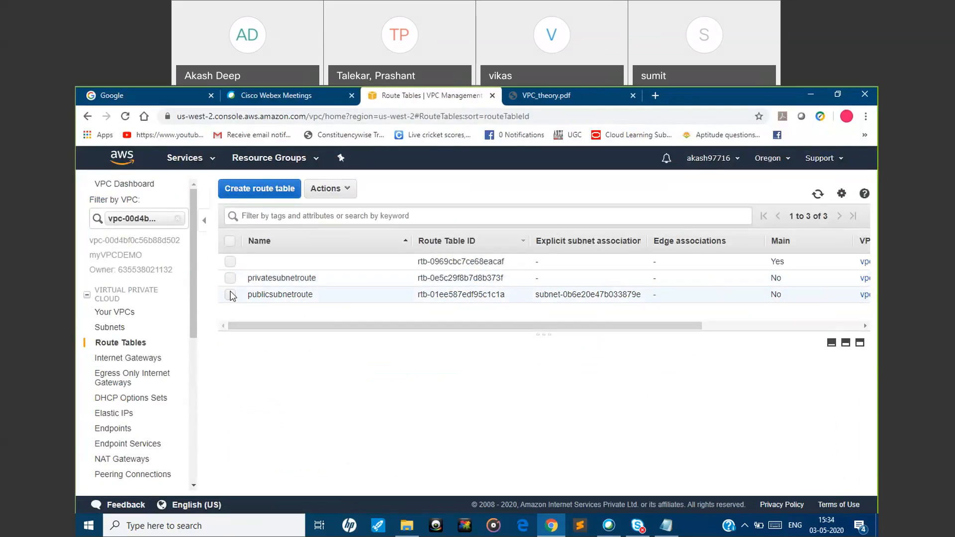
left_click(231, 295)
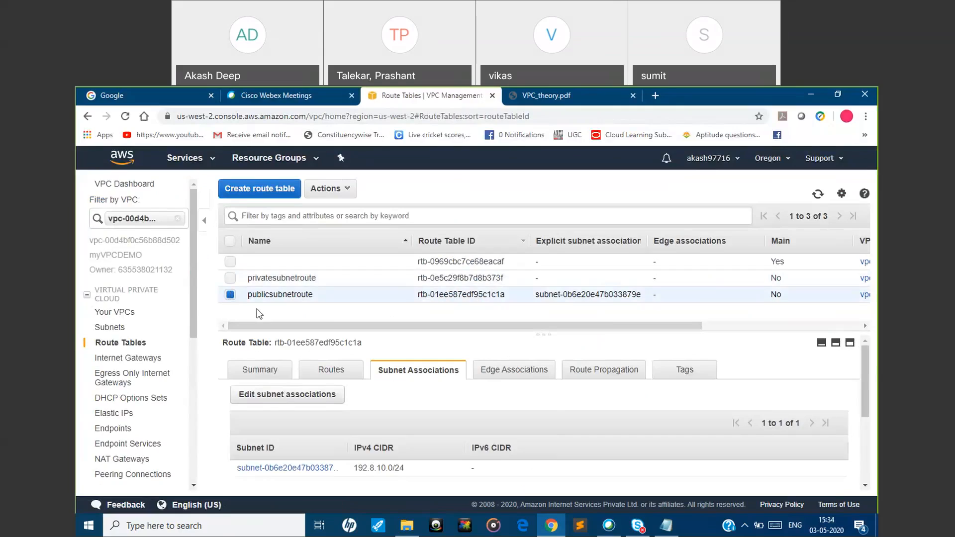
left_click(335, 374)
left_click_drag(864, 403, 862, 452)
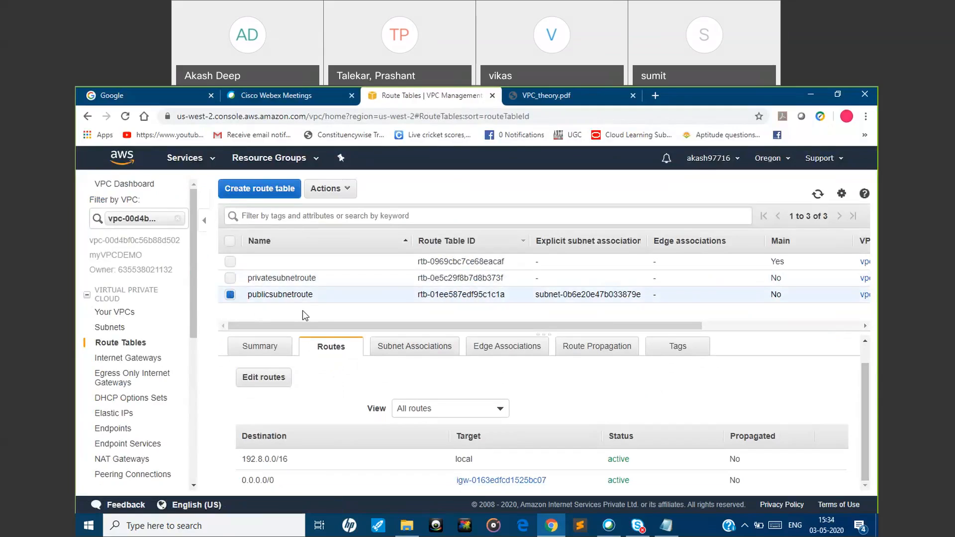
Review the routes of privatesubnetroute and compare them with the Public and Private Subnet slide in VPC_theory.pdf
left_click(230, 295)
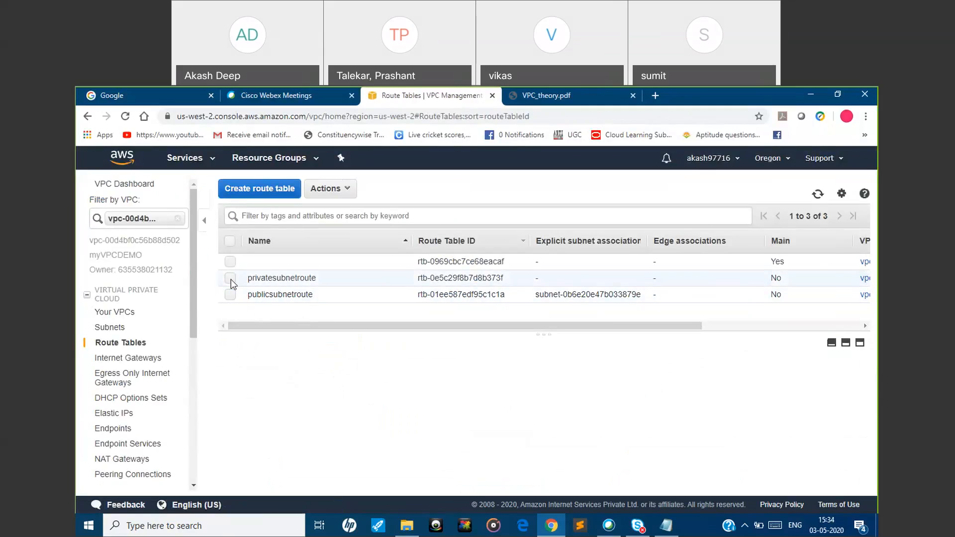
left_click(230, 278)
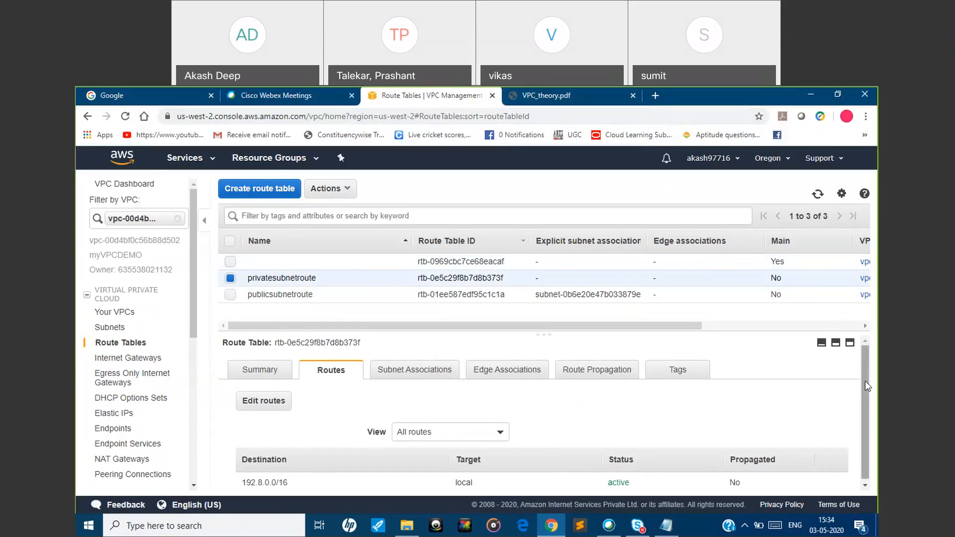
scroll(864, 381, "down", 1)
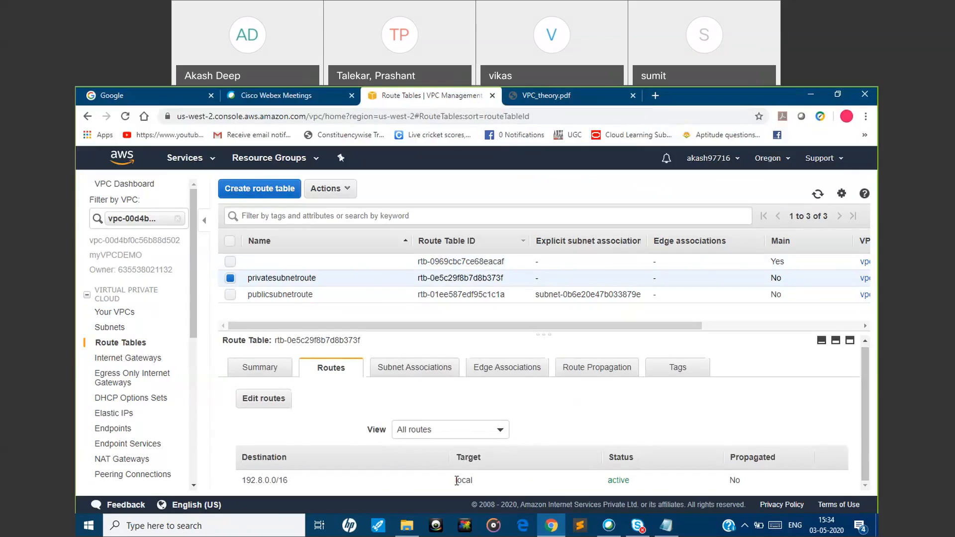
left_click(569, 100)
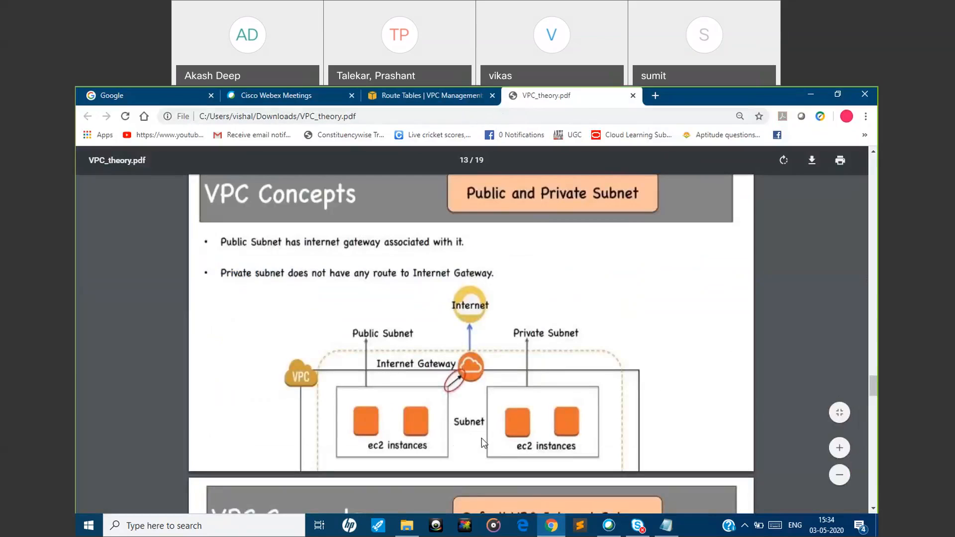
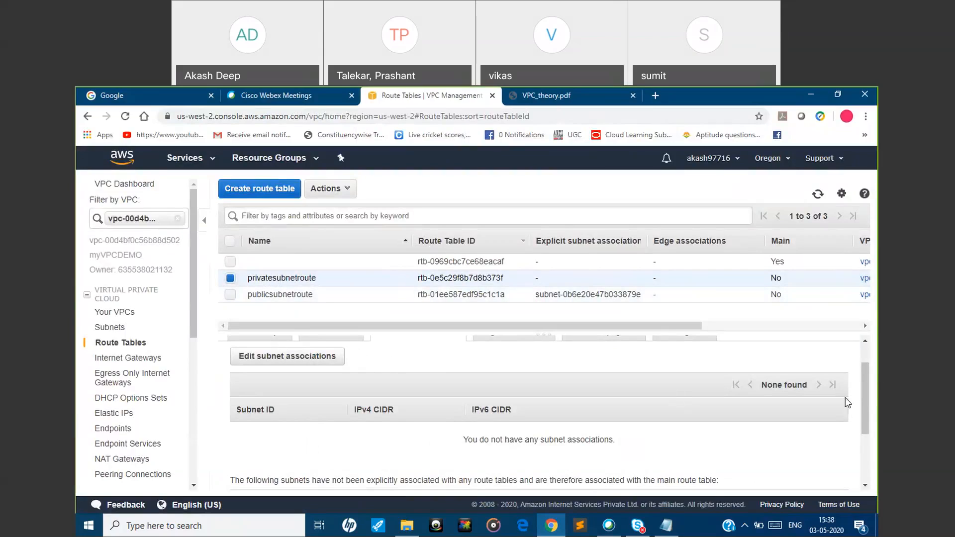
Associate Subnet2 and subnet3 with the privatesubnetroute route table and save the association
left_click_drag(861, 398, 864, 366)
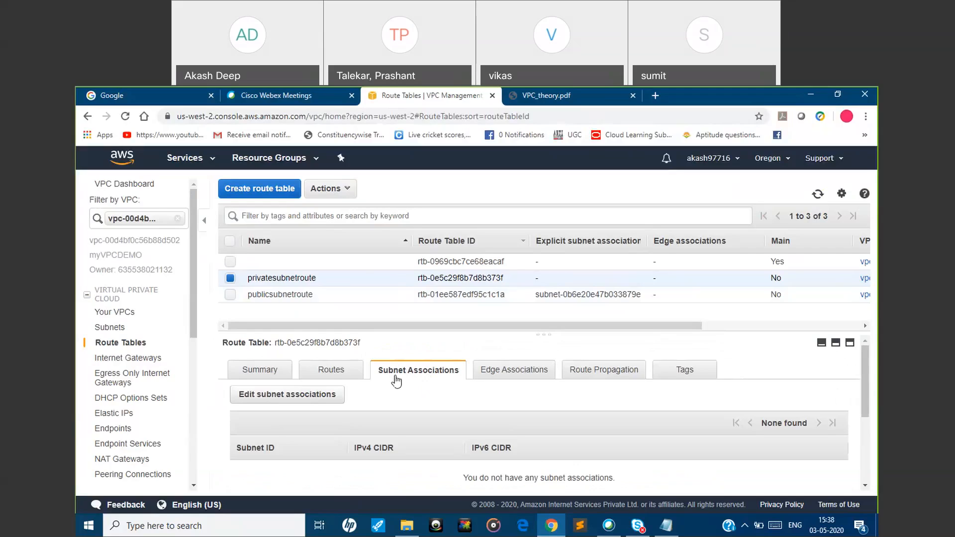
left_click(296, 401)
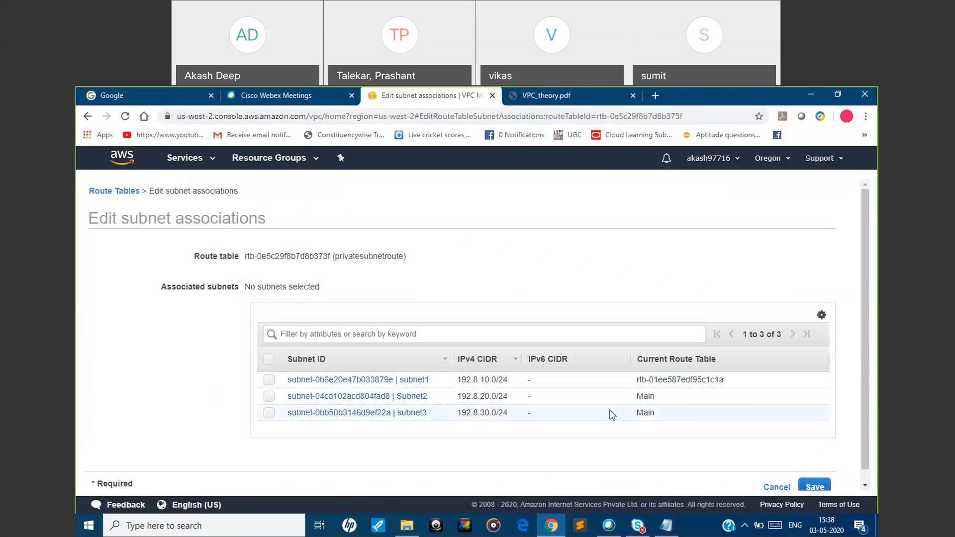
left_click(269, 396)
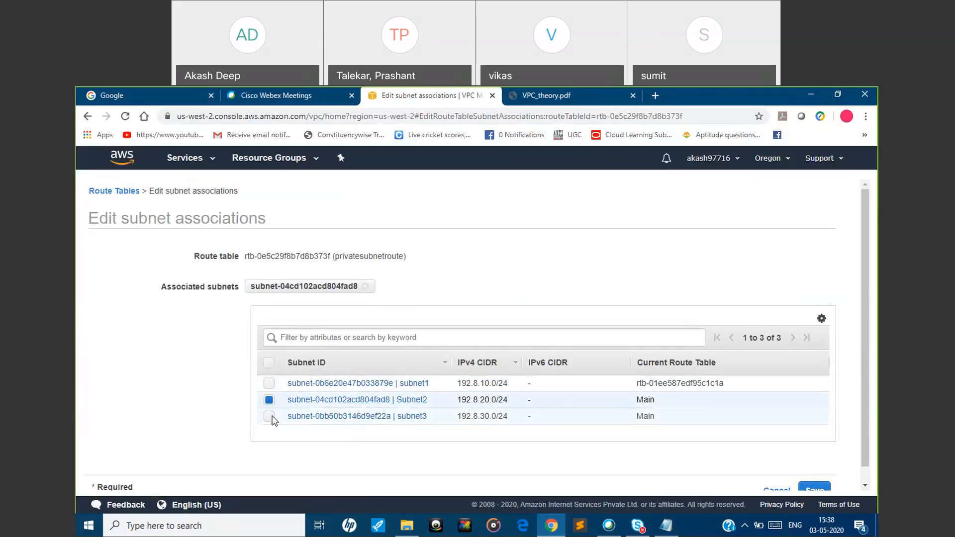
left_click(269, 416)
scroll(867, 372, "down", 1)
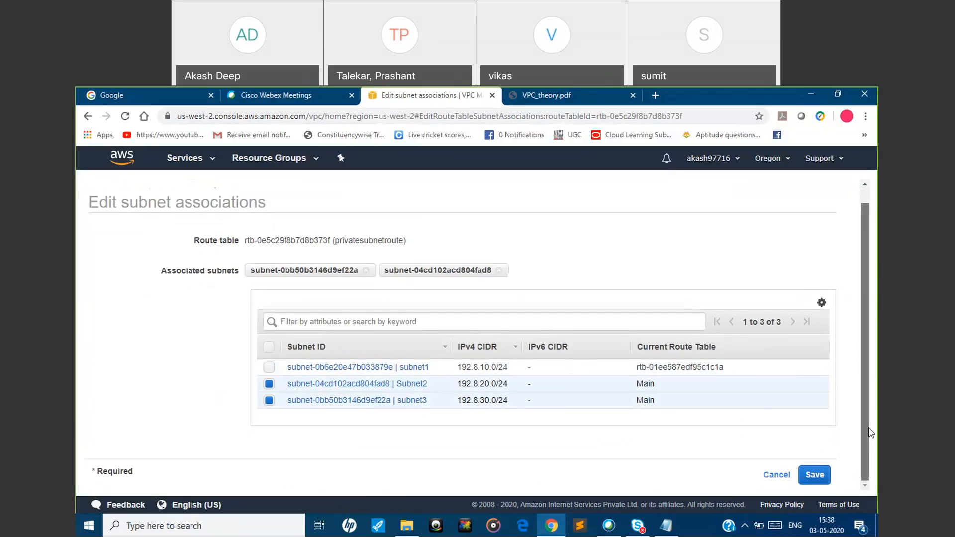
left_click(814, 477)
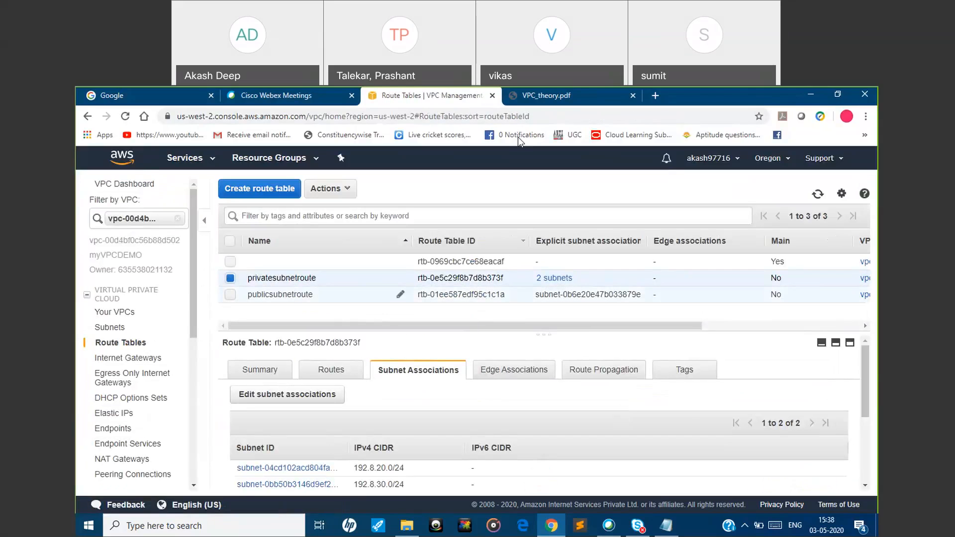
Consult the Public and Private Subnet slide in VPC_theory.pdf, return to the console, and check the routes of privatesubnetroute
left_click(564, 97)
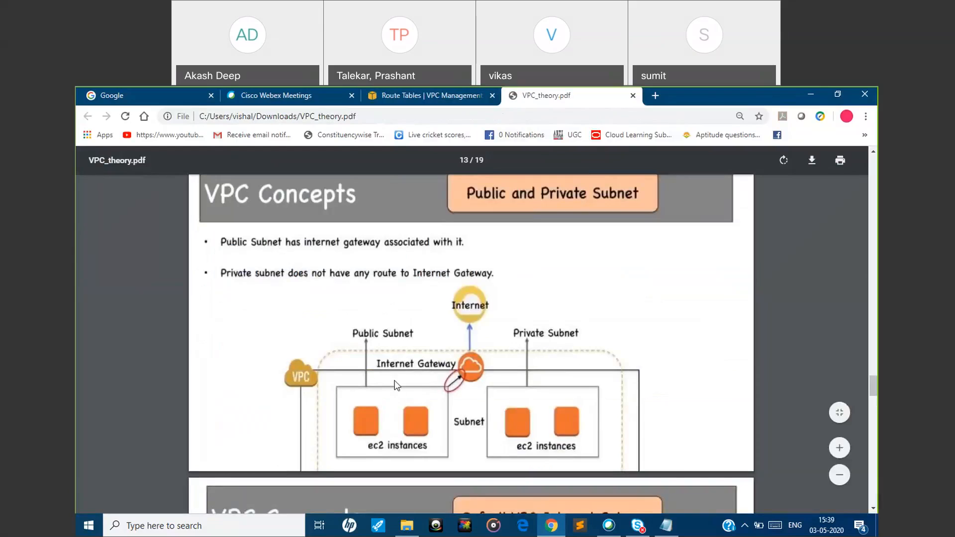
left_click(401, 99)
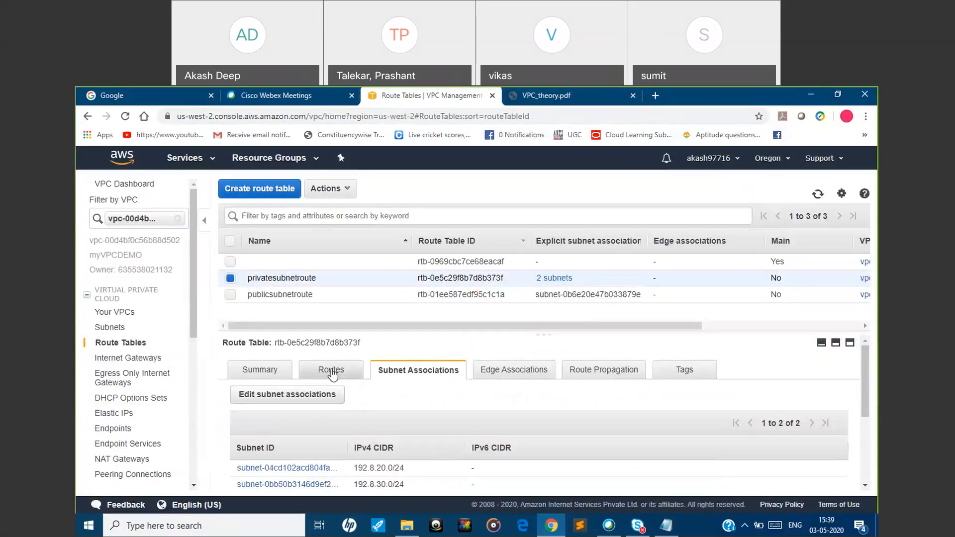
left_click(332, 372)
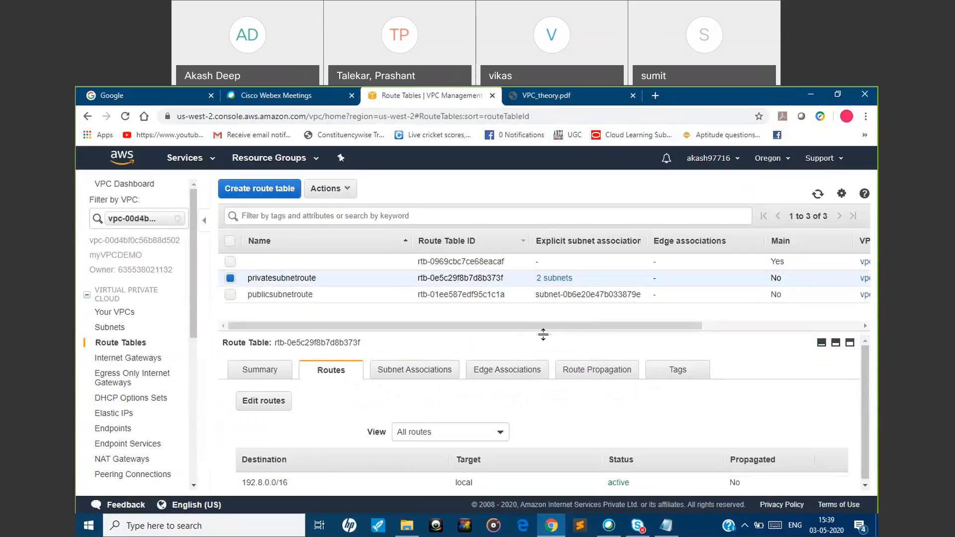
left_click_drag(864, 393, 864, 443)
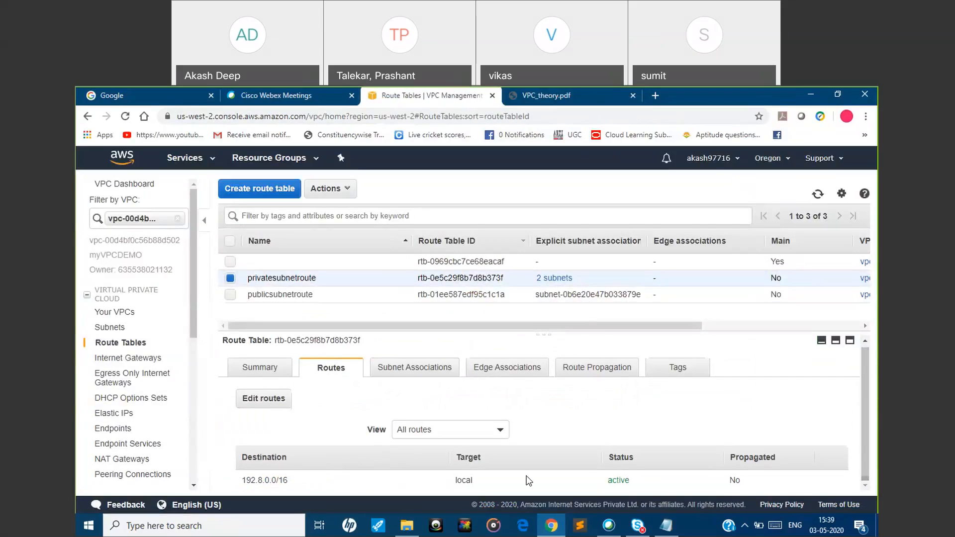
Examine the routes of publicsubnetroute, compare them with the Public and Private Subnet slide, and return to the console
left_click(230, 278)
left_click(230, 295)
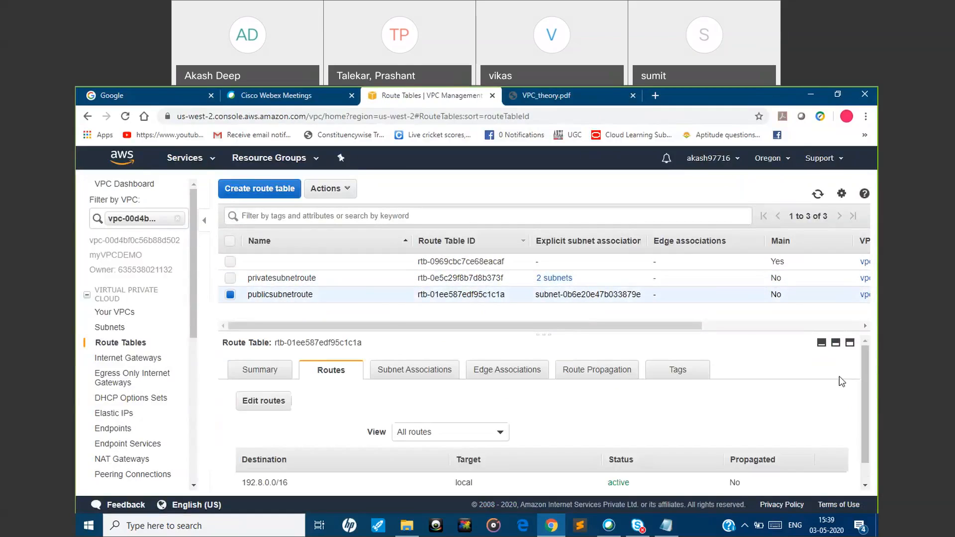
scroll(619, 481, "down", 2)
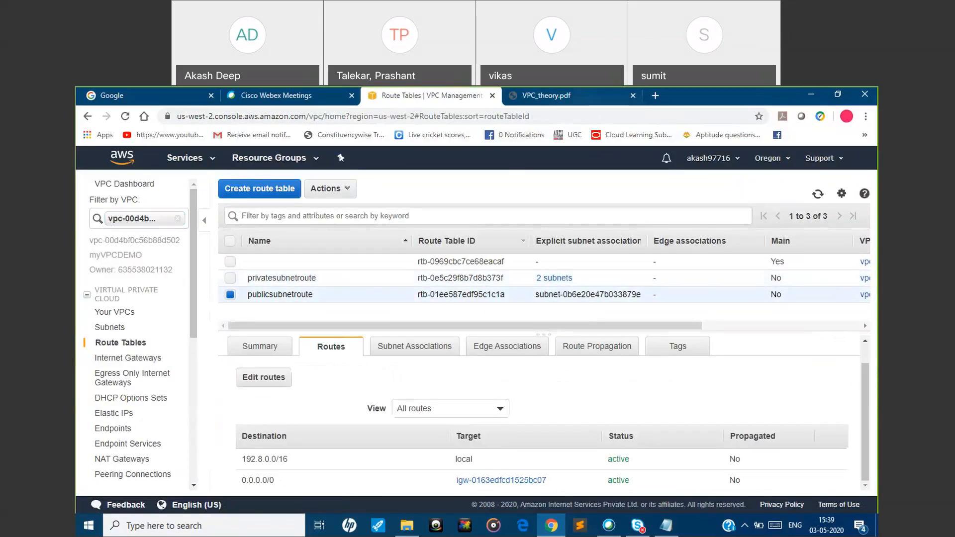
left_click(568, 93)
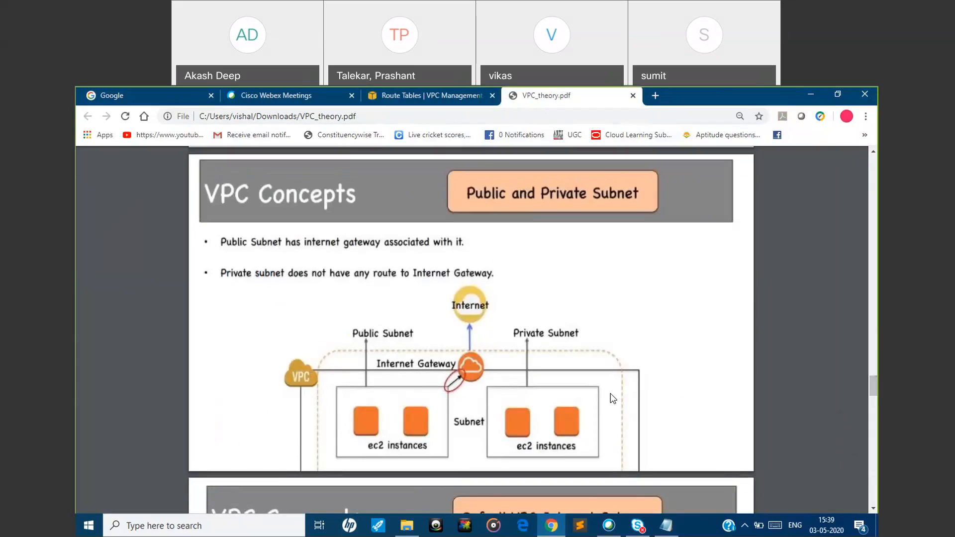
left_click(385, 93)
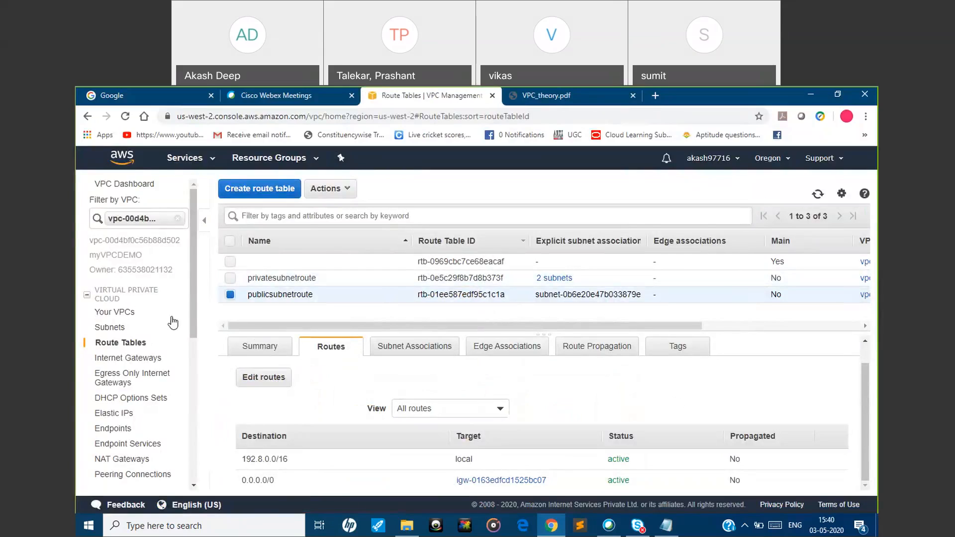
Open the VPC's subnet list and look over the actions available for subnet3
left_click(110, 327)
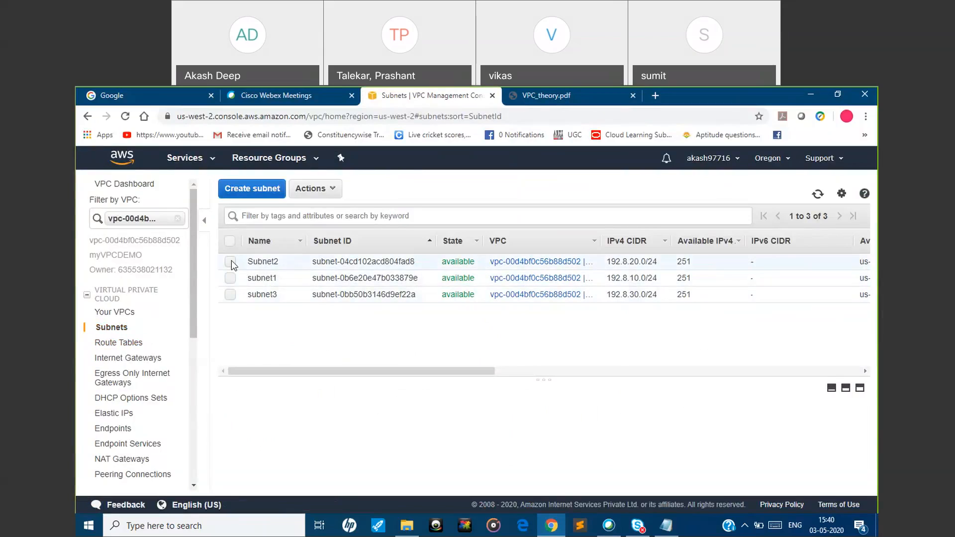
left_click(230, 295)
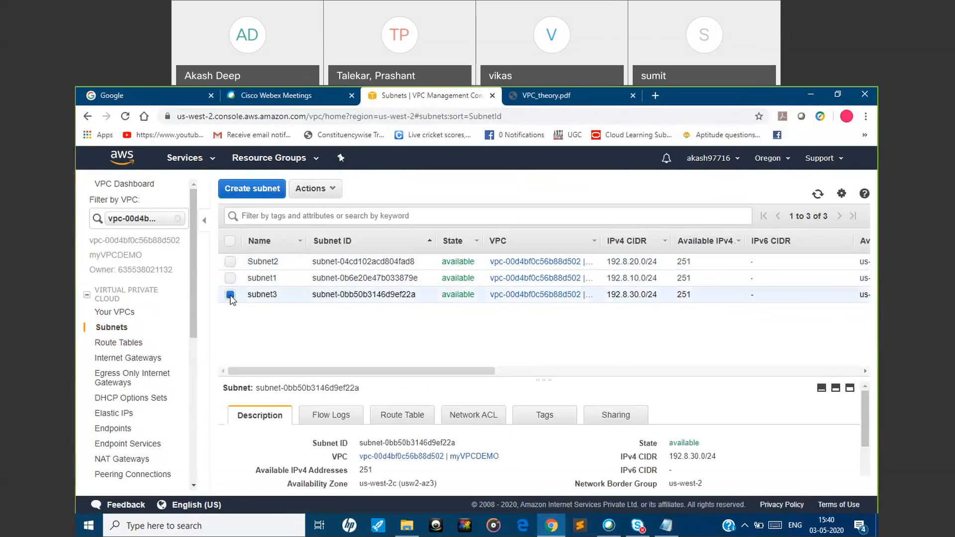
left_click(320, 189)
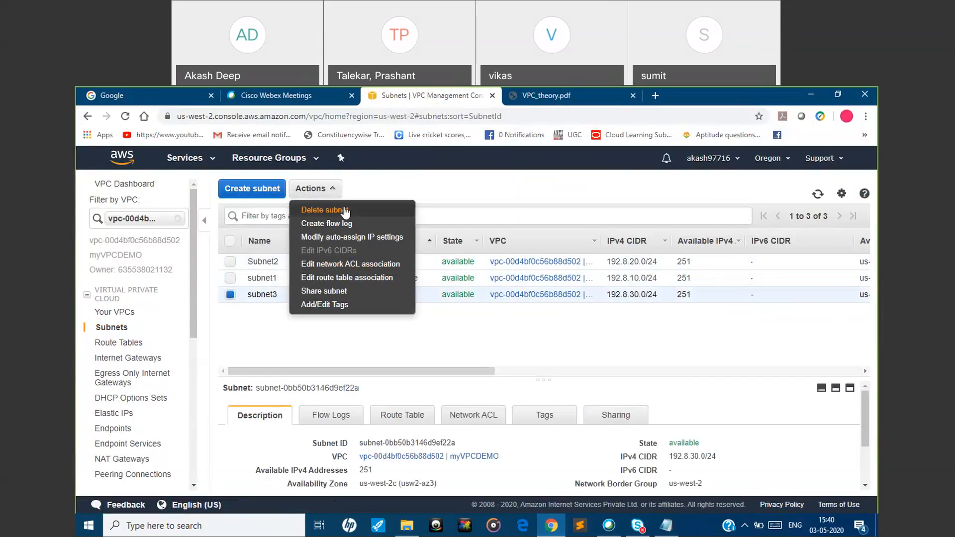
left_click(443, 354)
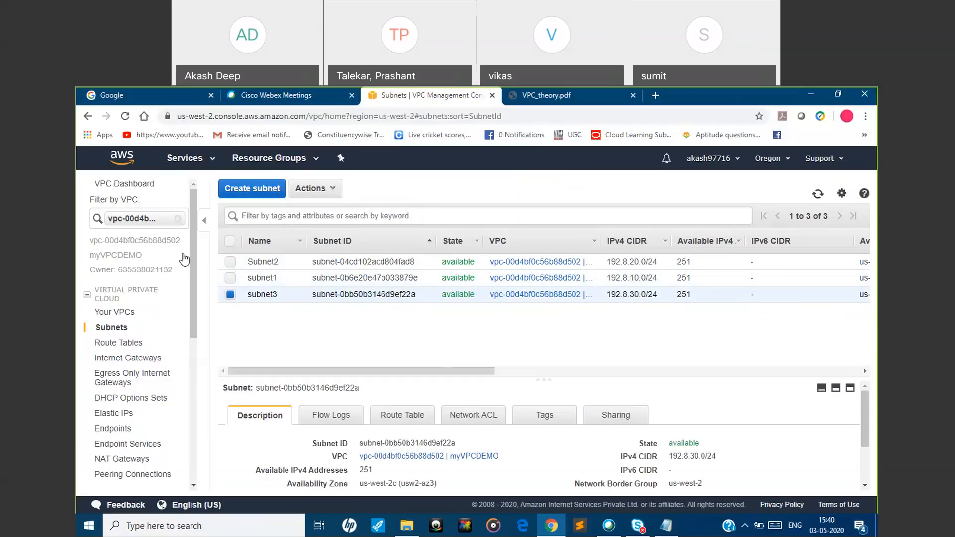
Clear the VPC filter and compare all subnets' availability zones with the Default VPC, Internet Gateway slide in VPC_theory.pdf
left_click(180, 220)
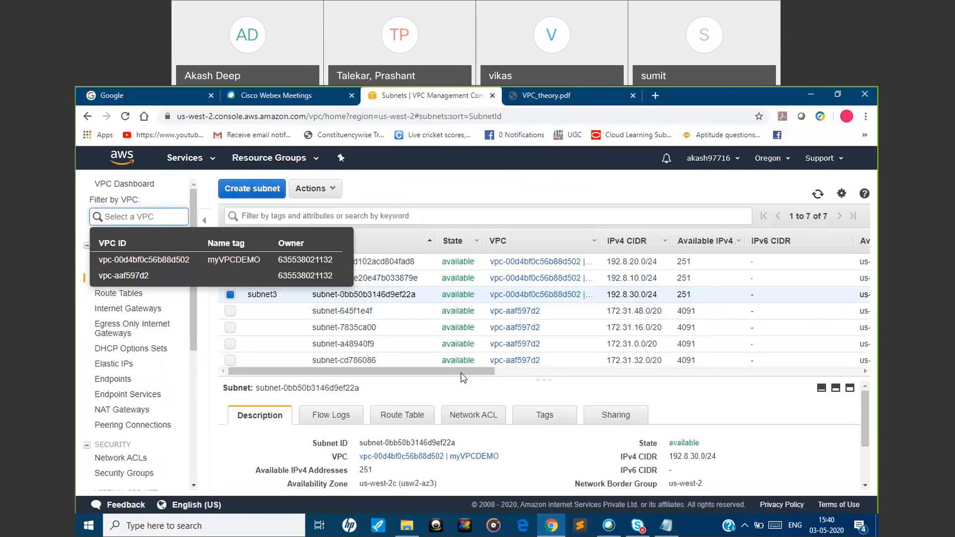
left_click_drag(464, 376, 598, 357)
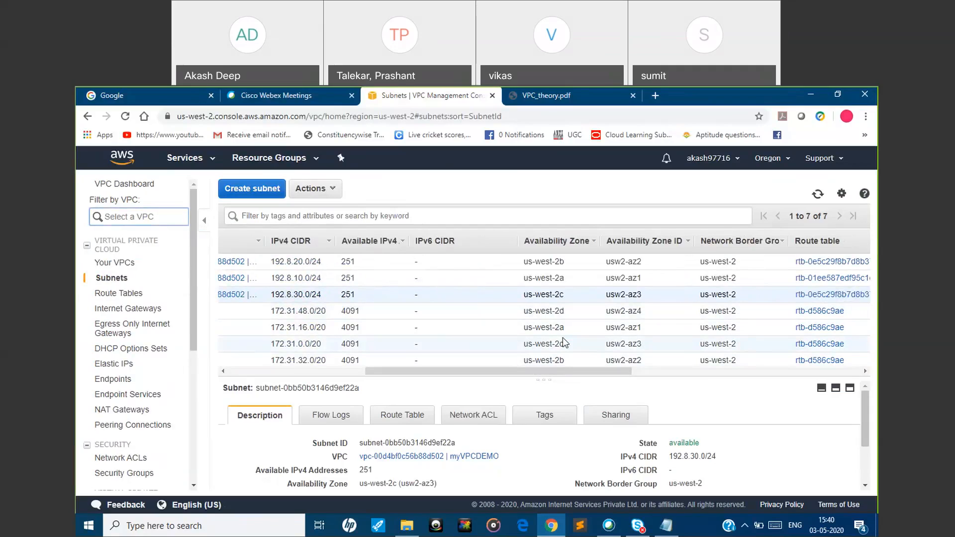
left_click(587, 97)
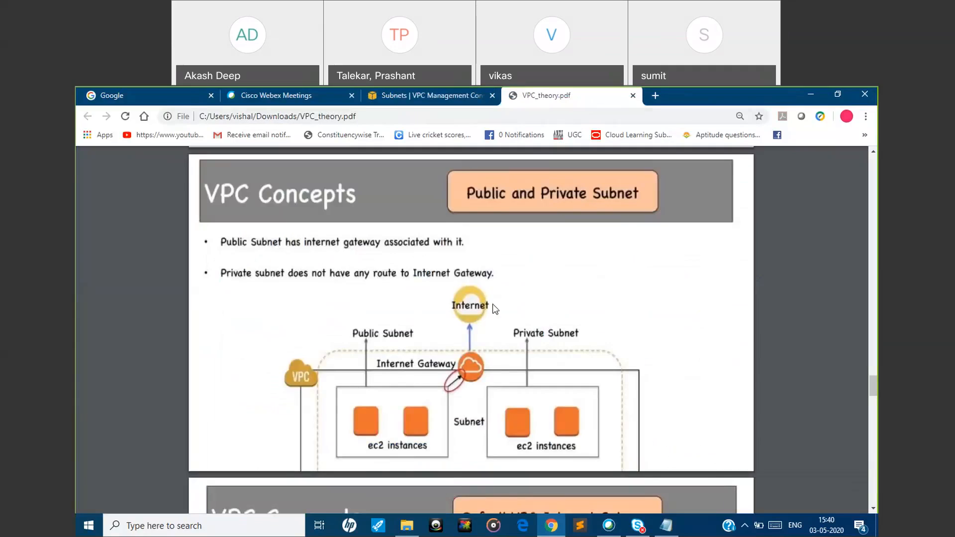
scroll(491, 301, "down", 1)
scroll(491, 301, "down", 5)
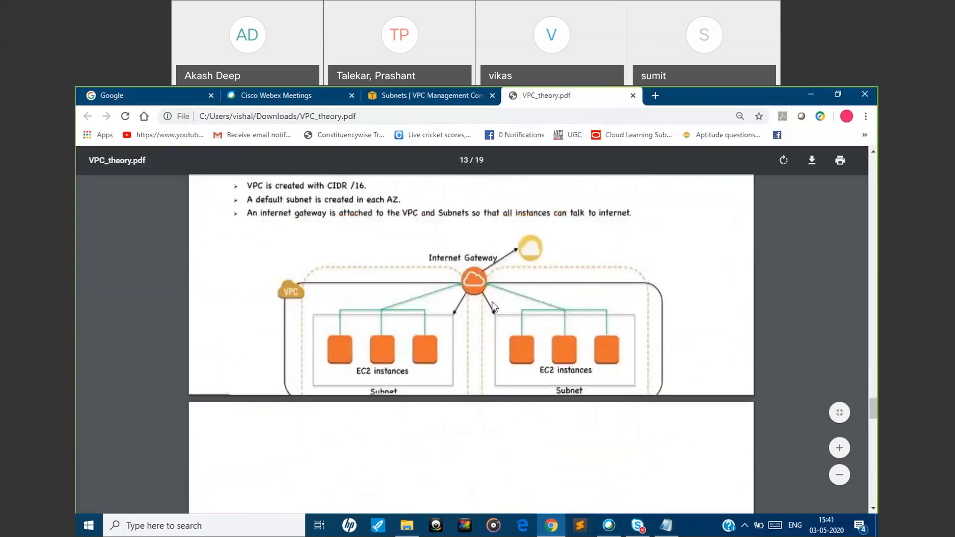
scroll(492, 301, "up", 1)
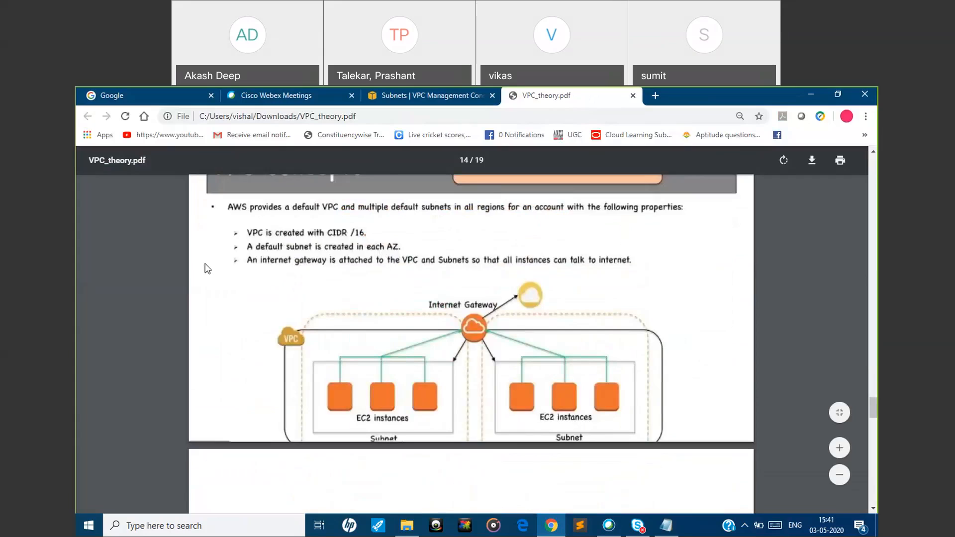
left_click(389, 101)
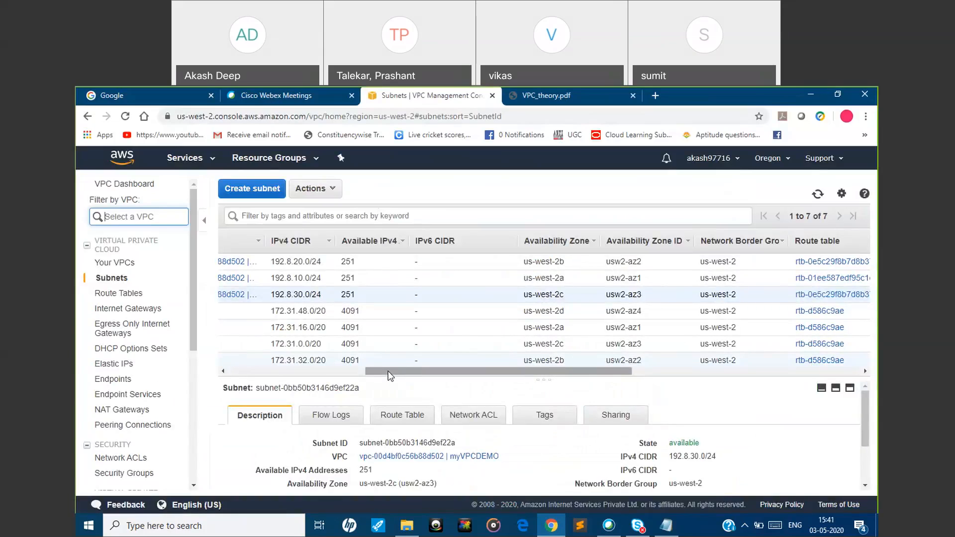
Compare the Public and Private Subnet slide in VPC_theory.pdf with the custom and default subnets listed in the console
left_click(560, 104)
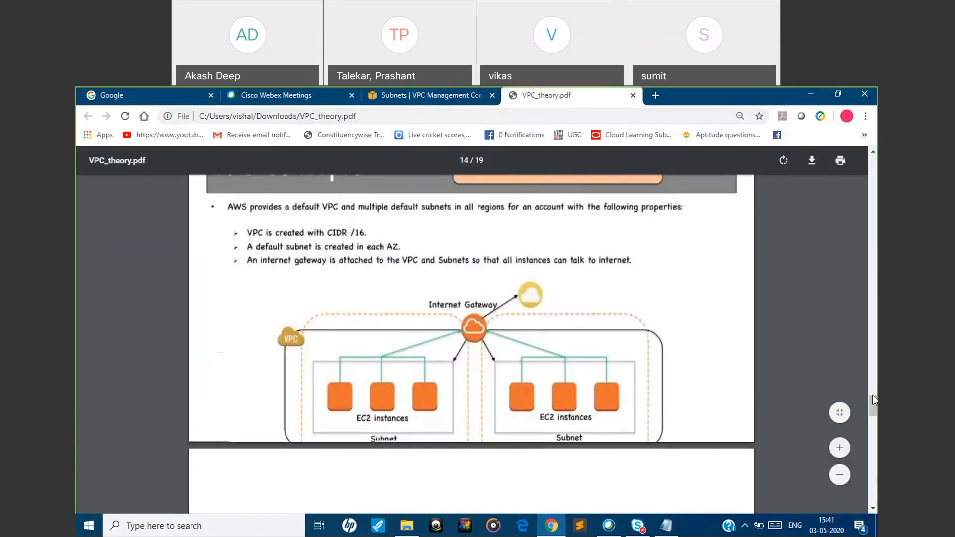
mouse_move(874, 405)
left_mouse_down()
mouse_move(873, 415)
mouse_move(874, 385)
mouse_move(874, 393)
left_mouse_up()
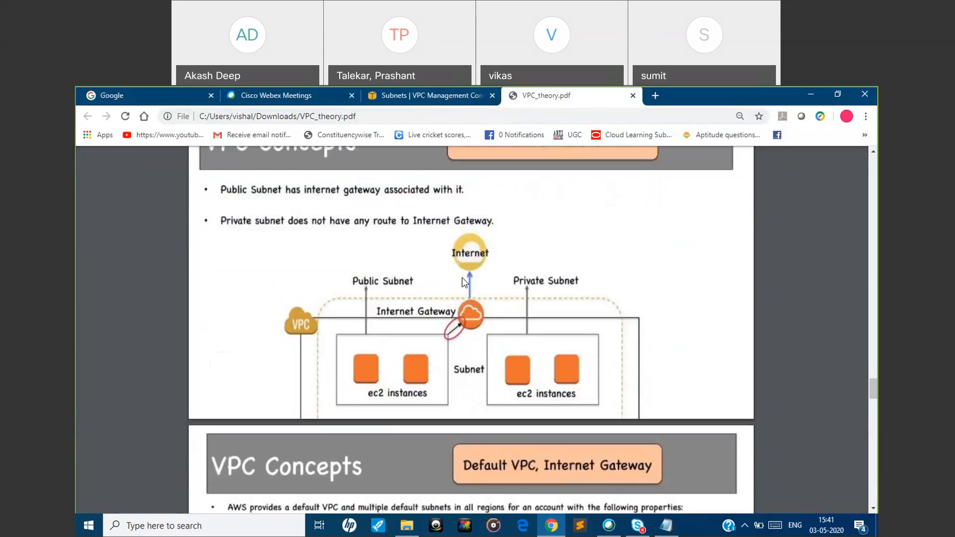
left_click(392, 94)
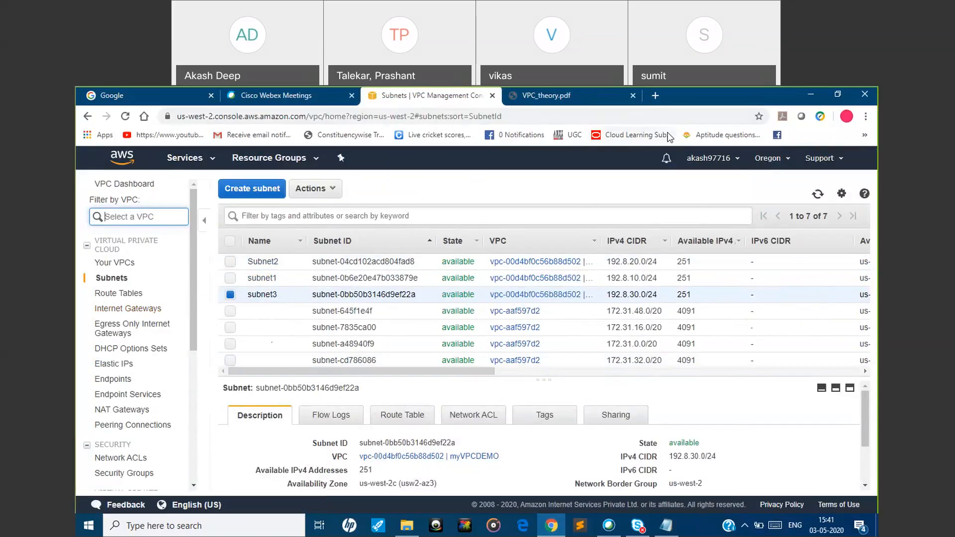
left_click(614, 103)
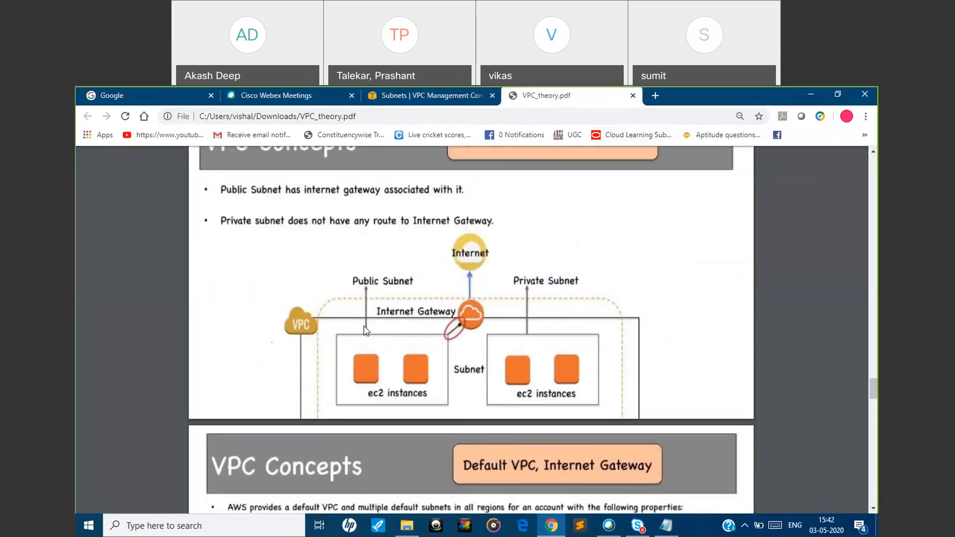
left_click(399, 97)
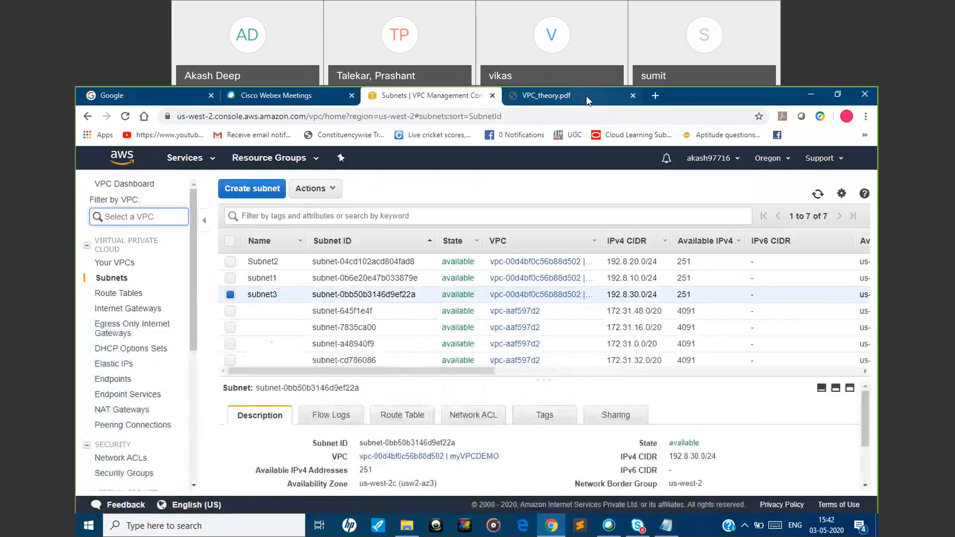
left_click(586, 97)
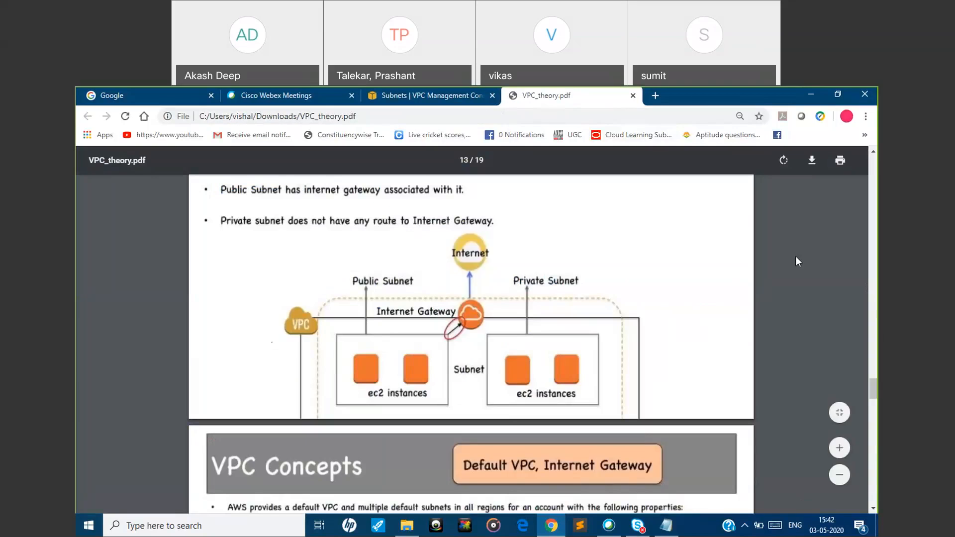
Return to the console, open the EC2 instances, and start launching an instance from Amazon Linux 2 AMI (HVM), 64-bit (x86)
left_click(395, 95)
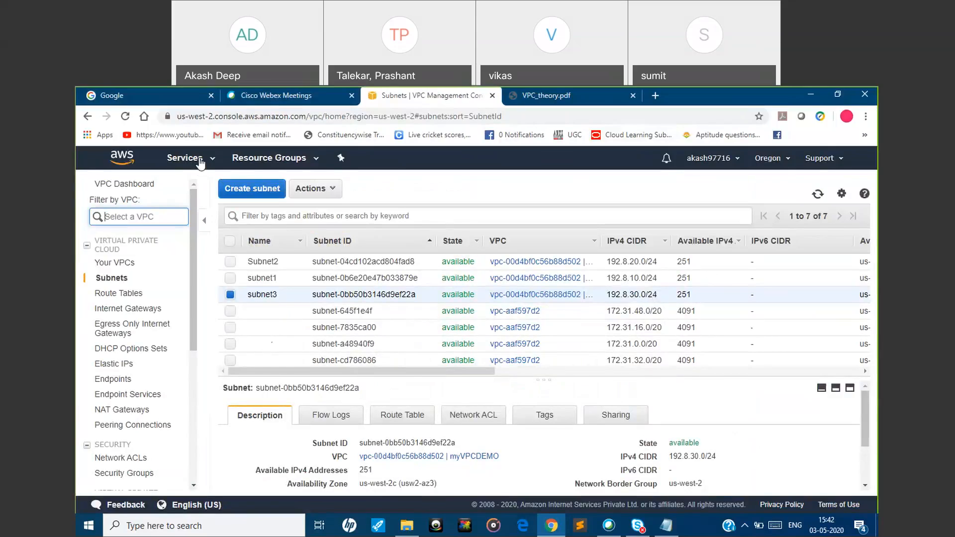
left_click(185, 158)
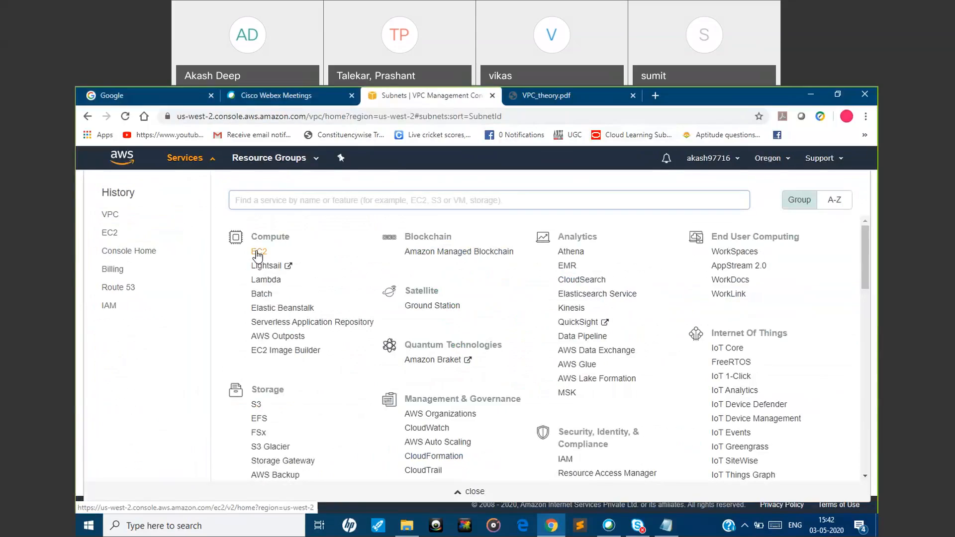
left_click(258, 253)
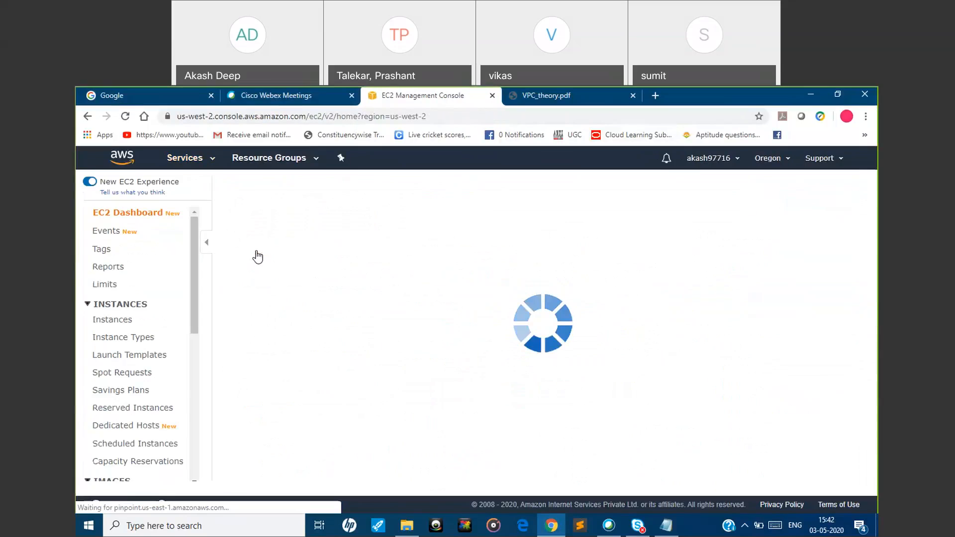
left_click(270, 339)
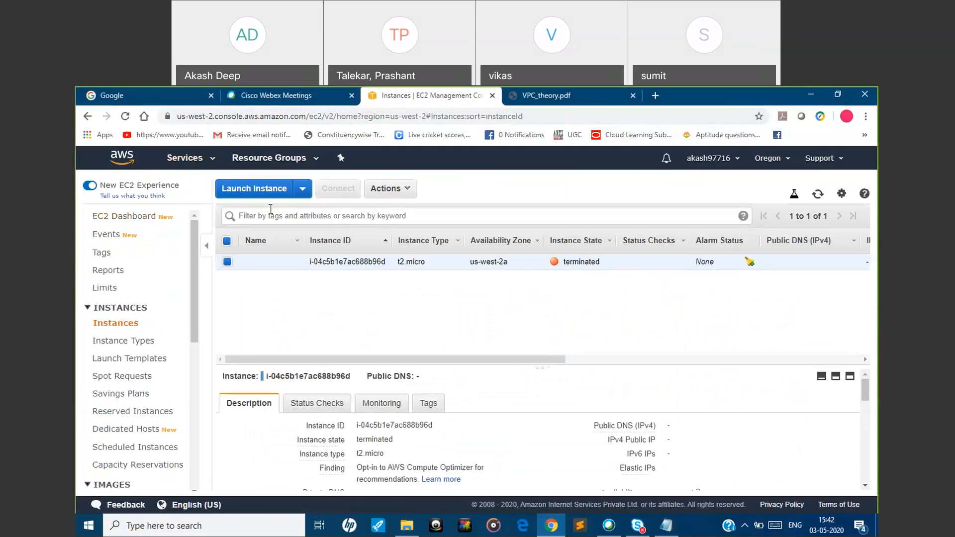
left_click(266, 192)
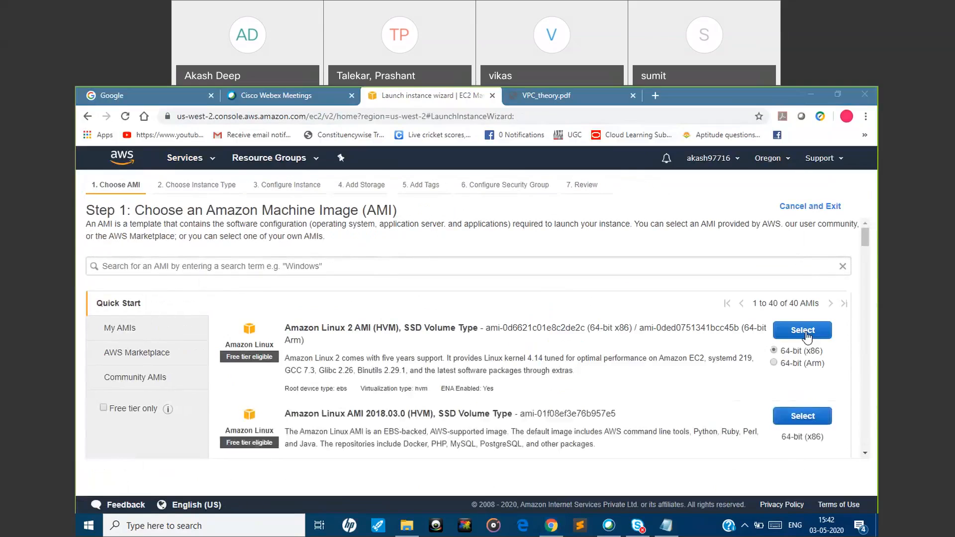
left_click(803, 330)
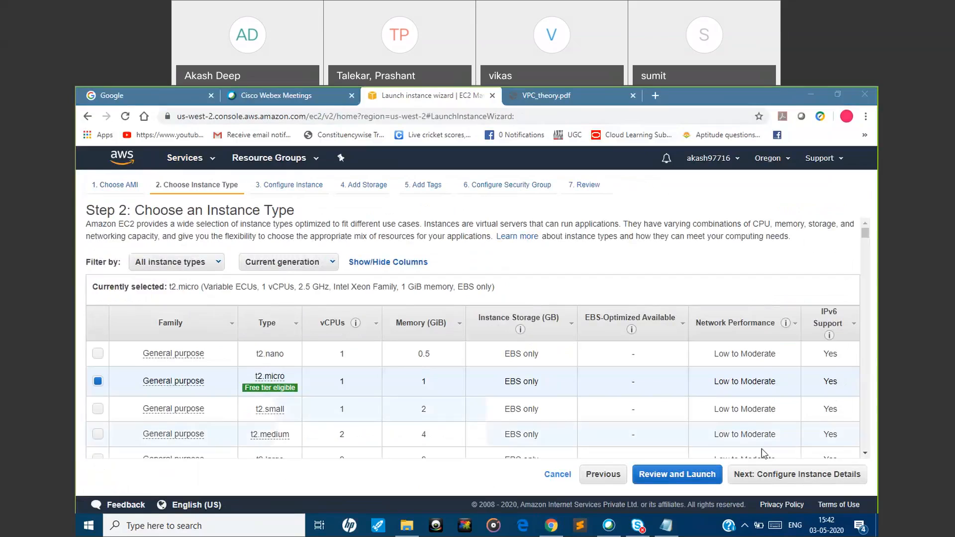
Continue with the t2.micro type to the instance details and look over the available networks and the default VPC's subnets
left_click(815, 479)
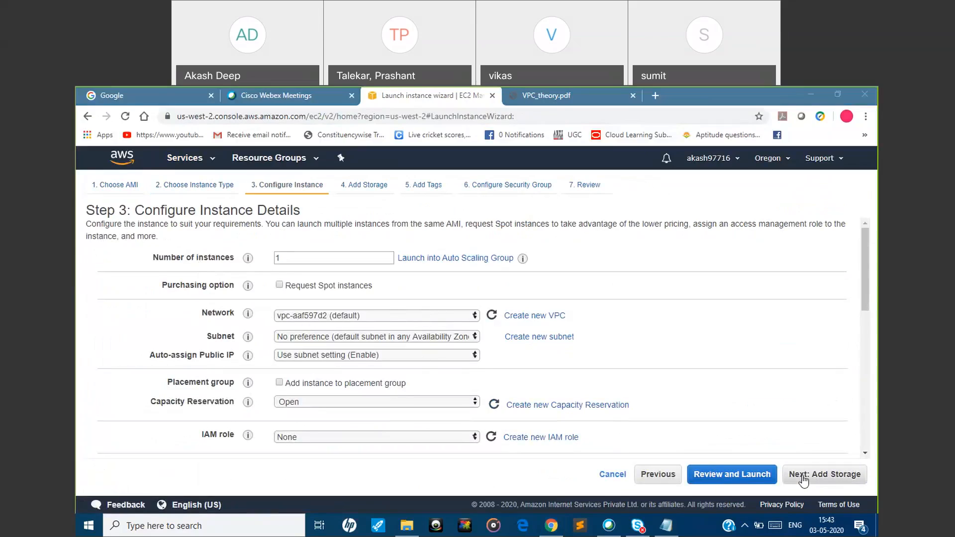
left_click(451, 323)
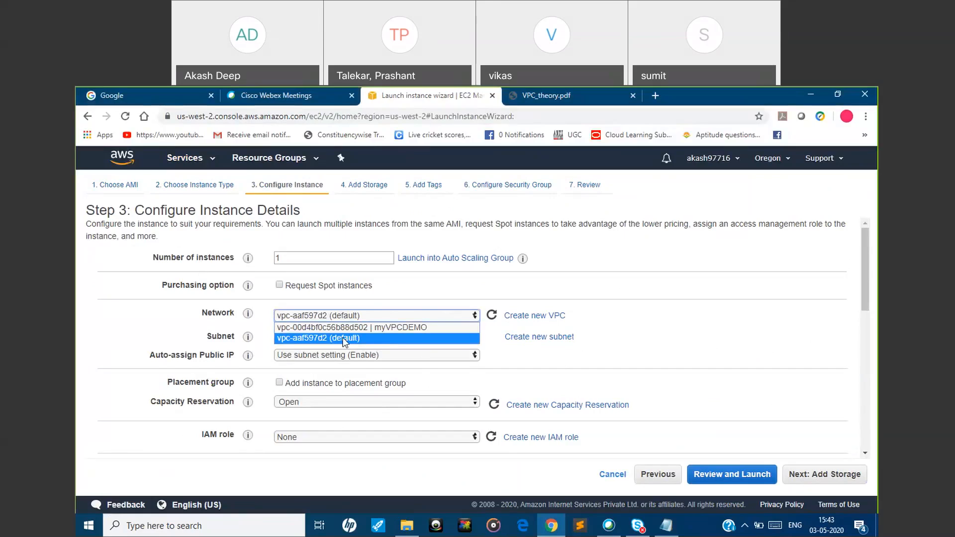
left_click(711, 364)
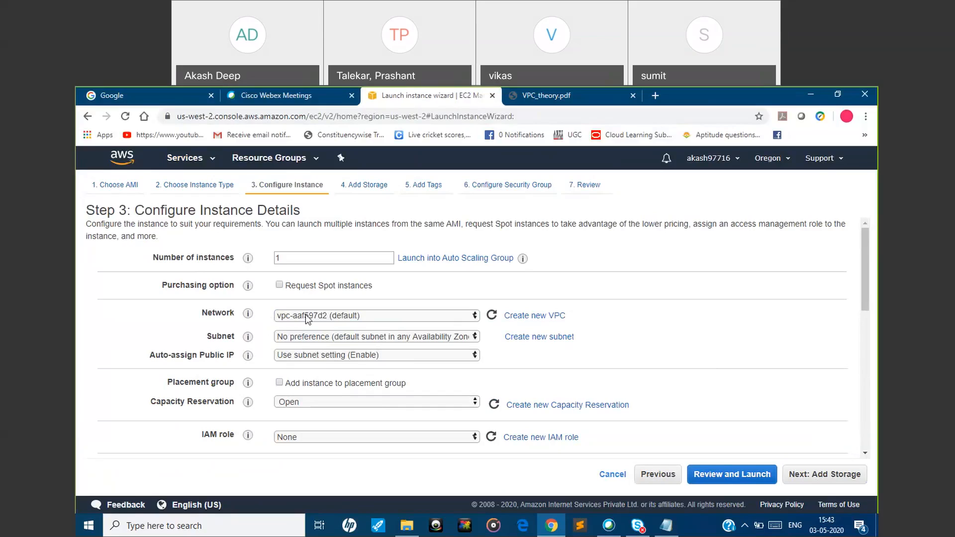
left_click(343, 316)
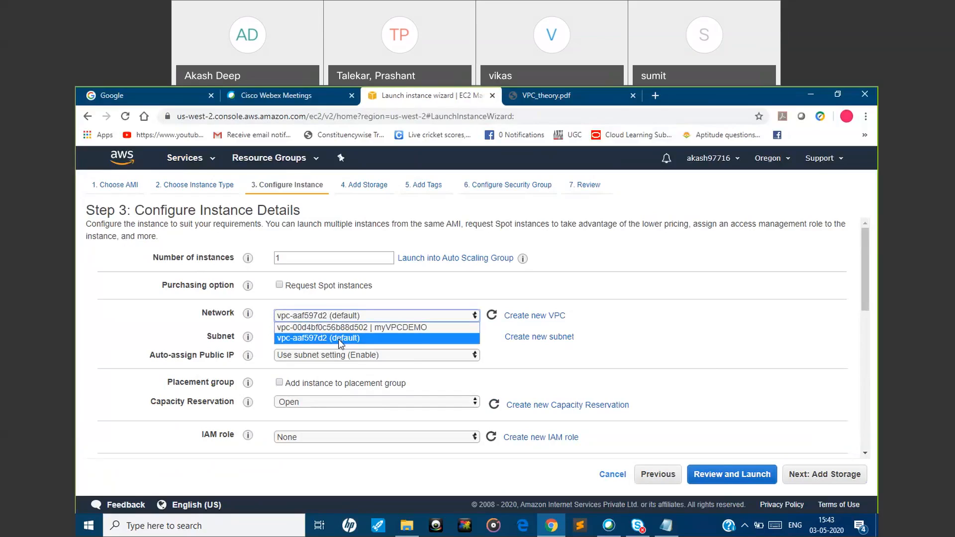
left_click(694, 375)
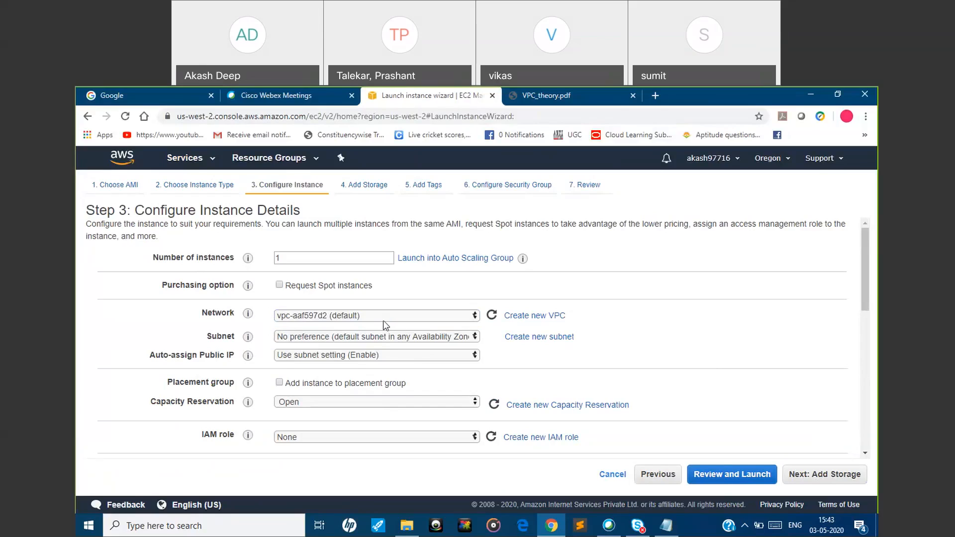
left_click(382, 337)
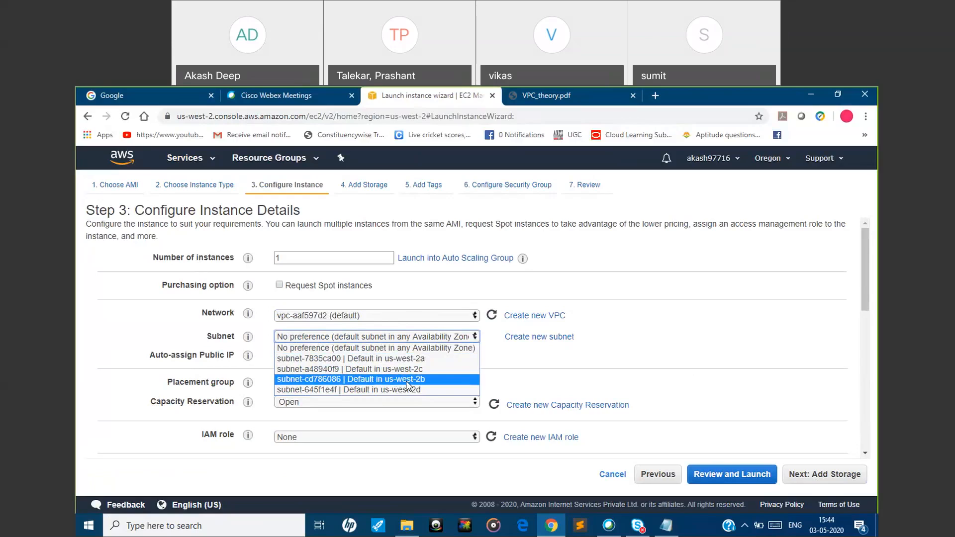
left_click(527, 322)
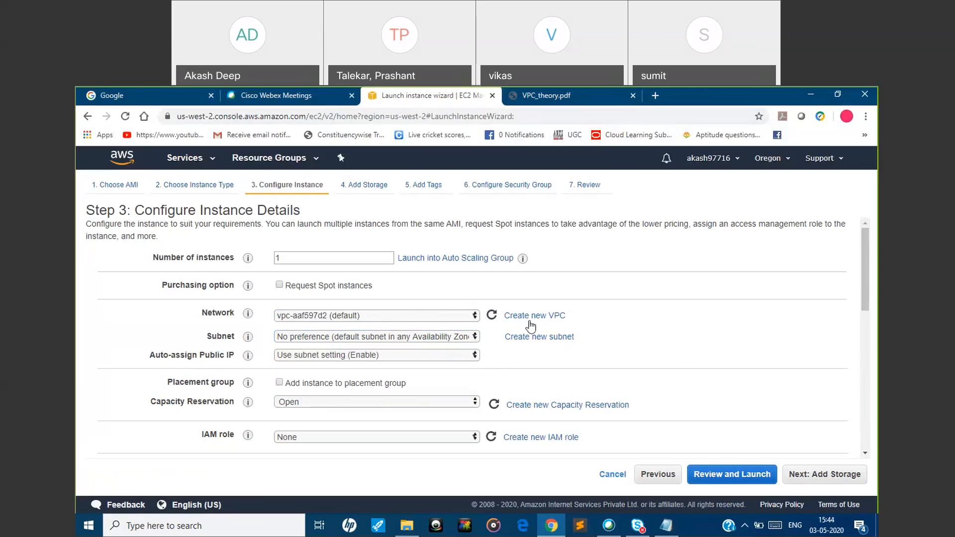
Place the instance in network myVPCDEMO and subnet1 (us-west-2a), with Auto-assign Public IP set to Enable
left_click(406, 319)
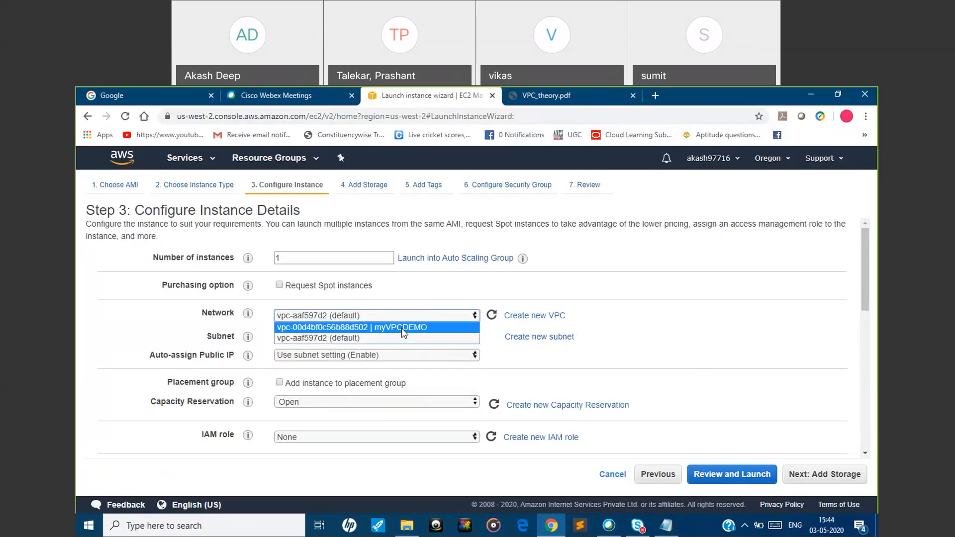
left_click(401, 327)
left_click(398, 338)
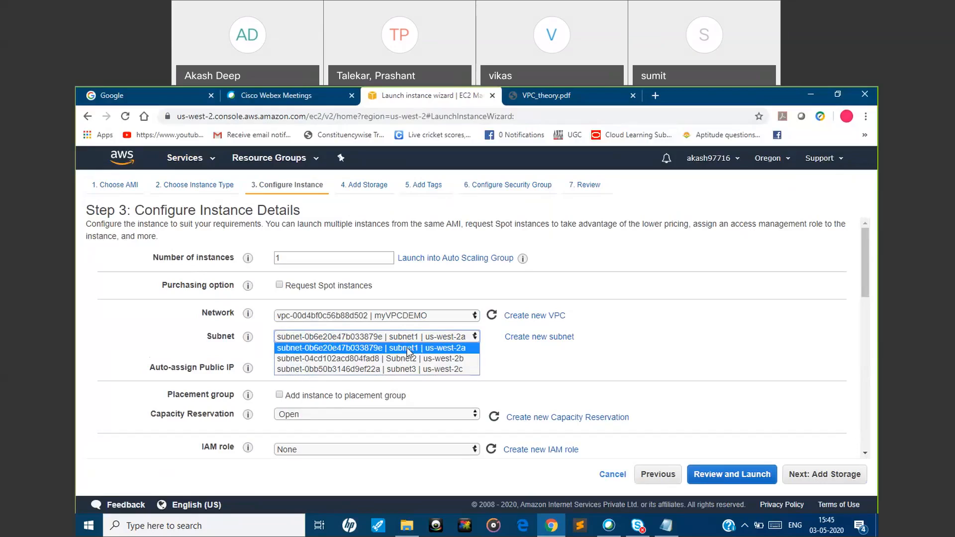
left_click(407, 349)
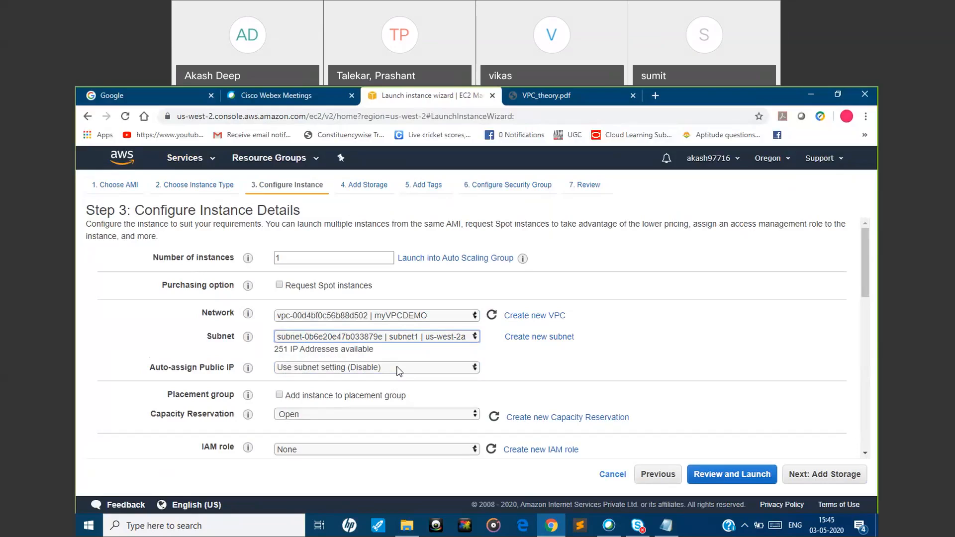
left_click(396, 366)
left_click(383, 386)
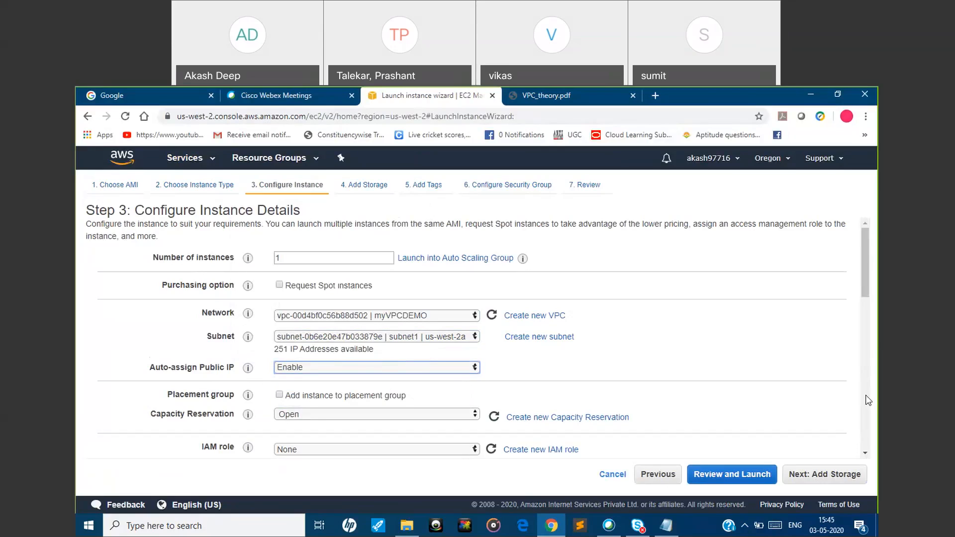
Accept the default storage, no tags and a new SSH security group for the subnet1 instance, and proceed to the launch review
left_click(823, 480)
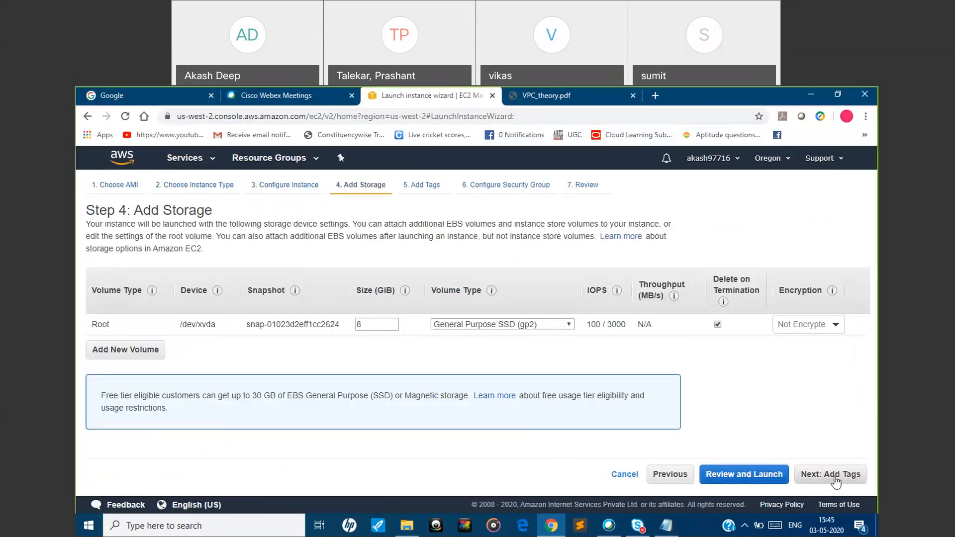
left_click(836, 477)
left_click(835, 477)
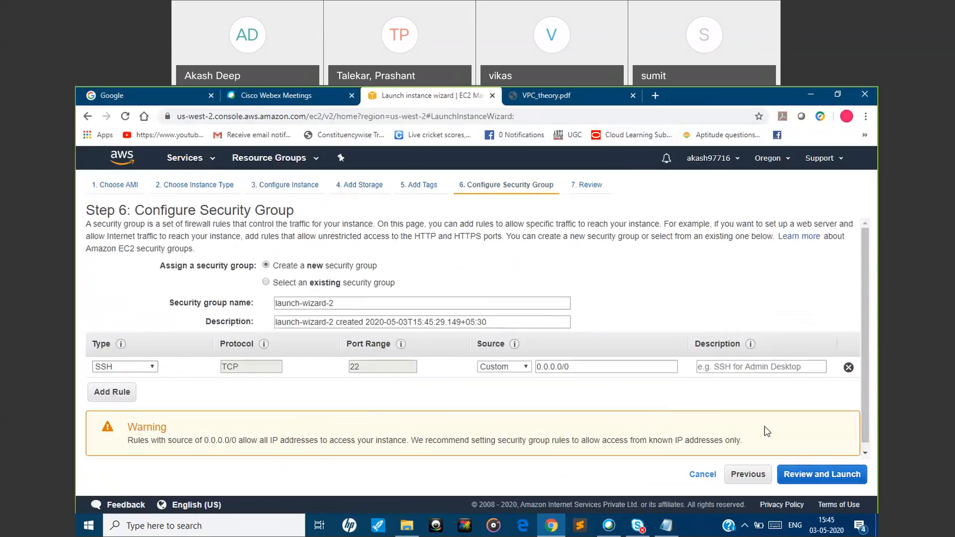
left_click(805, 476)
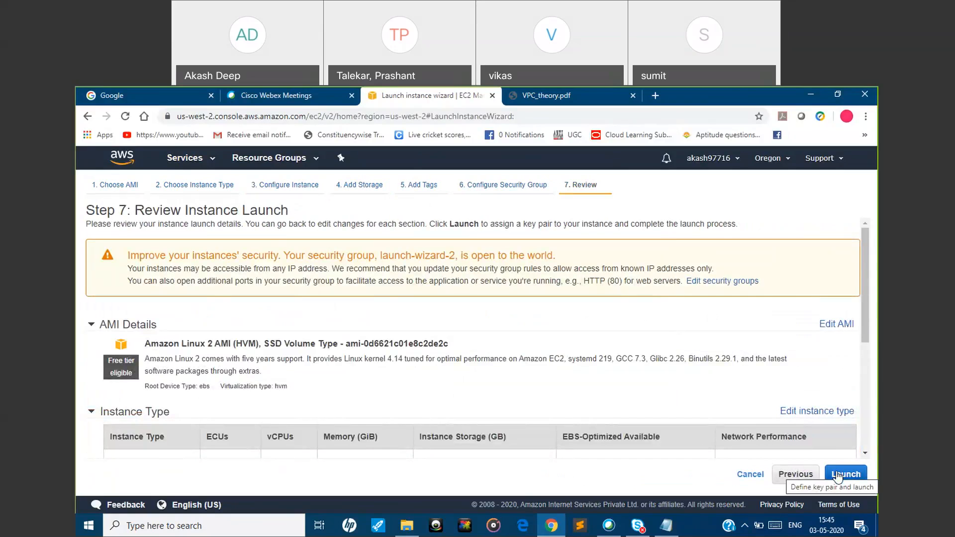
Launch the instance with the existing key pair oregon_3/05, acknowledging access to its private key file
left_click(838, 475)
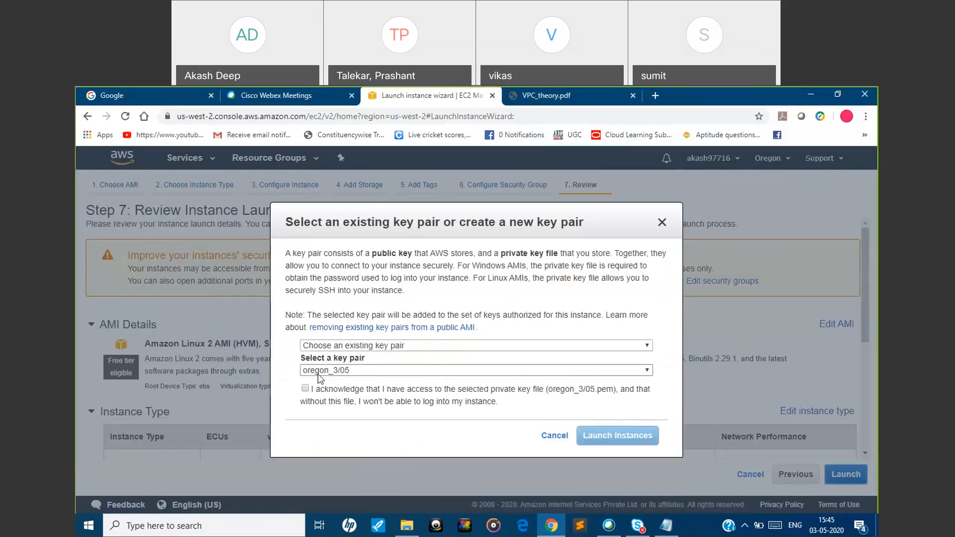
left_click(305, 387)
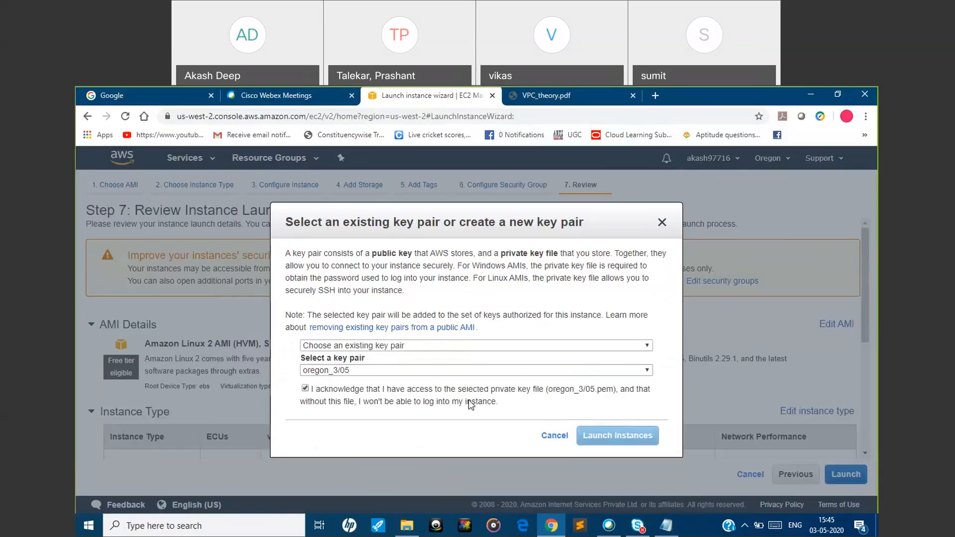
left_click(616, 438)
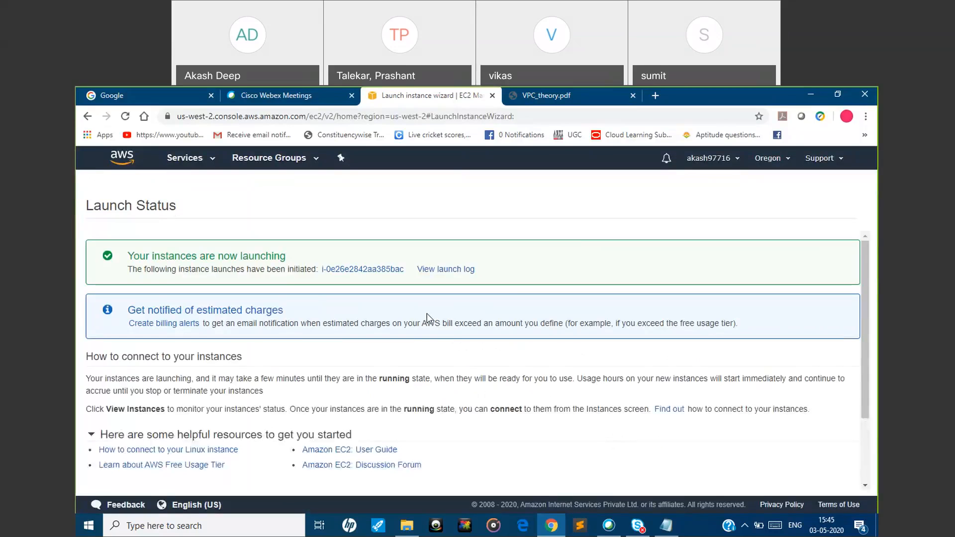
Open the launched instance in the instances list, clear the search filter, and enlarge the details area to view its description
left_click(380, 272)
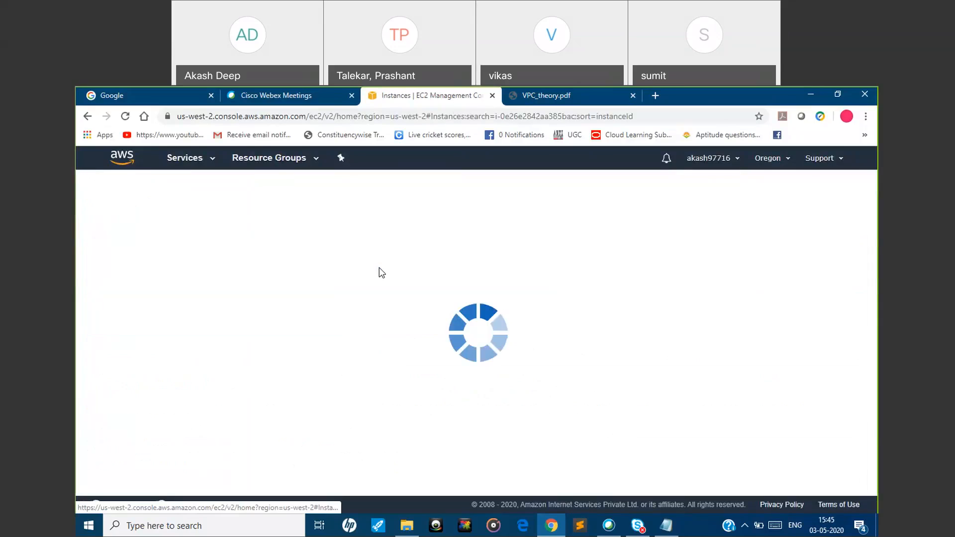
left_click(360, 217)
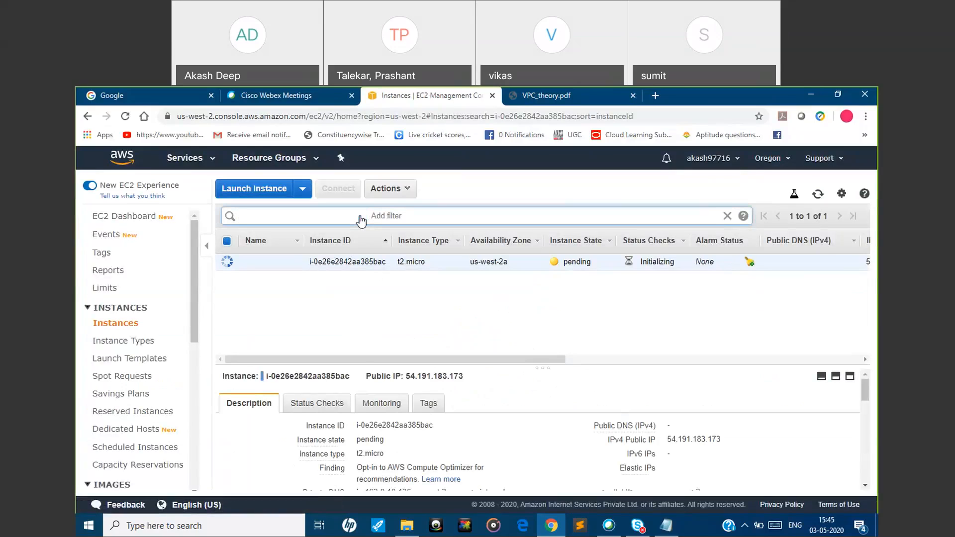
left_click(361, 217)
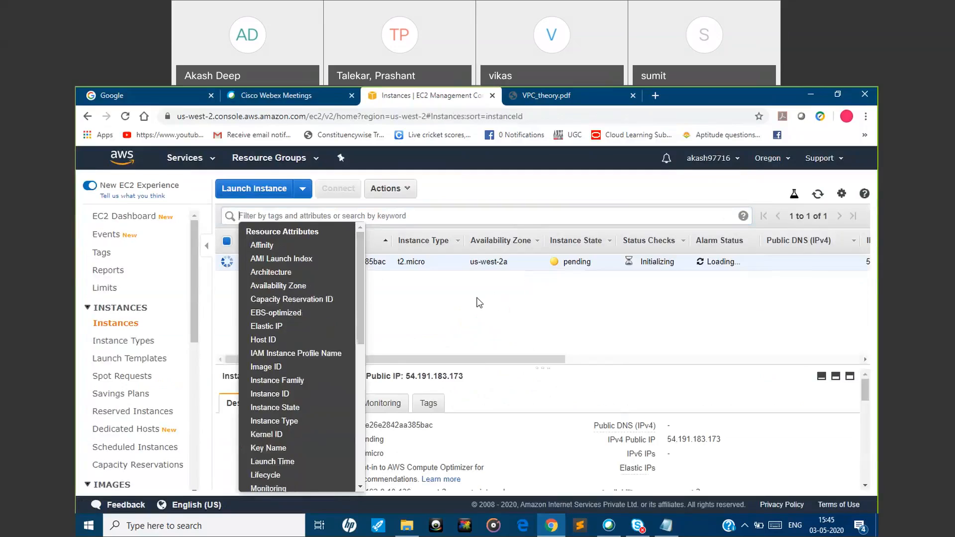
left_click(478, 302)
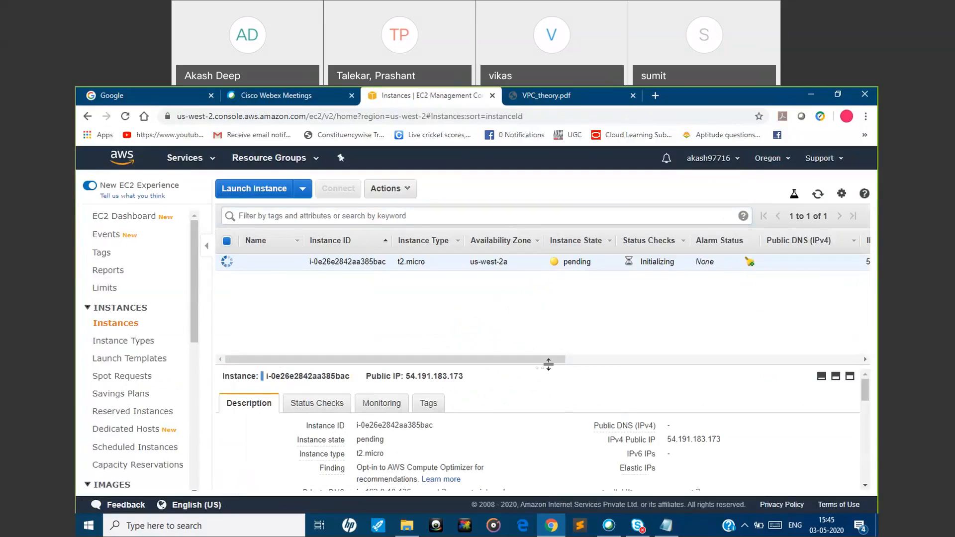
left_click_drag(548, 364, 550, 331)
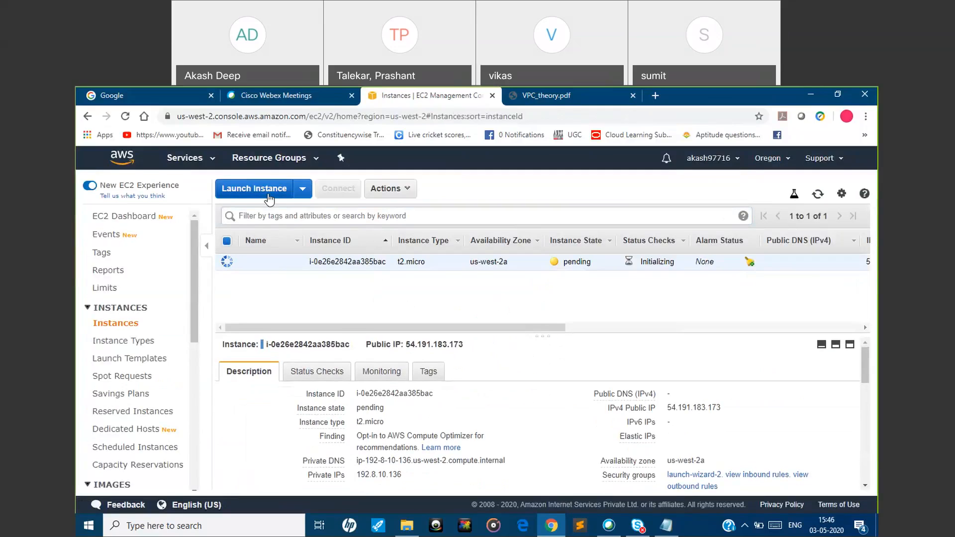
Start launching a second instance from Amazon Linux 2 AMI (HVM), 64-bit (x86), as t2.micro, and continue to the instance details
left_click(269, 191)
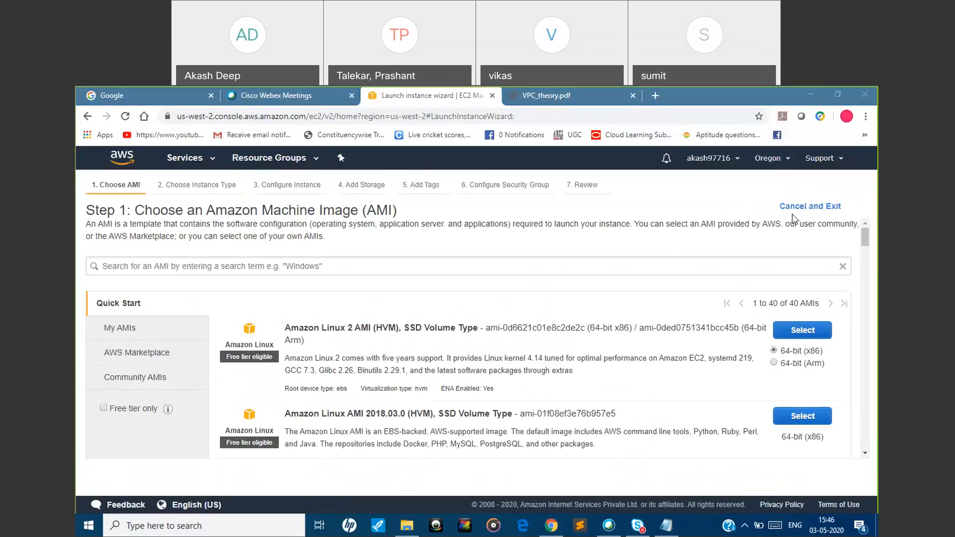
left_click(810, 334)
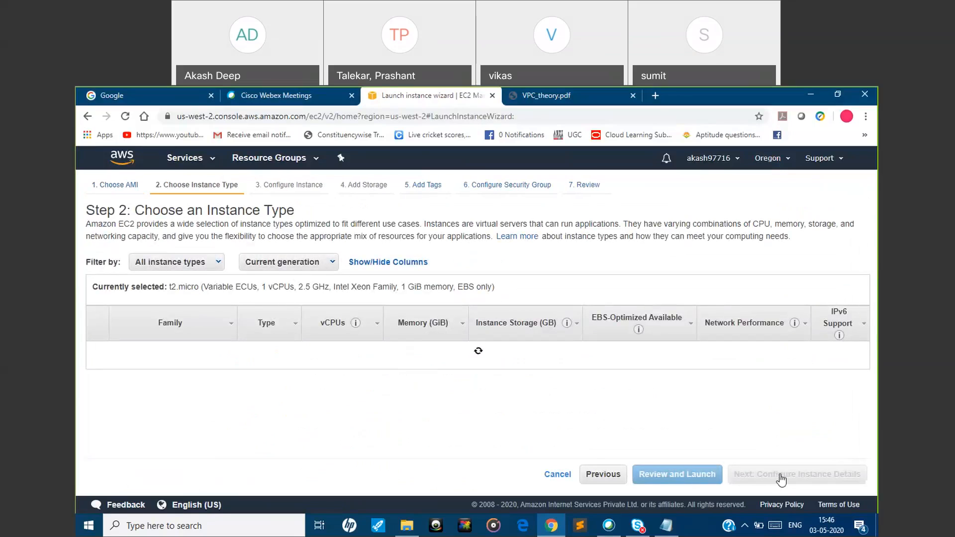
left_click(780, 476)
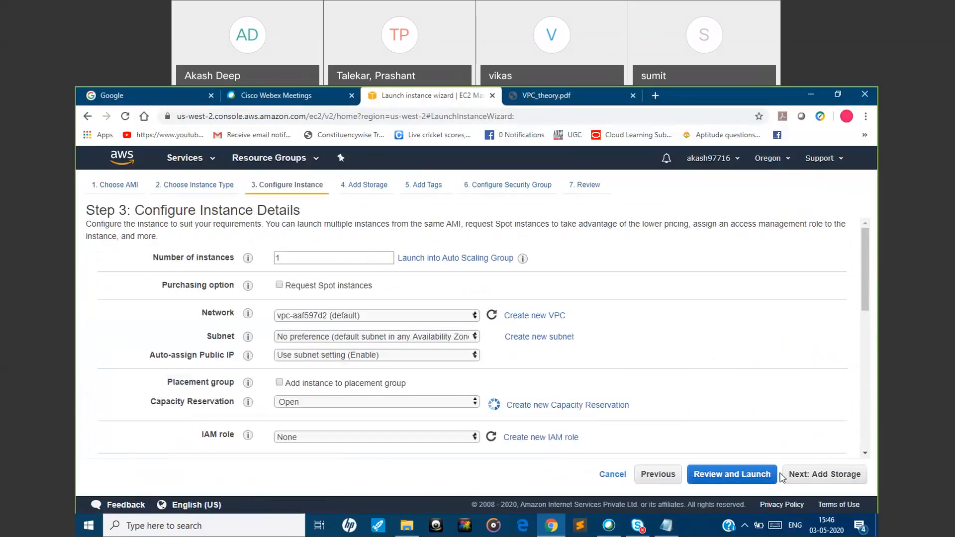
Place the second instance in myVPCDEMO and Subnet2 (us-west-2b), keeping Auto-assign Public IP at Use subnet setting (Disable)
left_click(413, 318)
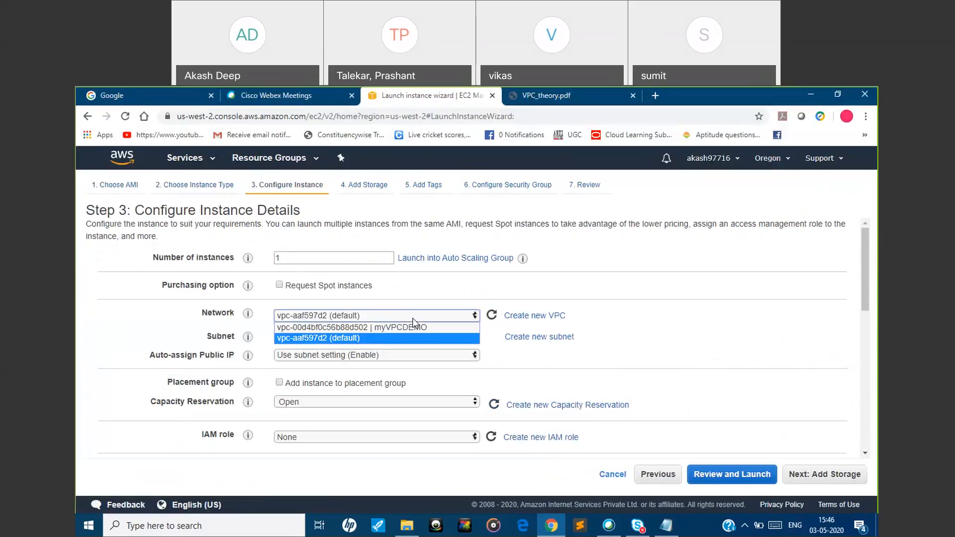
left_click(407, 328)
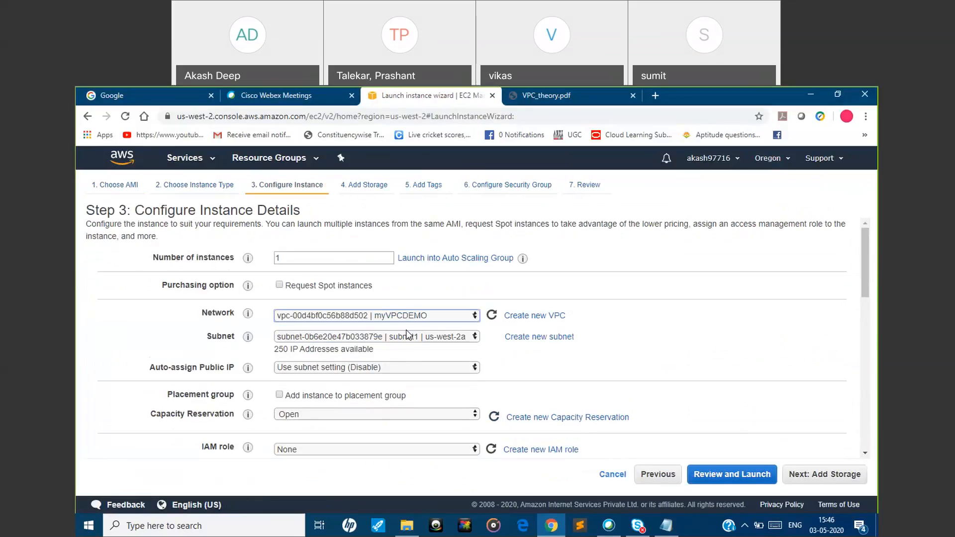
left_click(404, 337)
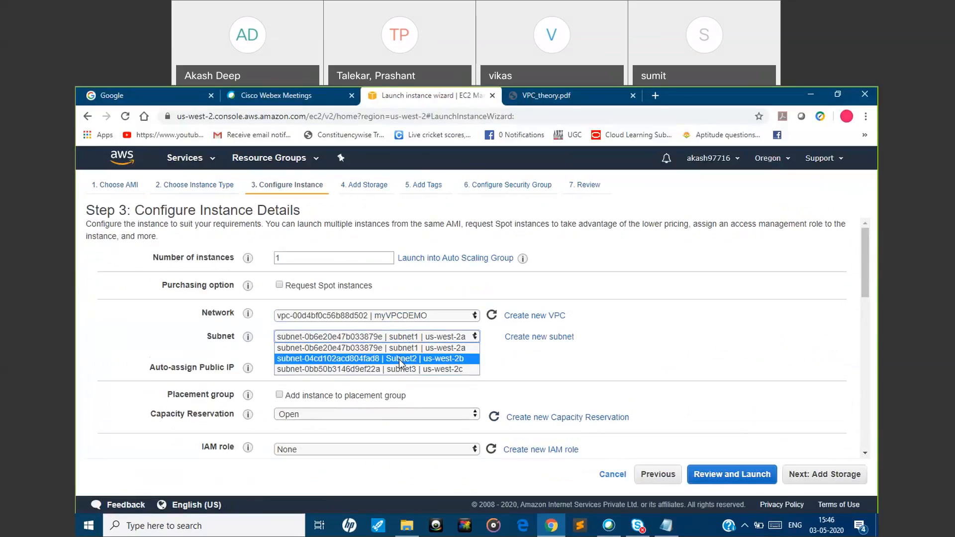
left_click(398, 359)
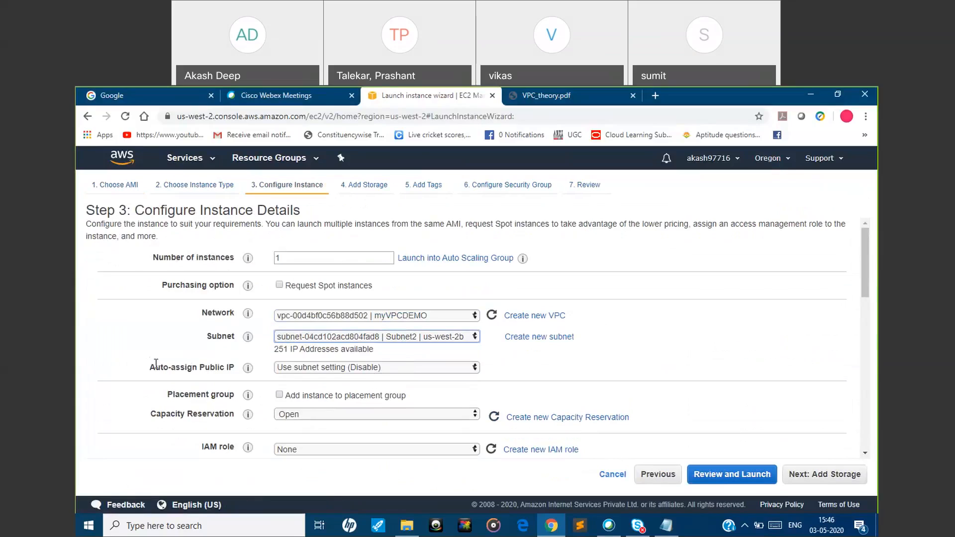
left_click(350, 368)
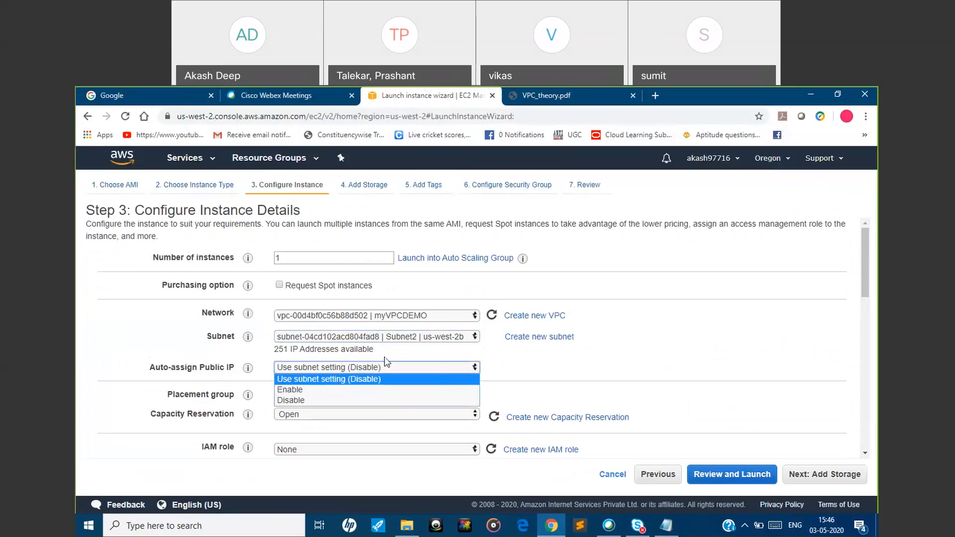
left_click(569, 374)
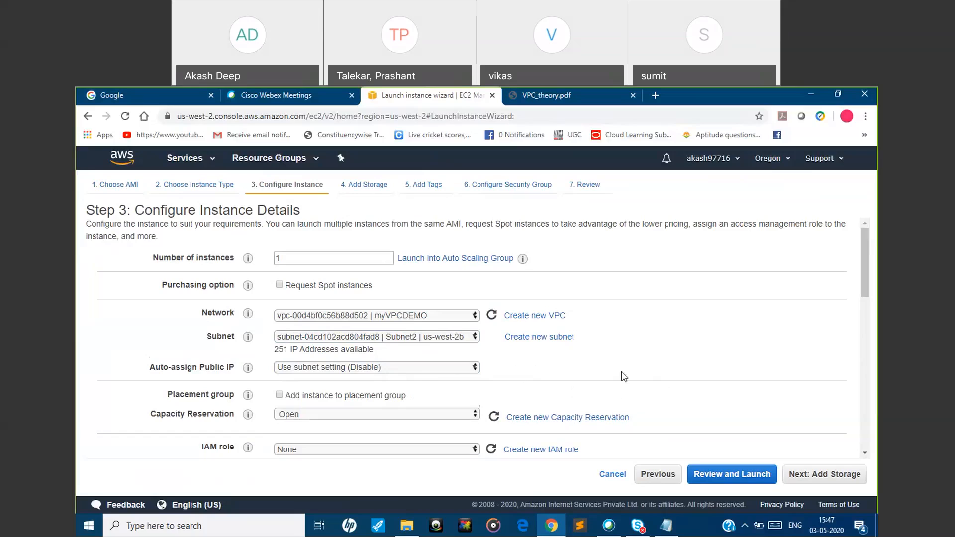
Keep the default storage, tags and security group settings for the Subnet2 instance and proceed to the launch review
left_click(834, 475)
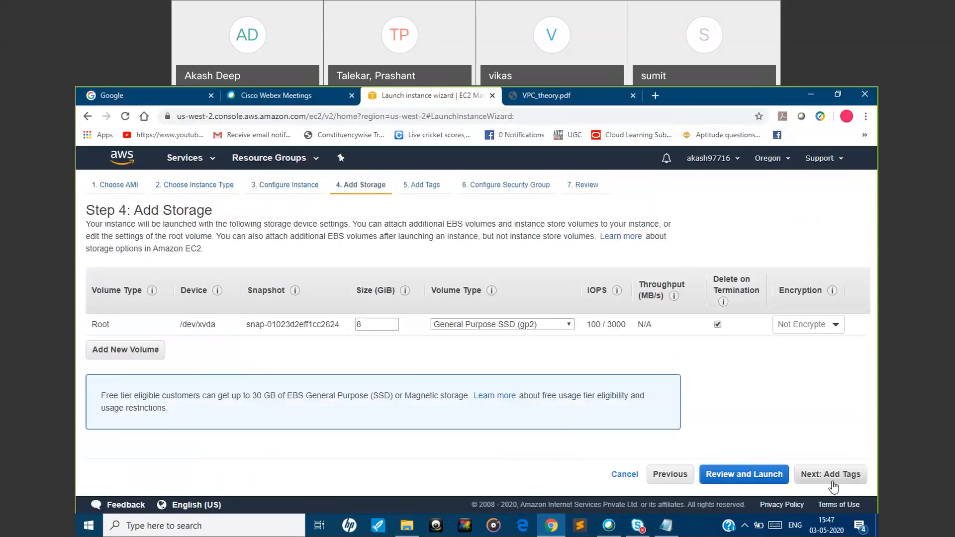
left_click(833, 484)
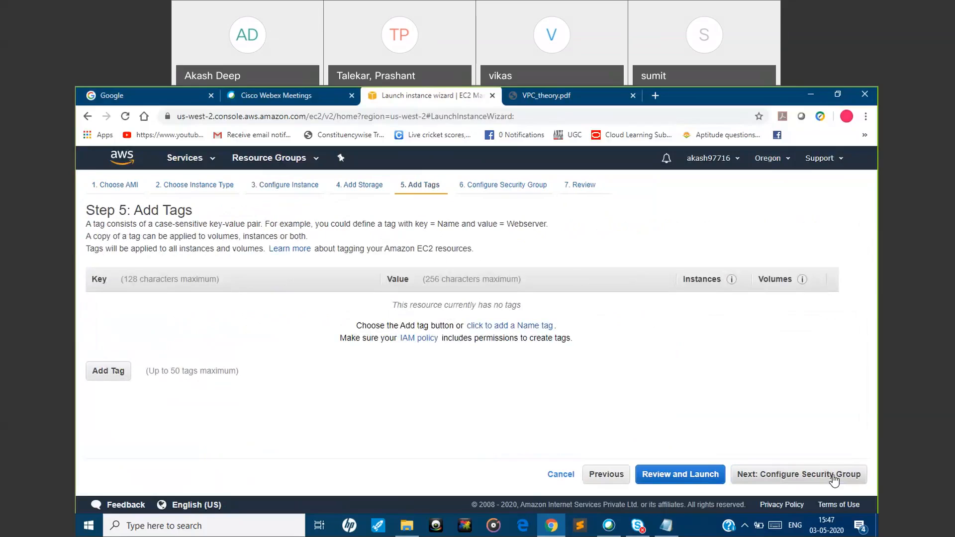
left_click(834, 478)
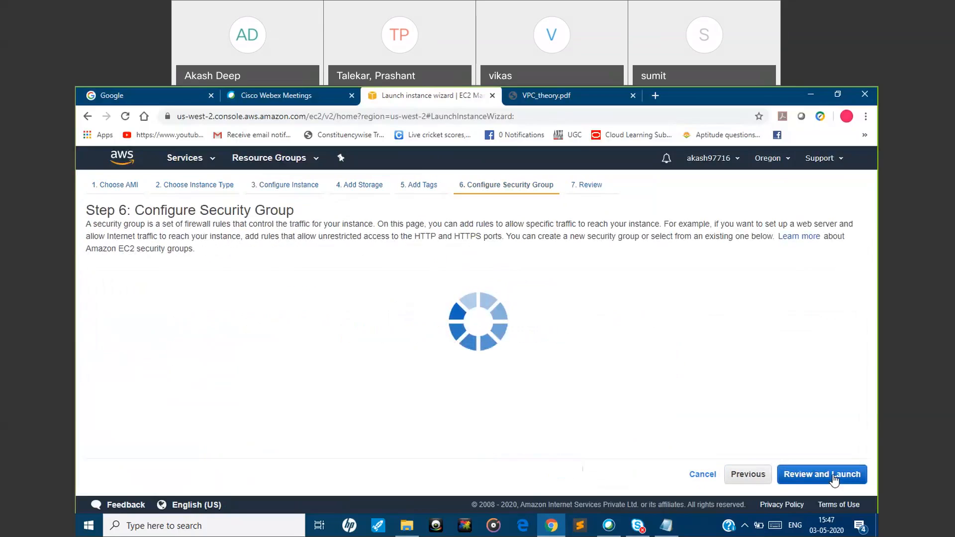
left_click(844, 478)
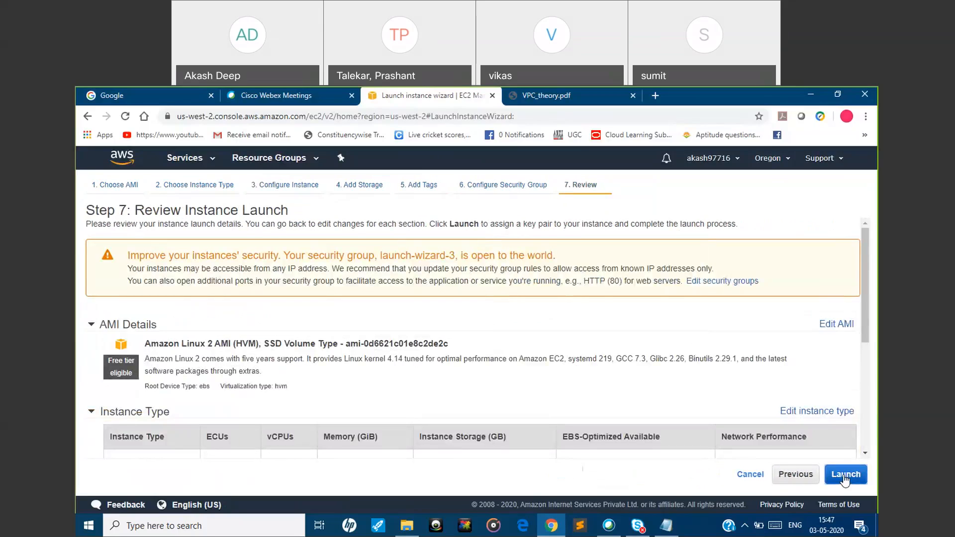
Launch the Subnet2 instance with the existing key pair oregon_3/05, acknowledging access to its key file, and open the new instance in the instances list
left_click(844, 475)
left_click(305, 390)
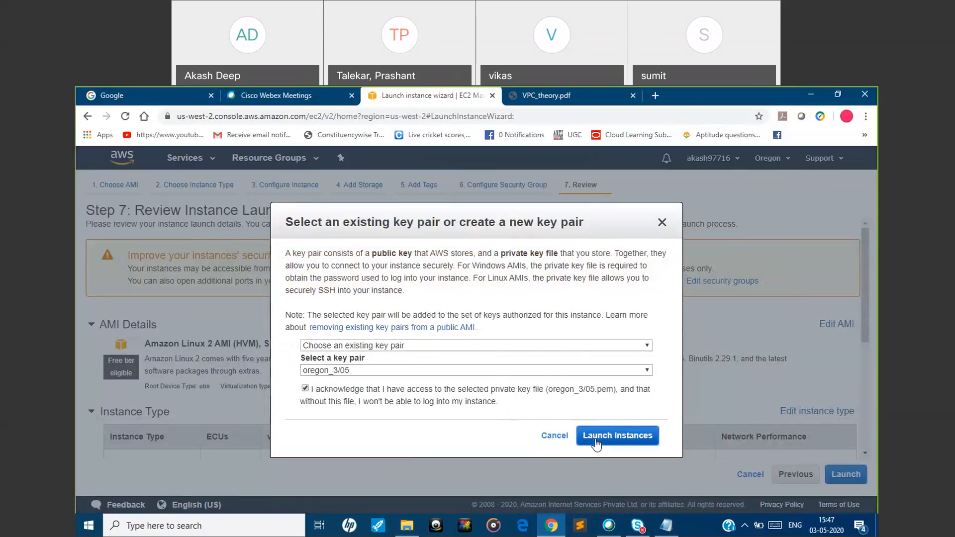
left_click(597, 444)
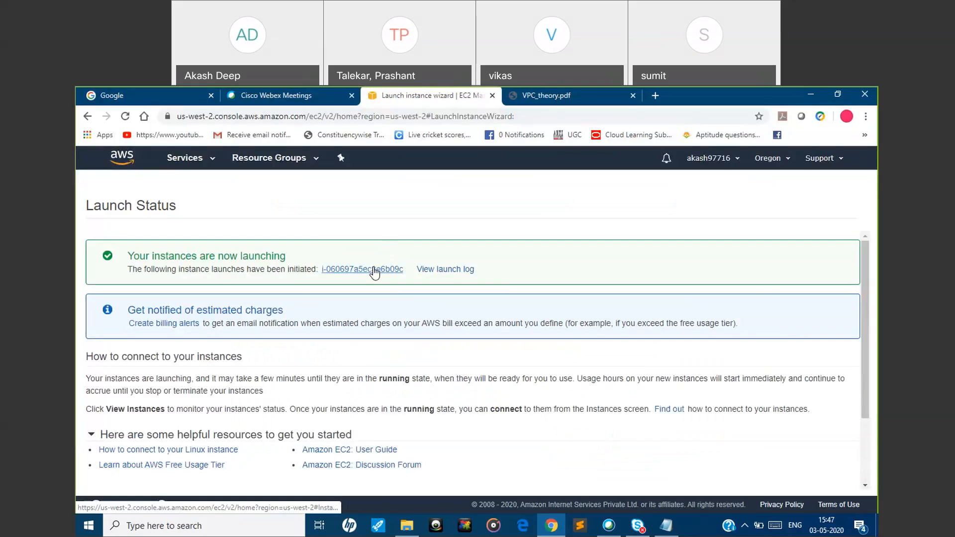
left_click(372, 267)
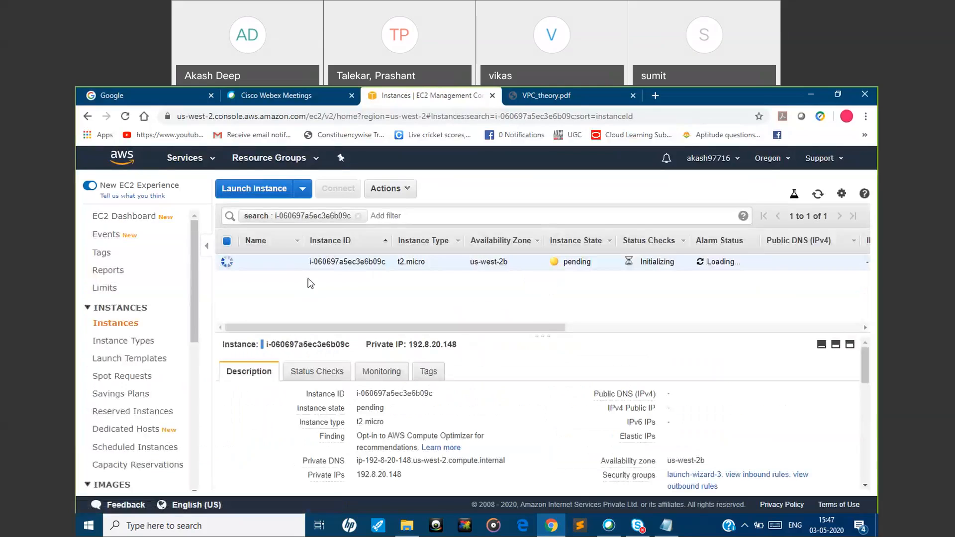
Name the newly launched us-west-2b instance private
left_click(292, 262)
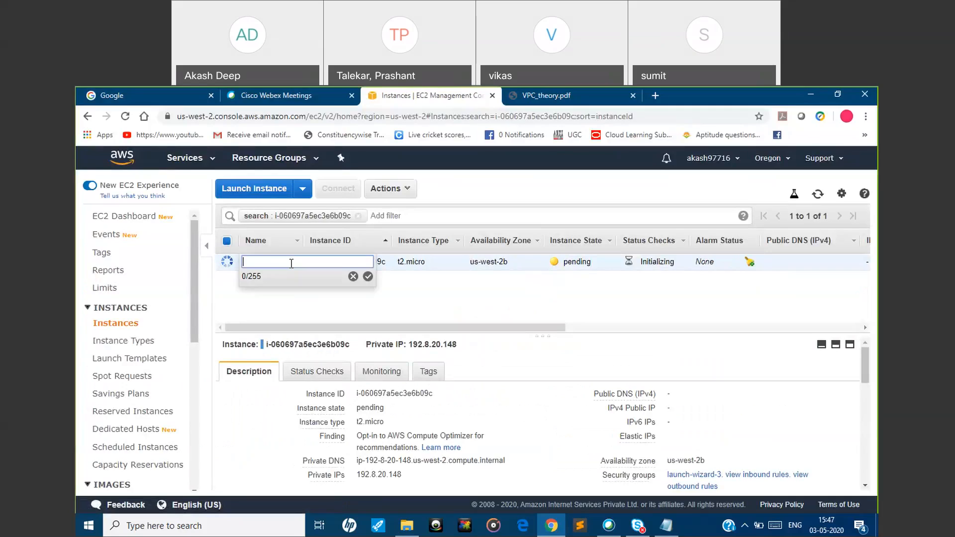
type("private")
left_click(367, 276)
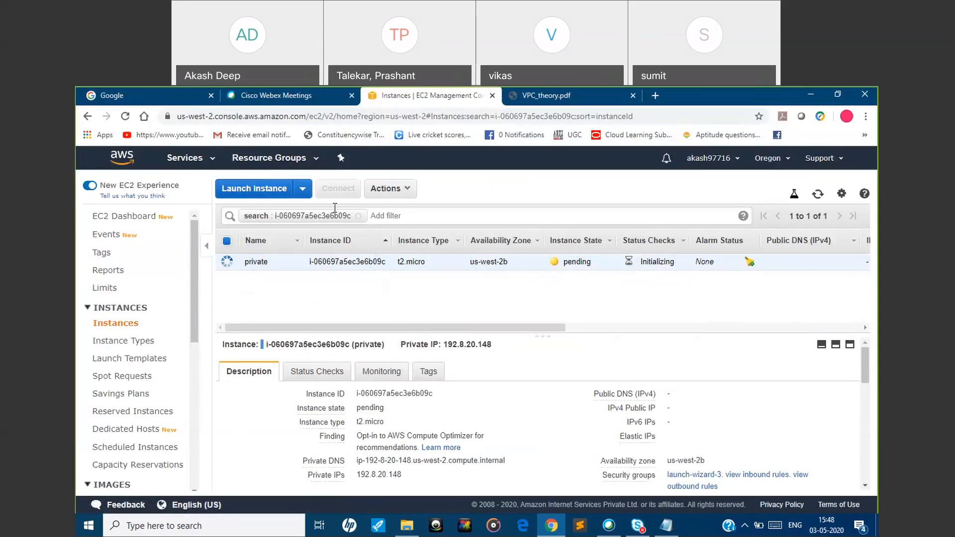
Clear the search filter and start a third instance from Amazon Linux 2 AMI (HVM), 64-bit (x86), as t2.micro, continuing to the instance details
left_click(358, 216)
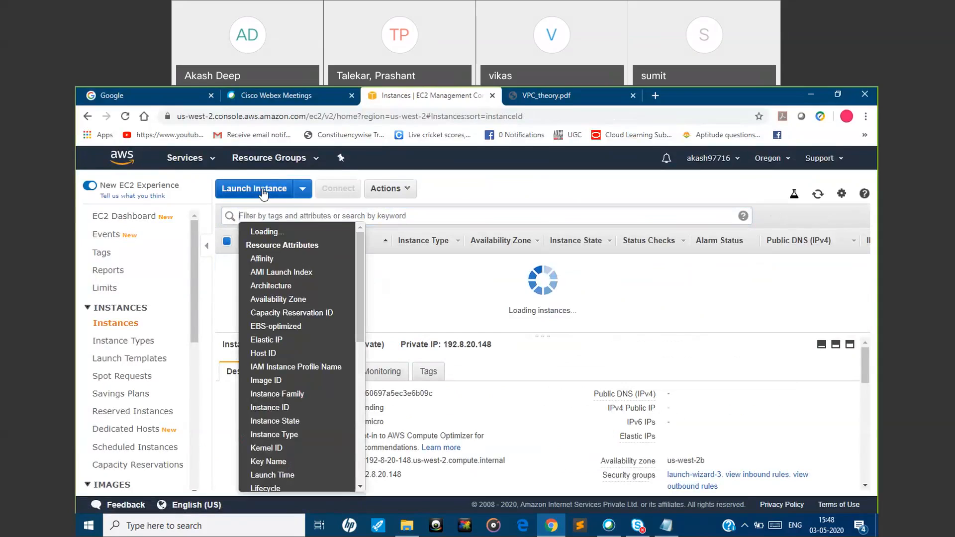
left_click(265, 193)
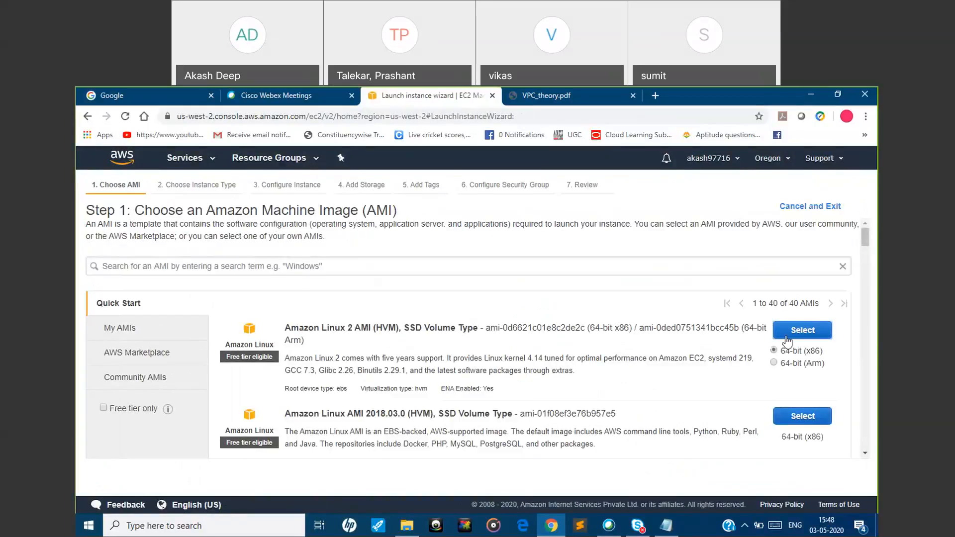
left_click(786, 333)
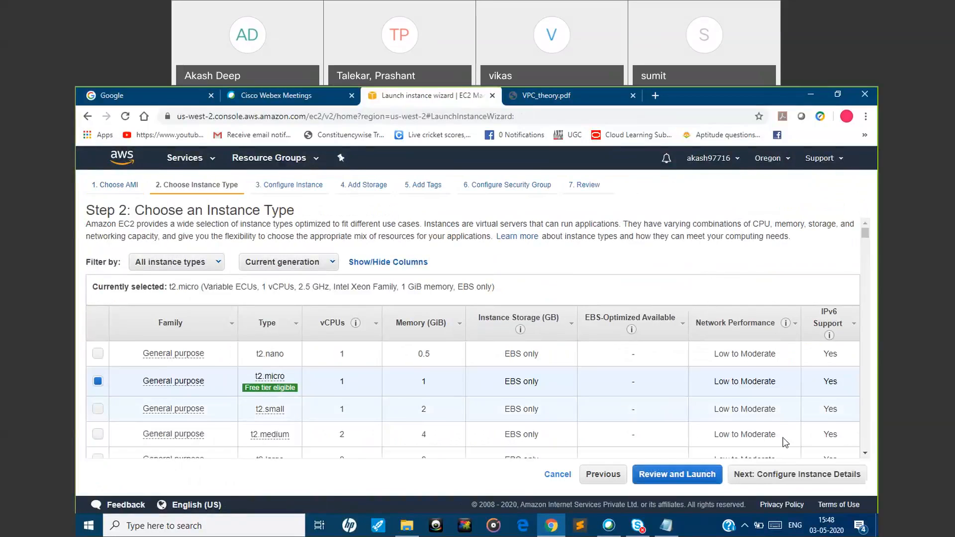
left_click(780, 476)
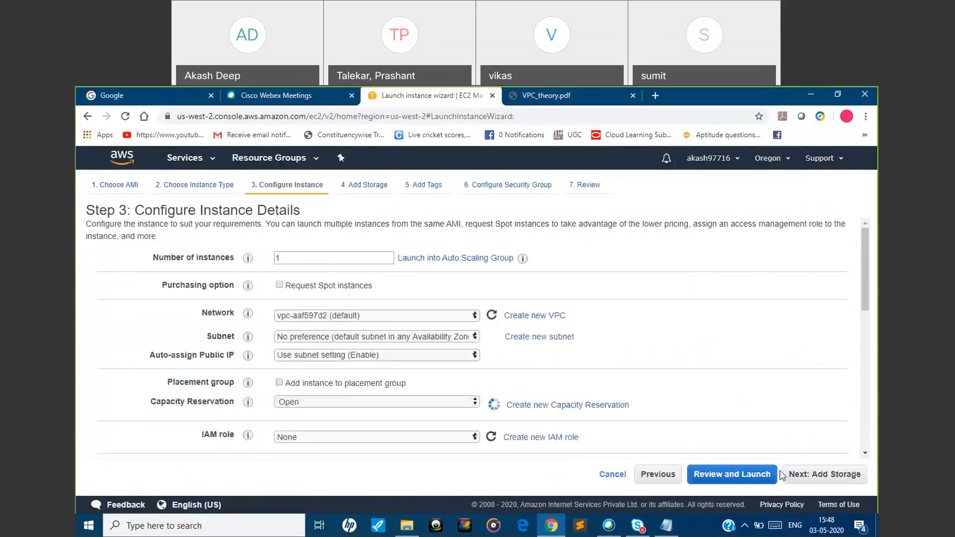
Place the third instance in the myVPCDEMO network and subnet3 (us-west-2c)
left_click(445, 316)
left_click(440, 326)
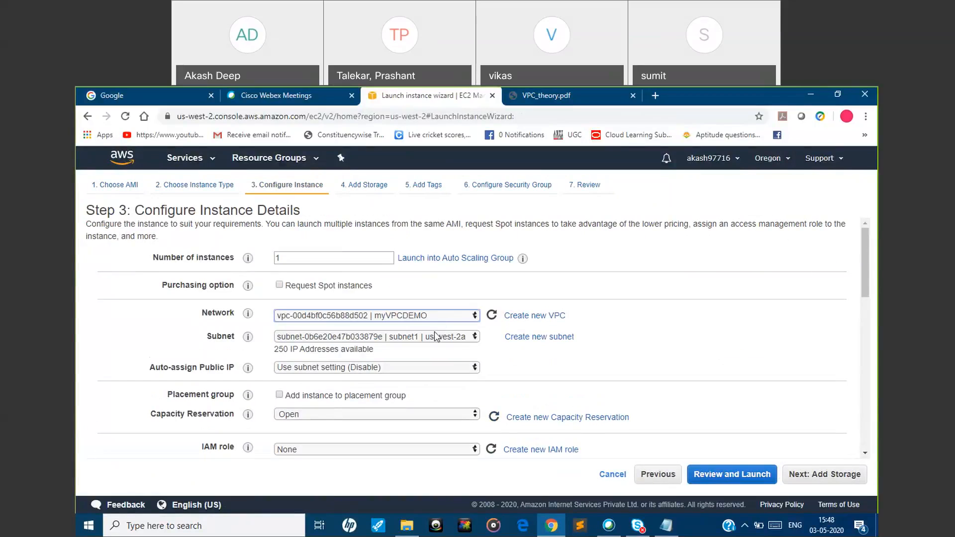
left_click(431, 338)
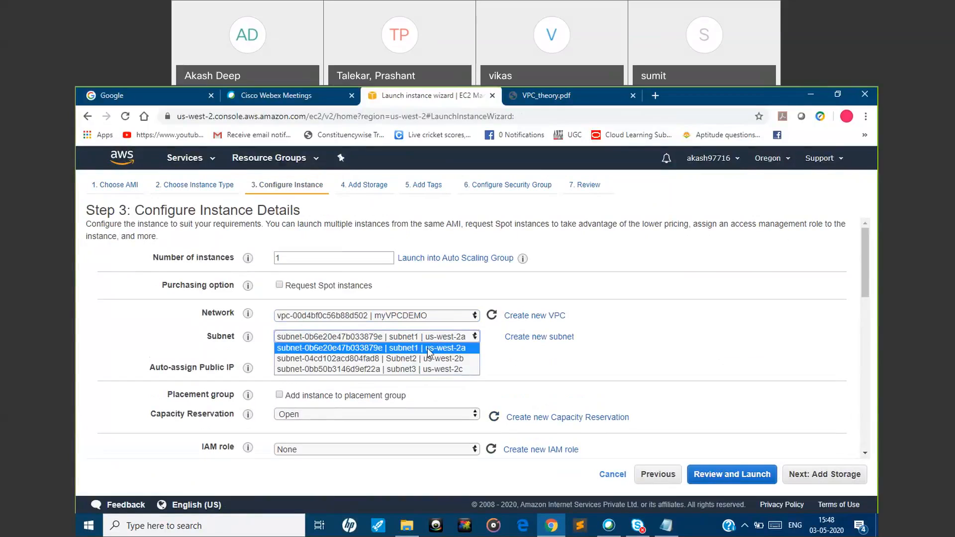
left_click(426, 369)
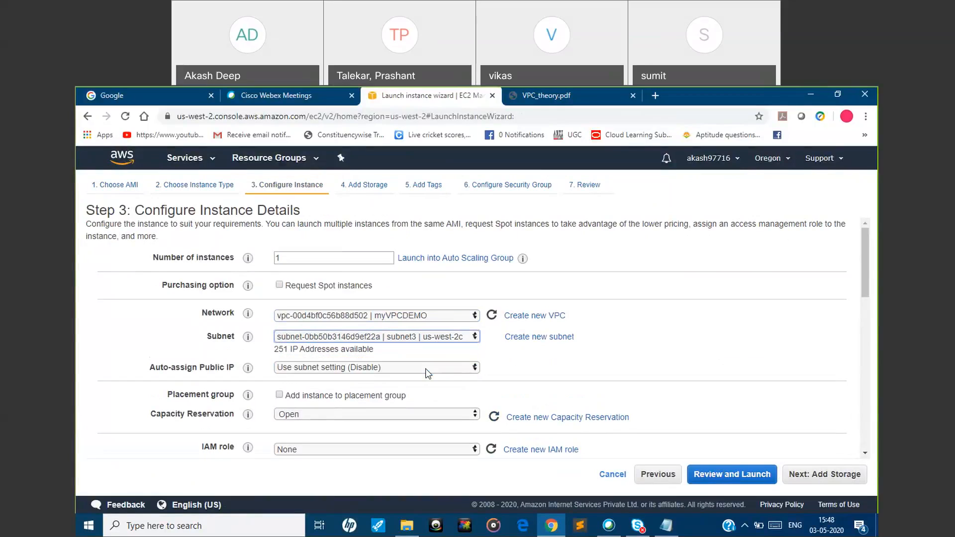
Switch the subnet to subnet1 (us-west-2a) and check its number of available IP addresses
left_click(426, 340)
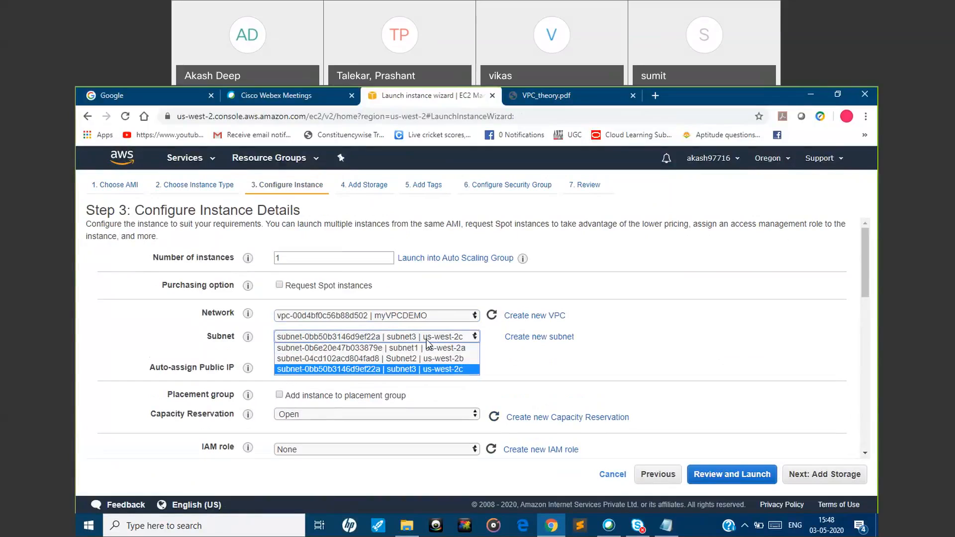
left_click(426, 351)
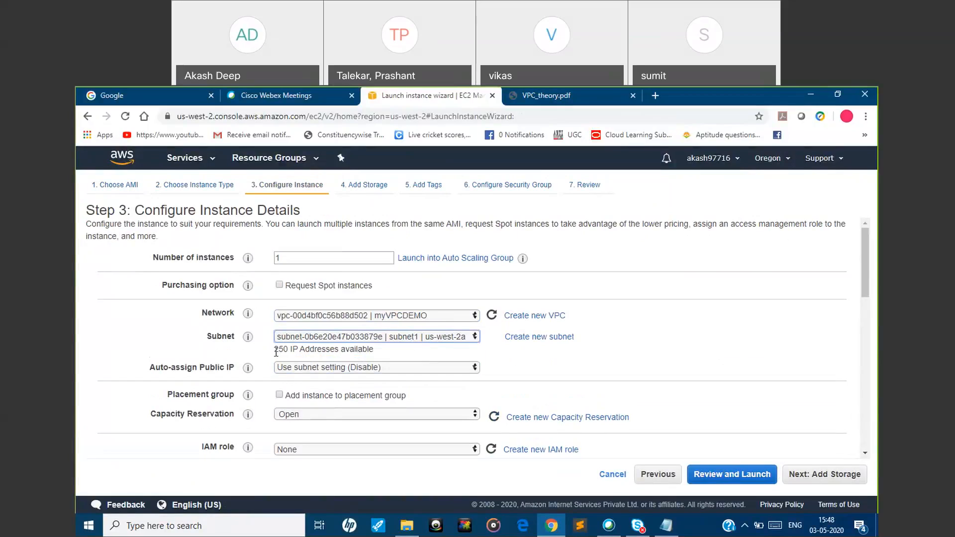
left_click_drag(276, 352, 382, 360)
left_click(315, 350)
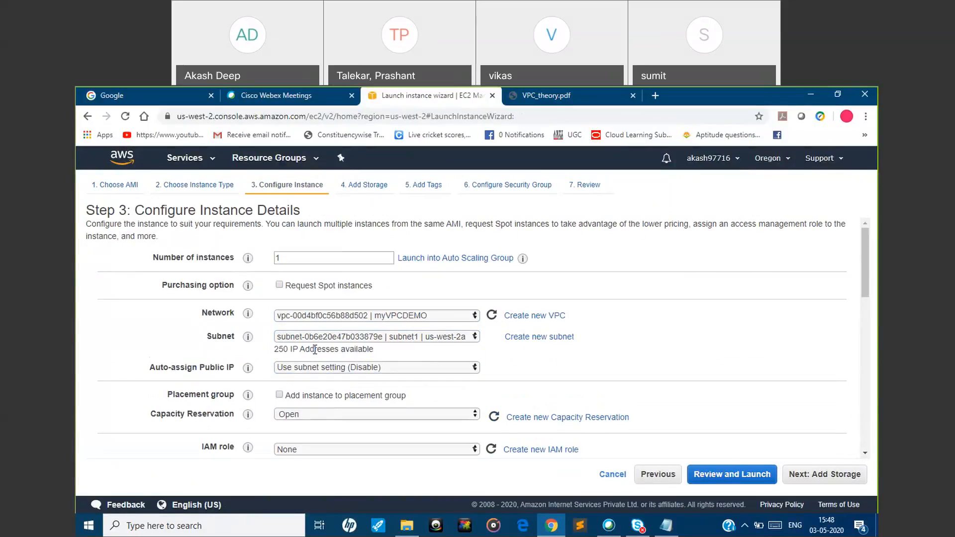
Choose subnet3 (us-west-2c) for the instance and set Auto-assign Public IP to Enable
left_click(355, 338)
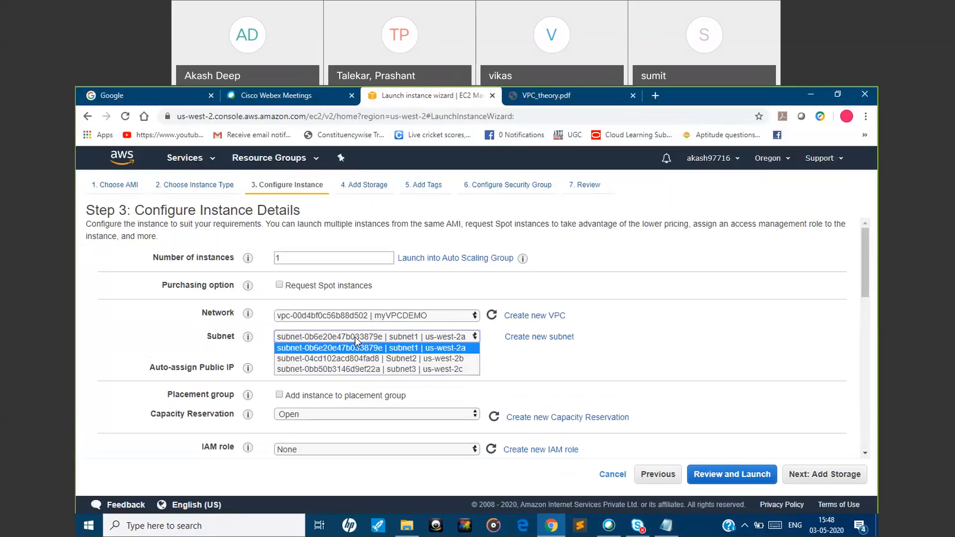
left_click(356, 369)
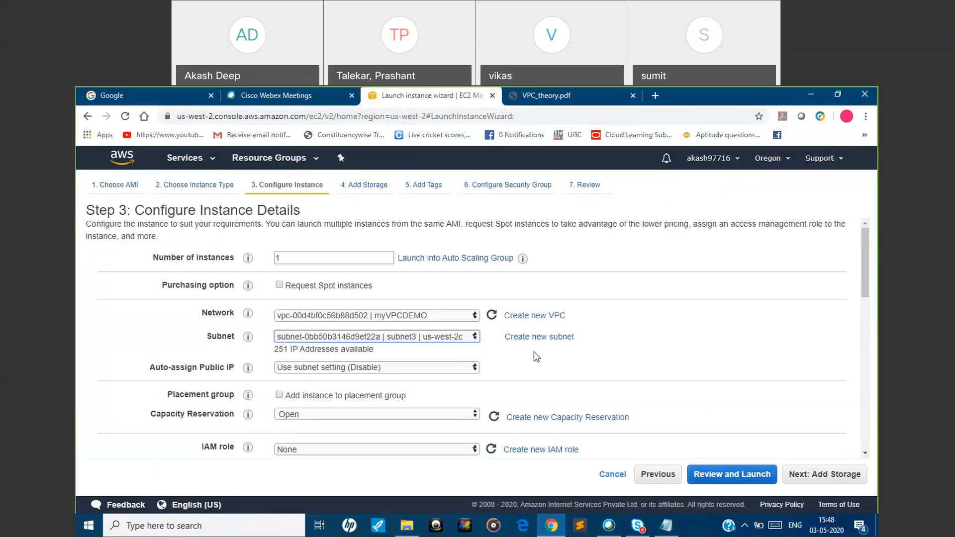
left_click(421, 365)
left_click(405, 389)
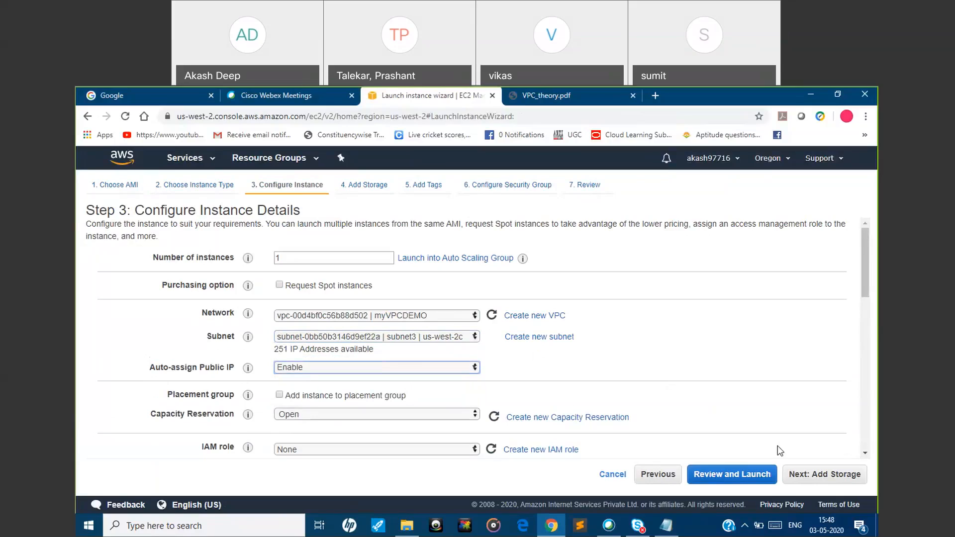
Keep the default storage, tags and security group settings for the subnet3 instance and proceed to the launch review
left_click(823, 476)
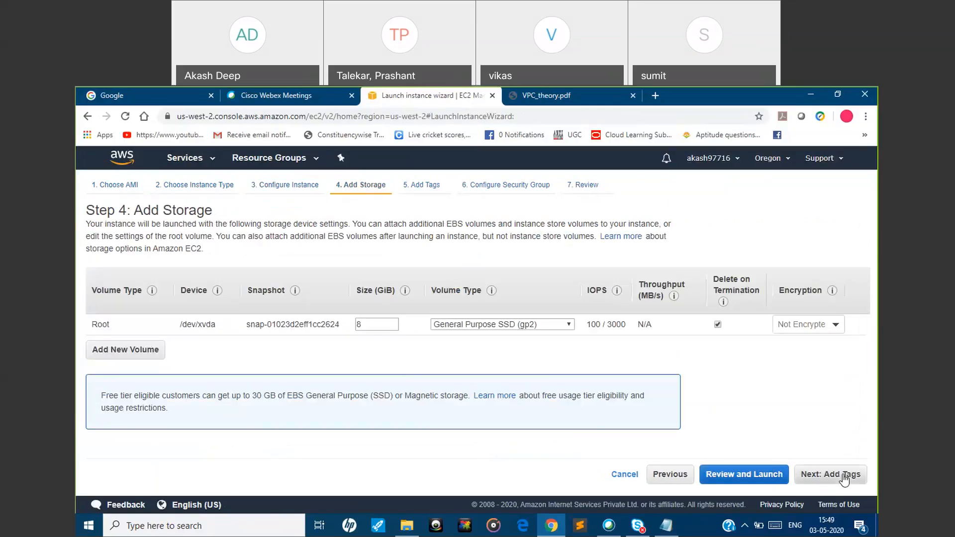
left_click(844, 476)
left_click(844, 477)
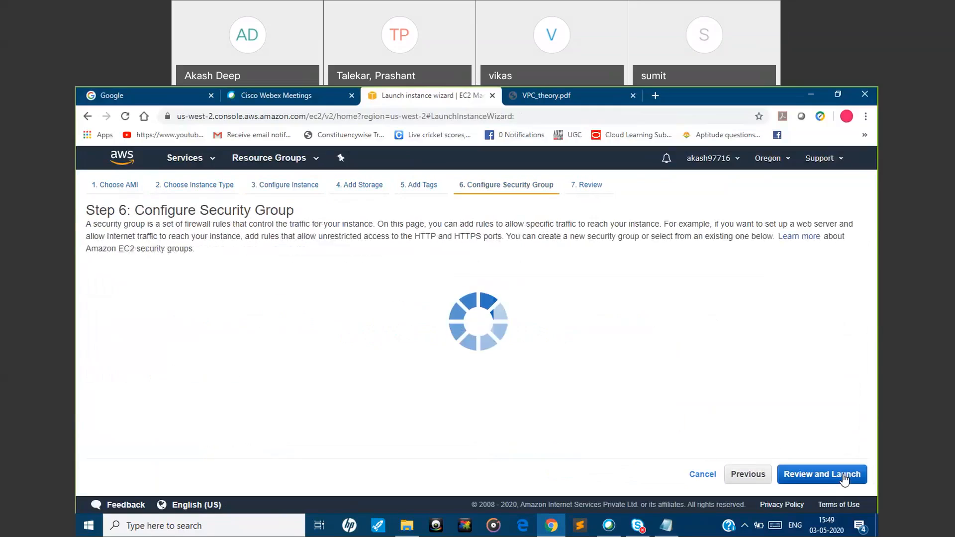
left_click(843, 476)
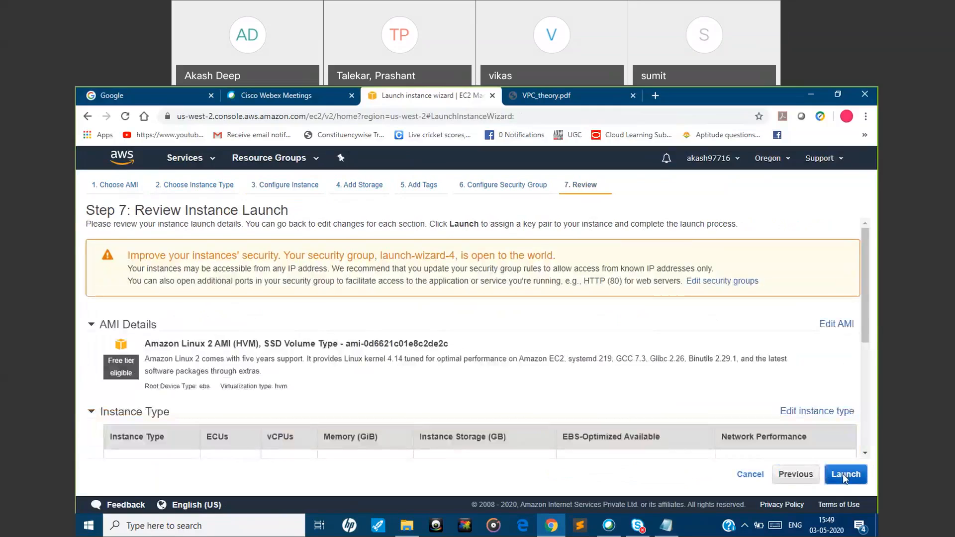
Launch the subnet3 instance with the existing oregon_3/05 key pair, acknowledging access to the key file, and open it in the instances list
left_click(844, 477)
left_click(305, 388)
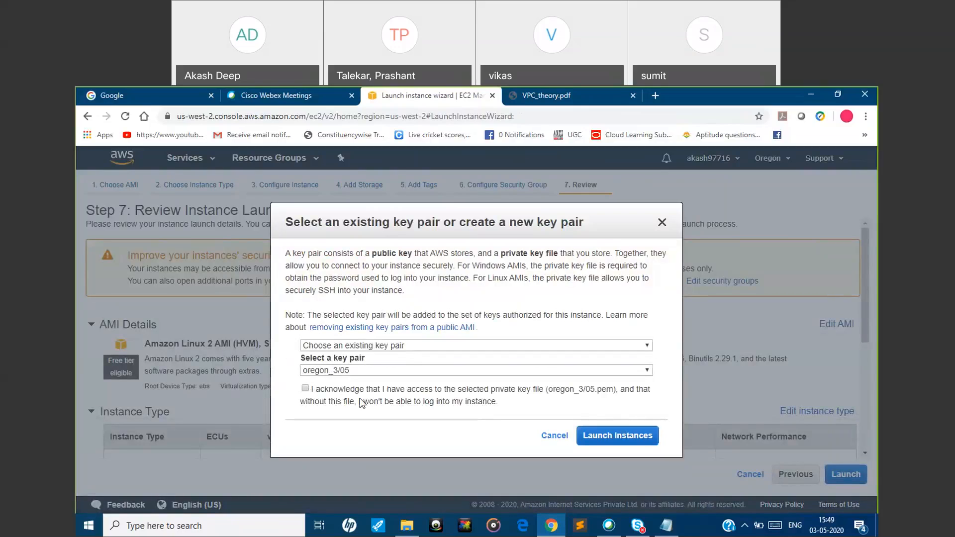
left_click(592, 434)
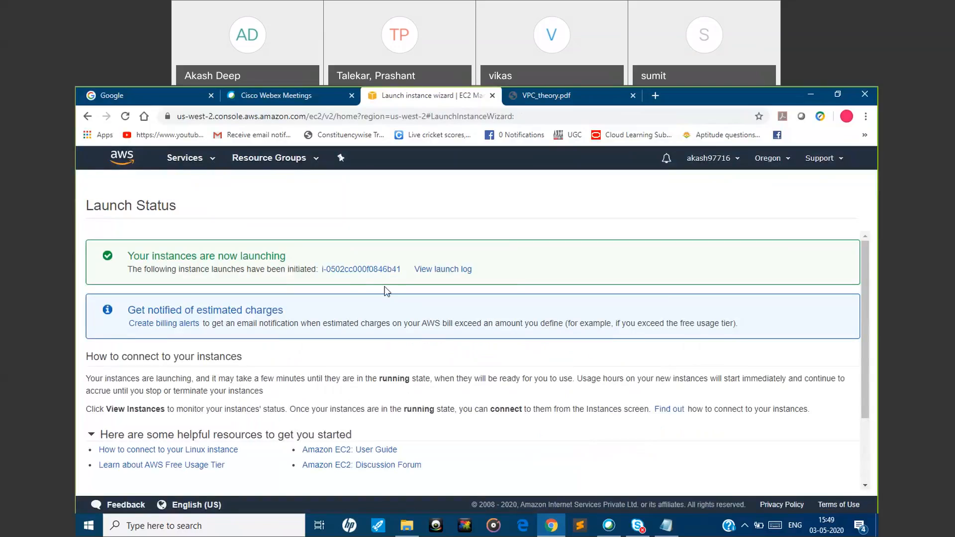
left_click(351, 272)
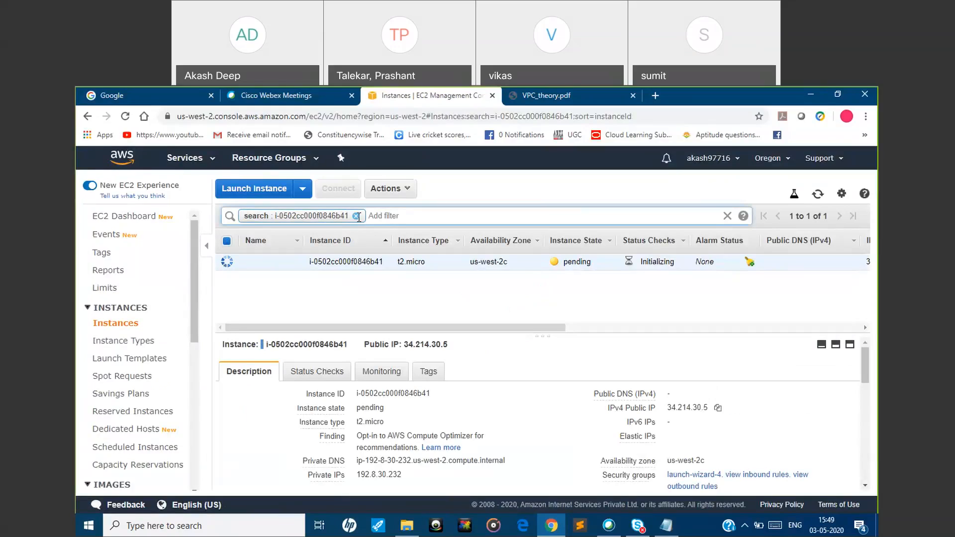
Clear the search filter to list all instances and name the us-west-2c instance private
left_click(355, 215)
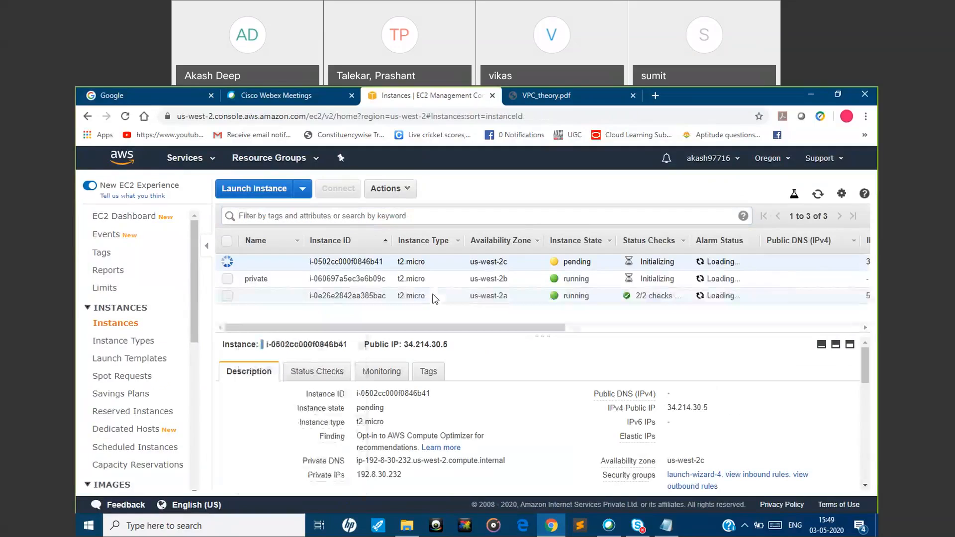
left_click(435, 297)
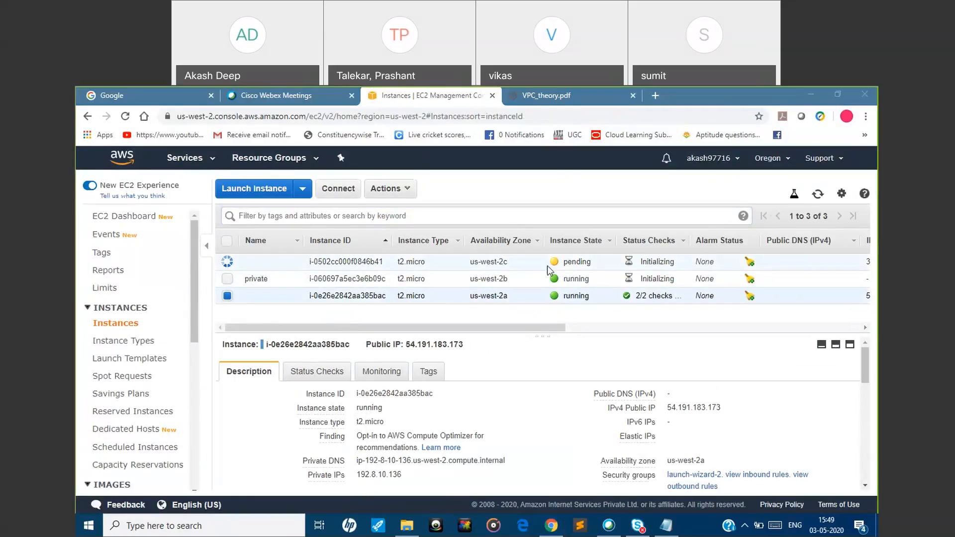
mouse_move(260, 265)
left_click(292, 262)
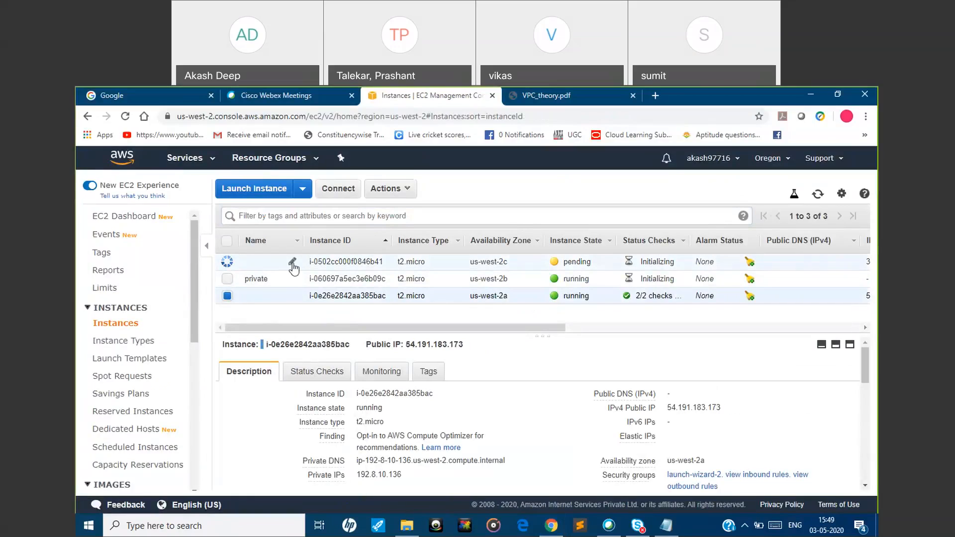
type("private")
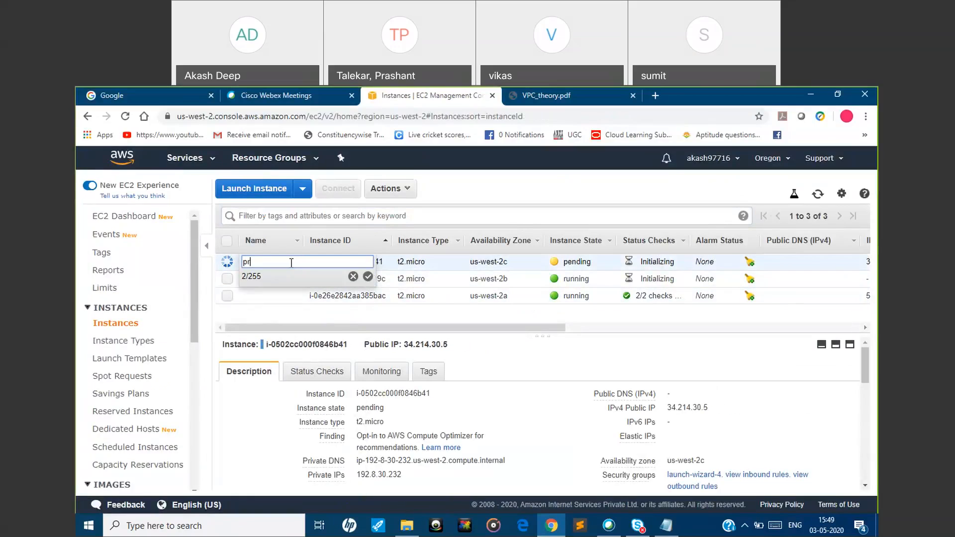
left_click(367, 276)
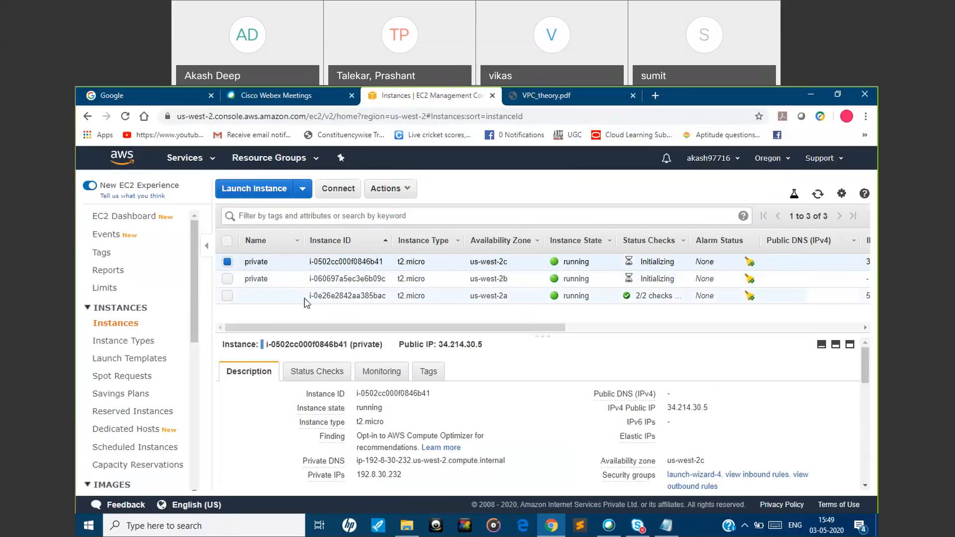
Name the us-west-2a instance public
left_click(295, 295)
type("public")
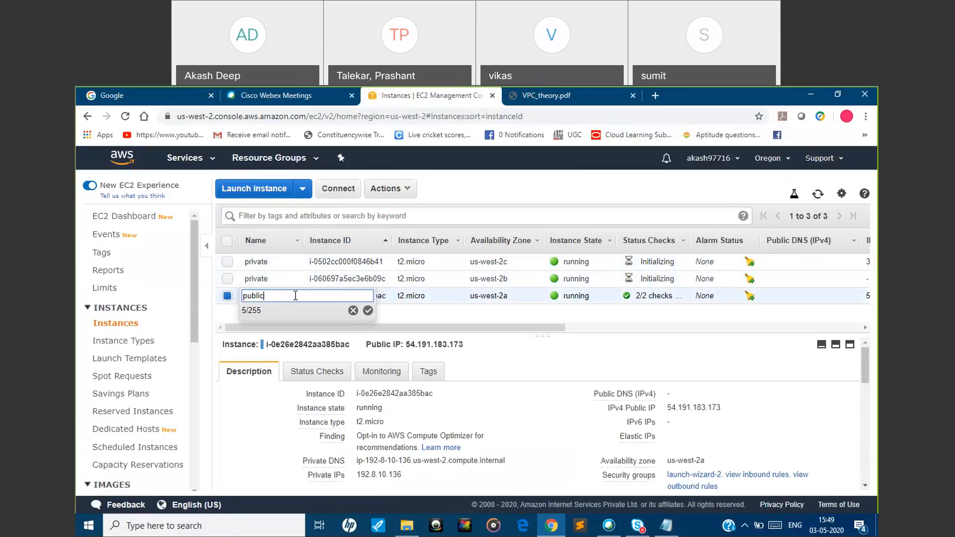
left_click(368, 311)
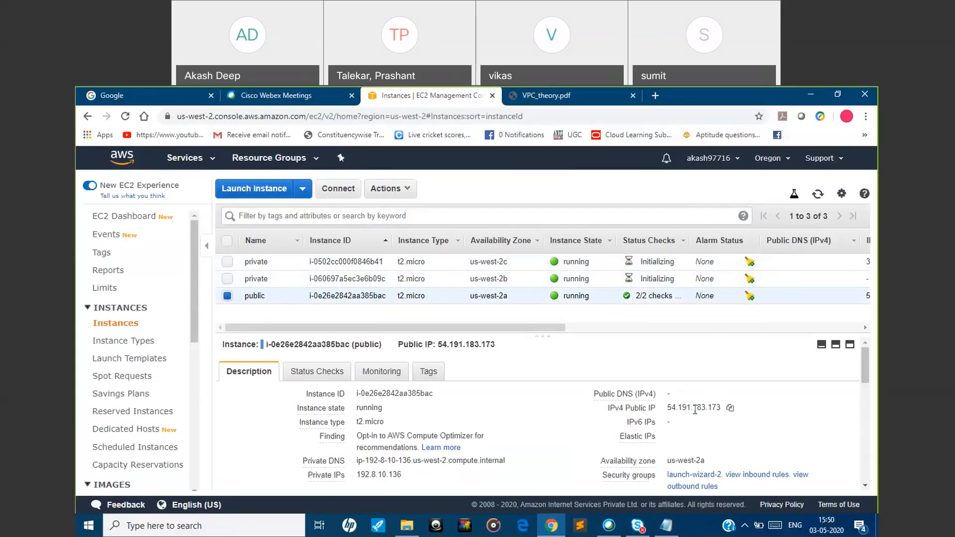
Compare the public IP details of the public instance and the two private instances by selecting each one in turn
left_click_drag(450, 327, 394, 334)
left_click(227, 295)
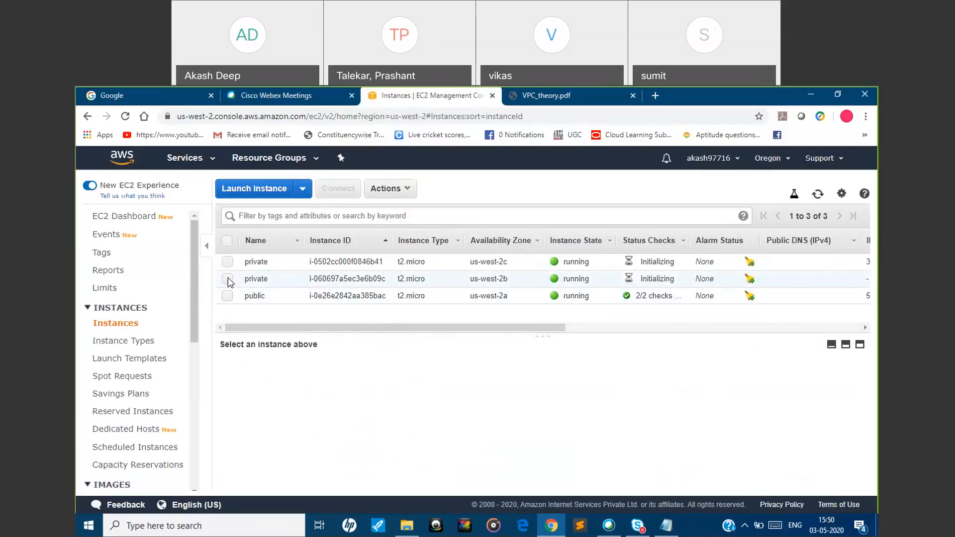
left_click(228, 279)
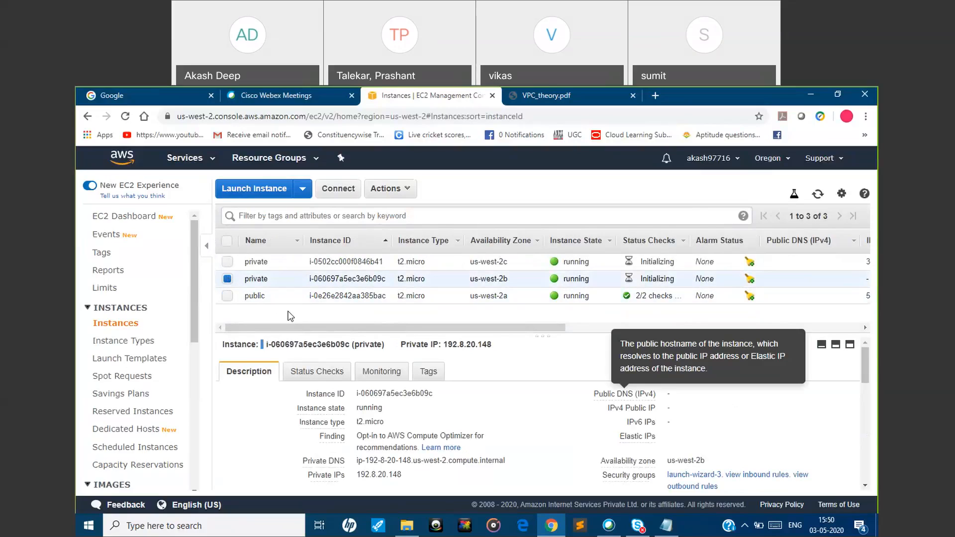
left_click(227, 279)
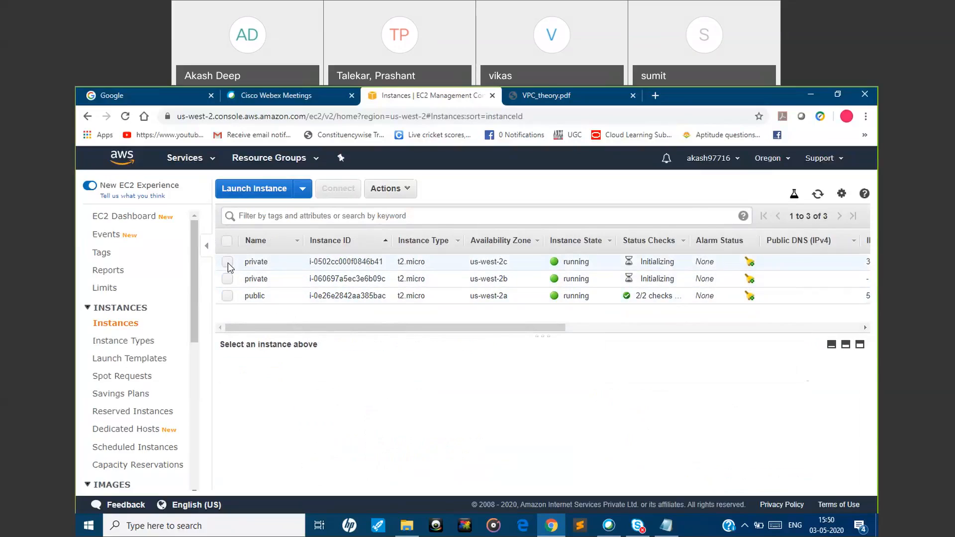
left_click(228, 262)
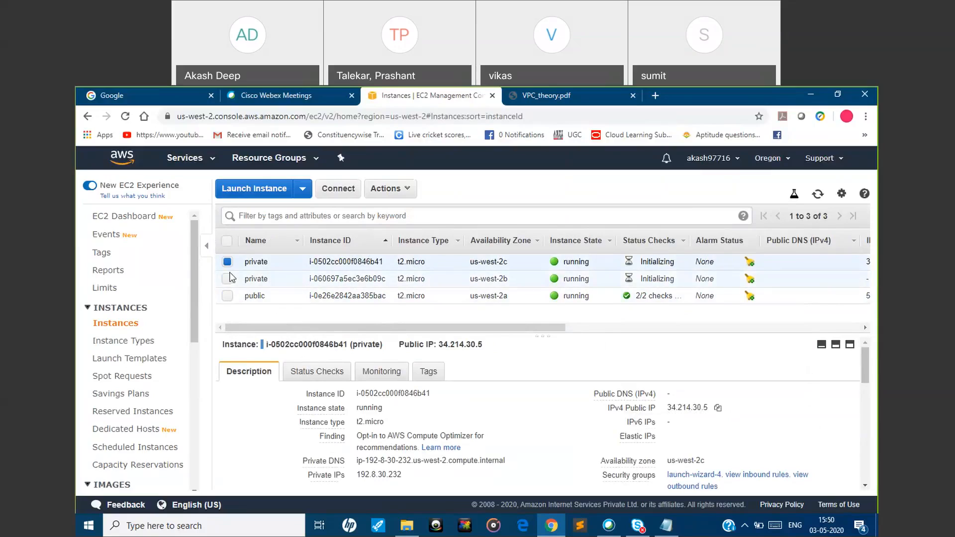
Inspect the public and Elastic IP details of the private us-west-2b instance, then open the Elastic IP addresses list
left_click(229, 262)
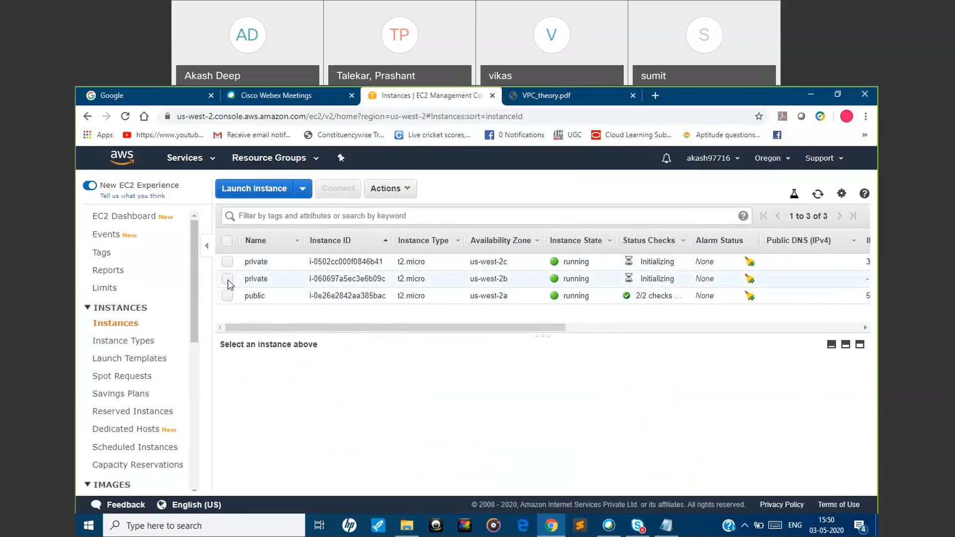
left_click(227, 280)
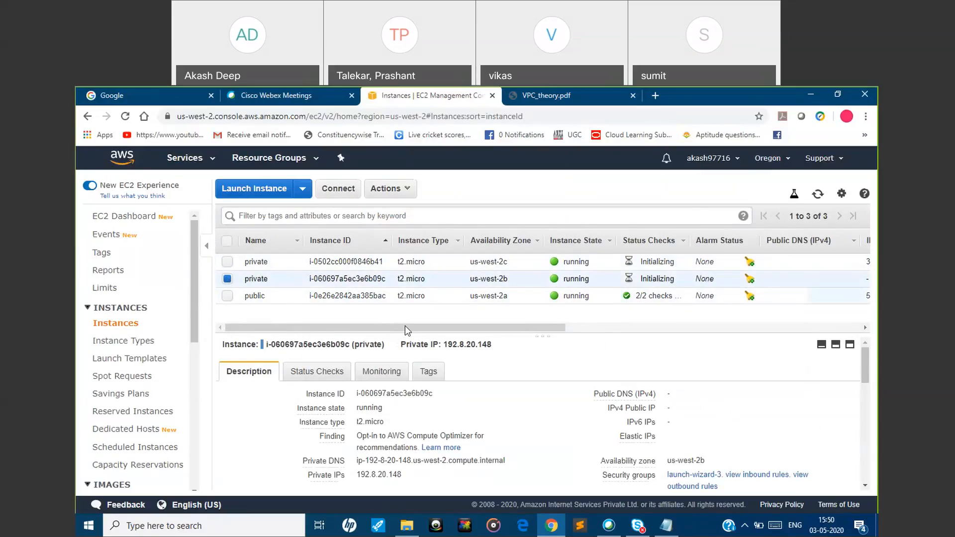
mouse_move(617, 396)
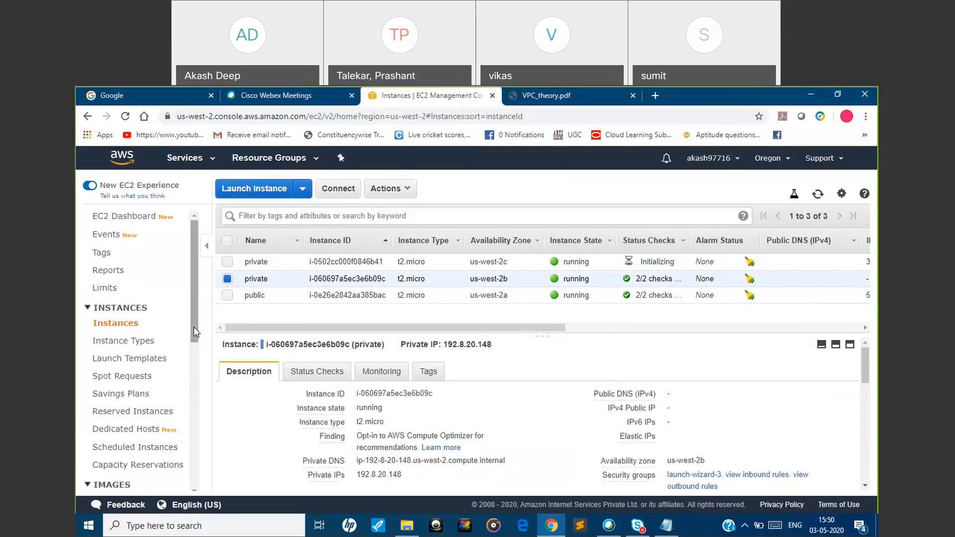
left_click_drag(193, 326, 194, 413)
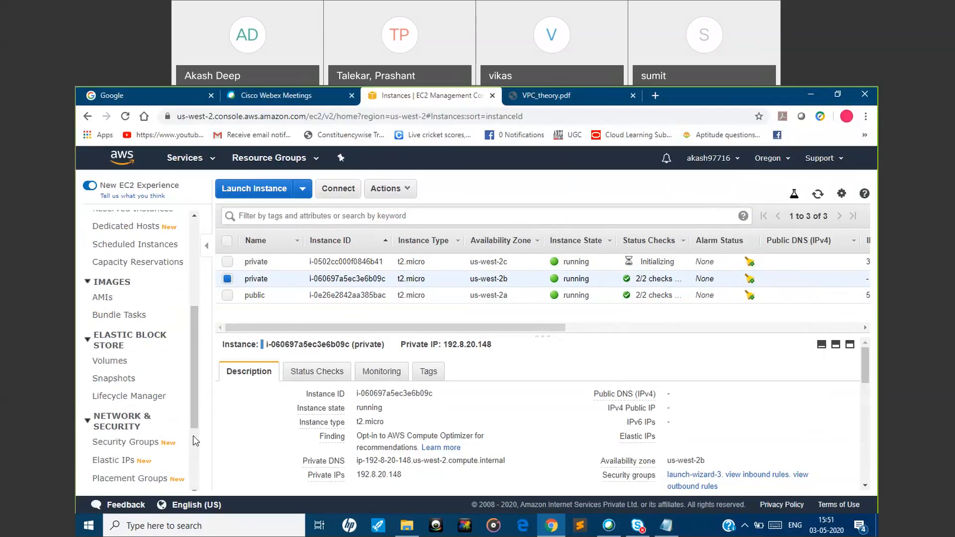
left_click_drag(197, 414, 194, 451)
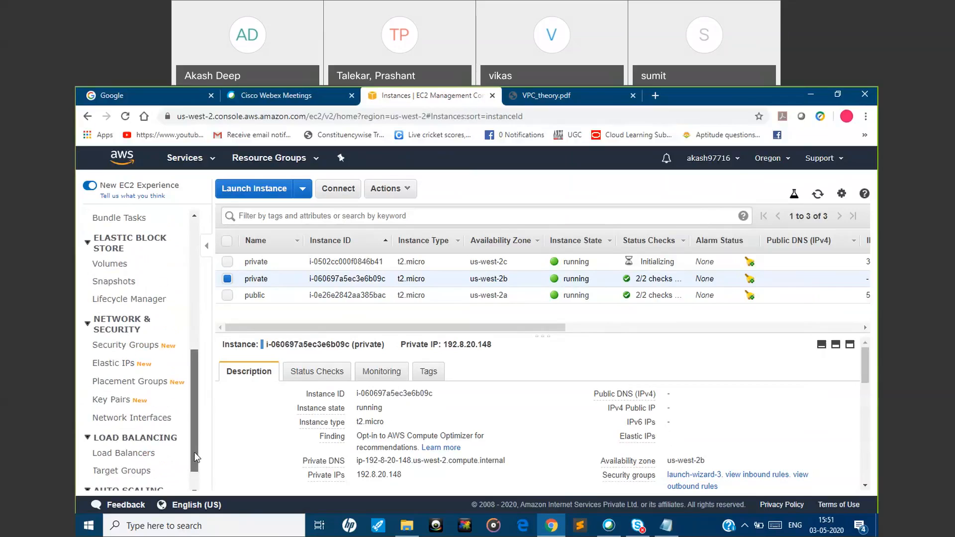
left_click(134, 367)
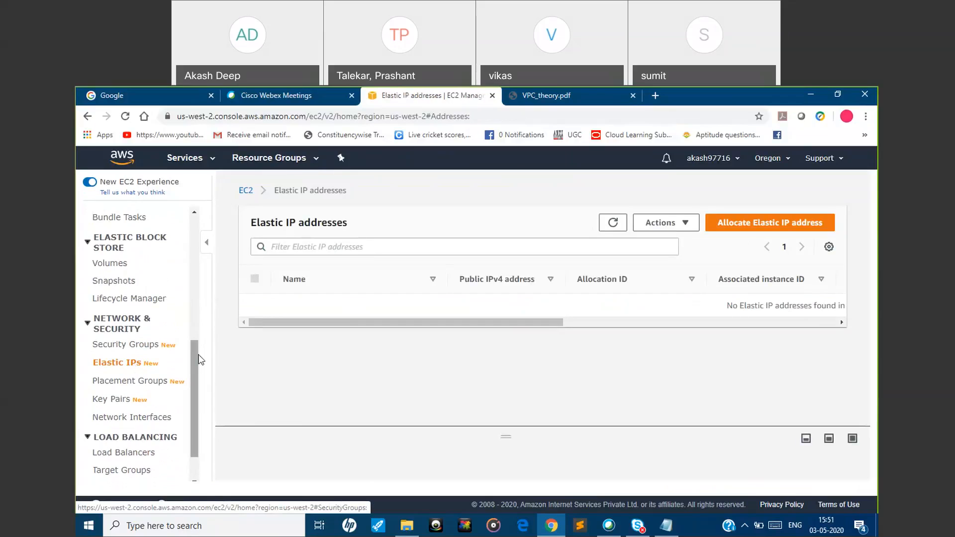
Return through the EC2 dashboard to the running instances and select the private us-west-2b instance
left_click_drag(197, 359, 196, 229)
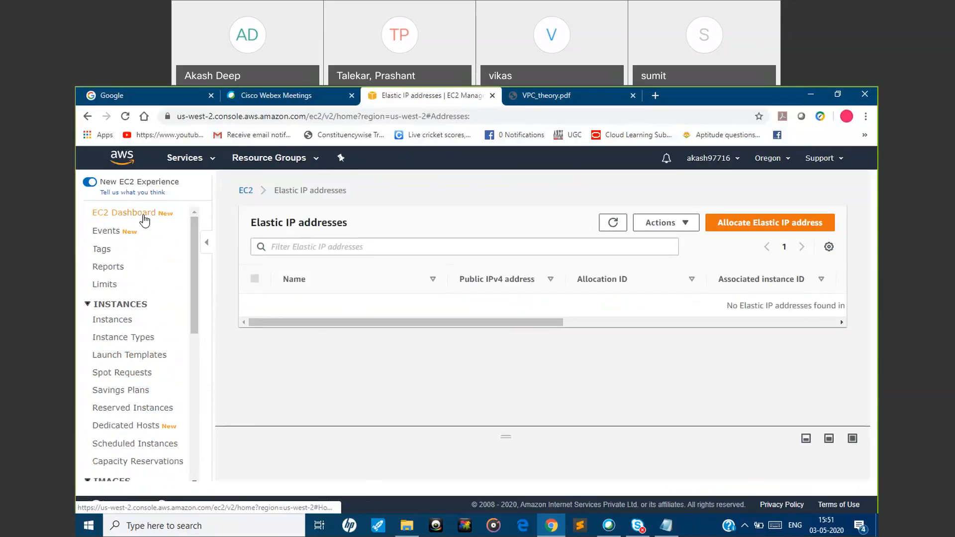
left_click(144, 218)
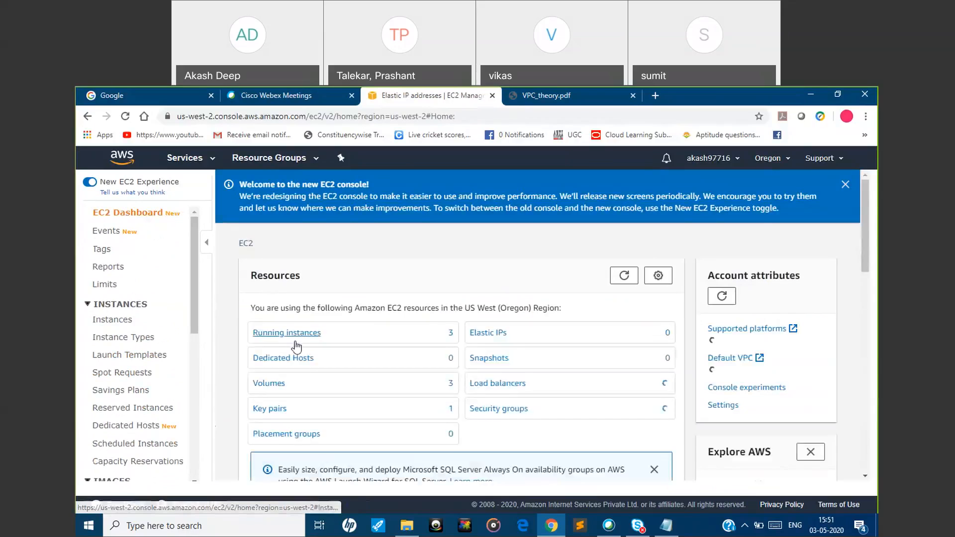
left_click(296, 335)
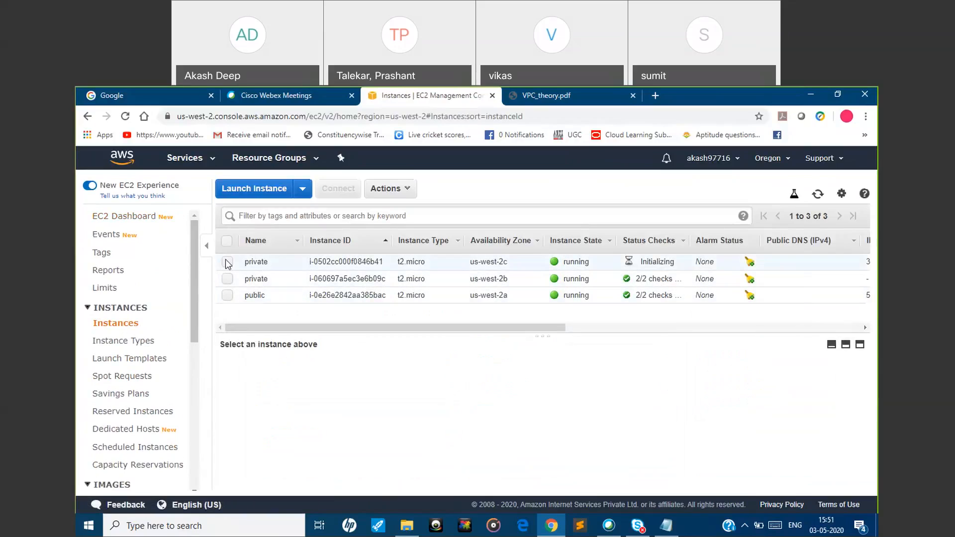
left_click(227, 279)
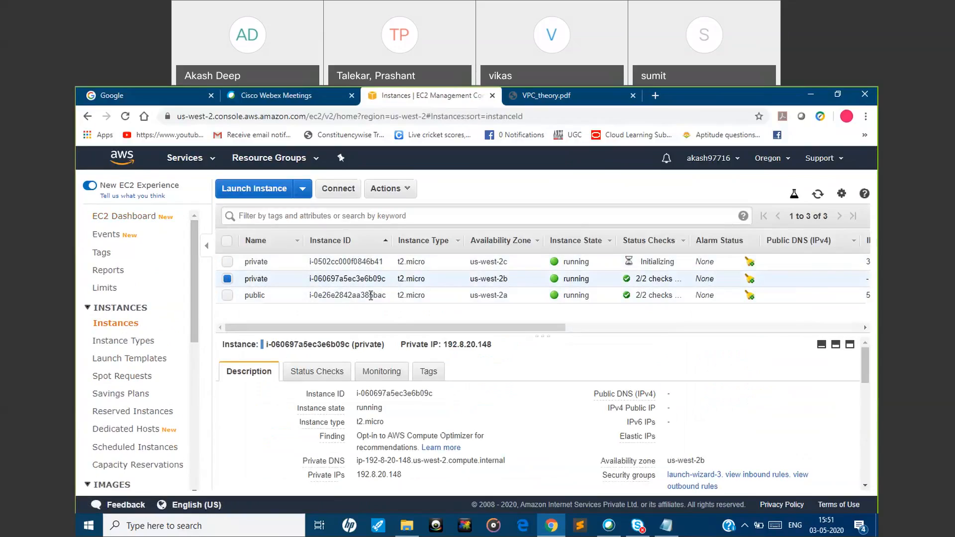
Allocate an Elastic IP address from Amazon's pool of IPv4 addresses in the us-west-2 network border group
left_click_drag(192, 315, 190, 403)
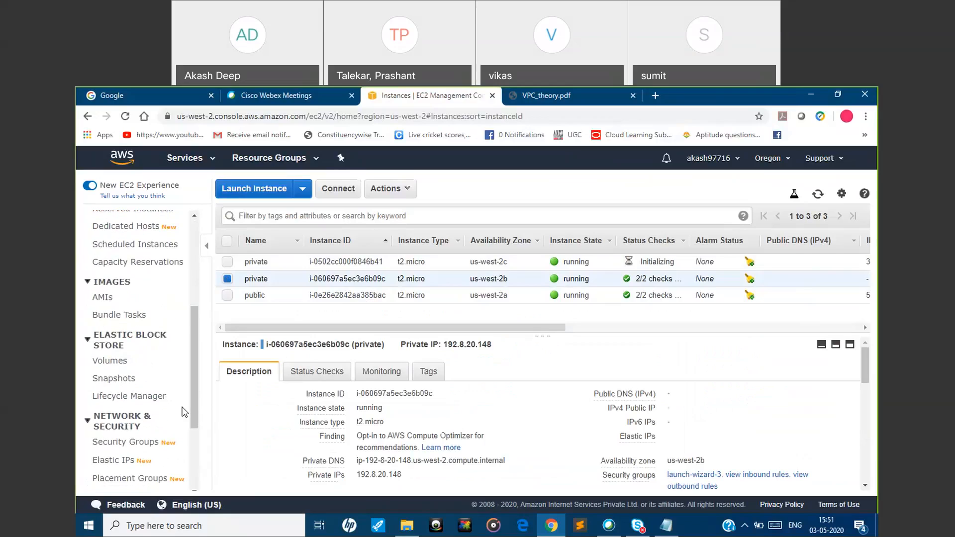
left_click(130, 463)
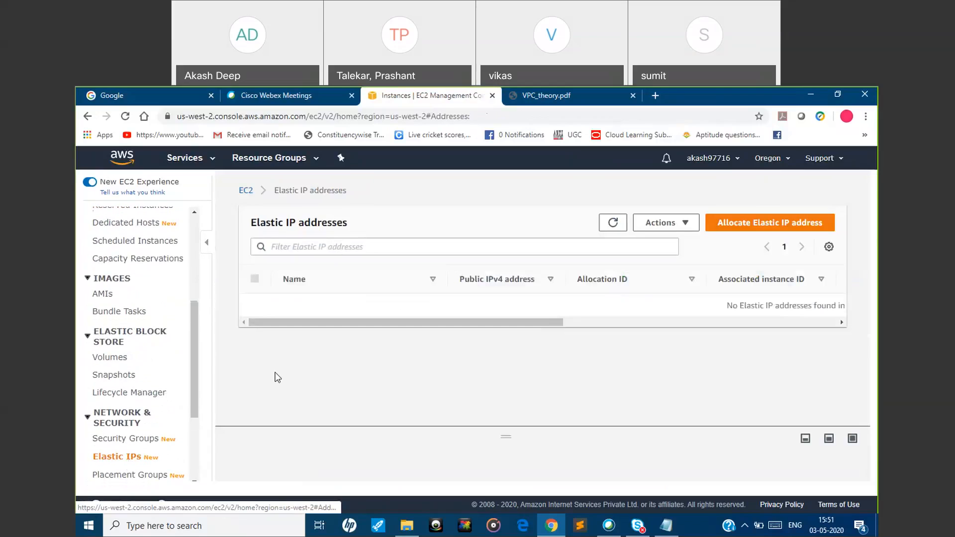
left_click(748, 223)
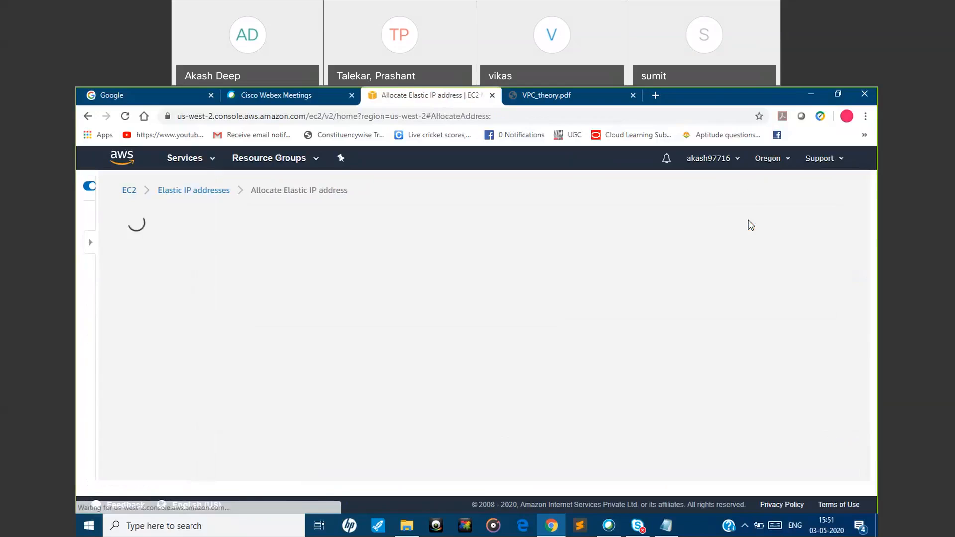
scroll(870, 356, "down", 3)
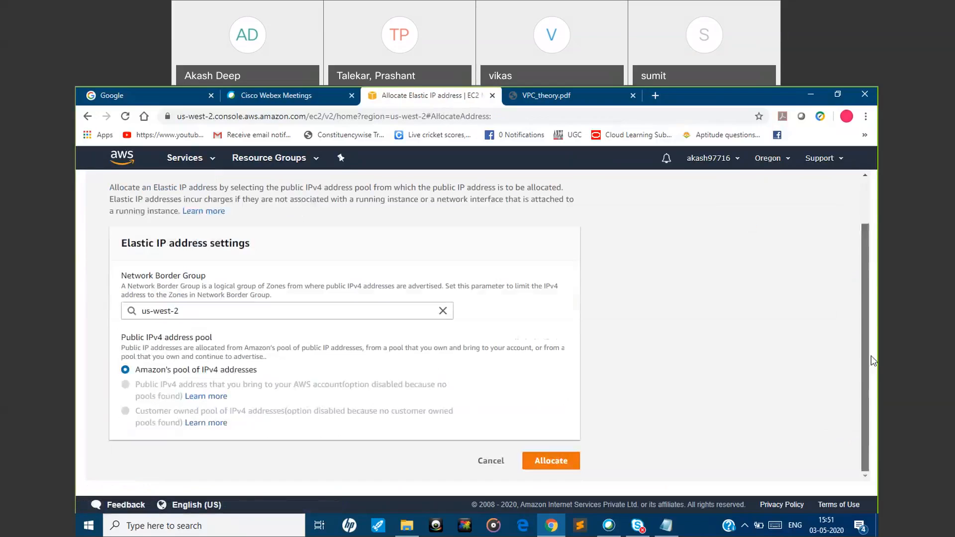
left_click(562, 469)
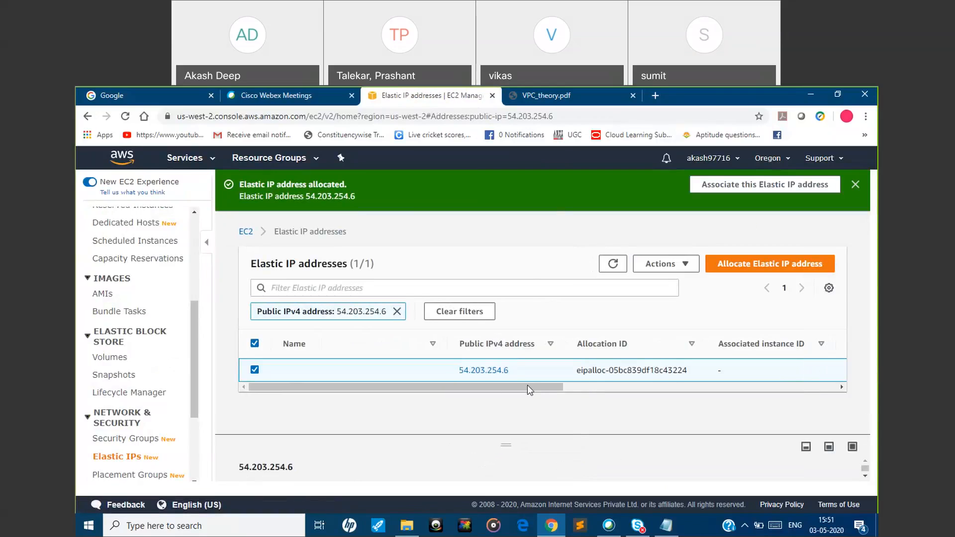
Associate the newly allocated Elastic IP address with the private instance i-060697a5ec3e6b09c, using the Instance resource type
left_click(684, 264)
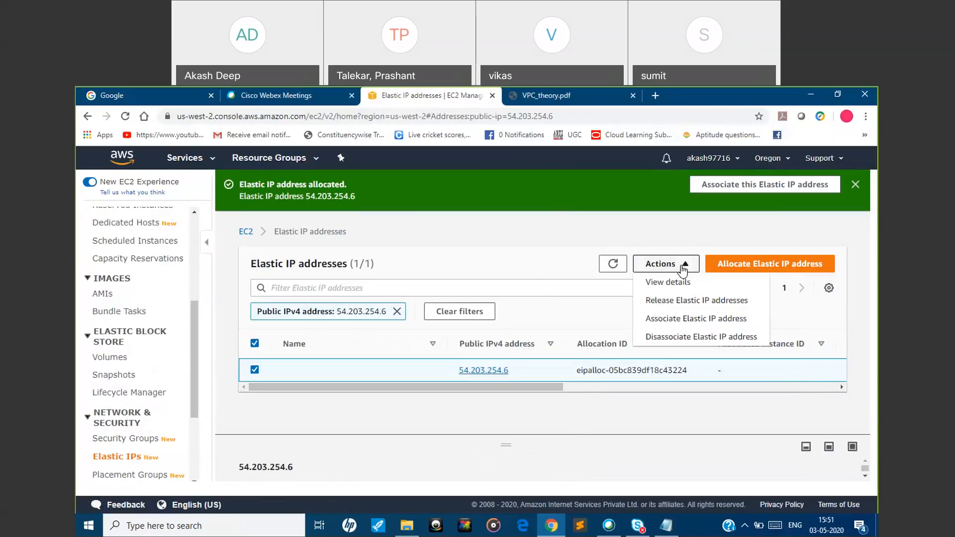
left_click(678, 319)
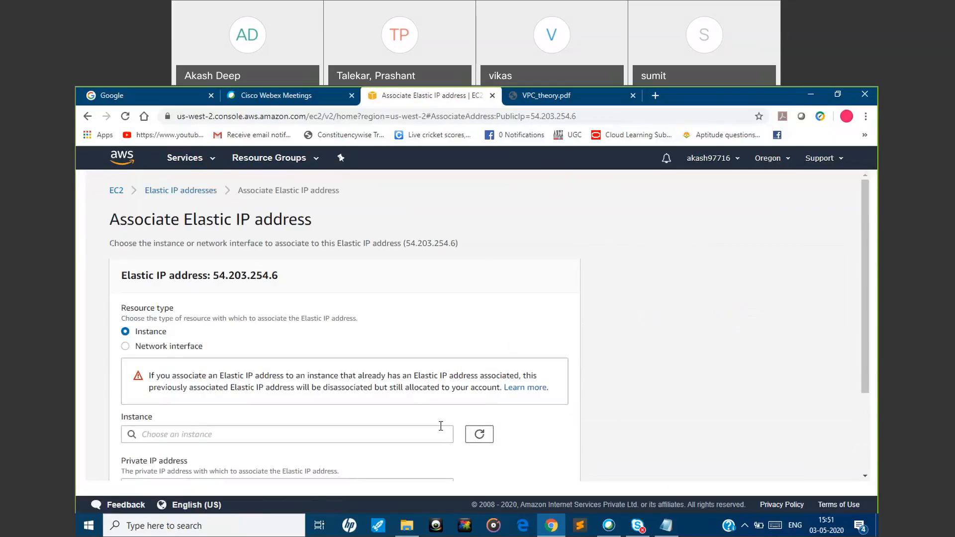
left_click(425, 429)
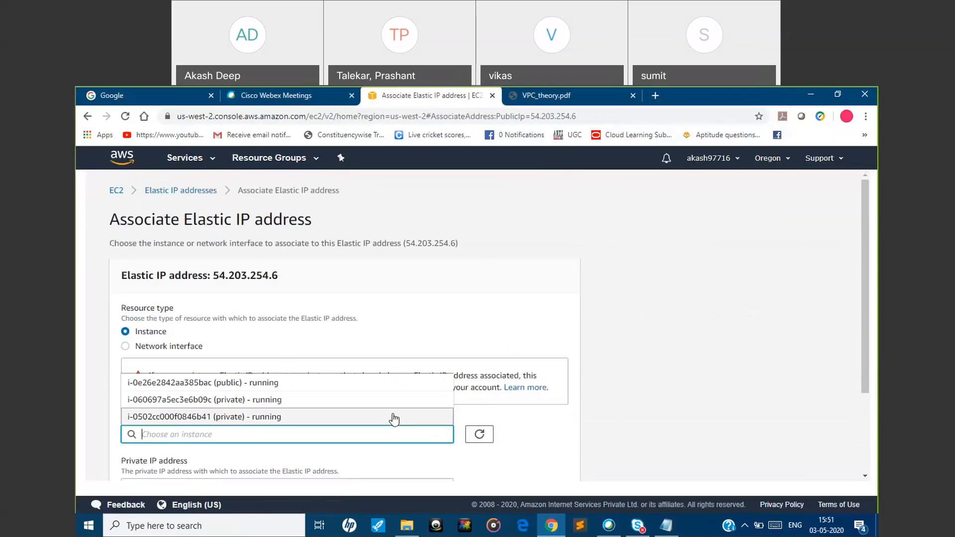
left_click(219, 400)
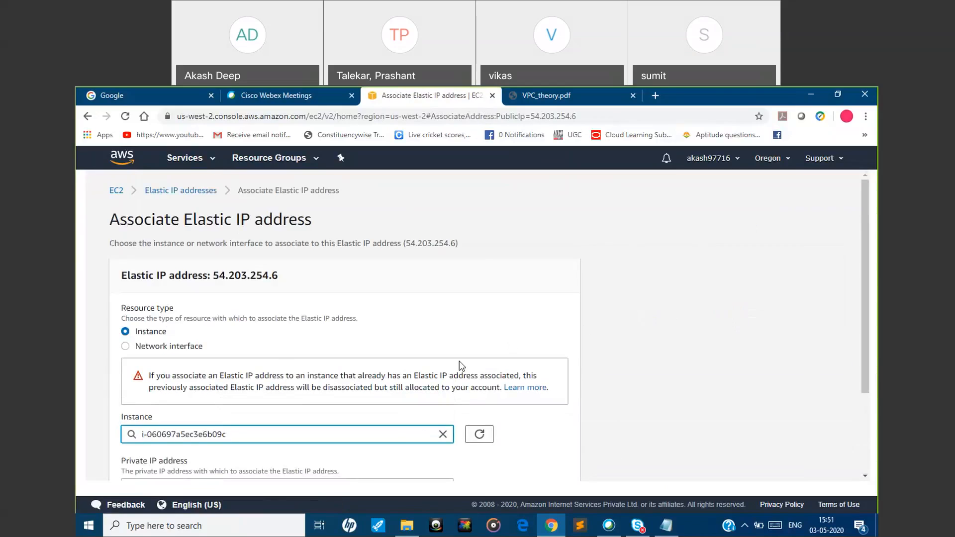
scroll(863, 252, "down", 1)
left_click_drag(863, 258, 863, 332)
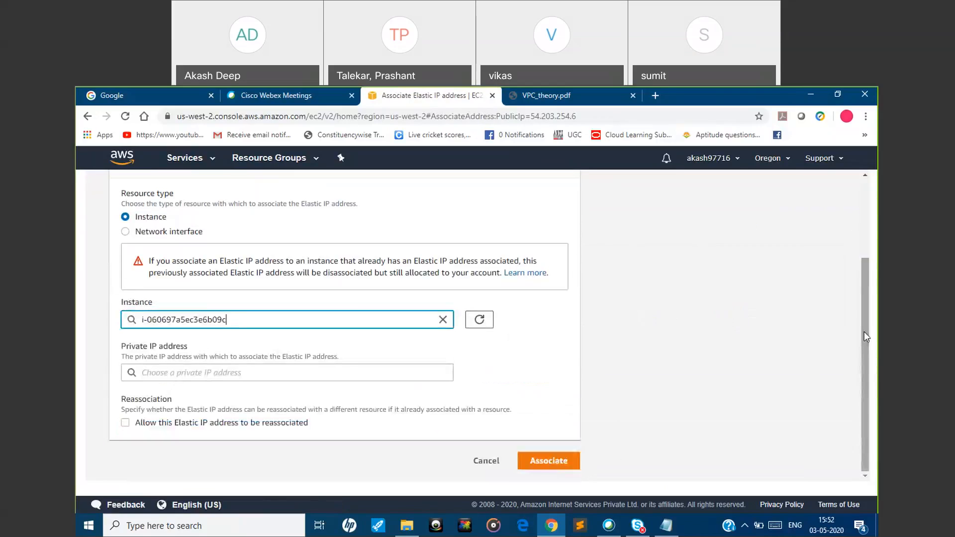
left_click(530, 462)
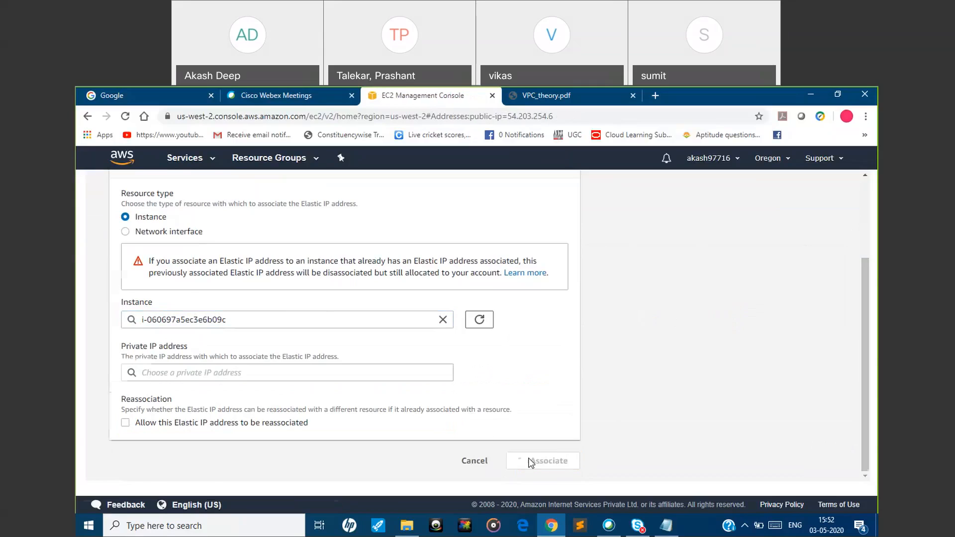
Check the Elastic IP details of the private us-west-2b instance in the instances list
left_click_drag(193, 310, 195, 228)
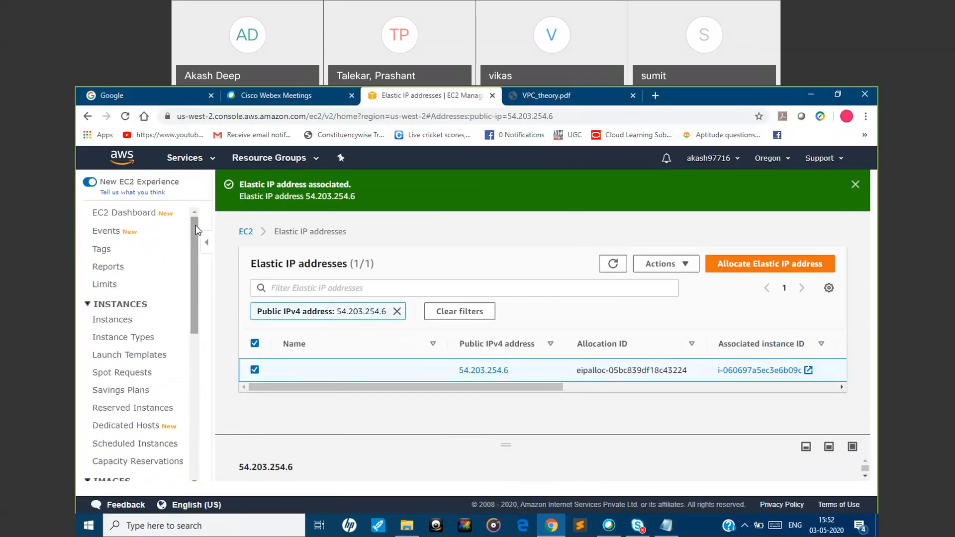
left_click(125, 324)
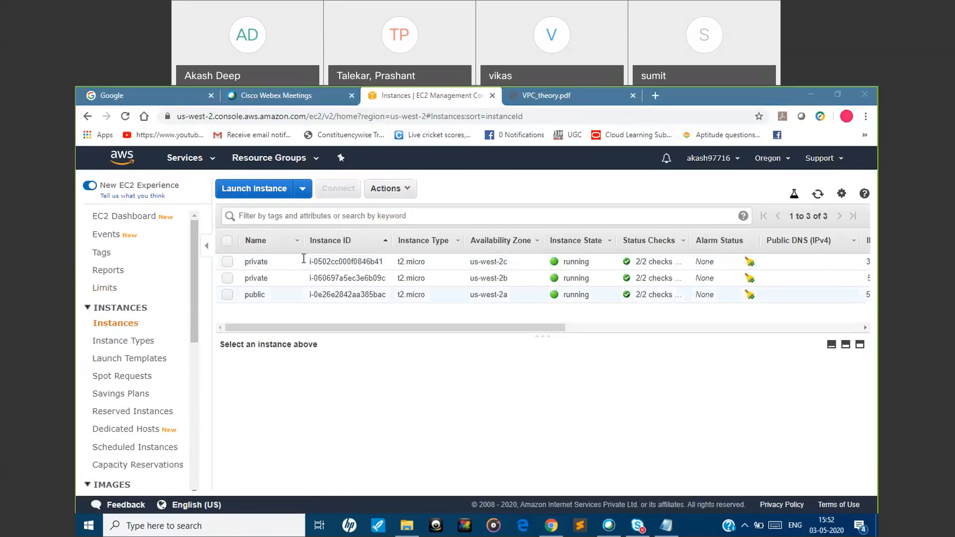
left_click(227, 278)
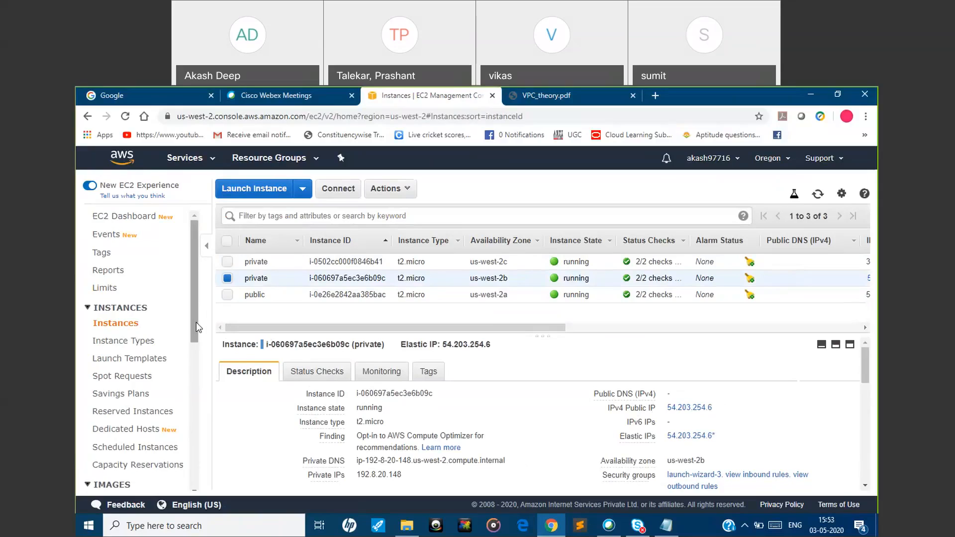
Review the Elastic IP address's association in the Elastic IP addresses list and return to the instances list
left_click_drag(195, 321, 193, 426)
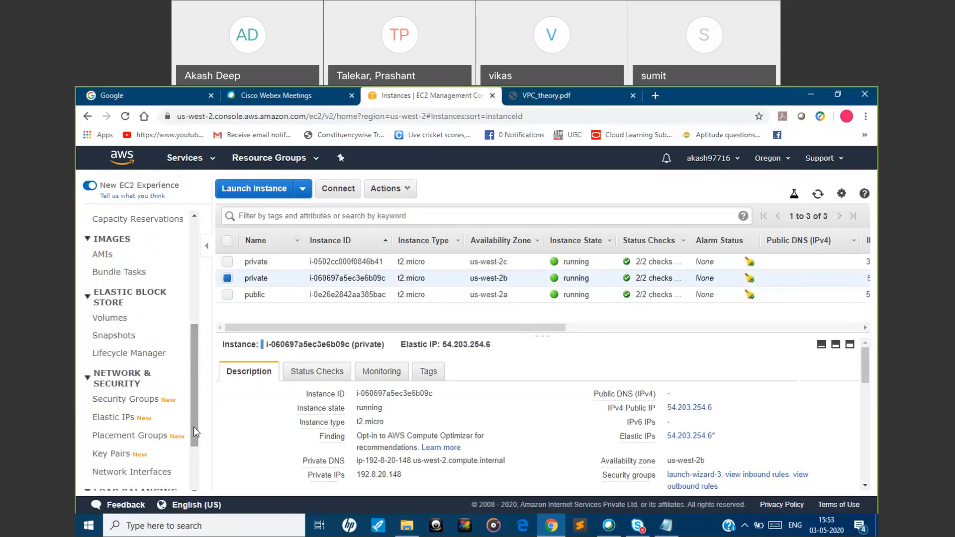
left_click(125, 422)
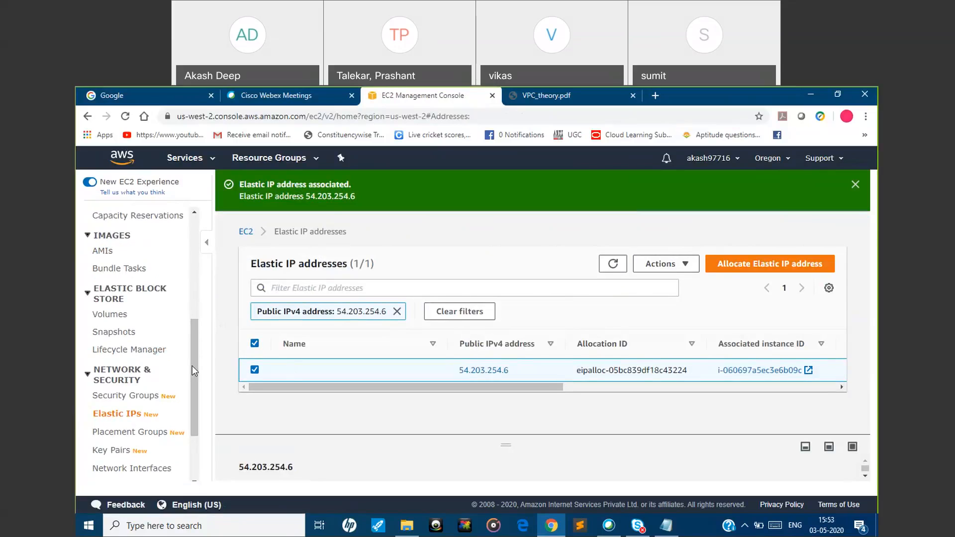
scroll(192, 366, "up", 5)
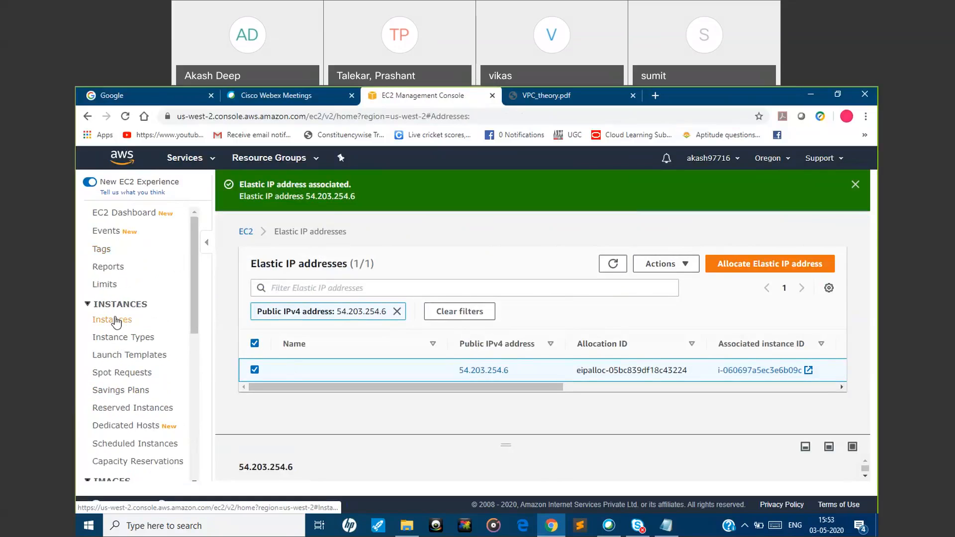
left_click(120, 313)
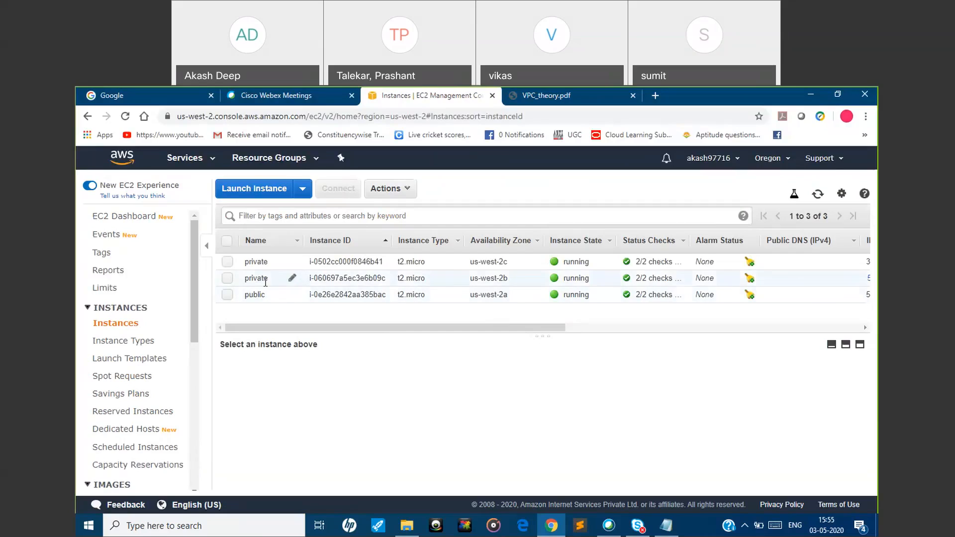
Search Windows for putty and switch to the PuTTY app
left_click(219, 526)
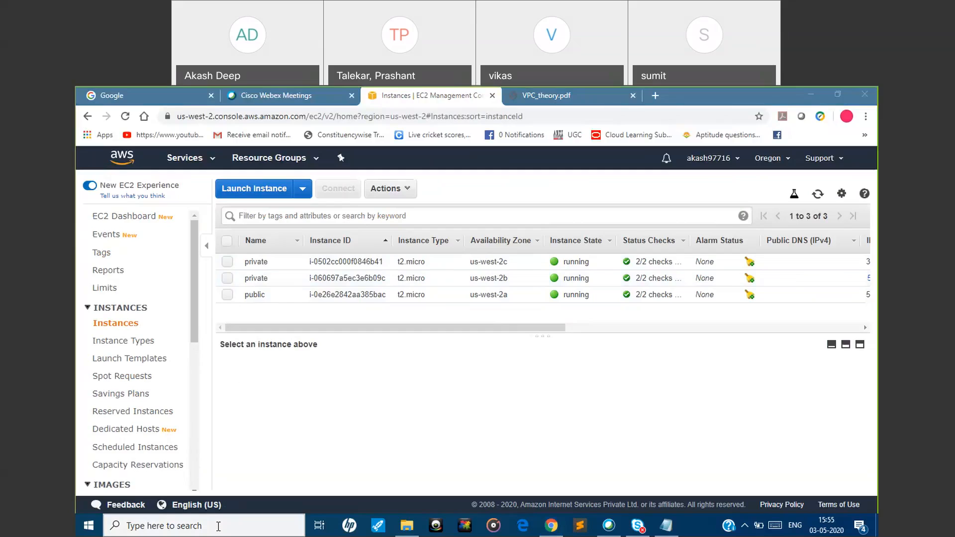
type("pu")
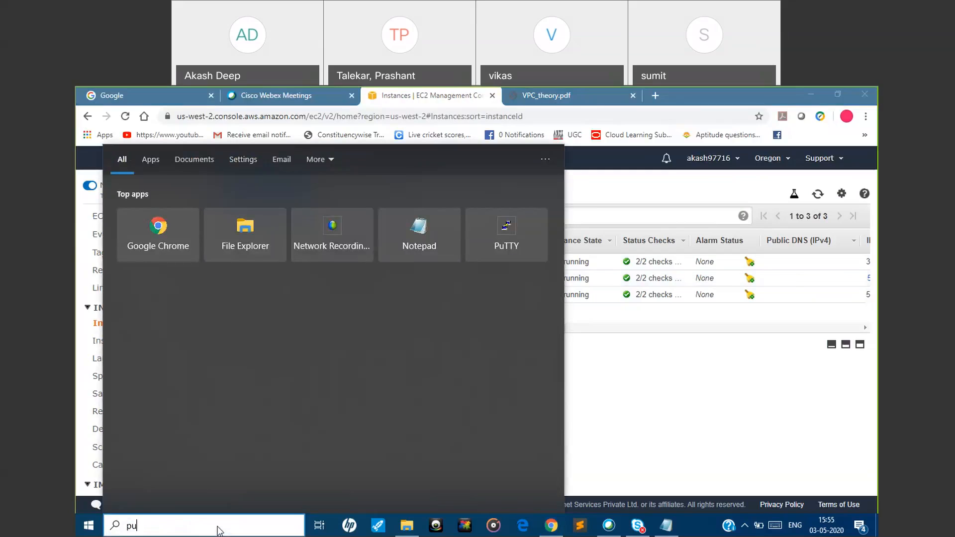
type("tty")
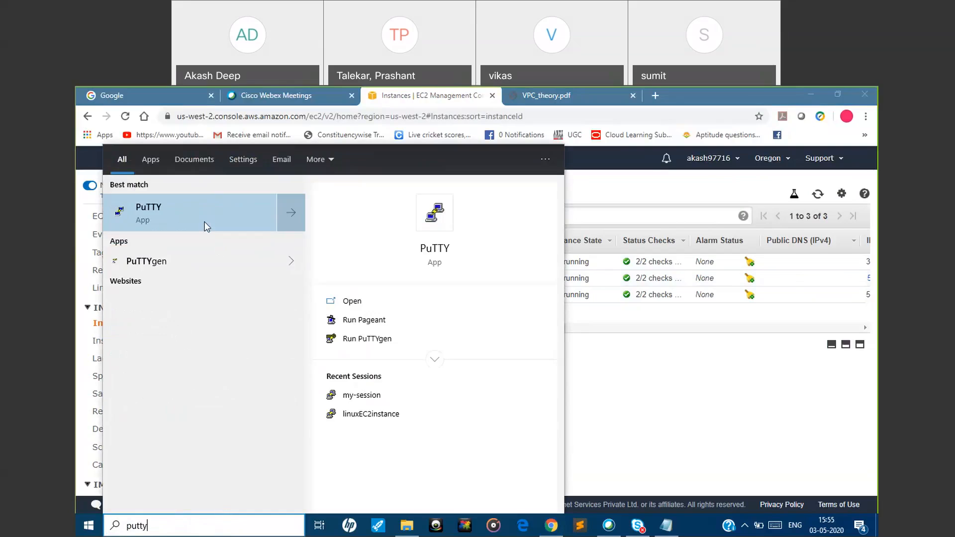
left_click(206, 227)
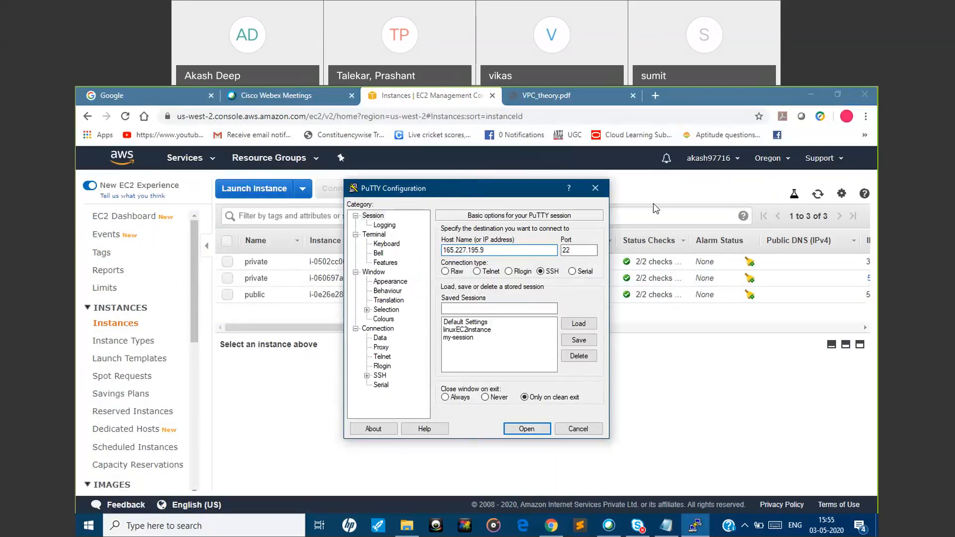
Move the PuTTY Configuration window aside and copy the IPv4 public IP of the public us-west-2a instance
left_click_drag(655, 209, 655, 209)
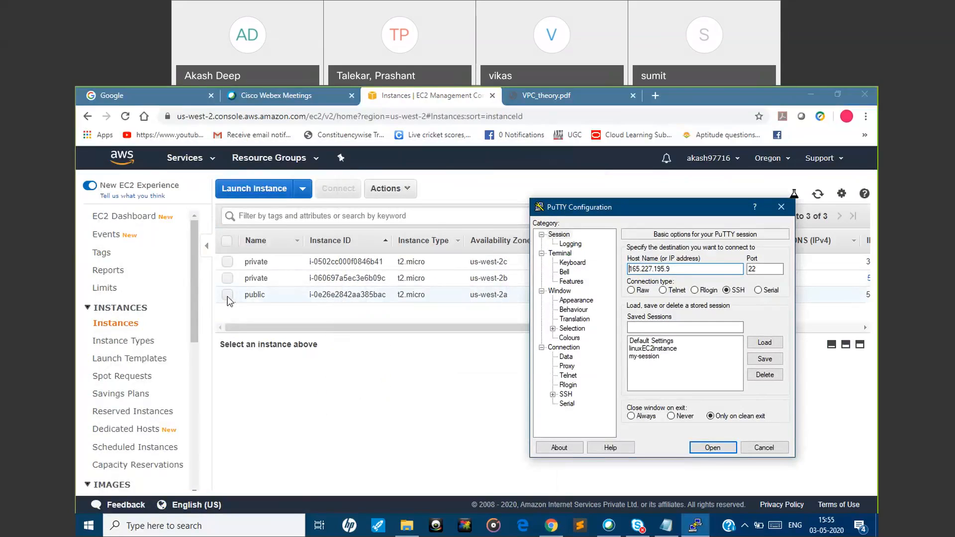
left_click(227, 298)
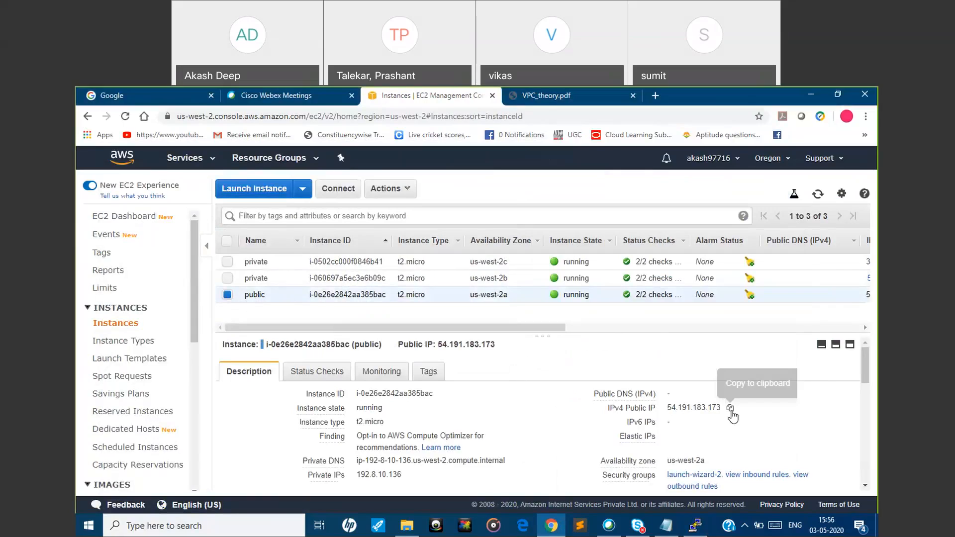
left_click(730, 408)
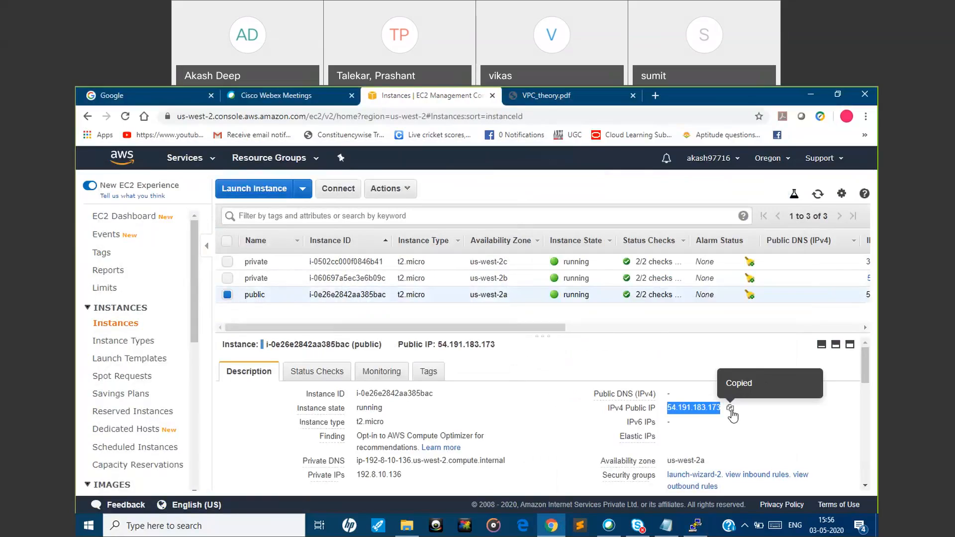
Switch to PuTTY, set the host to 54.191.183.173, and choose oregon305.ppk from Downloads as the SSH private key file
left_click(695, 525)
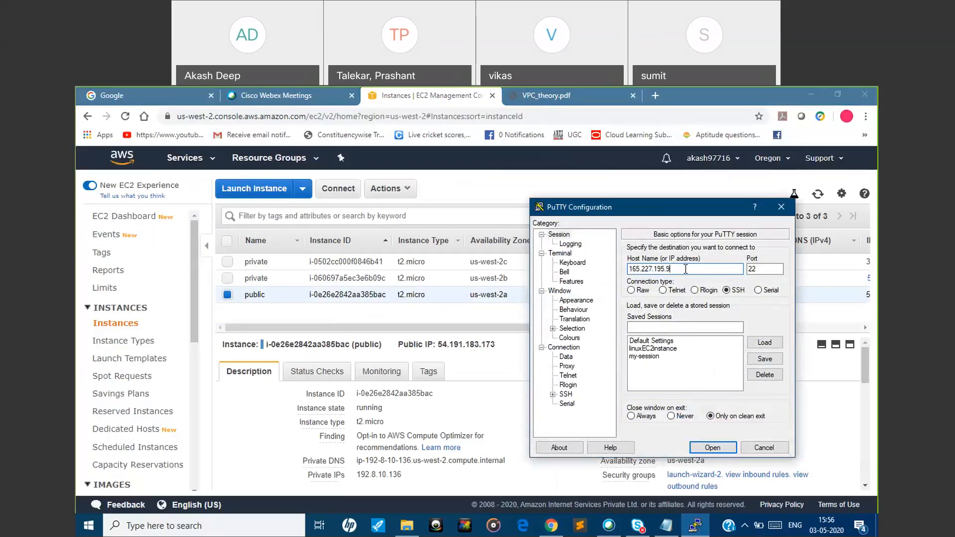
key("ctrl+v")
left_click(552, 393)
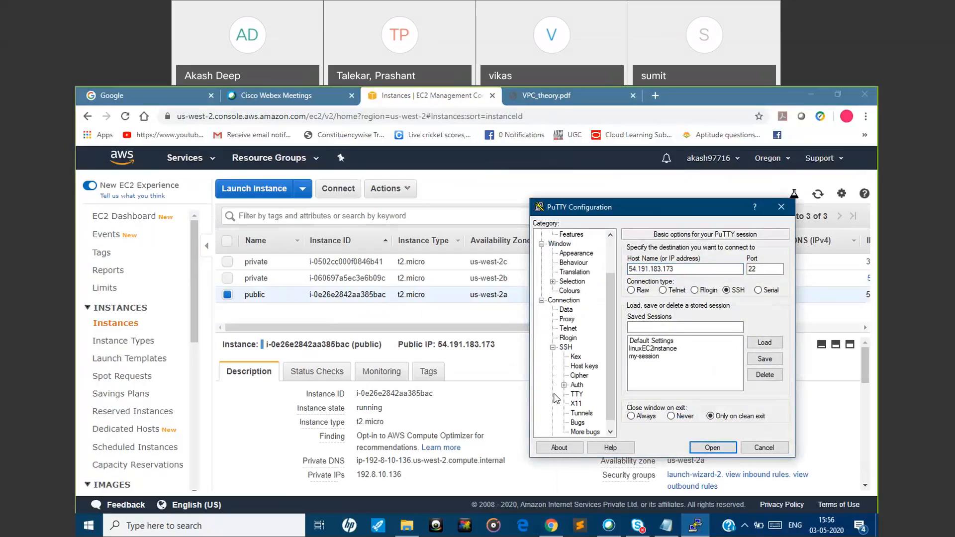
left_click(578, 385)
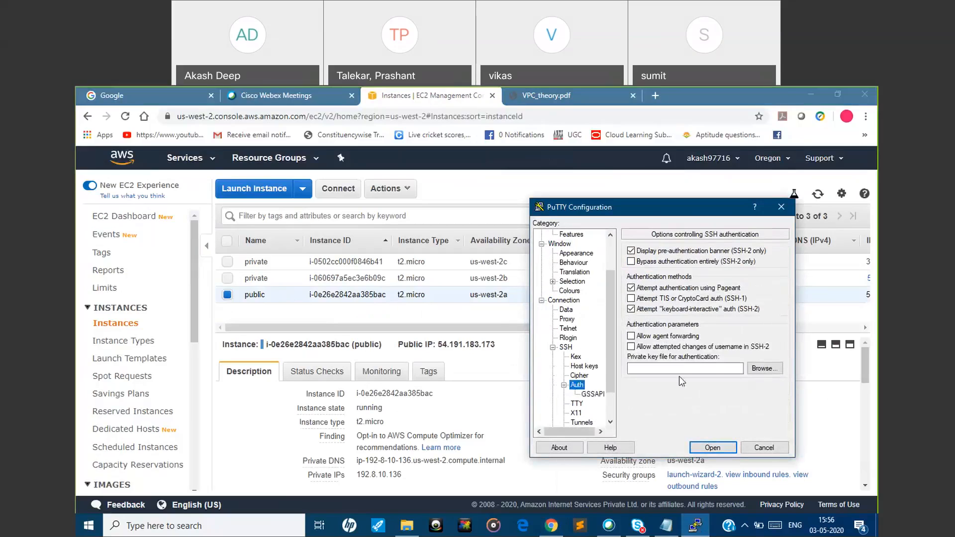
left_click(762, 369)
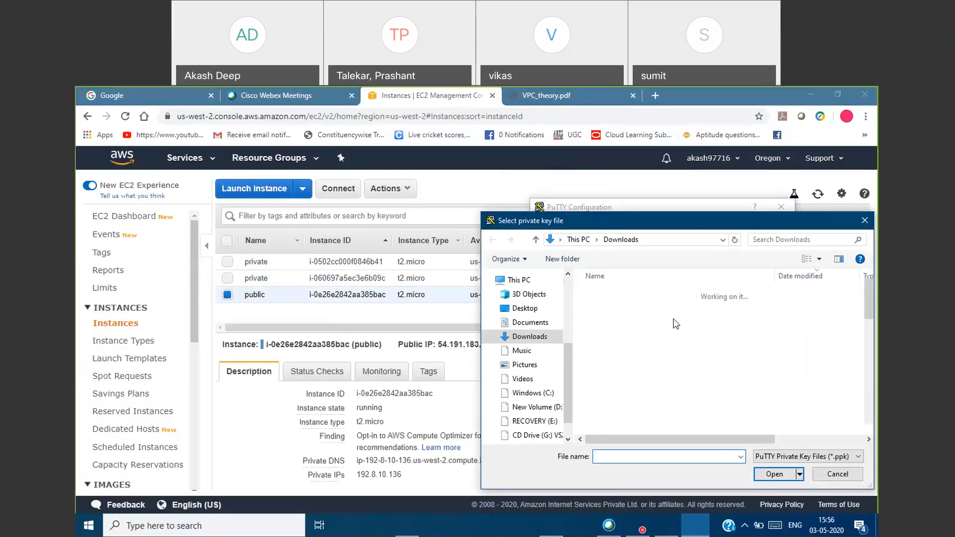
left_click(641, 309)
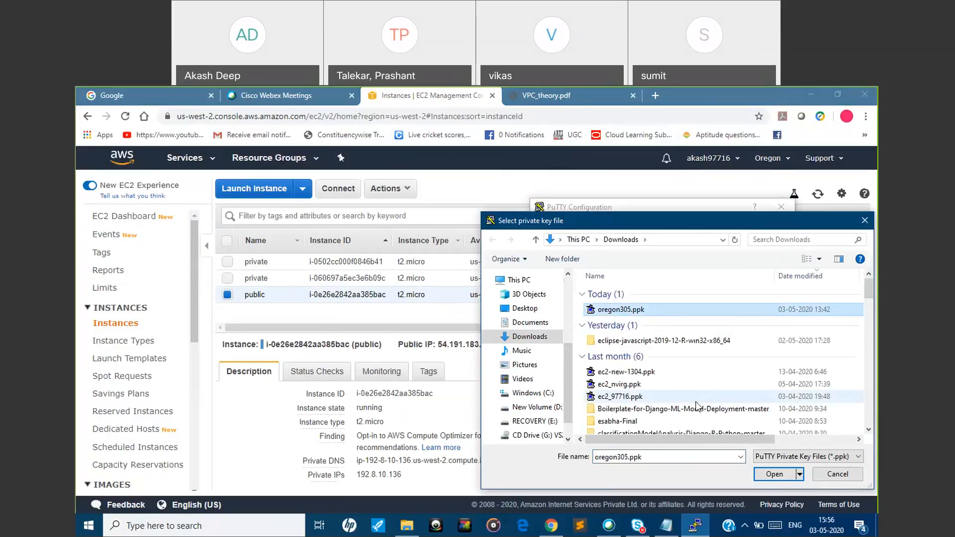
left_click(787, 478)
Open the SSH connection to the public instance, trust its host key, and log in as ec2-user
left_click(707, 447)
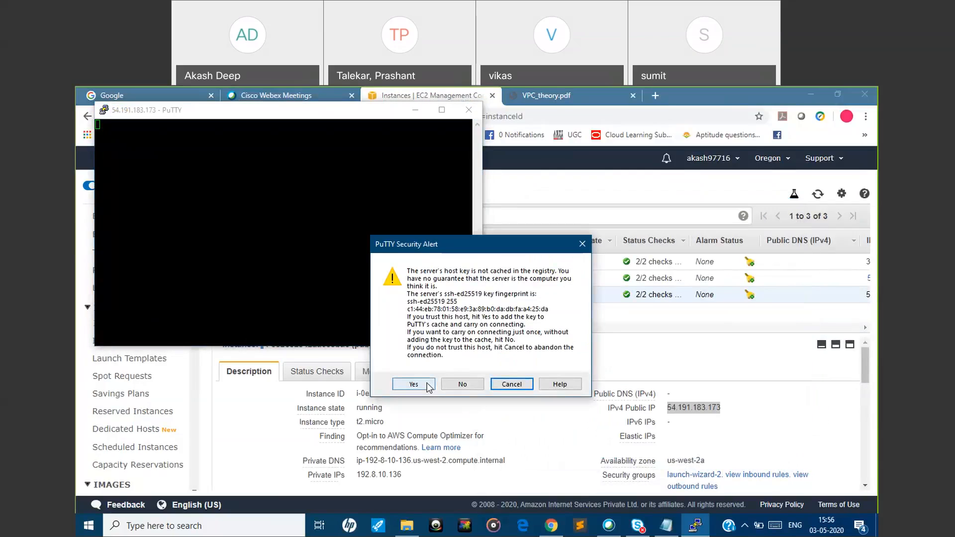
left_click(410, 384)
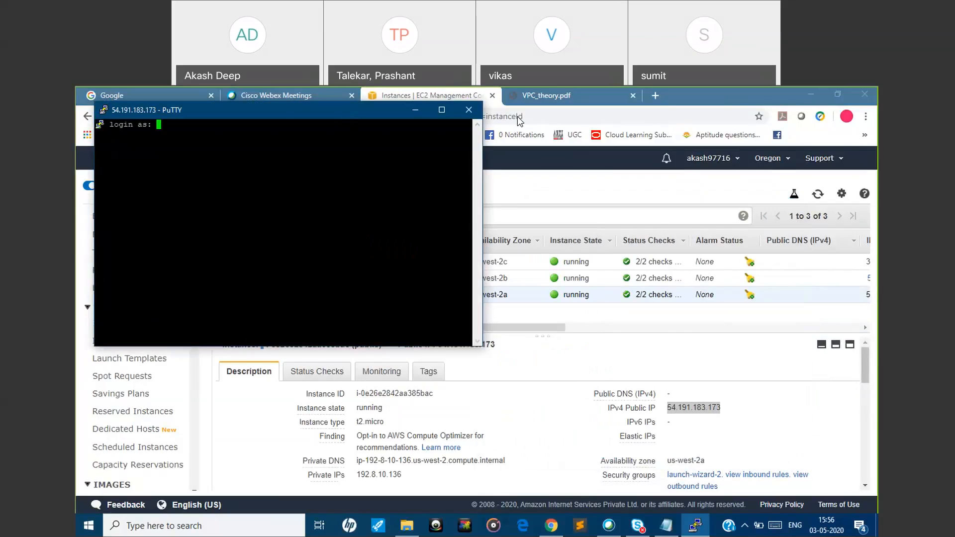
left_click_drag(343, 110, 524, 118)
type("ec2-")
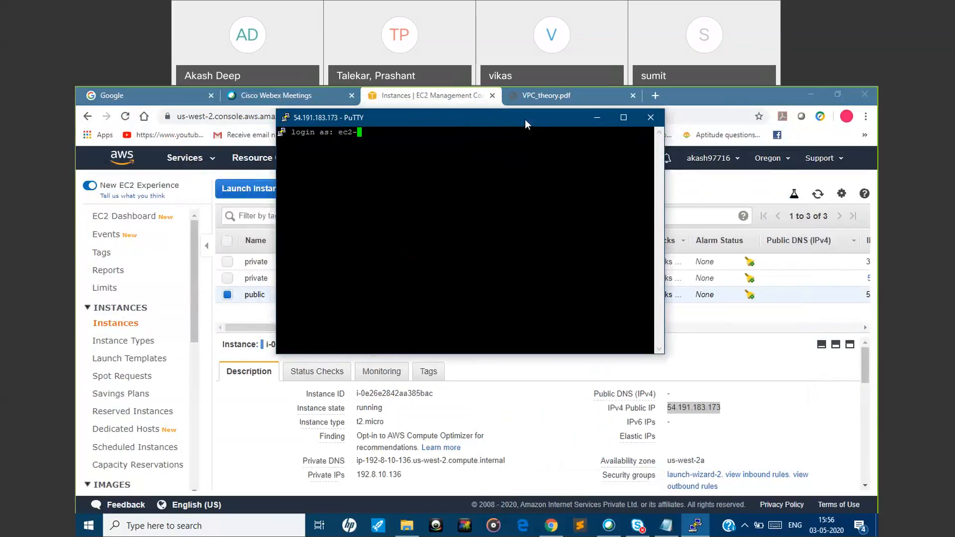
type("user")
key("Return")
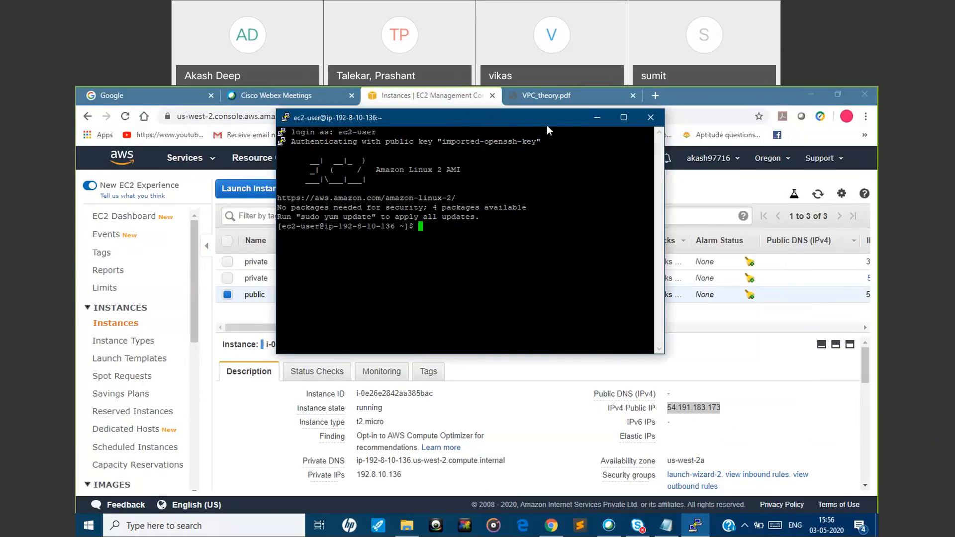
Move the terminal window aside to check the public instance's IPv4 public IP next to the open session
left_click_drag(546, 120, 464, 349)
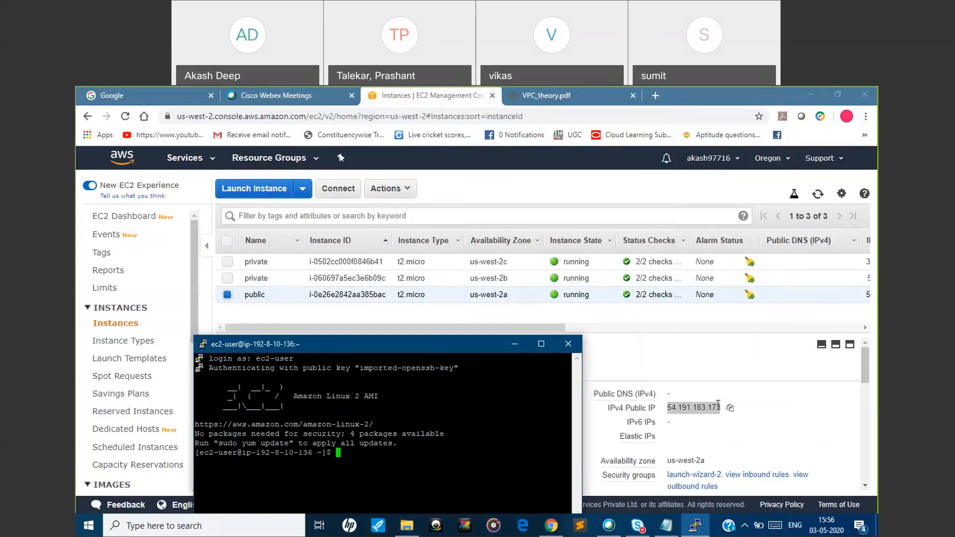
left_click(728, 409)
left_click_drag(524, 341, 564, 245)
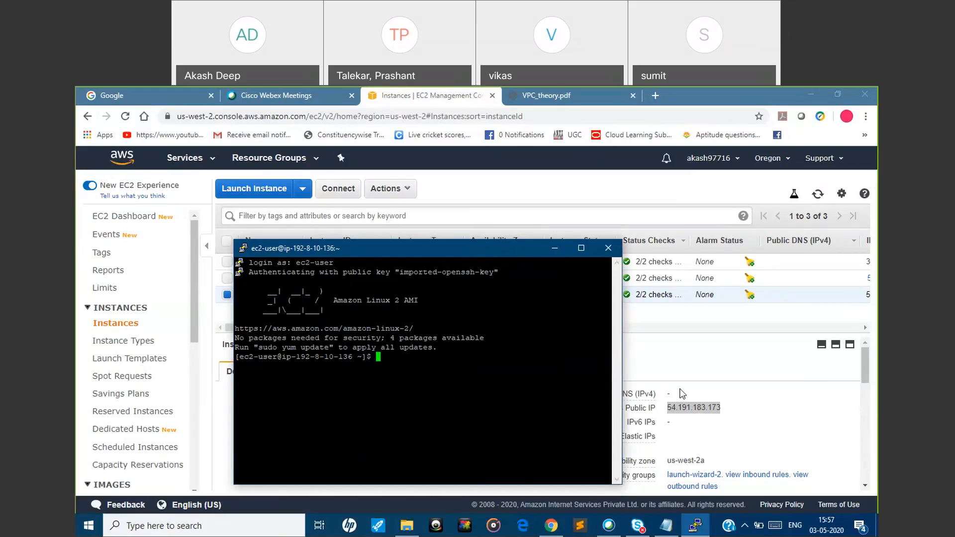
Minimize the terminal and copy the IPv4 public IP of the private us-west-2c instance
left_click(706, 528)
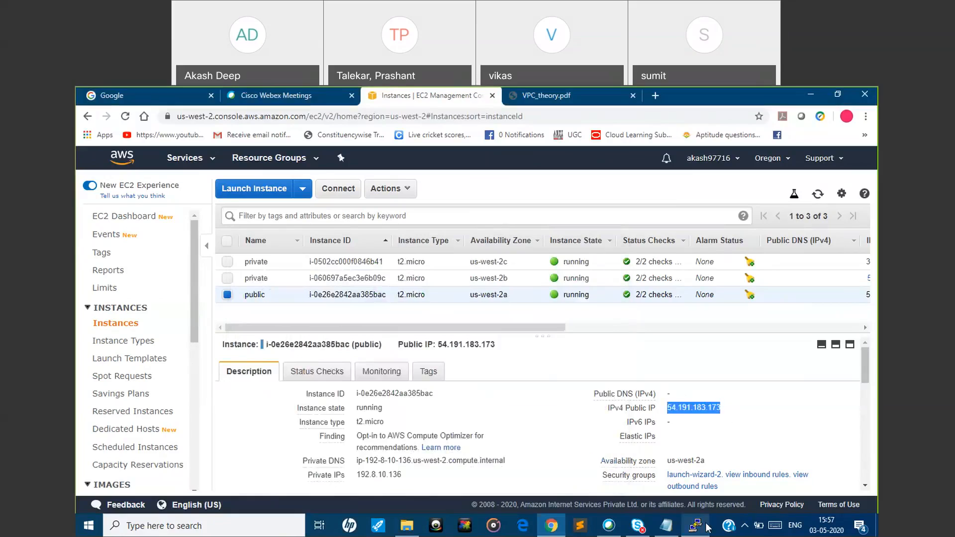
right_click(707, 527)
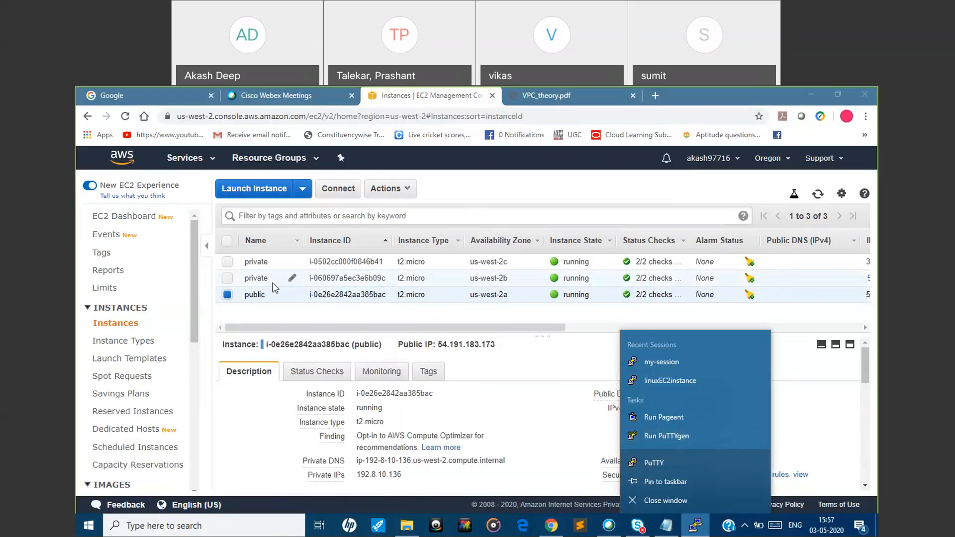
left_click(228, 295)
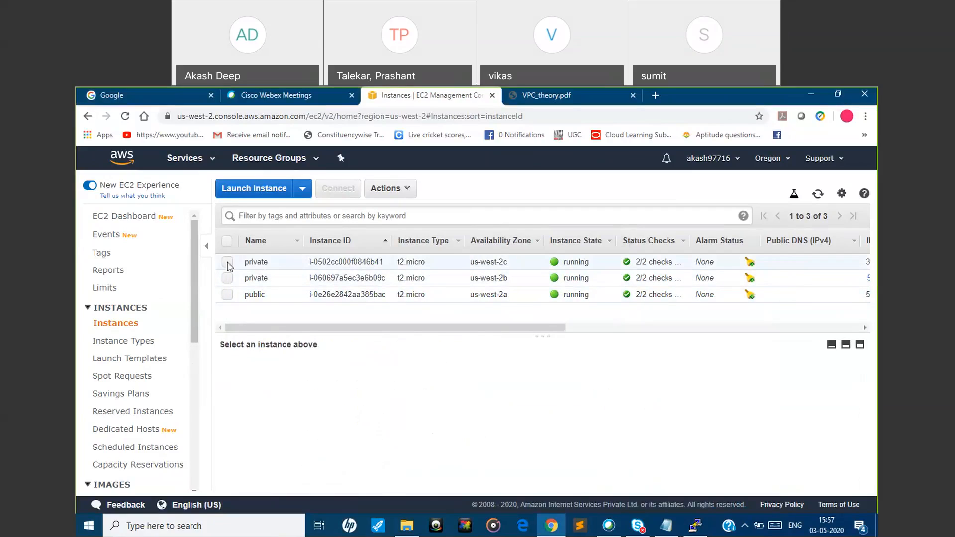
left_click(227, 262)
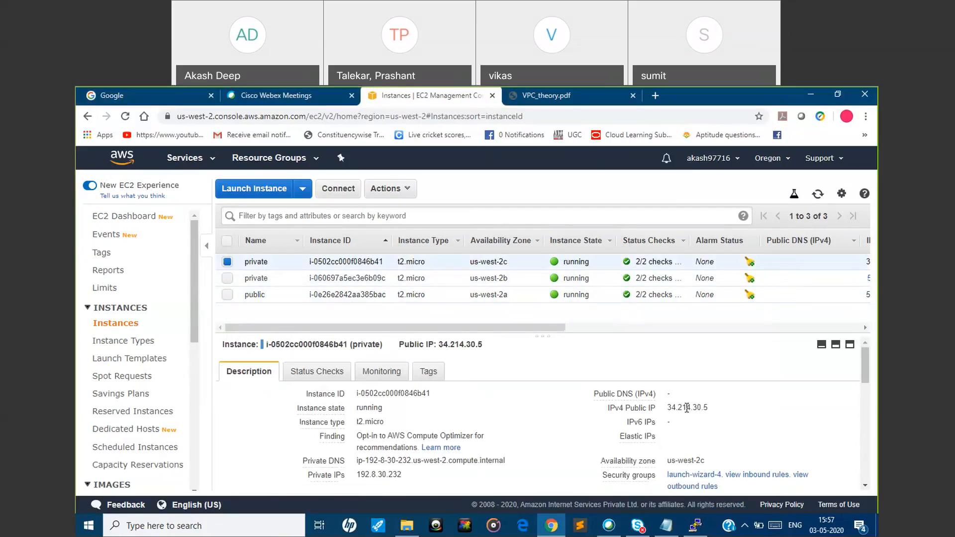
left_click(717, 409)
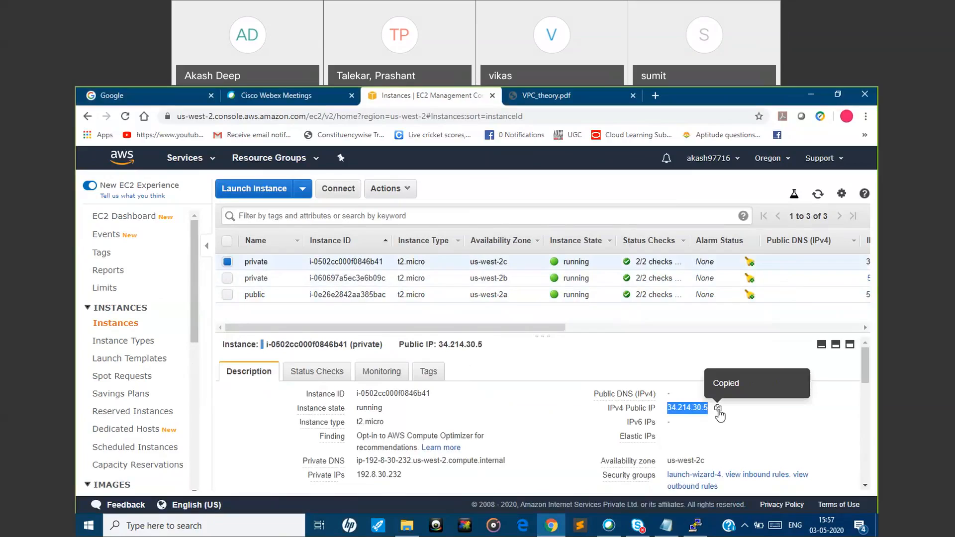
Start another PuTTY session and choose oregon305.ppk from Downloads as its SSH private key file
right_click(695, 525)
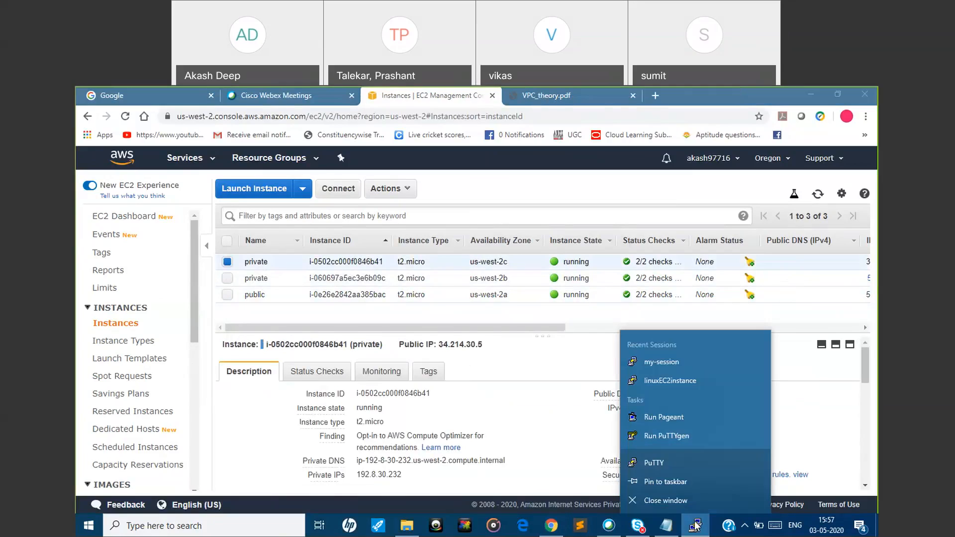
left_click(675, 462)
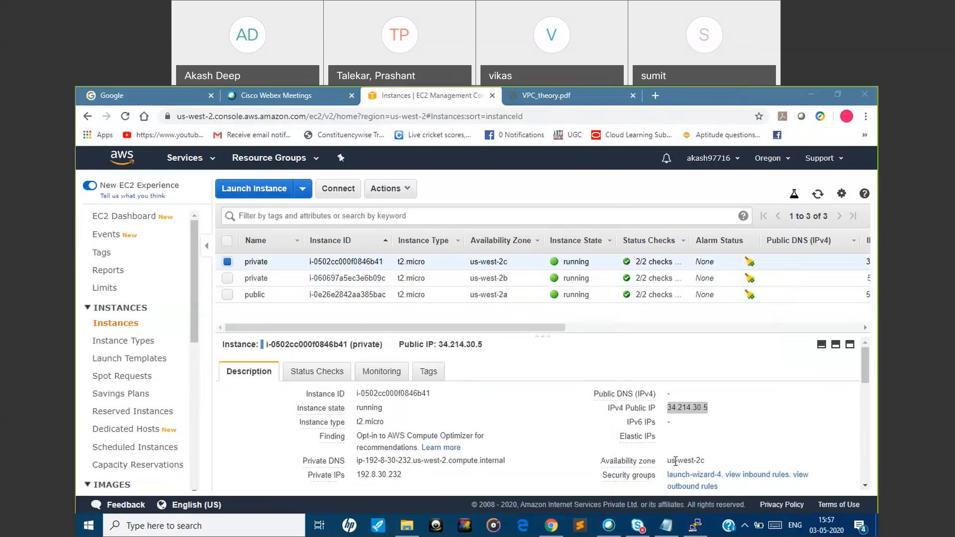
scroll(368, 380, "down", 2)
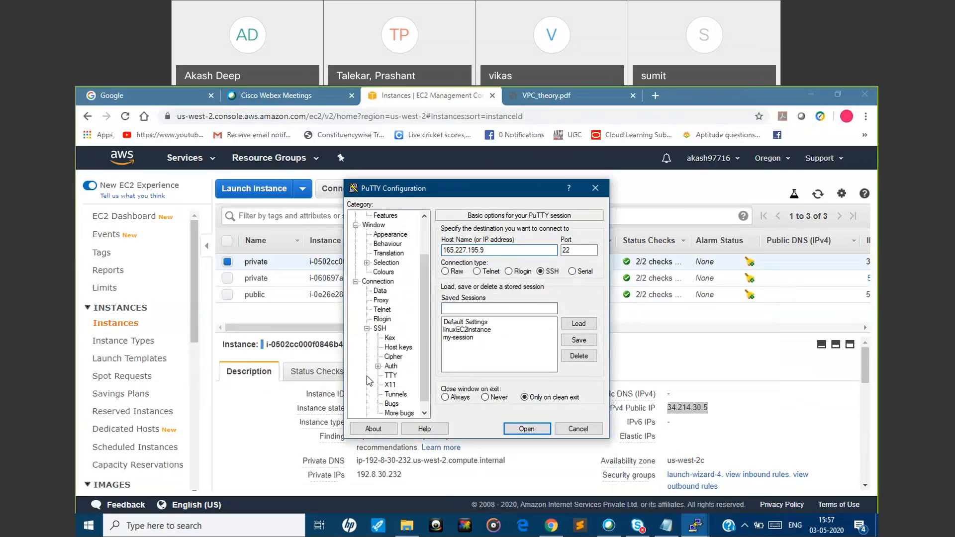
left_click(391, 367)
left_click(572, 349)
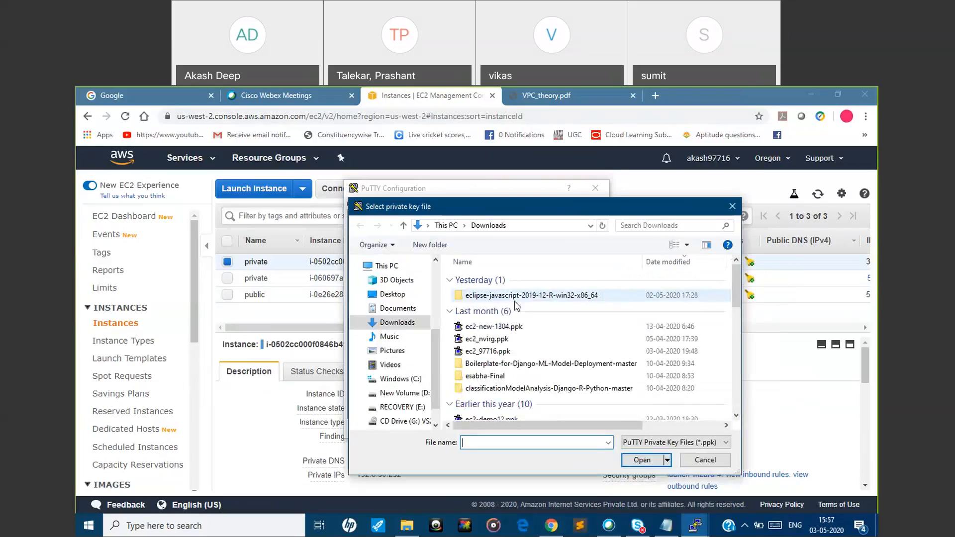
left_click(515, 295)
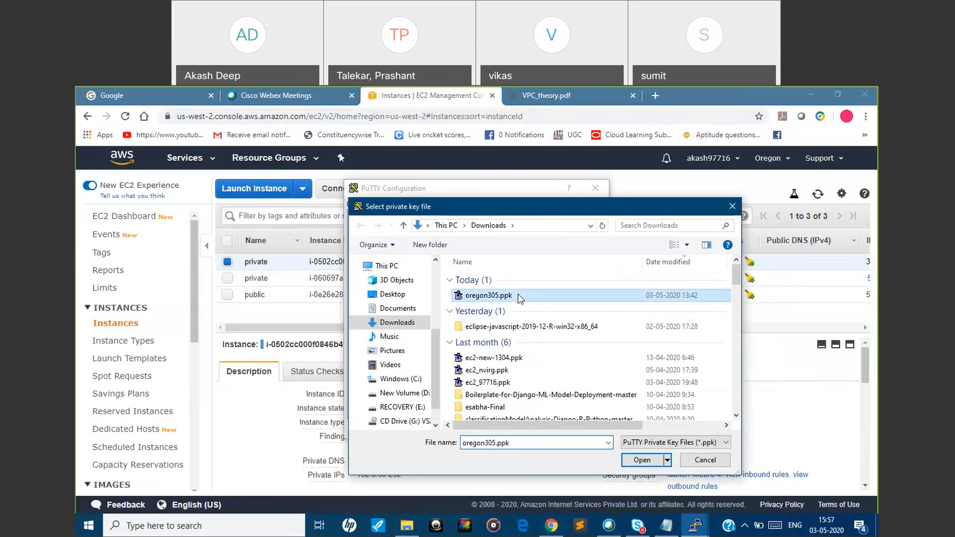
left_click(642, 460)
Return to the basic session options and set the host name to 34.214.30.5
left_click_drag(425, 369, 416, 268)
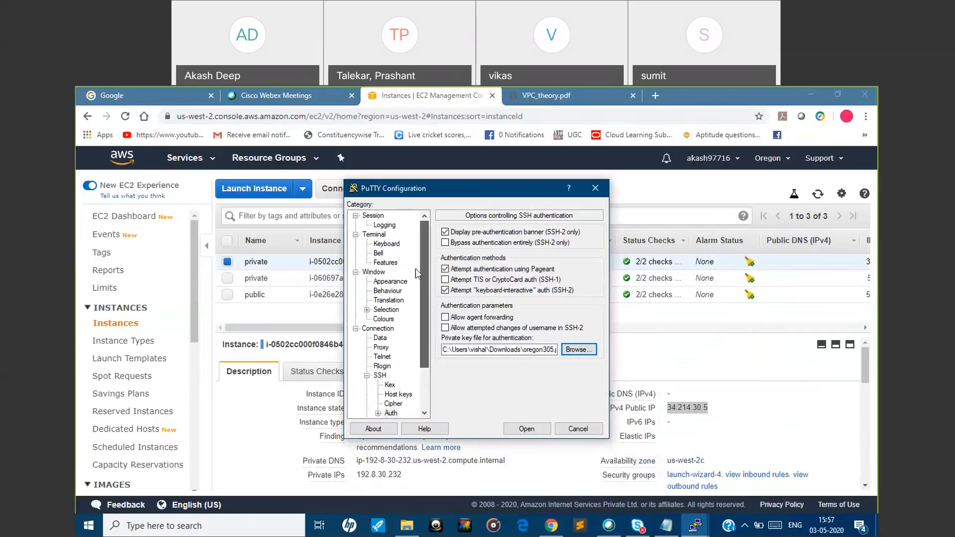
left_click(381, 225)
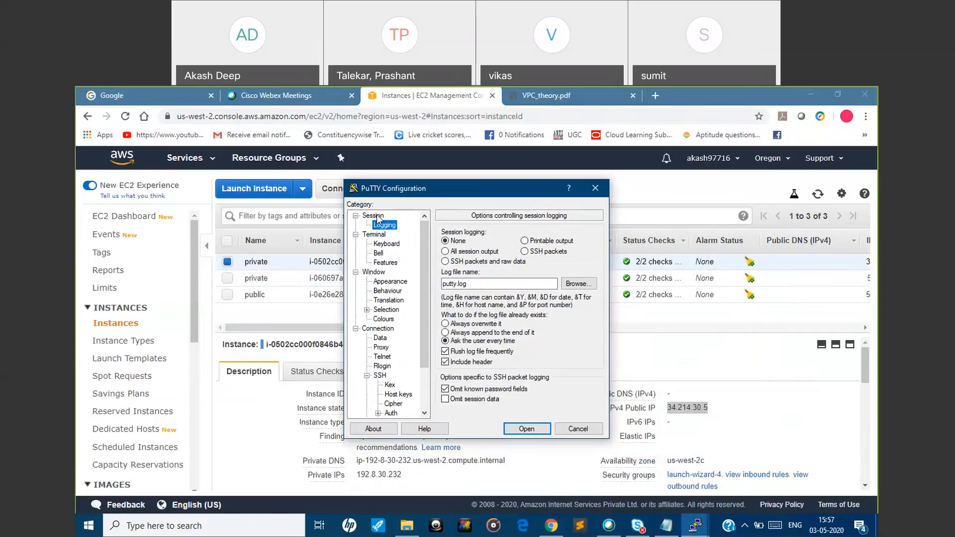
left_click(377, 215)
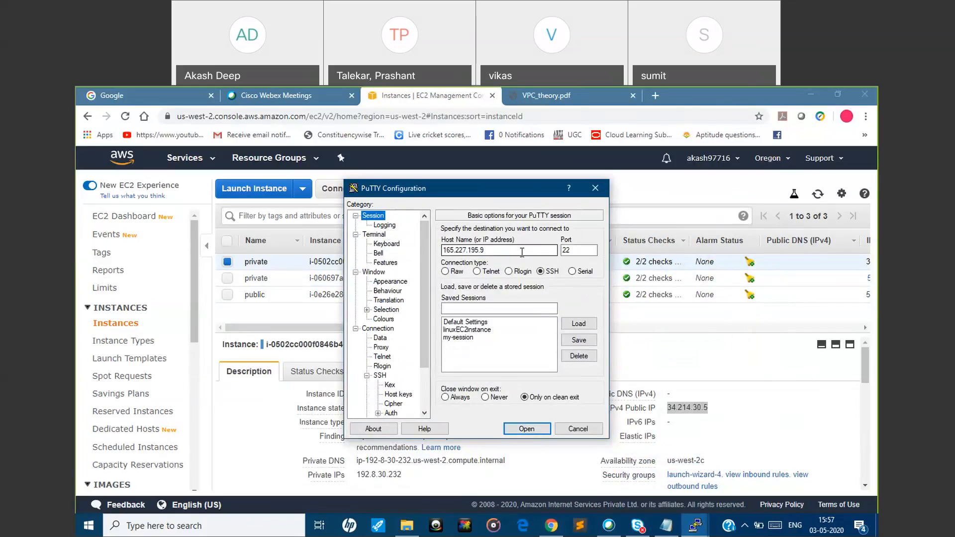
key("Tab")
key("ctrl+v")
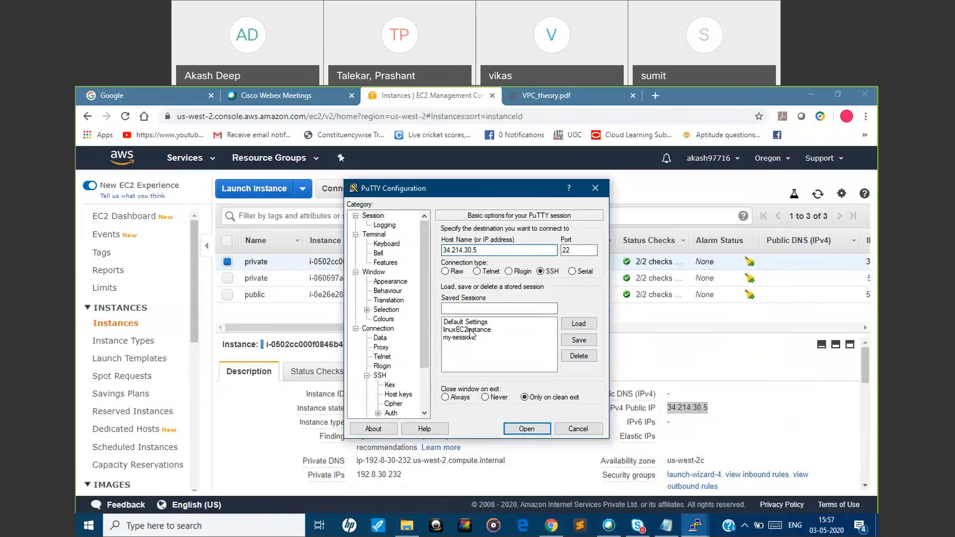
Try to open the SSH connection to the private us-west-2c instance, and close its session window
left_click(516, 430)
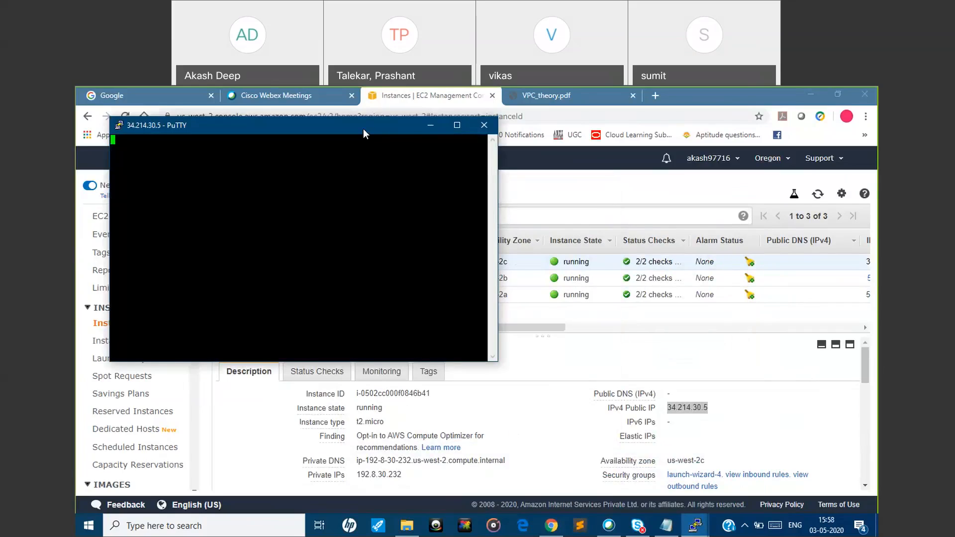
left_click_drag(298, 125, 435, 132)
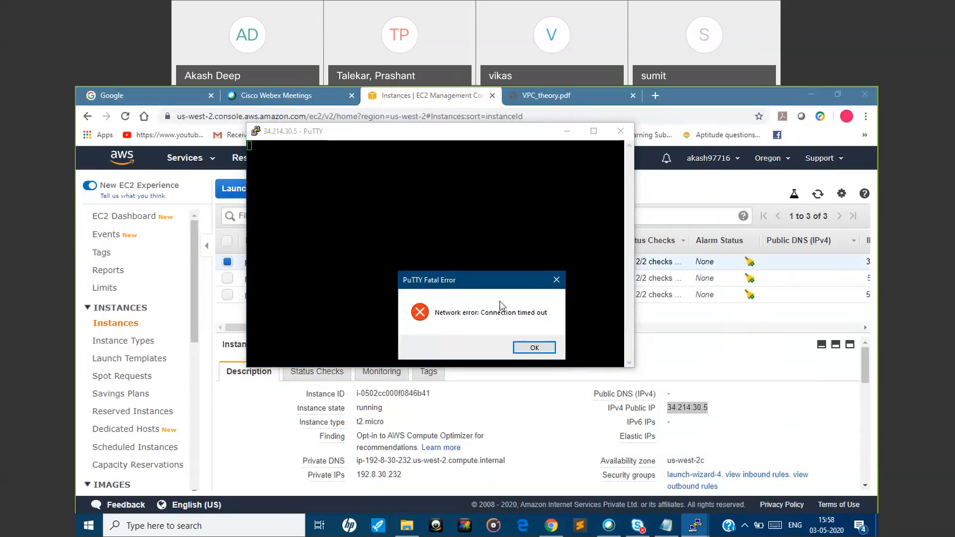
left_click(531, 349)
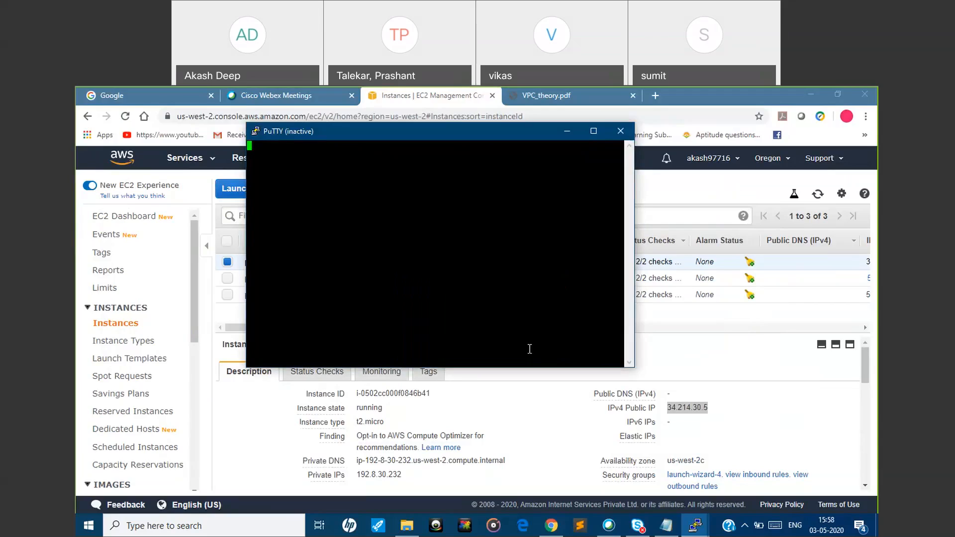
left_click(620, 131)
Select only the private us-west-2b instance and copy its IPv4 public IP
left_click(228, 261)
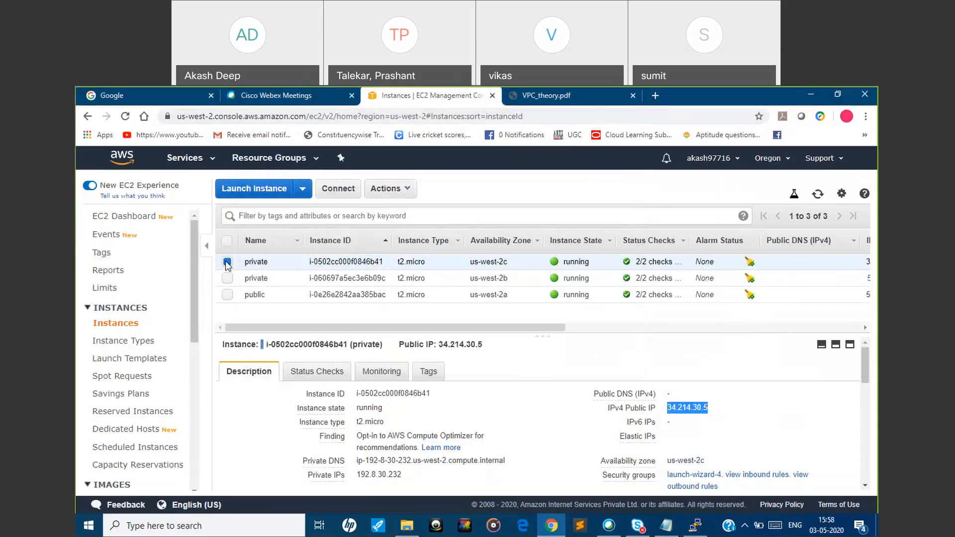
left_click(226, 278)
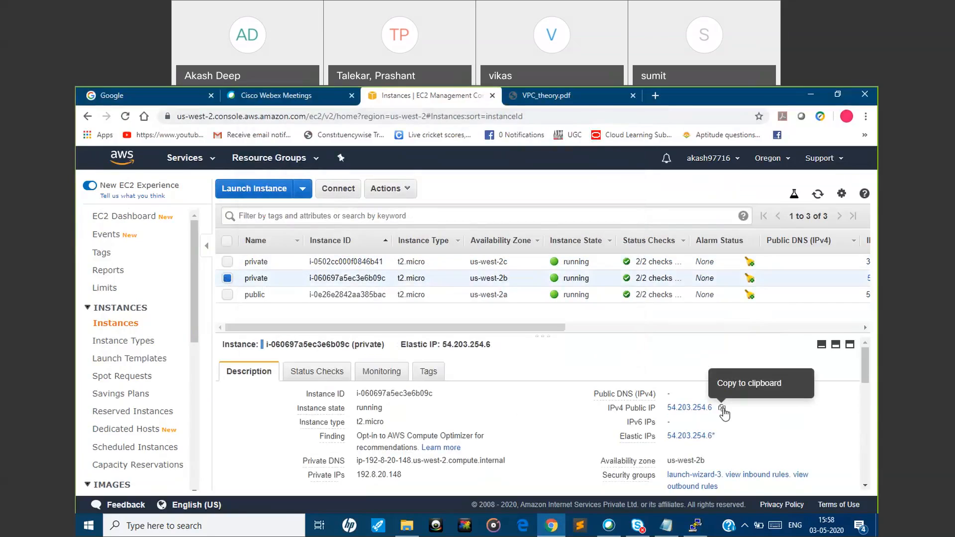
left_click(722, 409)
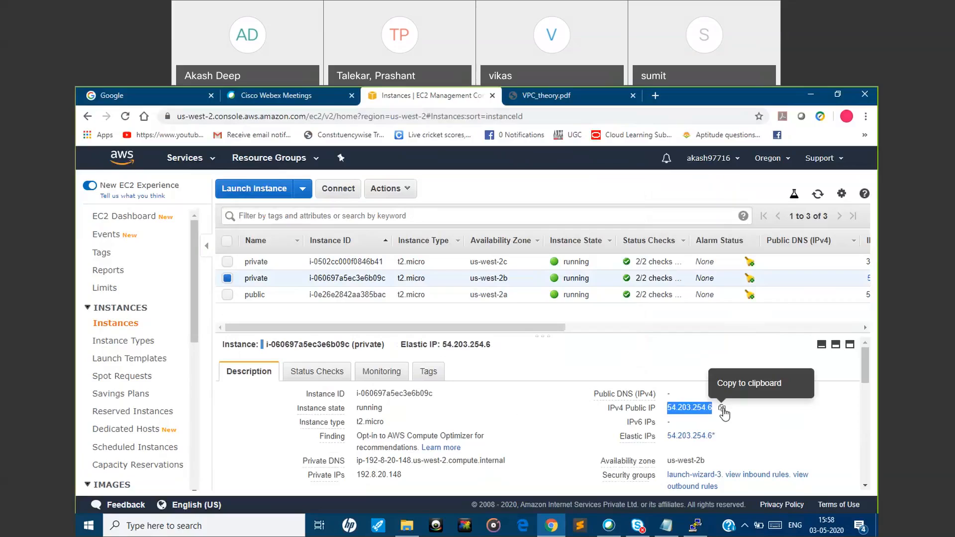
Start a new PuTTY session and set its host name to 54.203.254.6
right_click(697, 523)
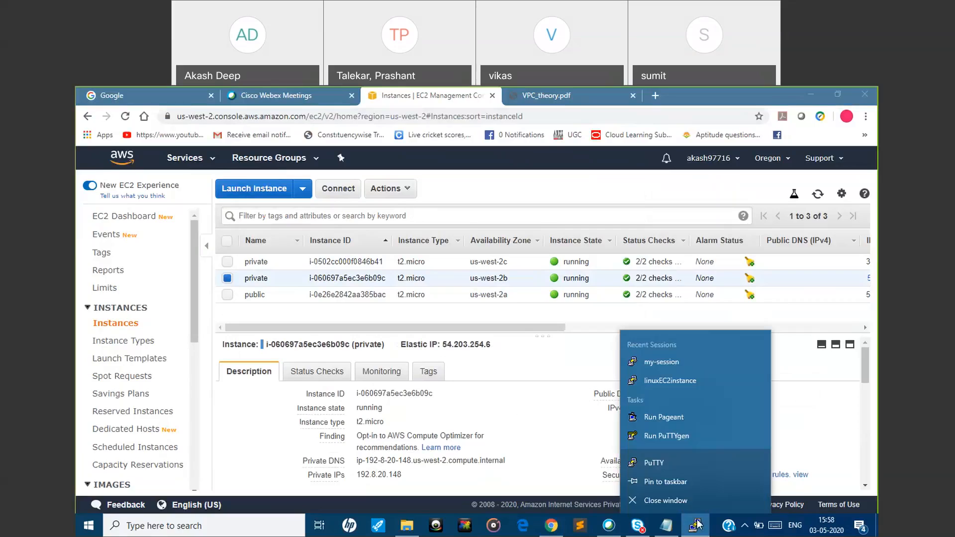
left_click(669, 461)
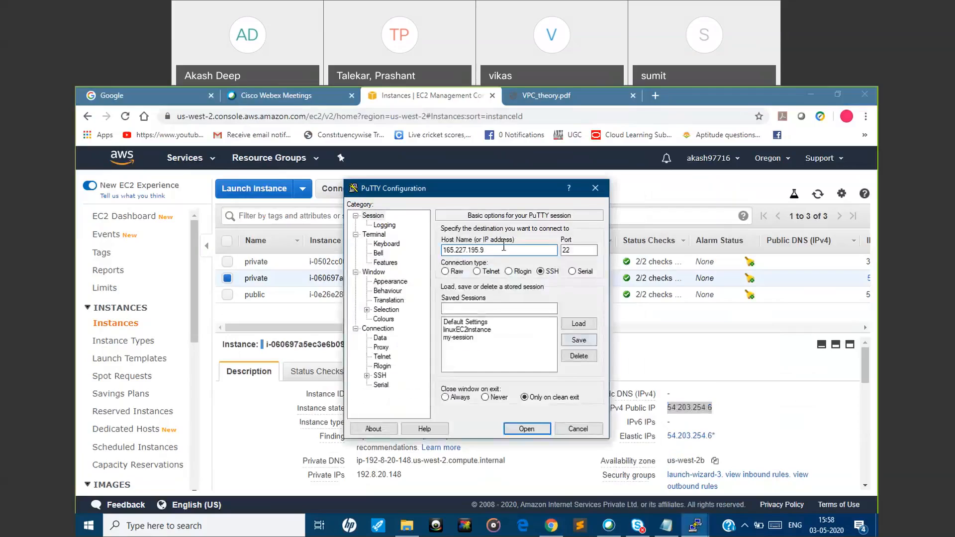
left_click_drag(502, 248, 415, 240)
key("ctrl+v")
Set oregon305.ppk from Downloads as the private key file for the session's SSH authentication
left_click(366, 375)
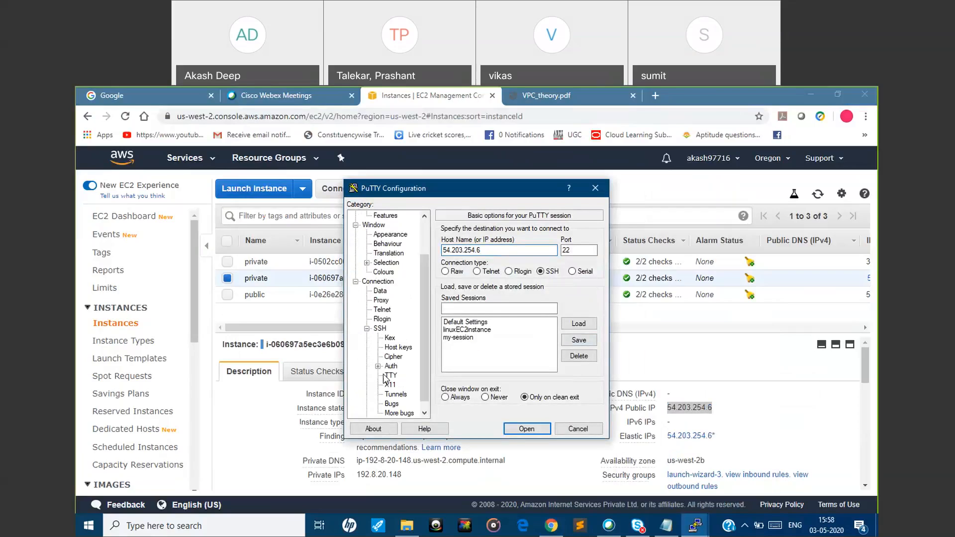
double_click(391, 366)
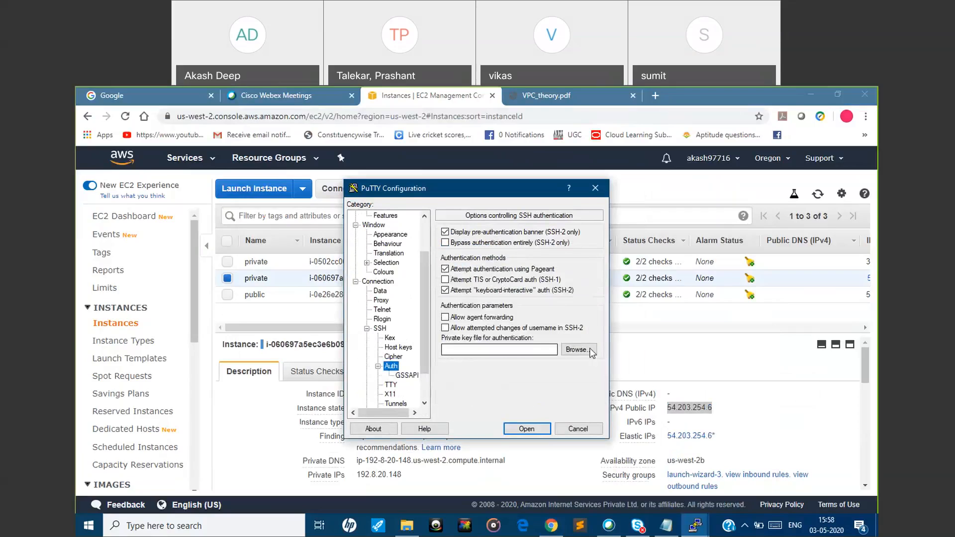
left_click(576, 349)
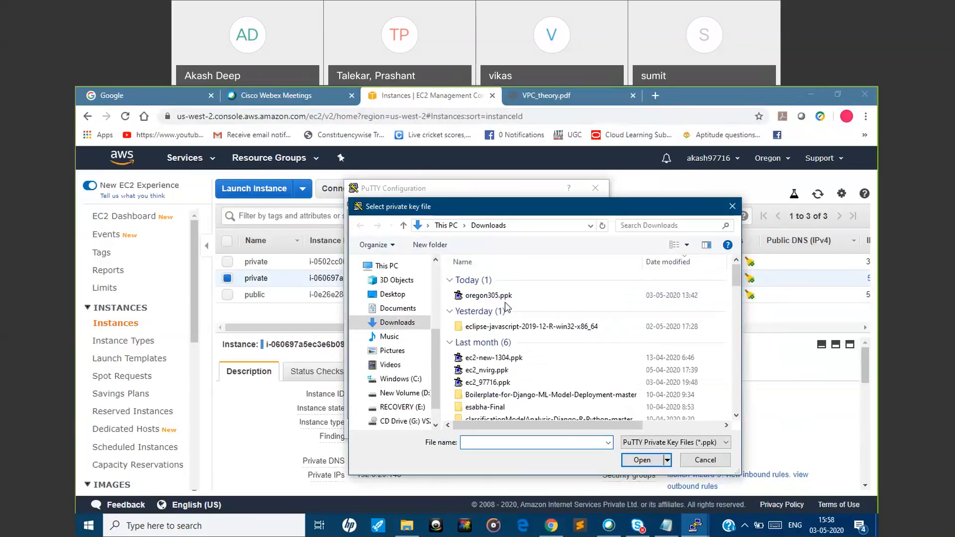
left_click(500, 296)
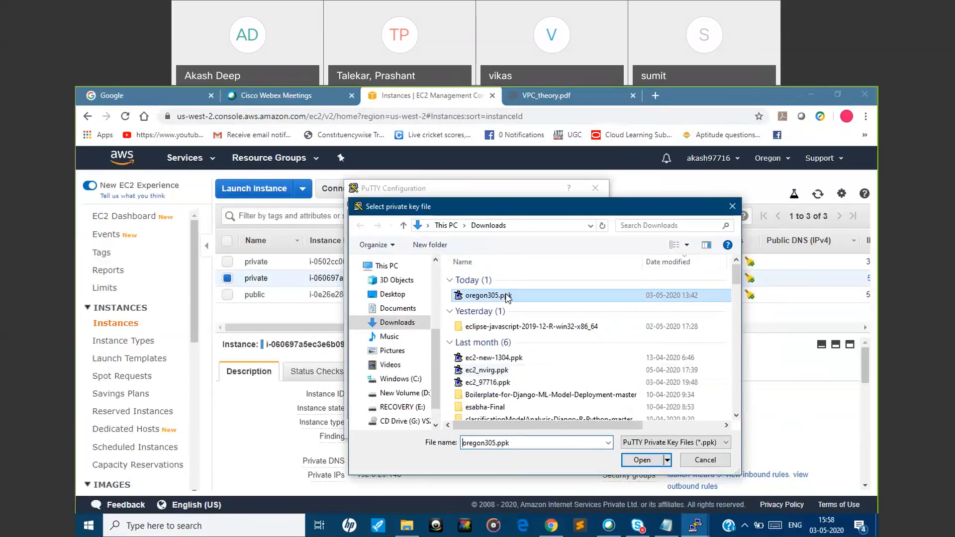
left_click(642, 460)
Try to open the SSH connection to the private us-west-2b instance from the basic session options, and close its session window
left_click_drag(427, 347, 424, 263)
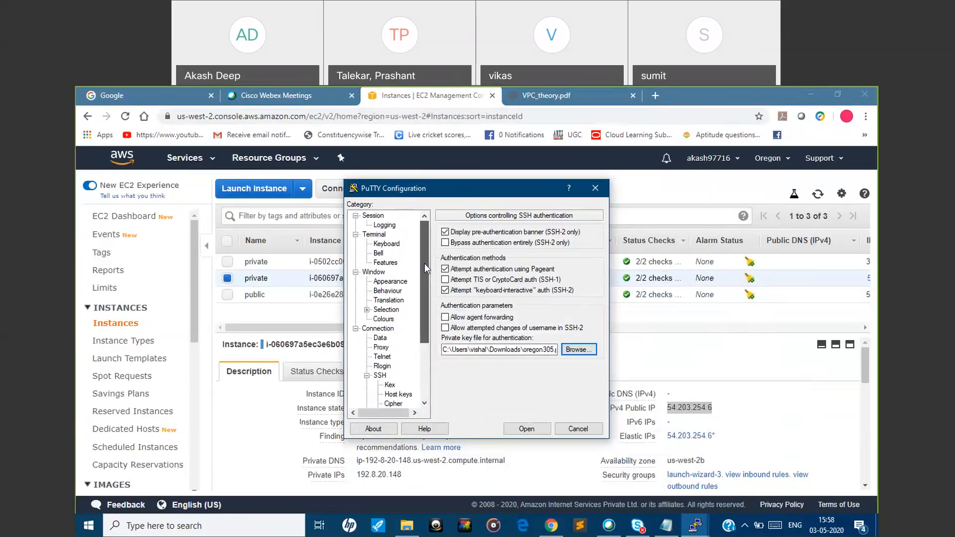
left_click(374, 217)
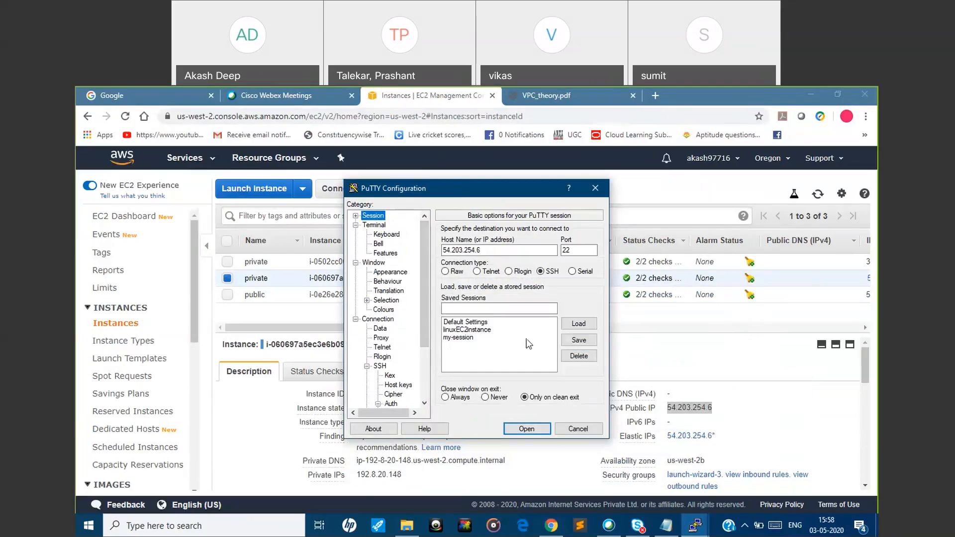
left_click(526, 428)
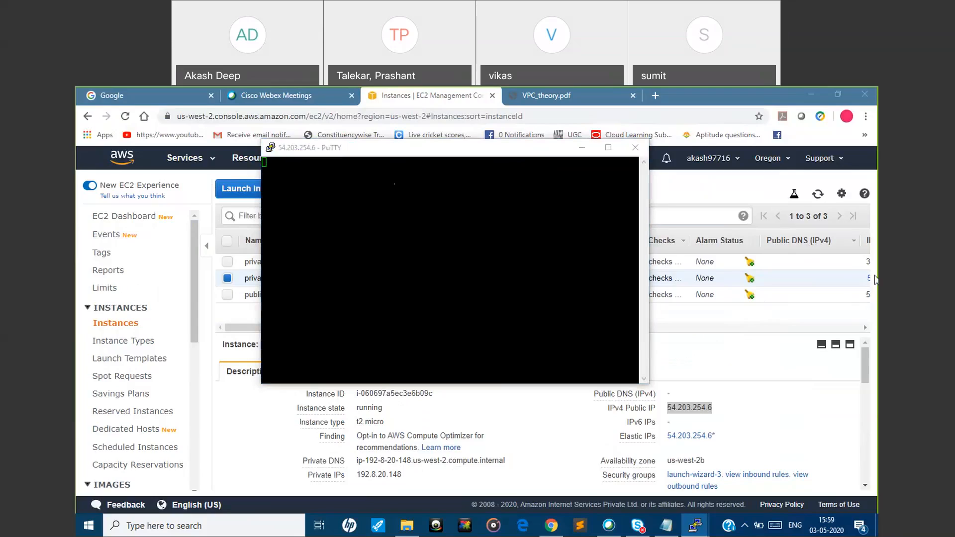
left_click(485, 153)
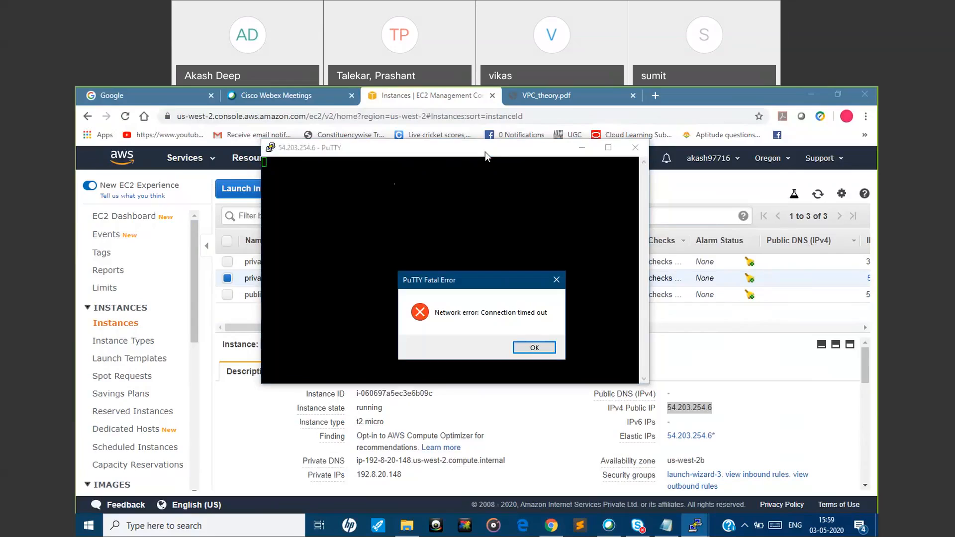
left_click(528, 347)
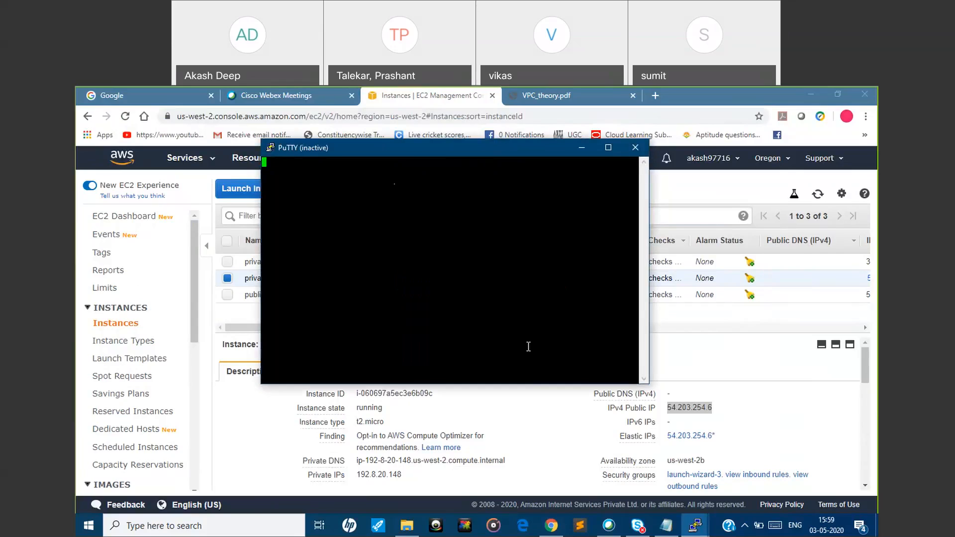
left_click(635, 147)
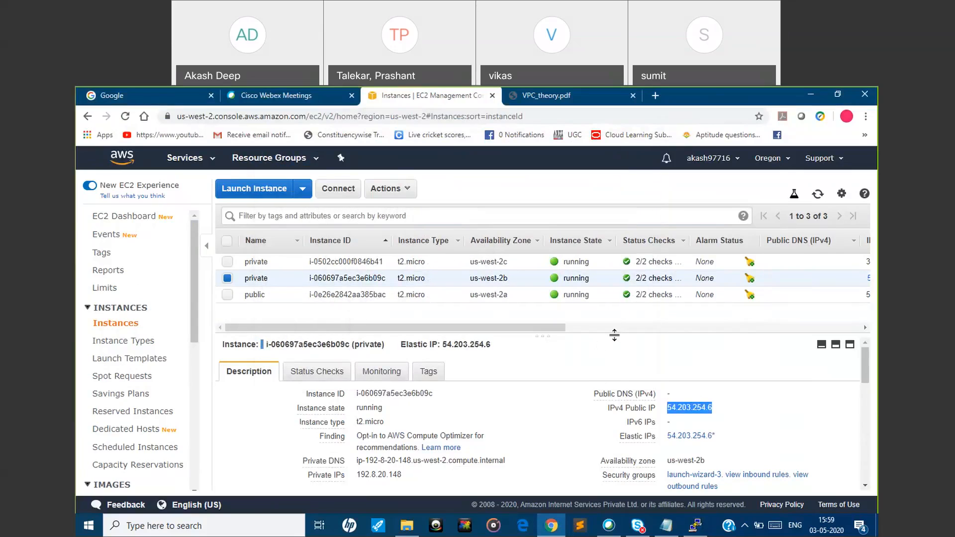
Examine the public and private subnet diagram in VPC_theory.pdf alongside the EC2 instance list and the public instance's open PuTTY session
left_click_drag(547, 328, 527, 333)
left_click(577, 96)
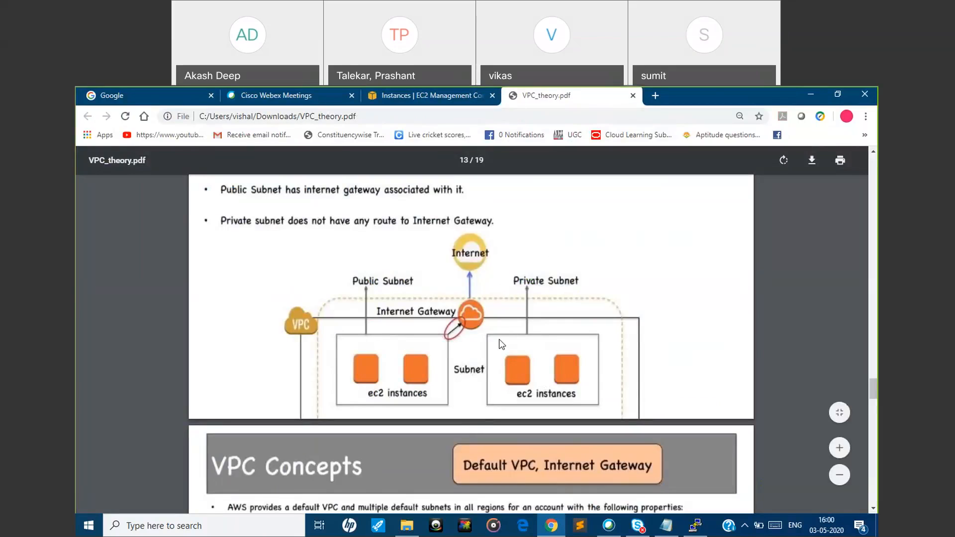
left_click(395, 94)
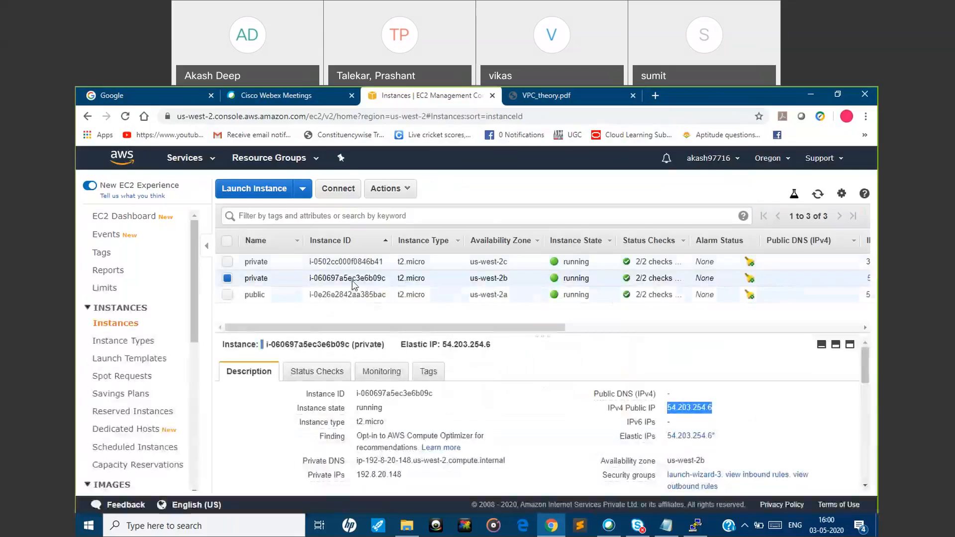
left_click(502, 280)
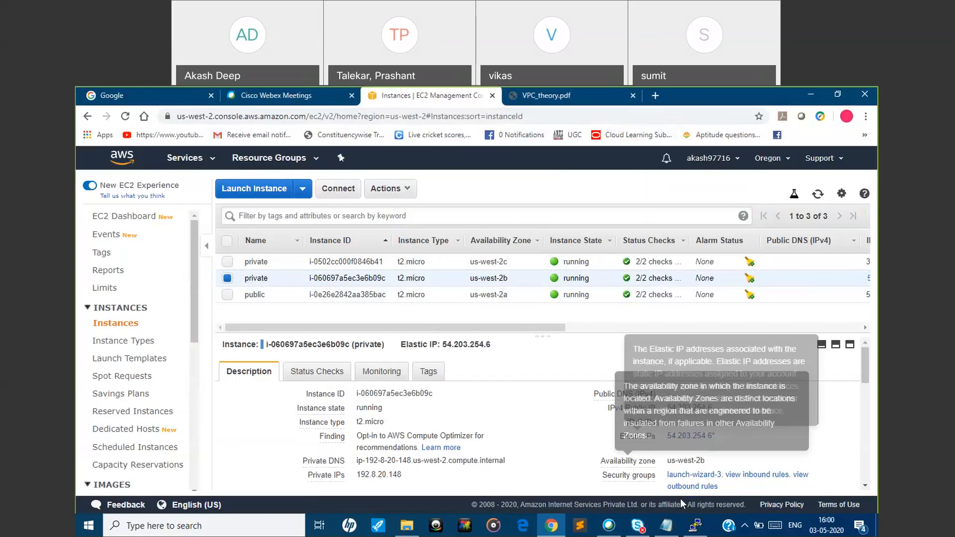
left_click(695, 526)
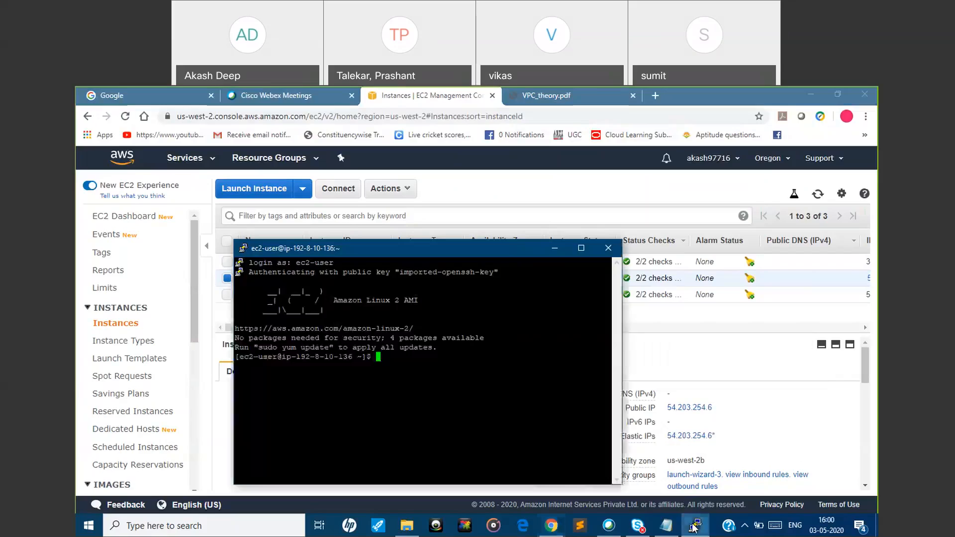
left_click(554, 248)
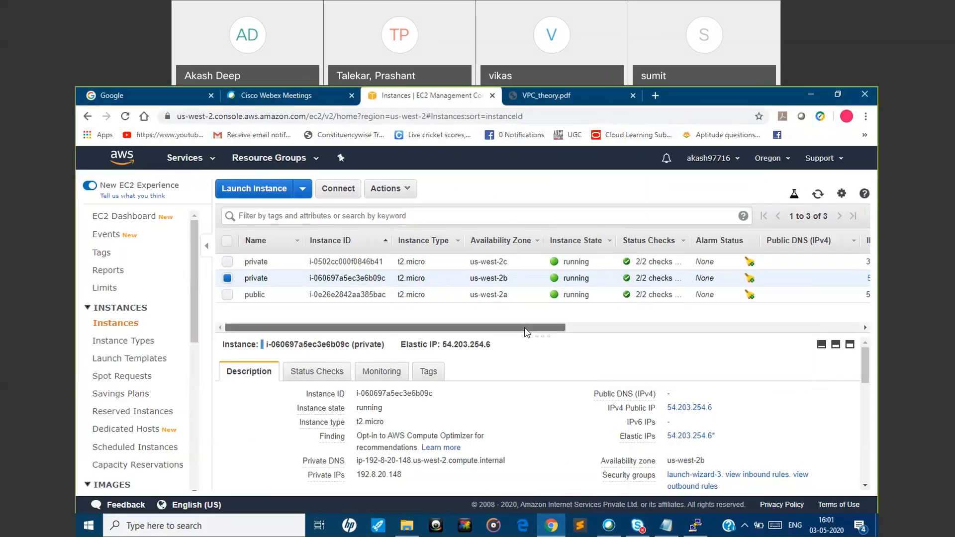
left_click_drag(526, 327, 389, 276)
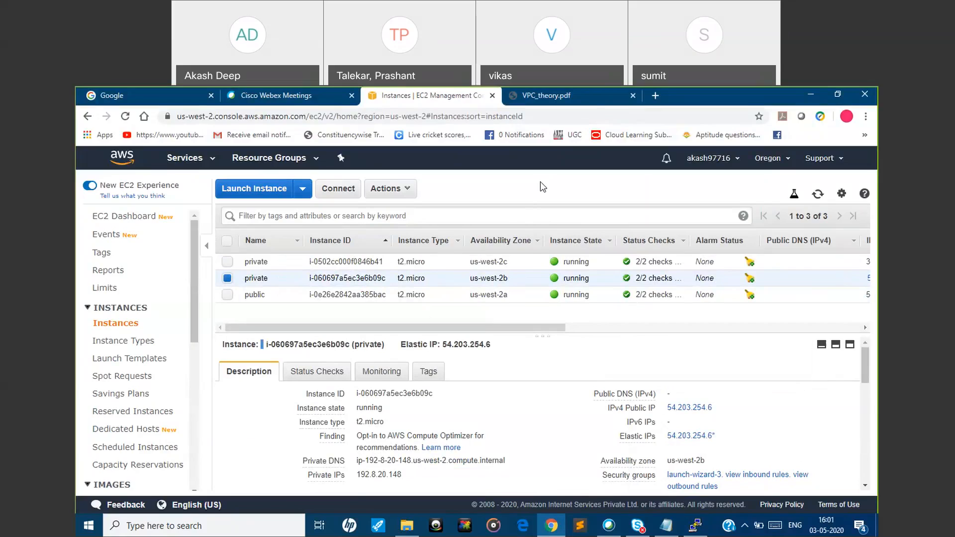
left_click(547, 95)
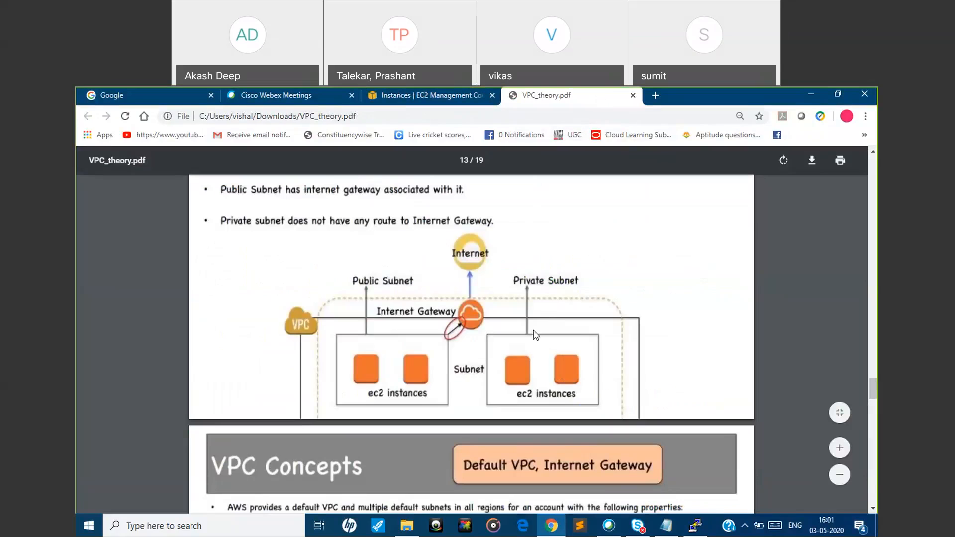
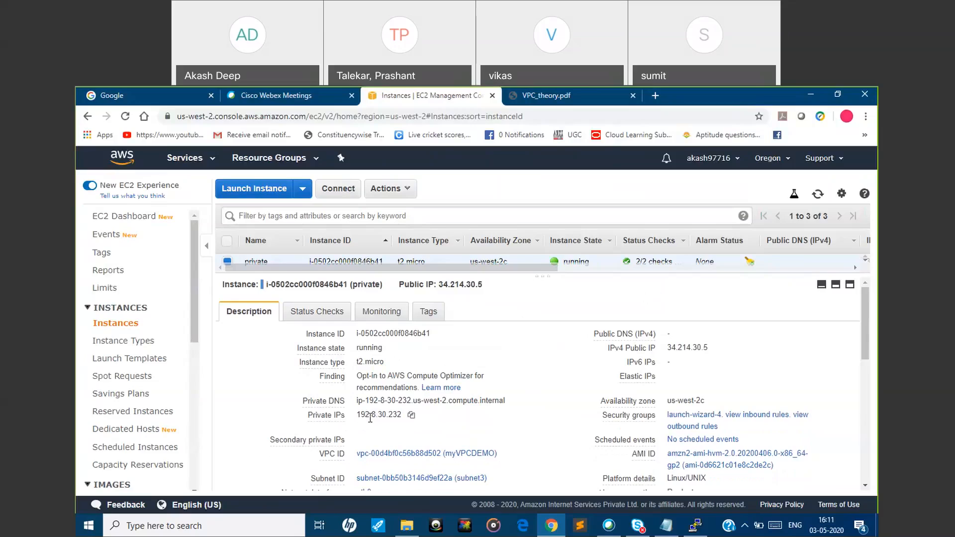
Check the private IP of the us-west-2c private instance, and open the Oregon VPC list in the VPC service
left_click_drag(386, 414, 347, 421)
left_click_drag(193, 305, 189, 431)
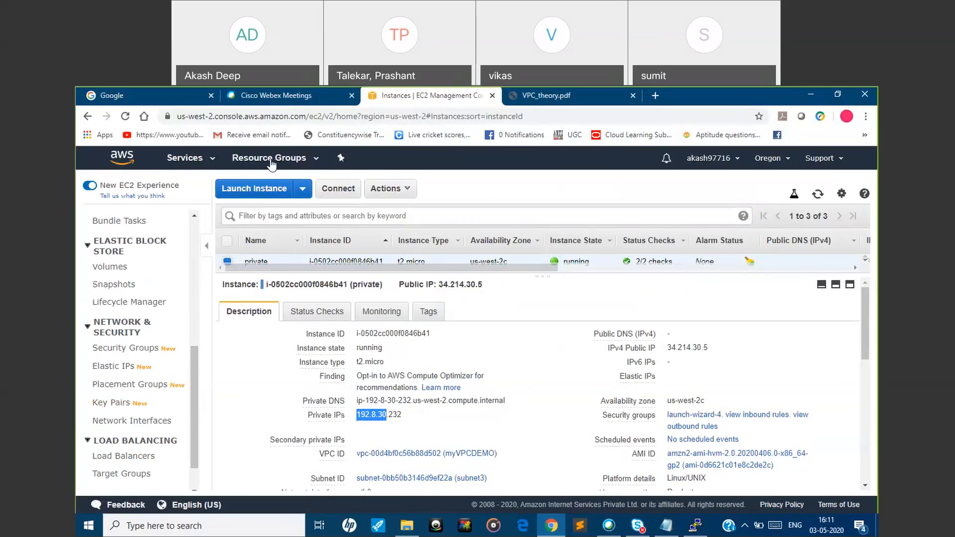
left_click(202, 162)
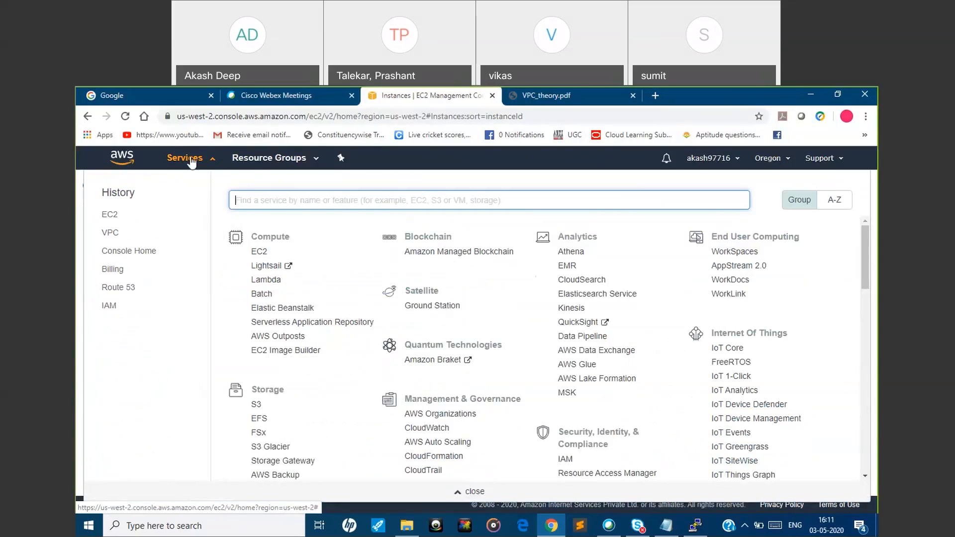
left_click(207, 162)
left_click(208, 162)
type("vpc")
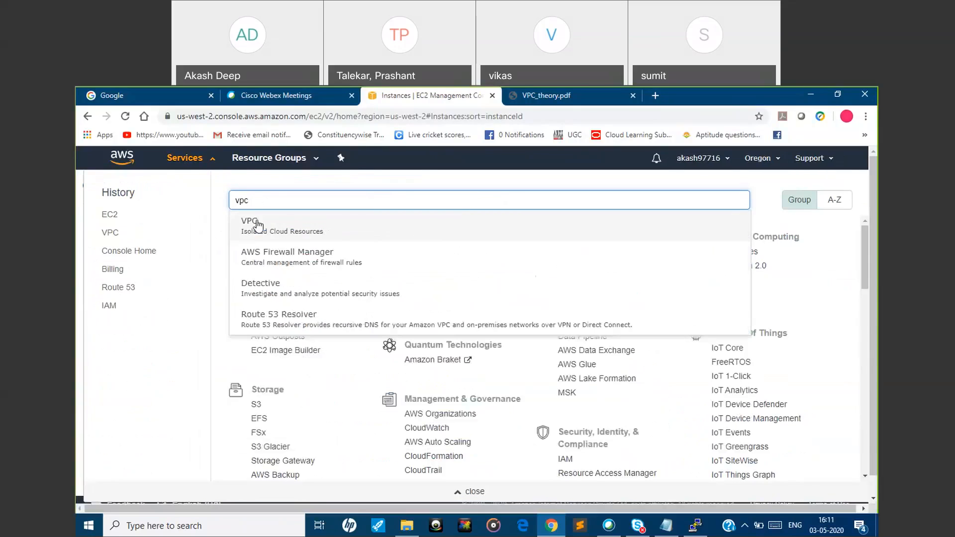
left_click(259, 234)
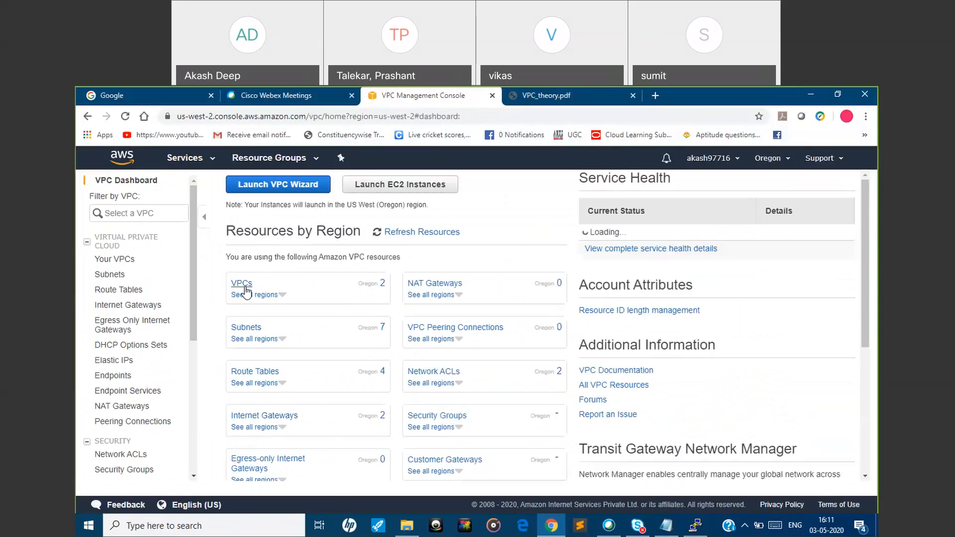
left_click(382, 291)
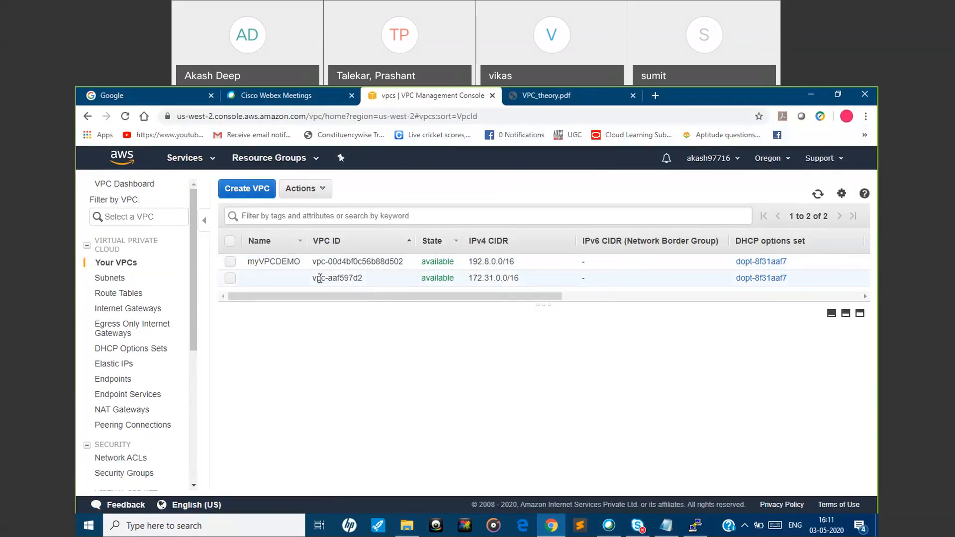
Open the subnet list and copy Subnet2's IPv4 CIDR block, 192.8.20.0/24
left_click(102, 279)
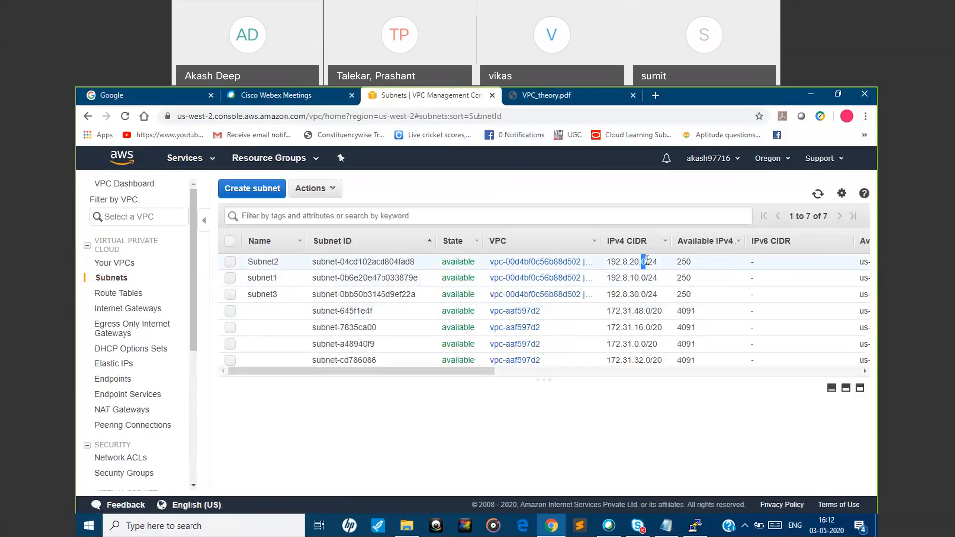
left_click(646, 259)
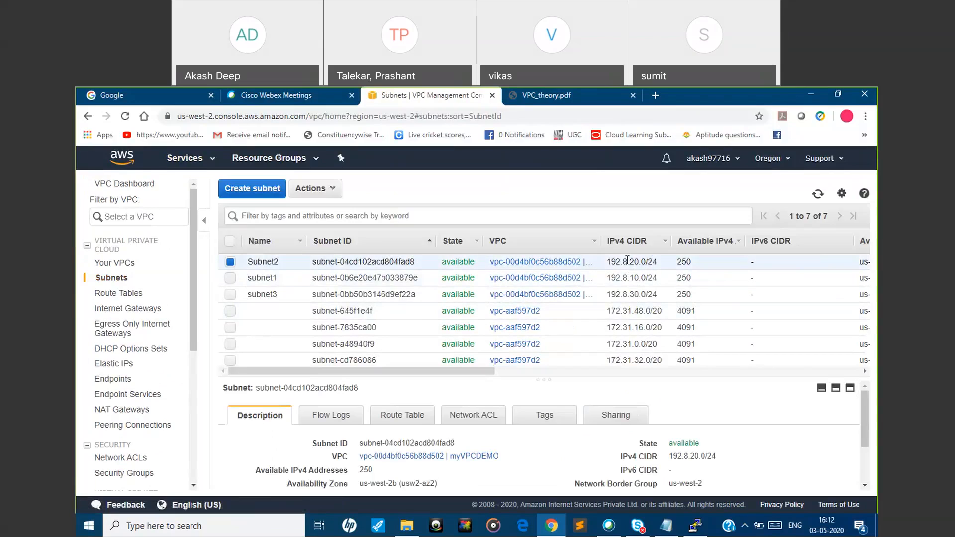
left_click_drag(664, 264, 607, 265)
key("ctrl+c")
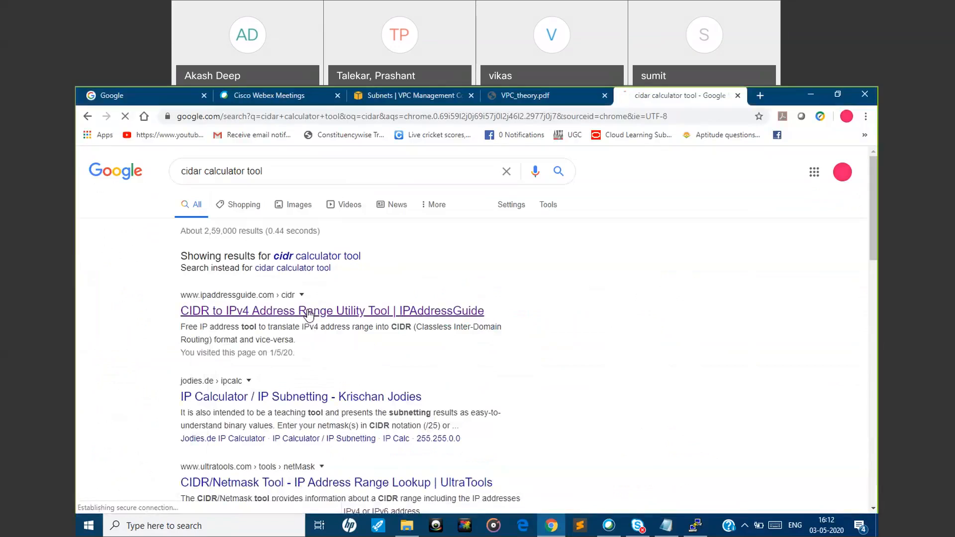
Calculate the IP address range of 192.8.20.0/24 with IPAddressGuide's CIDR to IPv4 conversion tool and review the result
left_click(308, 308)
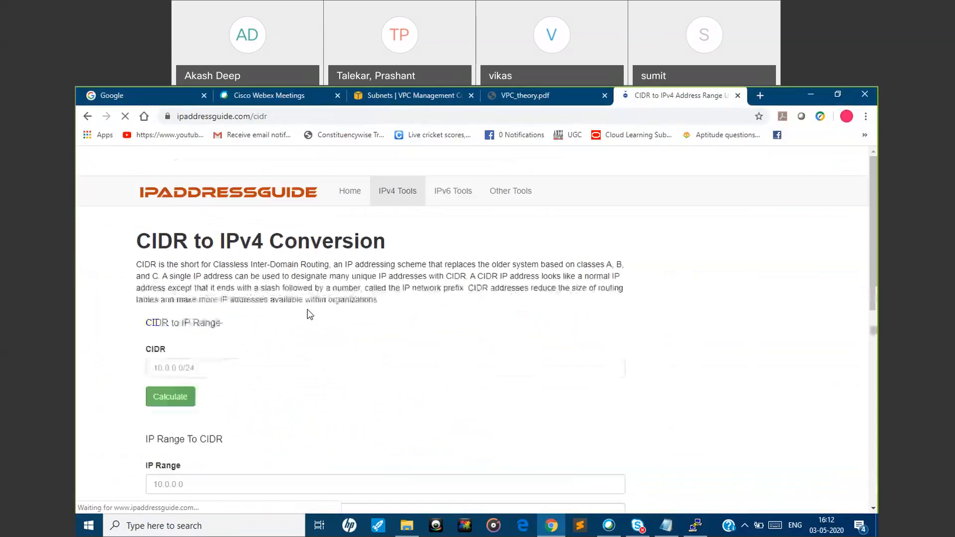
left_click(266, 394)
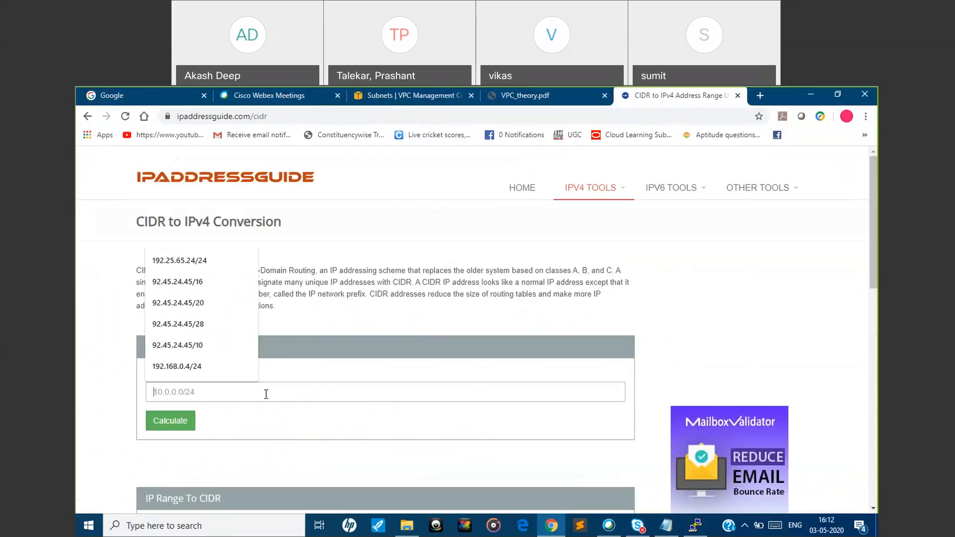
key("ctrl+v")
left_click(170, 421)
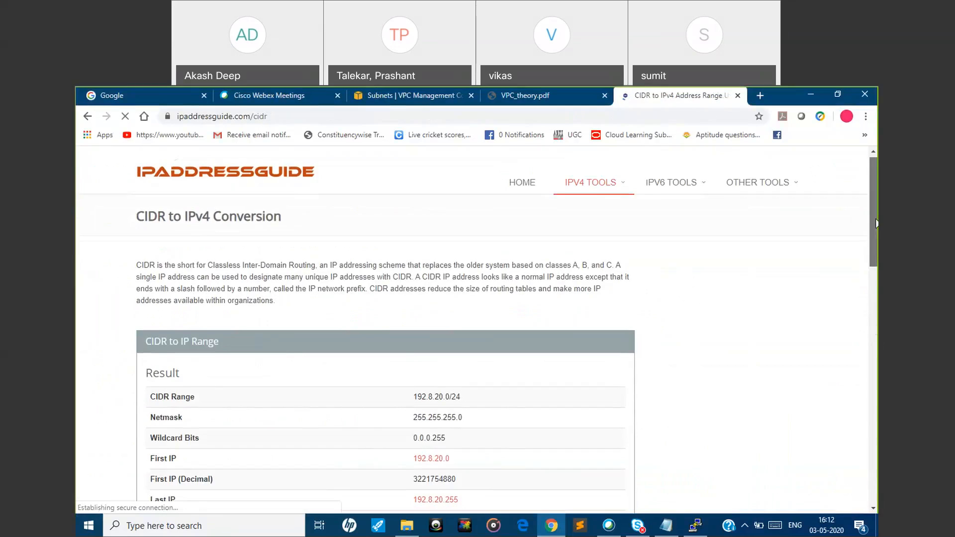
left_click_drag(874, 204, 874, 261)
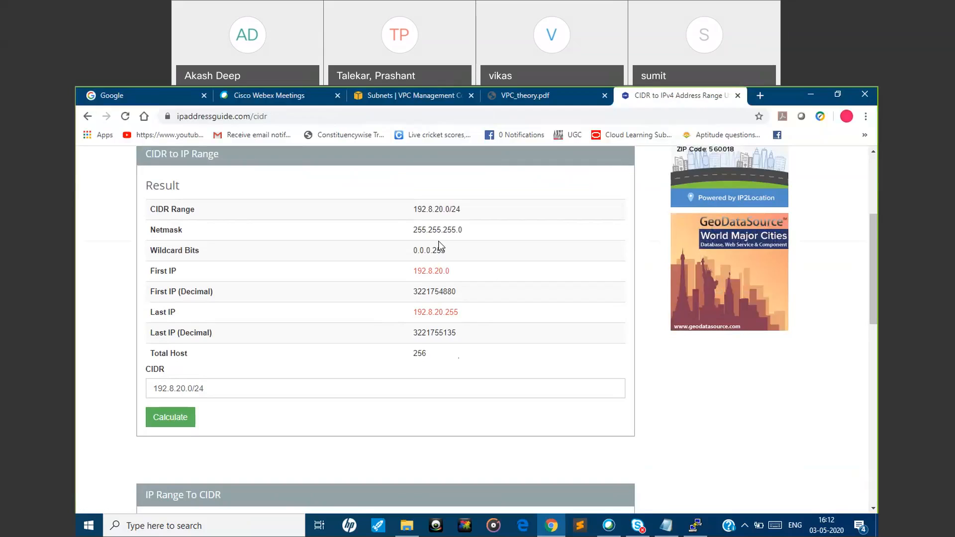
Return to the VPC console's subnet list and select Subnet2, subnet1 and subnet3 together
left_click(395, 97)
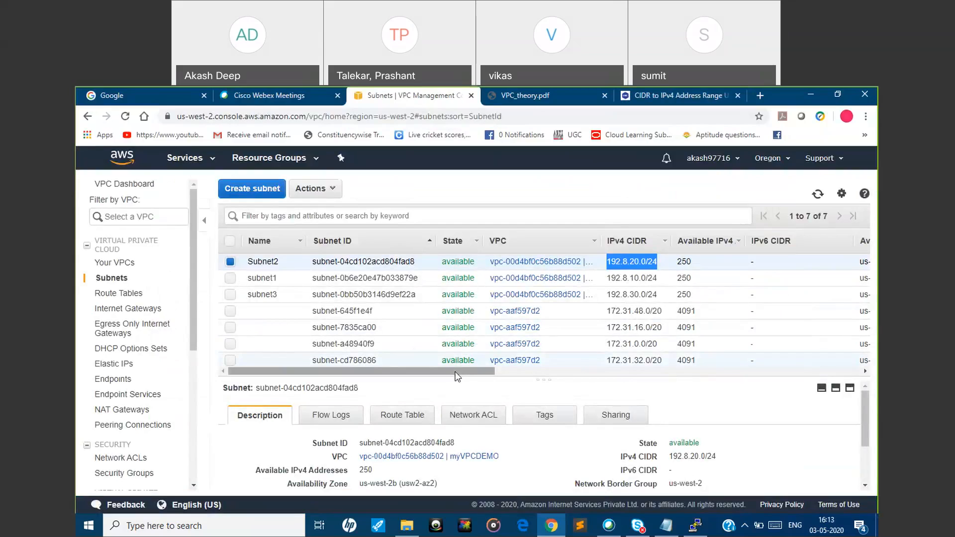
left_click(229, 280)
left_click(231, 295)
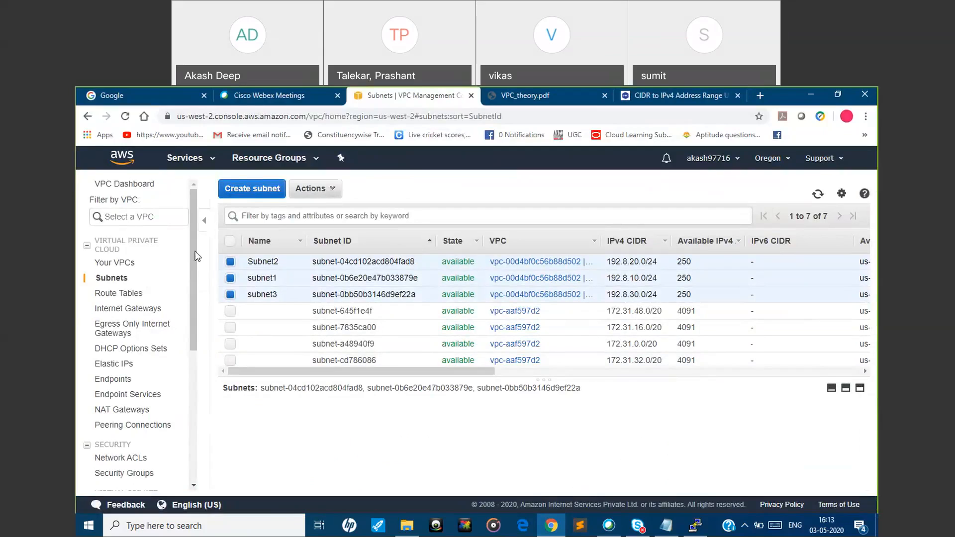
Try to delete the VPC myVPCDEMO, and retry the deletion after refreshing the VPC list
left_click(124, 265)
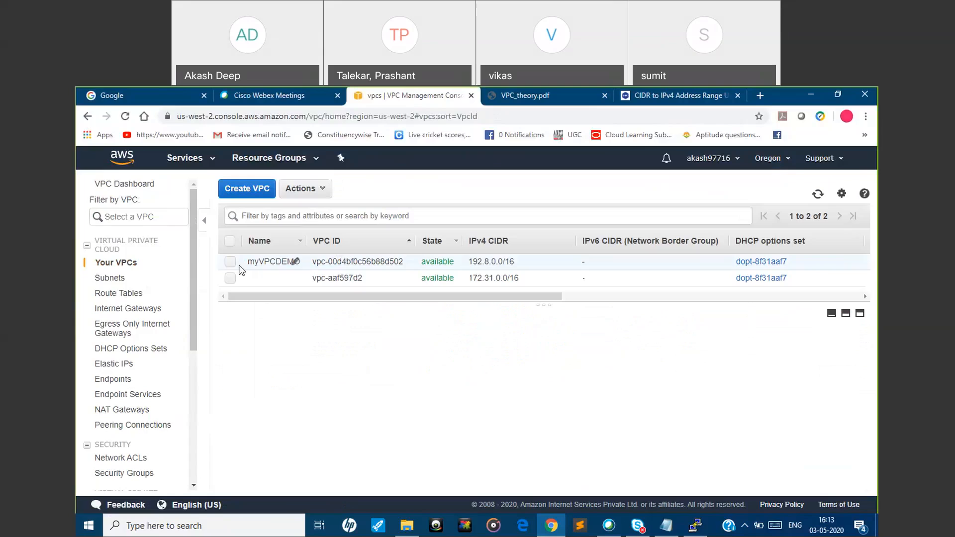
left_click(229, 262)
left_click(302, 188)
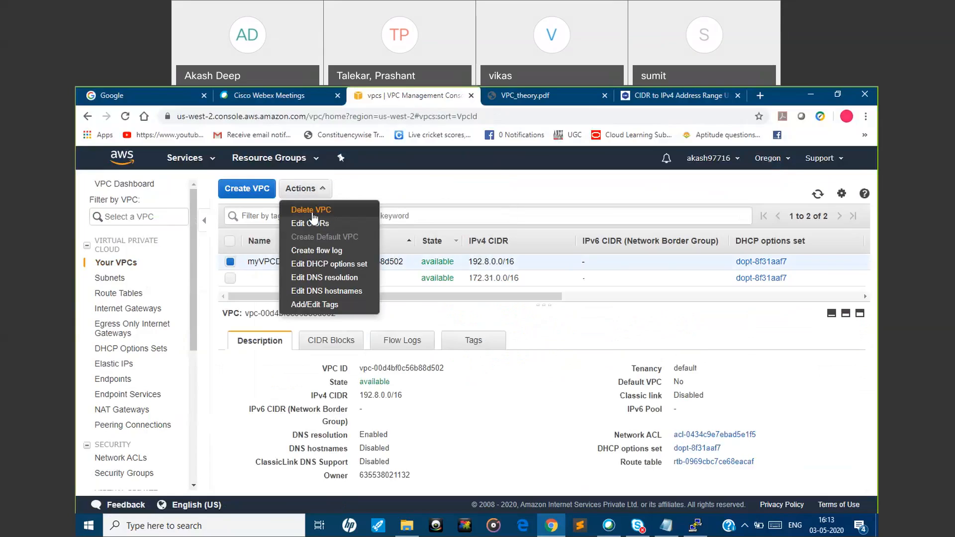
left_click(311, 211)
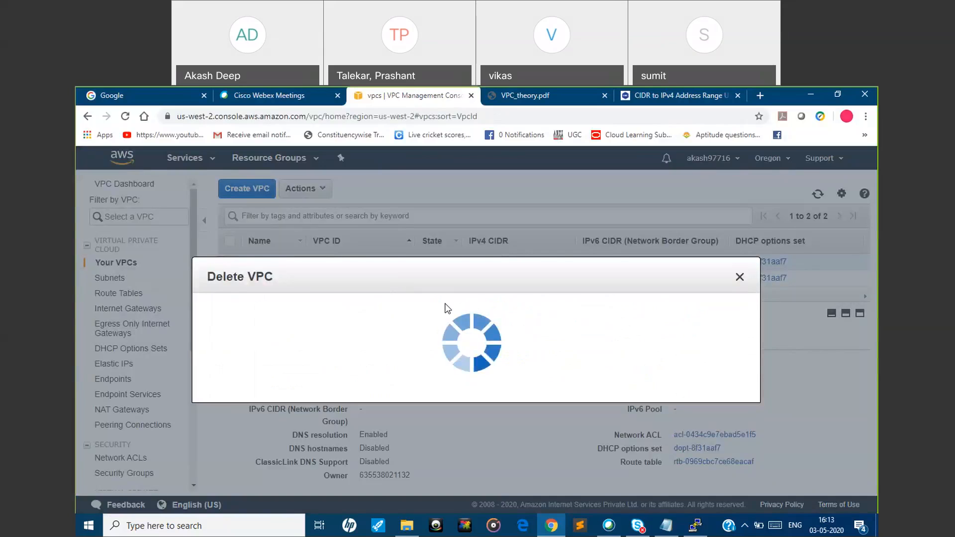
left_click(718, 444)
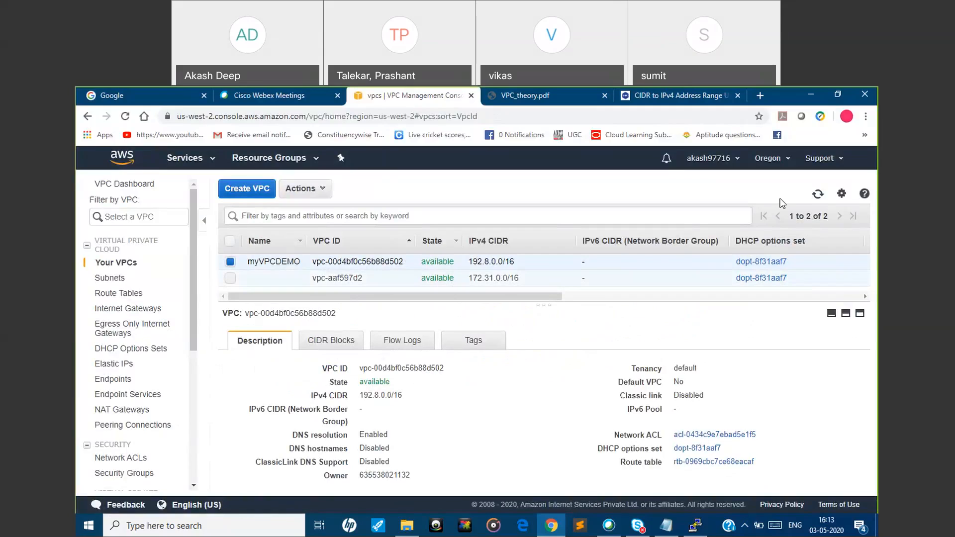
left_click(818, 195)
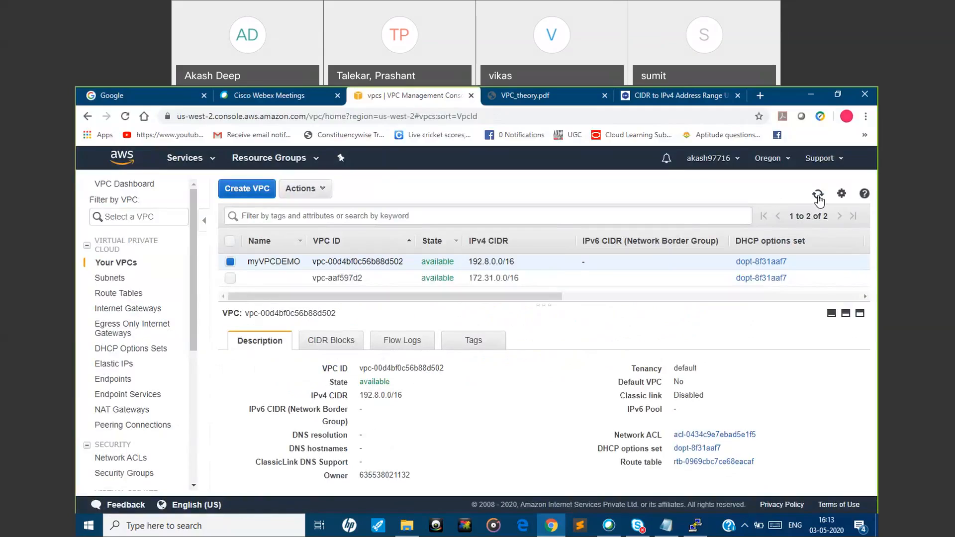
left_click(308, 193)
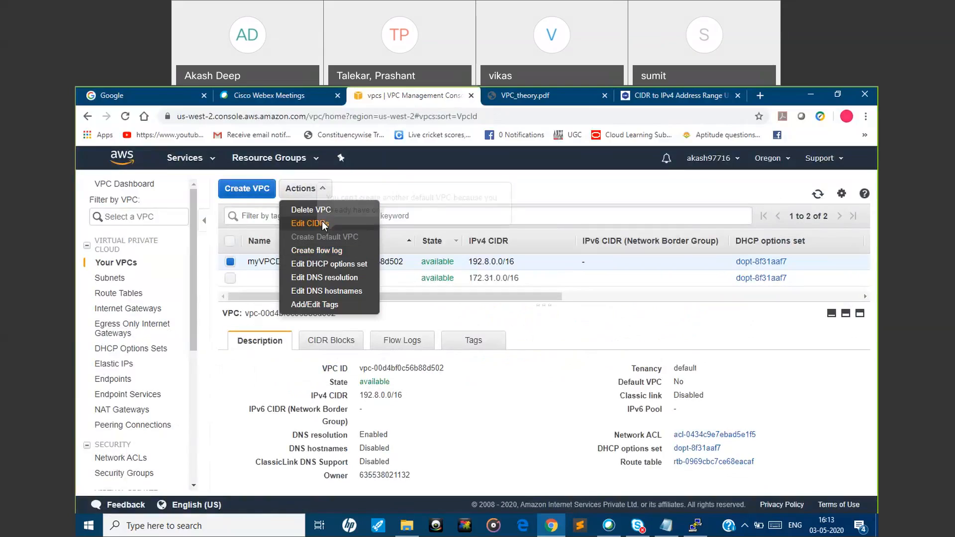
left_click(323, 212)
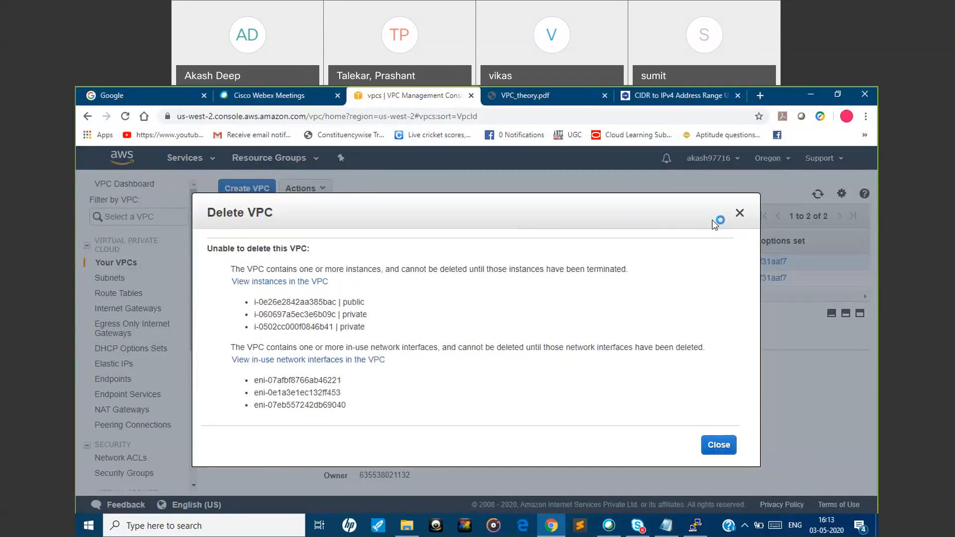
left_click(740, 214)
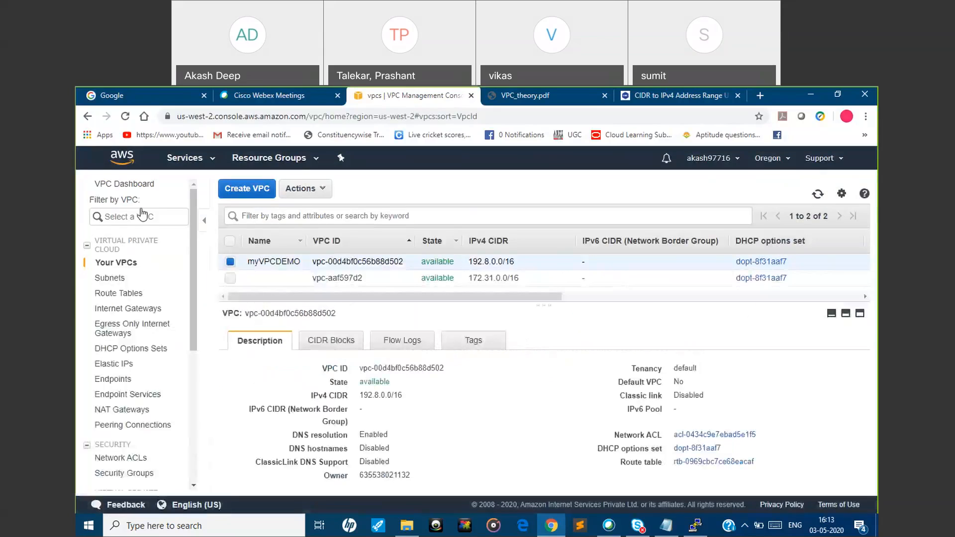
Terminate the public instance and both private instances in the EC2 instance list
left_click(199, 161)
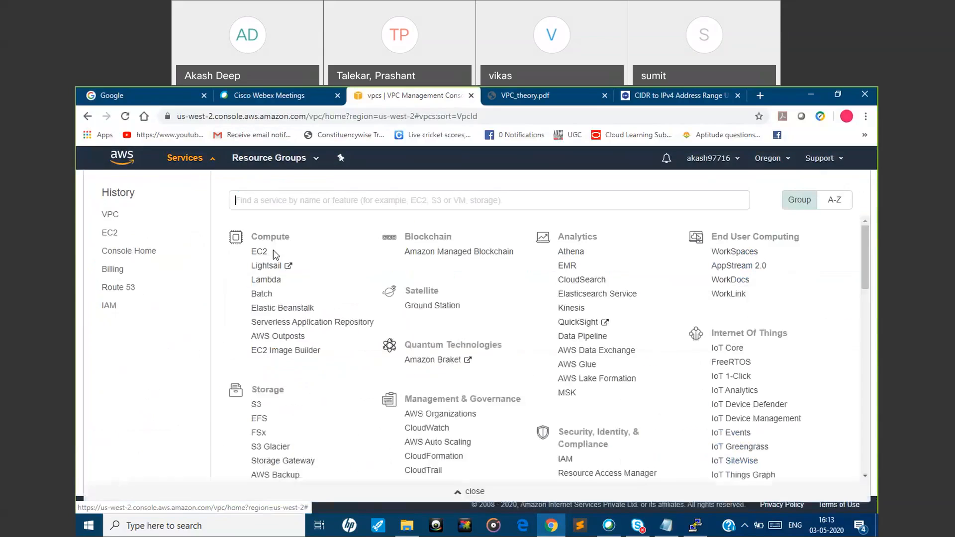
left_click(259, 252)
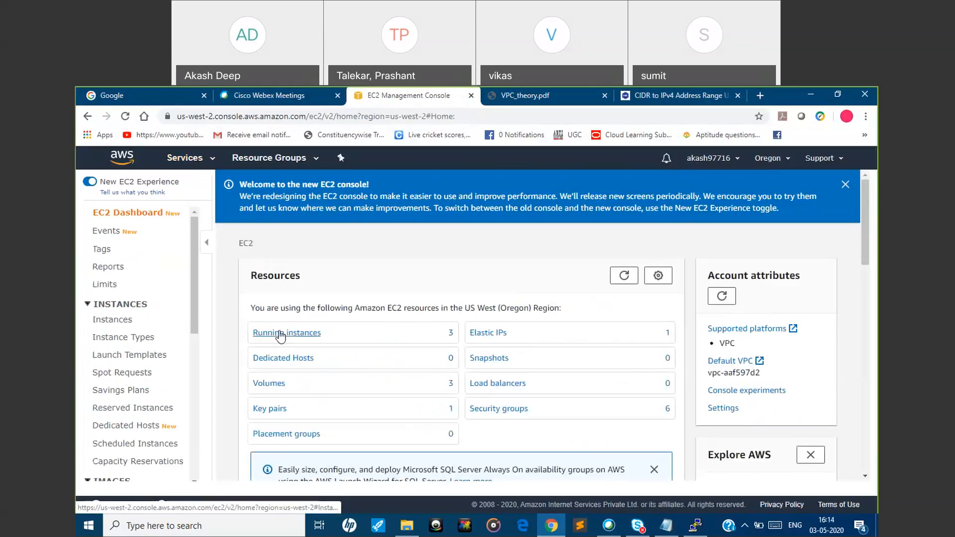
left_click(278, 334)
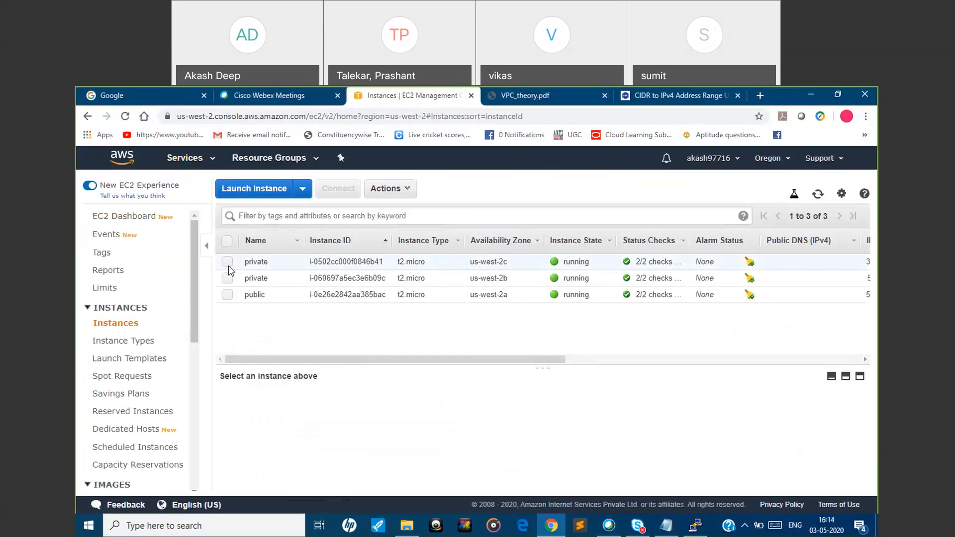
left_click(228, 278)
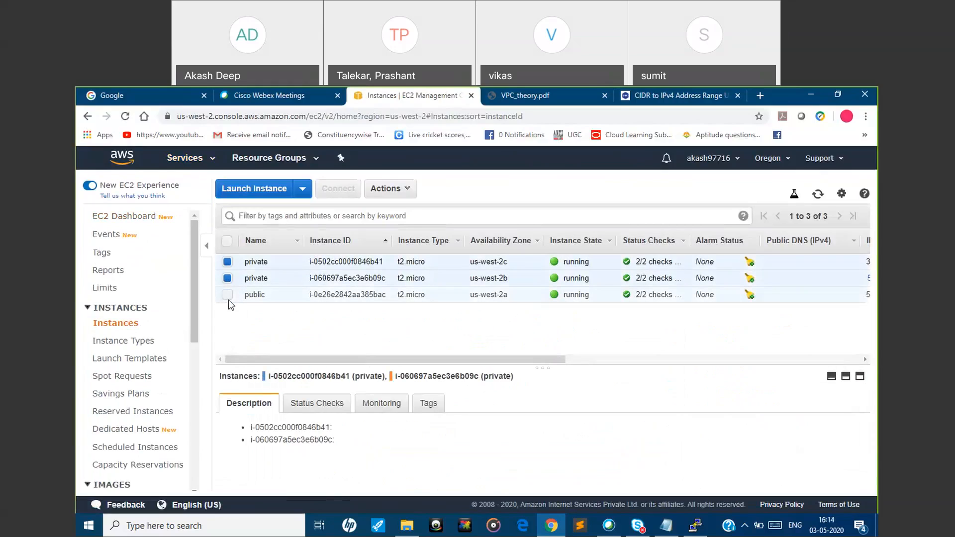
left_click(228, 294)
left_click(398, 188)
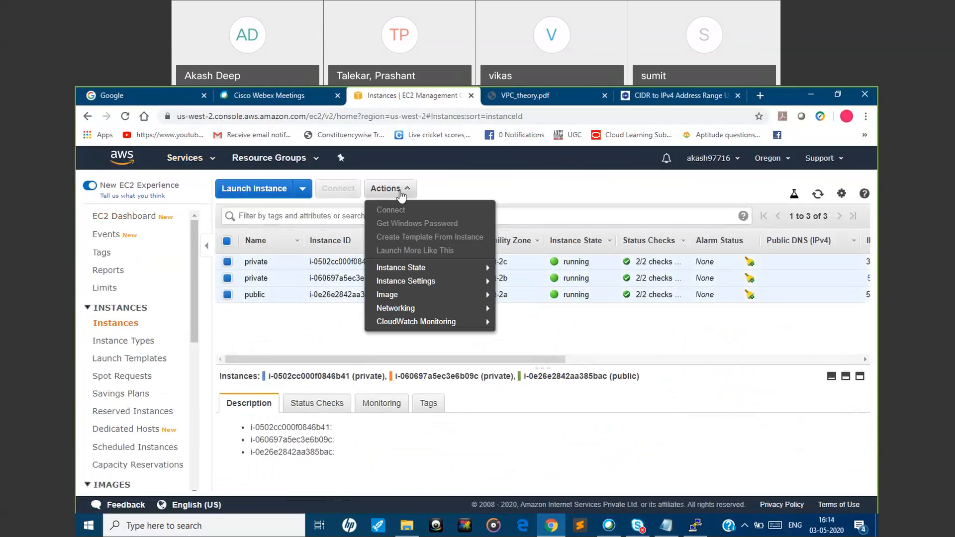
mouse_move(407, 276)
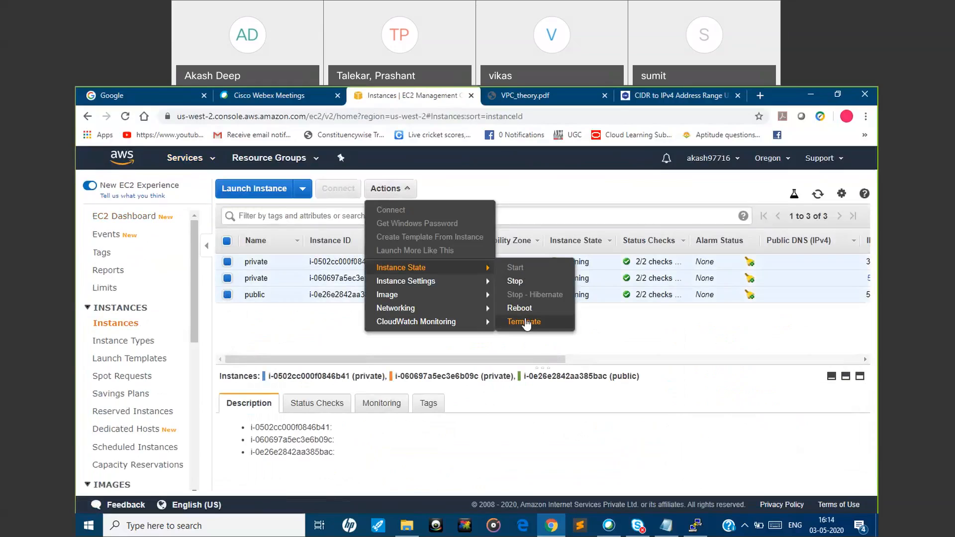
left_click(525, 321)
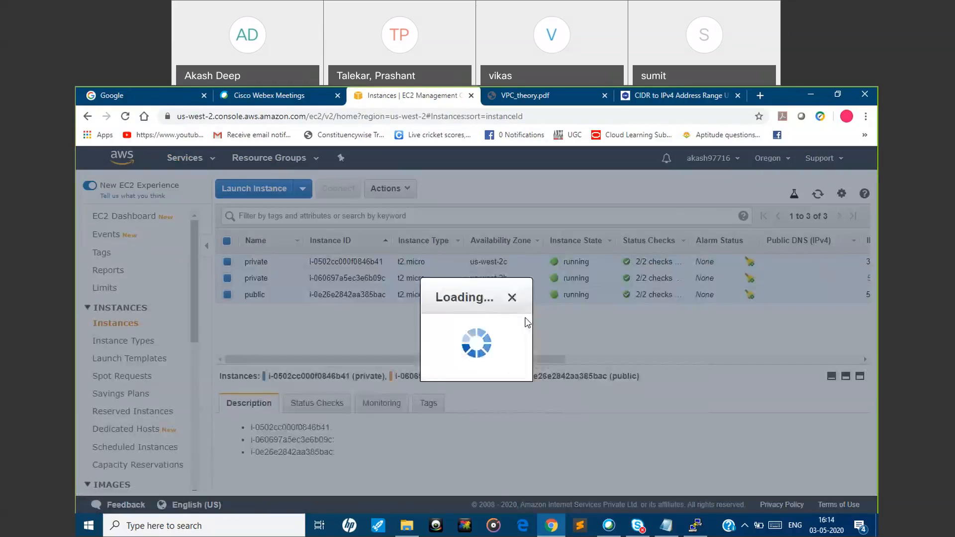
left_click(632, 448)
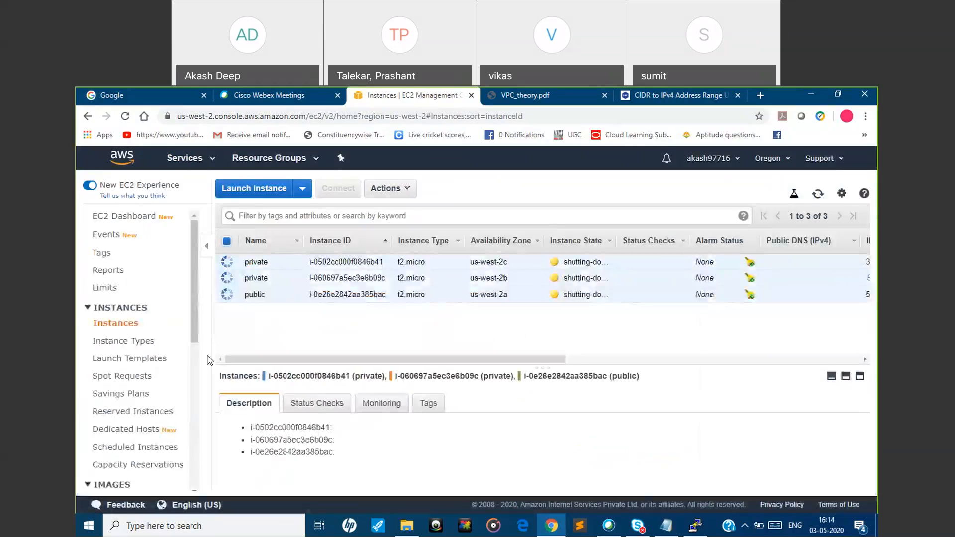
Try to disassociate the Elastic IP address 54.203.254.6 from its private instance
left_click_drag(196, 337, 194, 463)
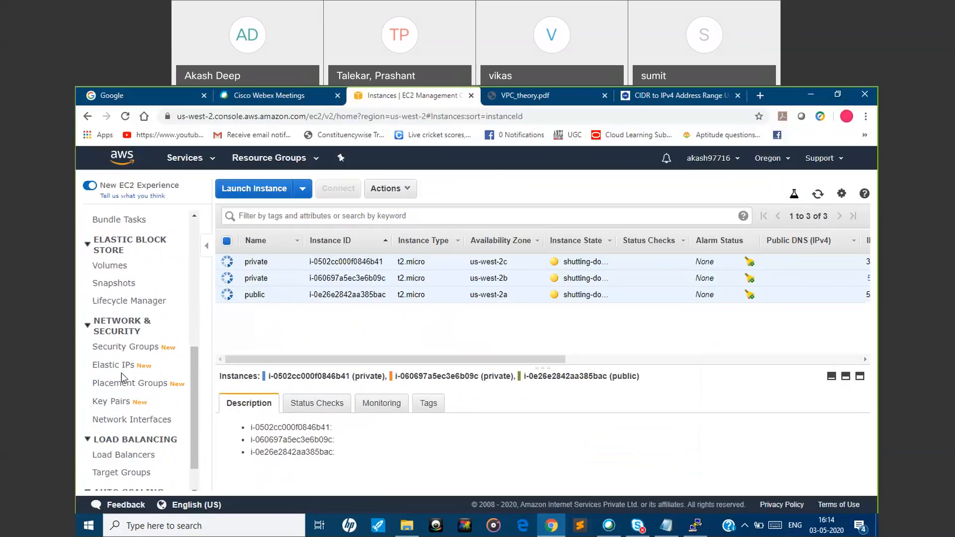
left_click(122, 366)
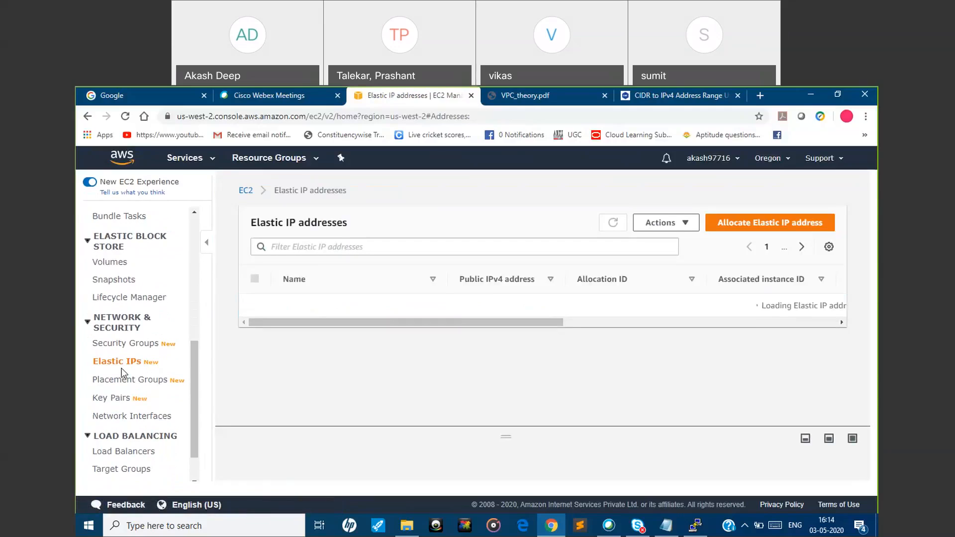
left_click(681, 221)
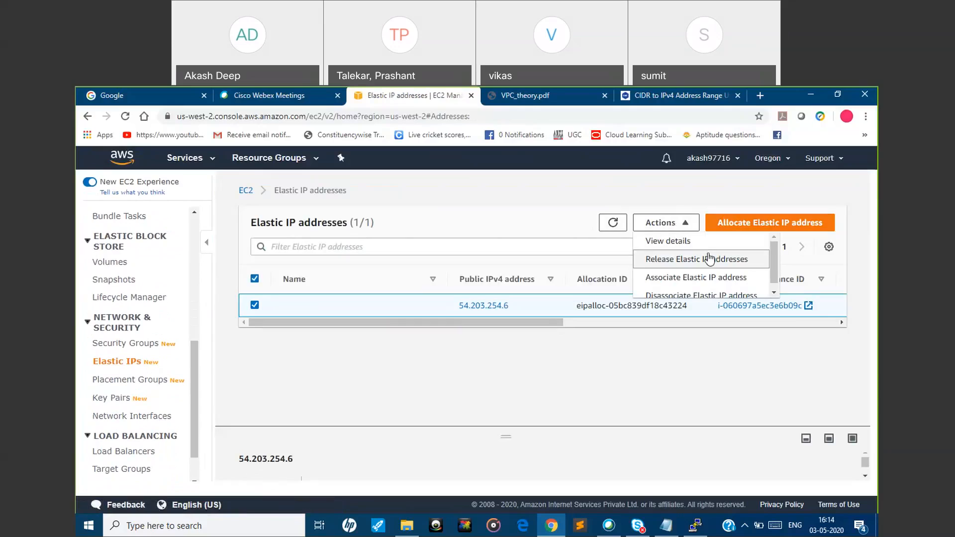
left_click(710, 296)
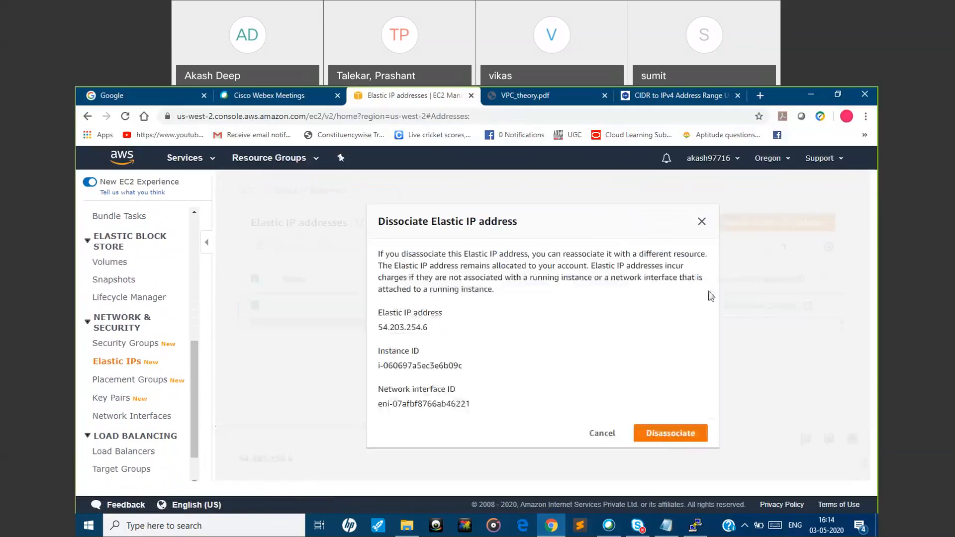
left_click(665, 435)
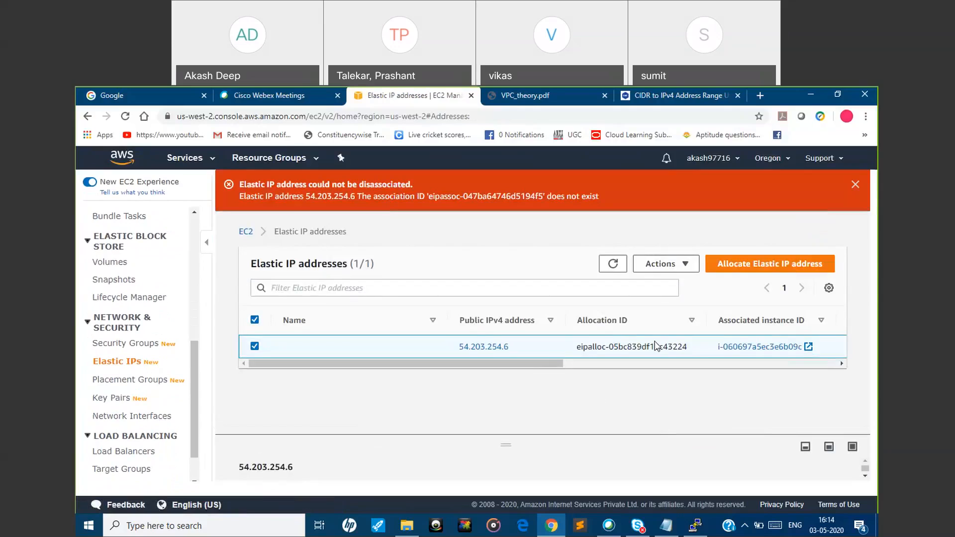
Refresh the Elastic IP list, release the address 54.203.254.6, and dismiss the notification
scroll(718, 338, "right", 3)
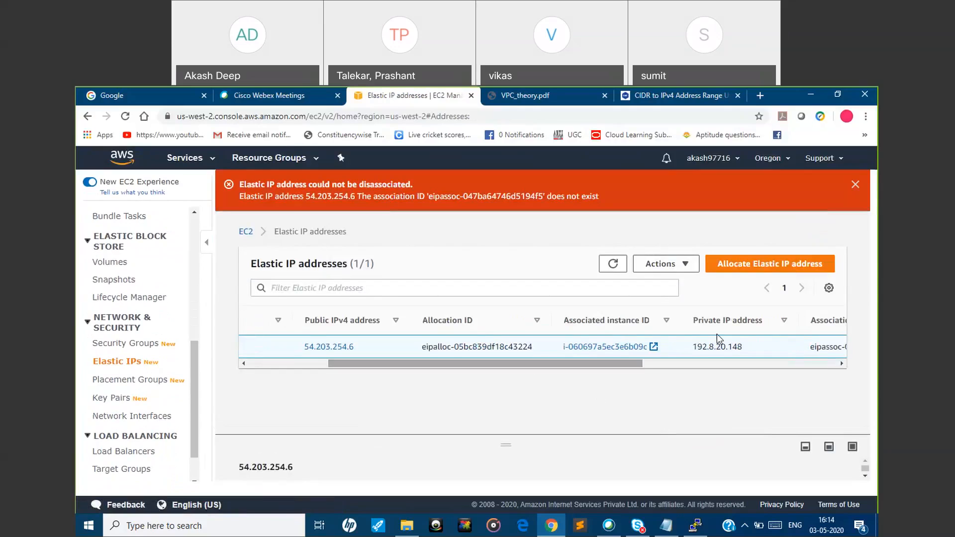
left_click(664, 264)
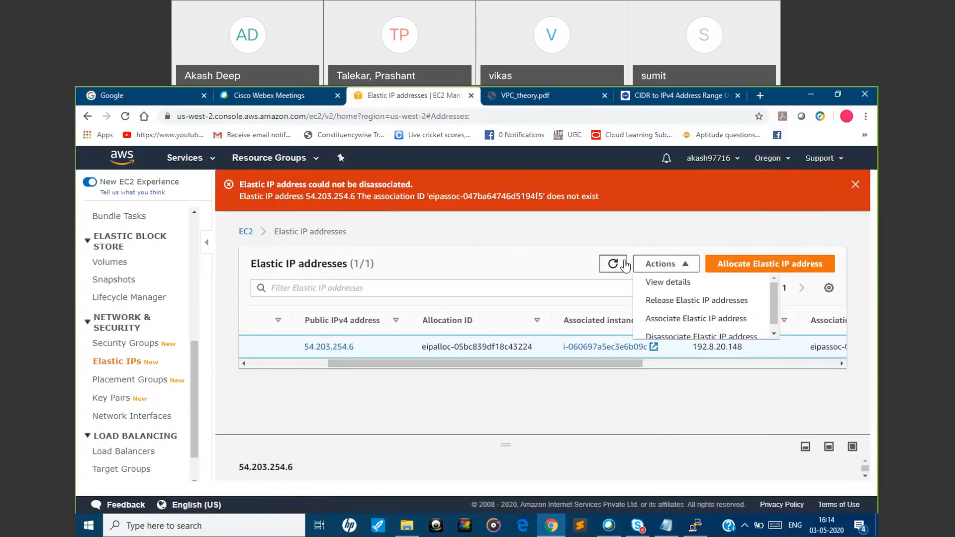
left_click(616, 264)
left_click(615, 264)
left_click(691, 264)
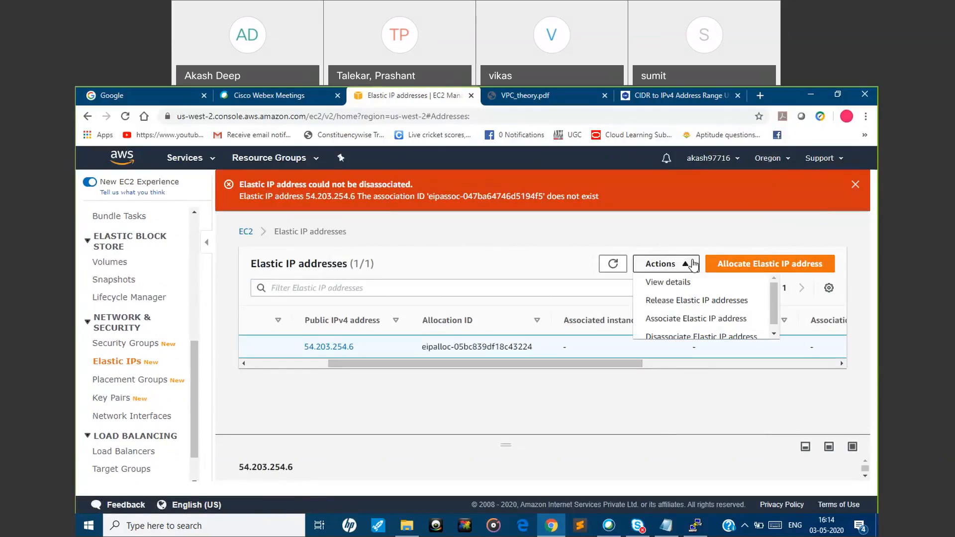
mouse_move(772, 299)
left_mouse_down()
mouse_move(772, 312)
mouse_move(772, 294)
left_mouse_up()
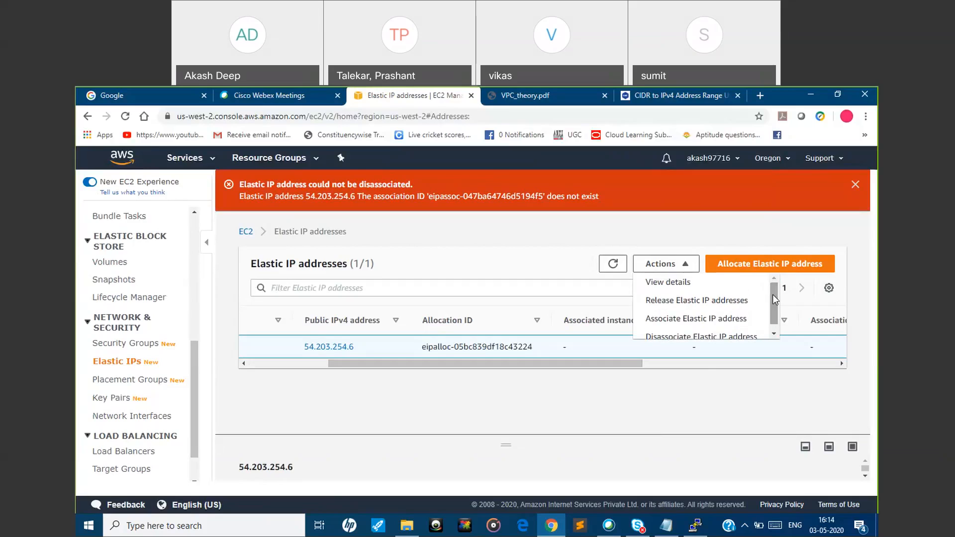
left_click(724, 306)
left_click(691, 376)
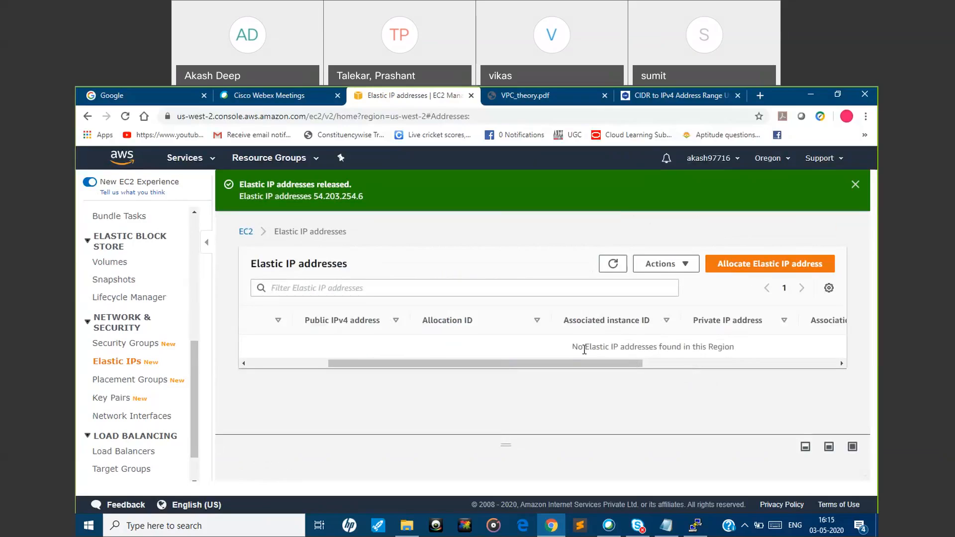
left_click_drag(571, 347, 791, 354)
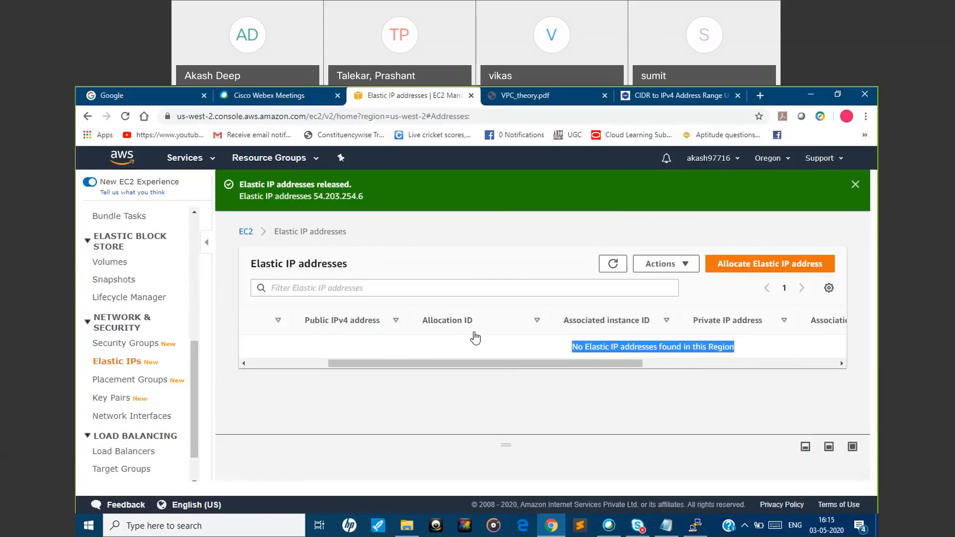
left_click(854, 185)
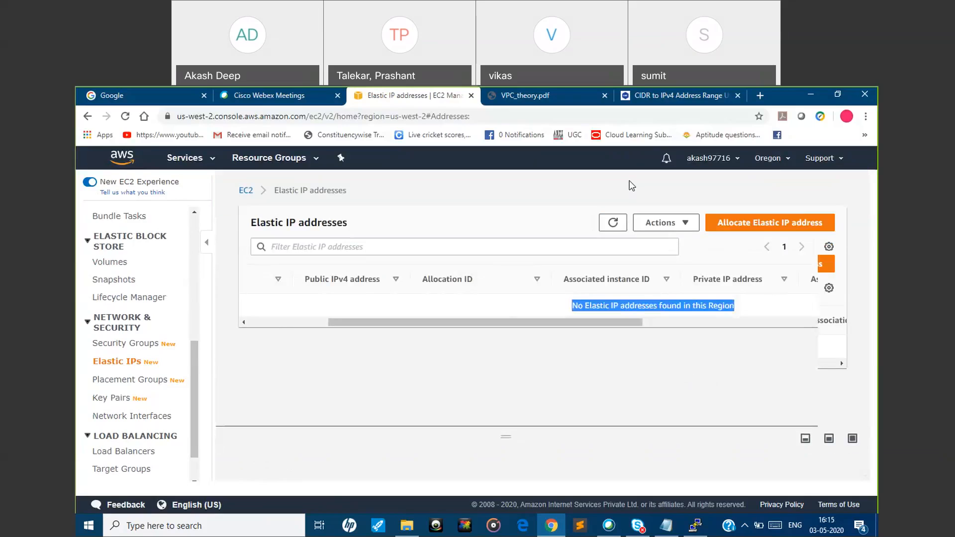
Go from EC2 to the VPC service and open the list of VPCs in the Oregon region
left_click_drag(193, 359, 193, 228)
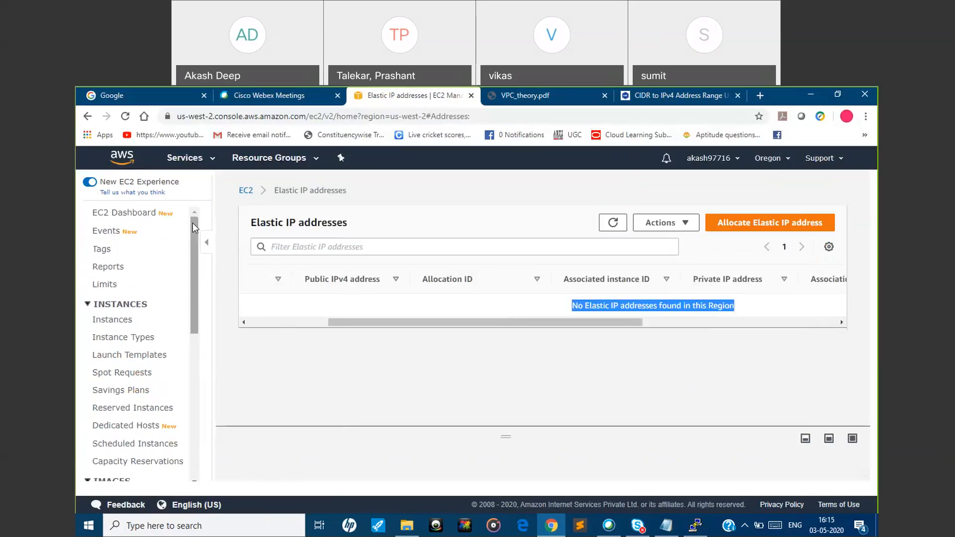
left_click(189, 160)
type("v")
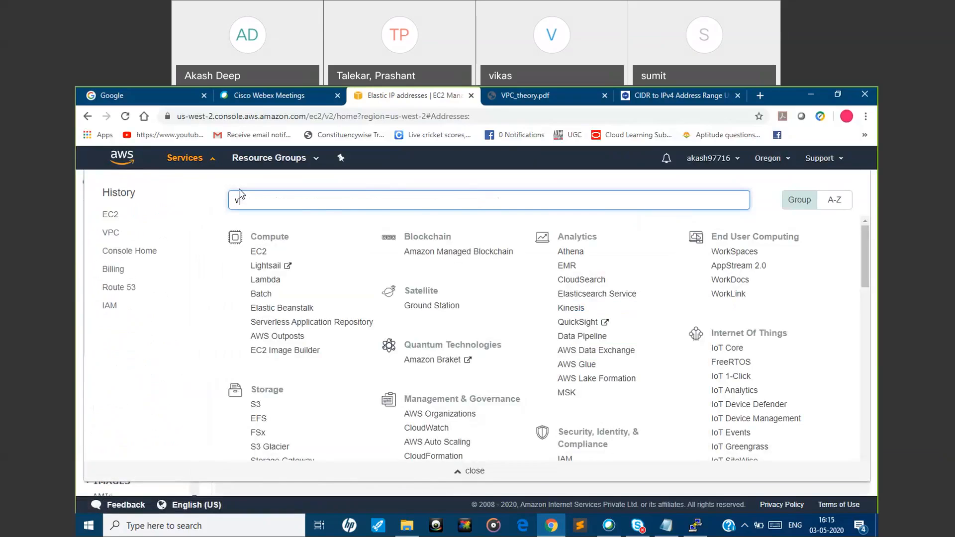
type("pc")
left_click(265, 227)
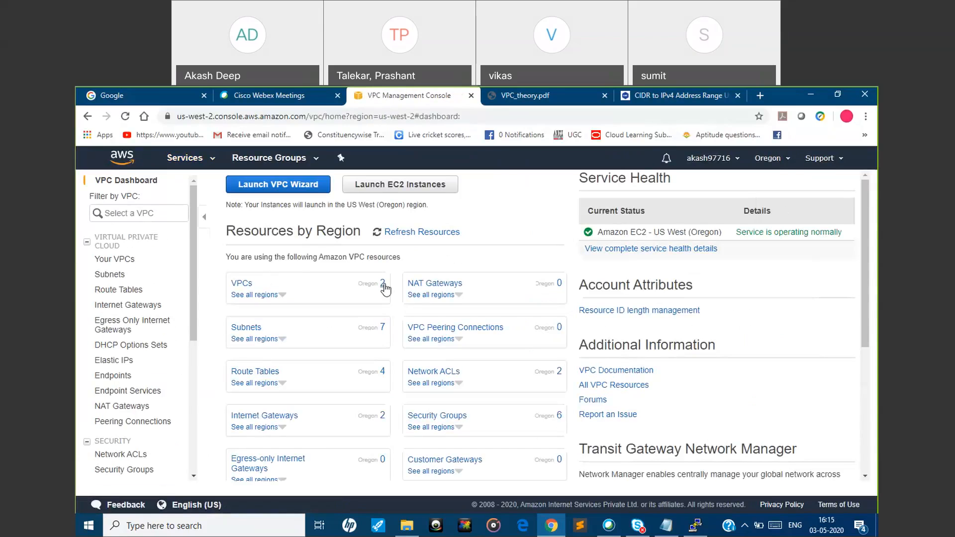
left_click(383, 285)
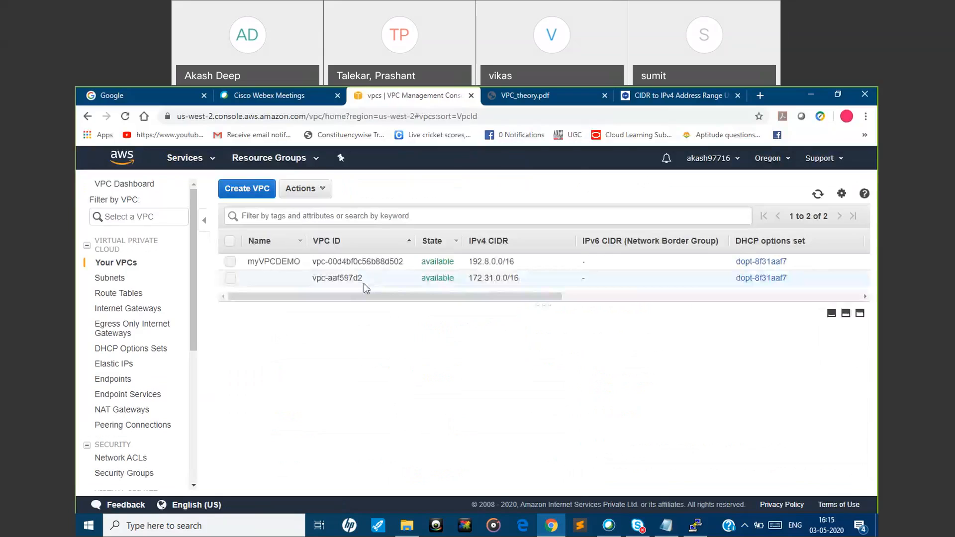
Delete the VPC myVPCDEMO together with its associated objects
left_click(231, 261)
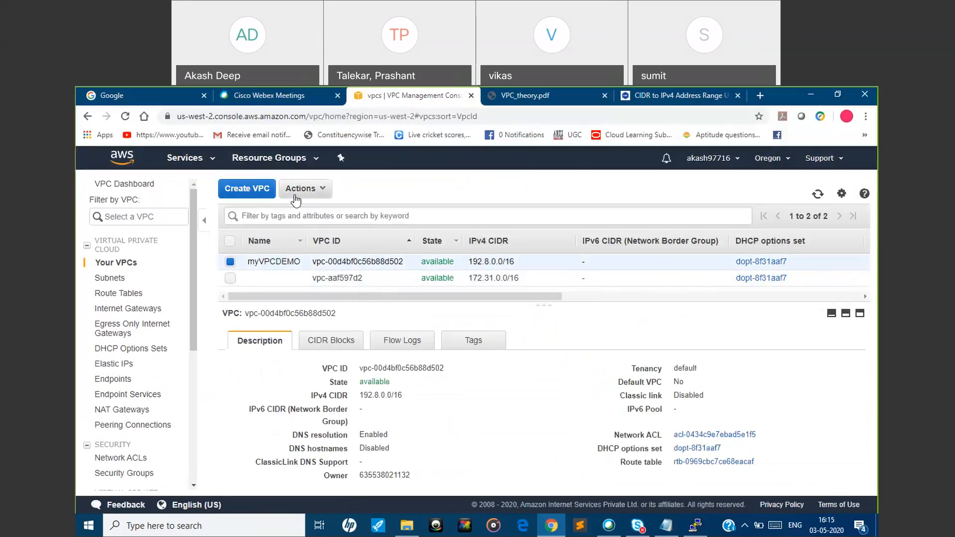
left_click(303, 188)
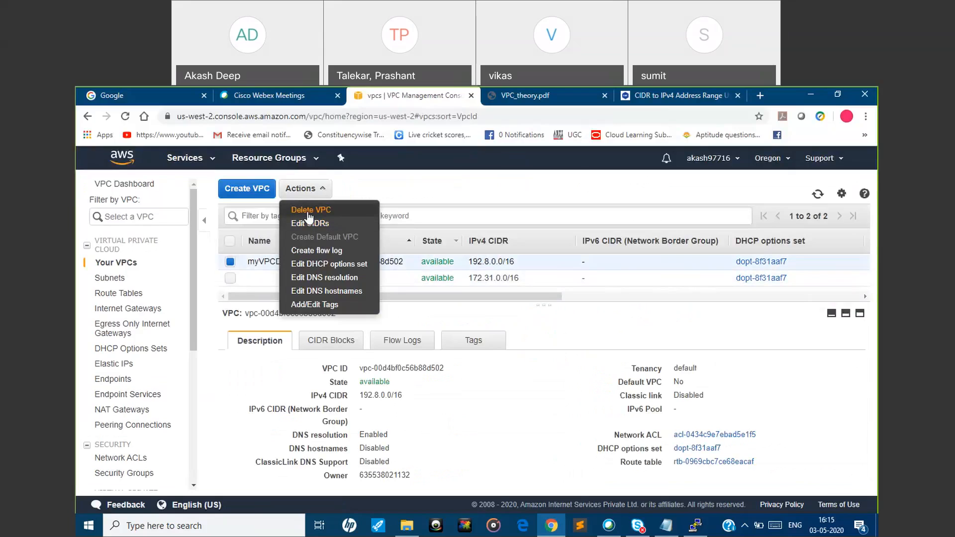
left_click(308, 215)
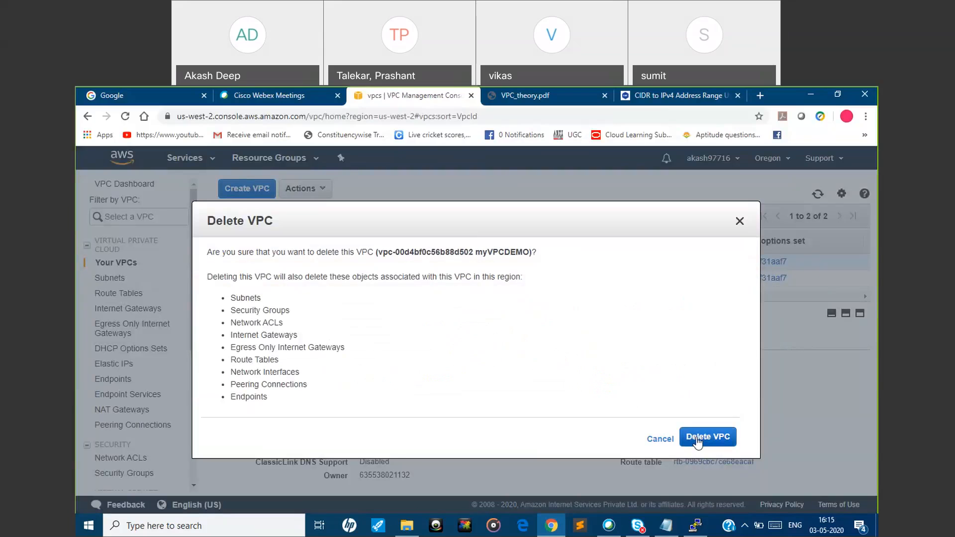
left_click(697, 437)
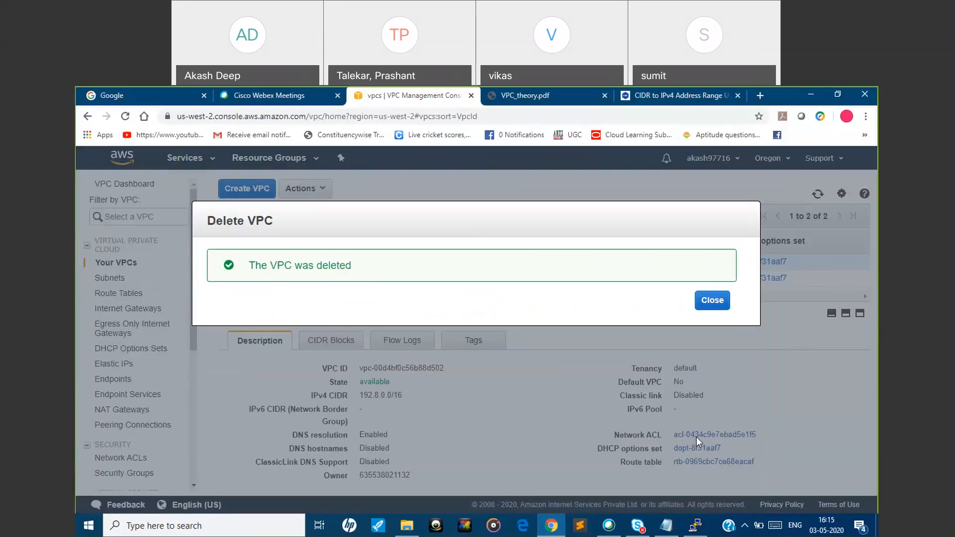
left_click(711, 301)
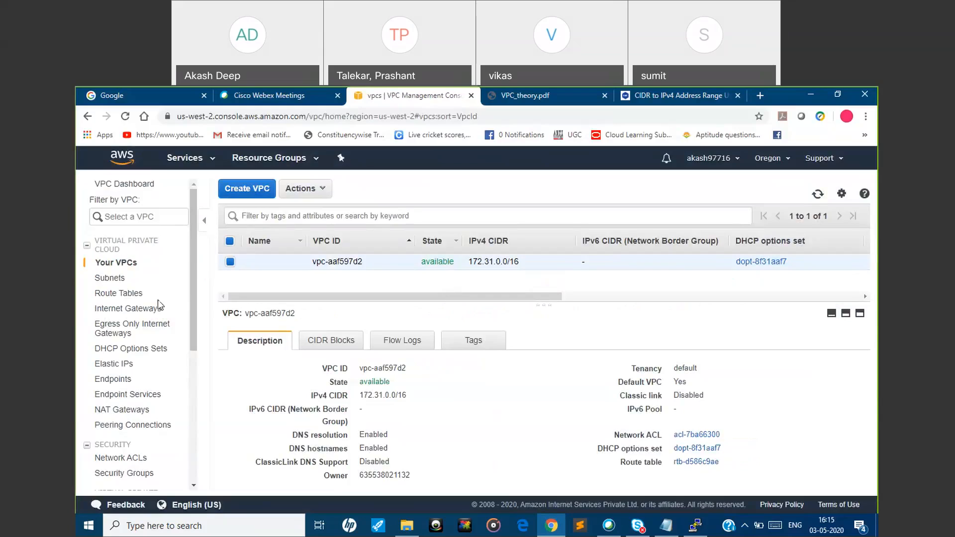
Check the remaining subnets and VPCs, and review the resource overview on the VPC dashboard
left_click(111, 278)
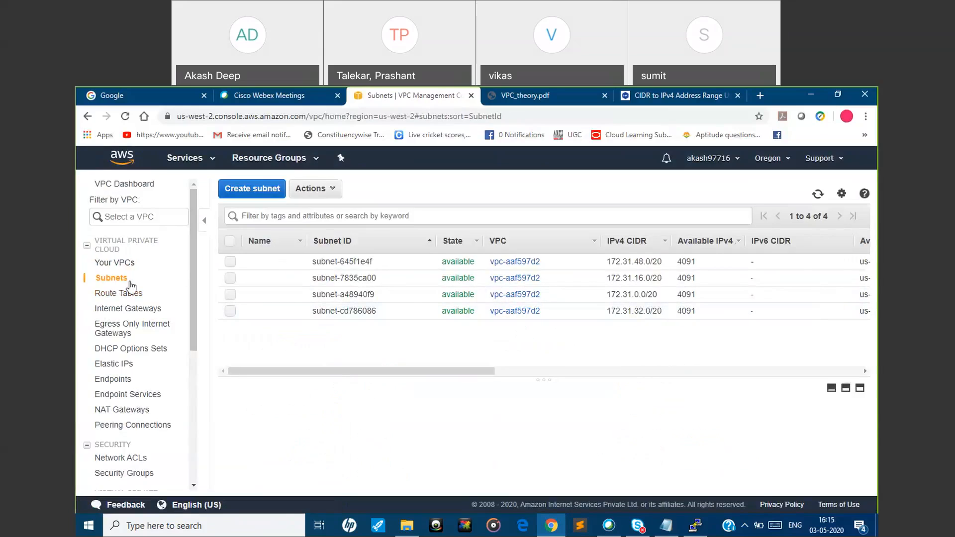
left_click(120, 270)
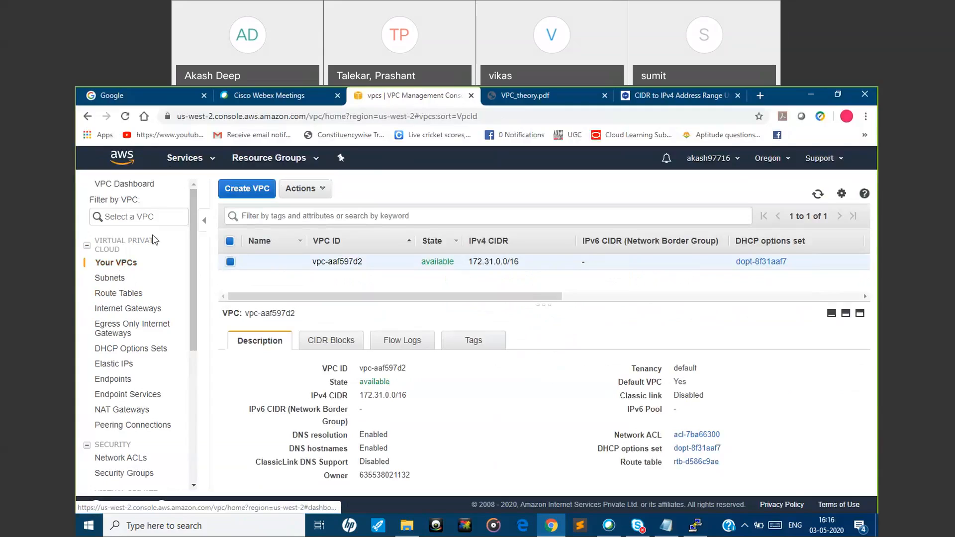
left_click(200, 159)
type("v")
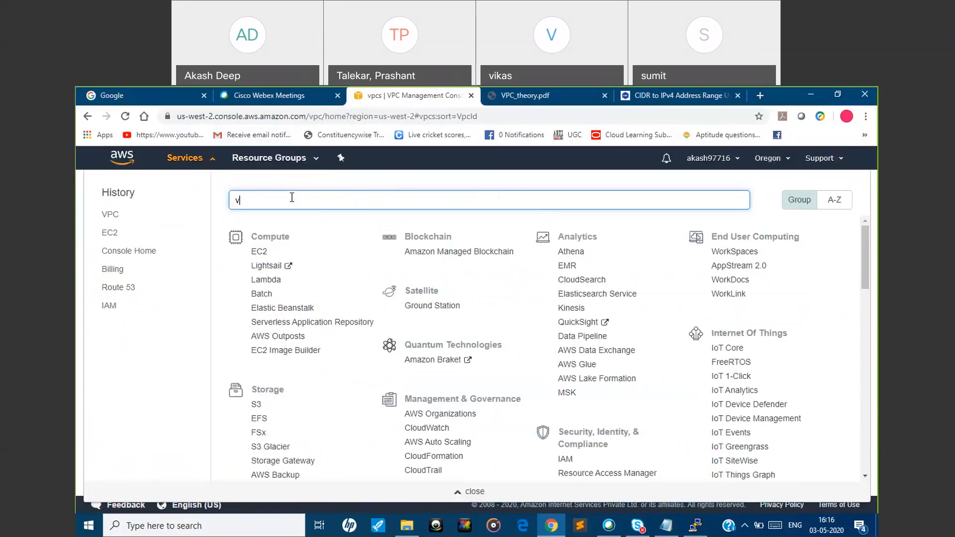
type("pc")
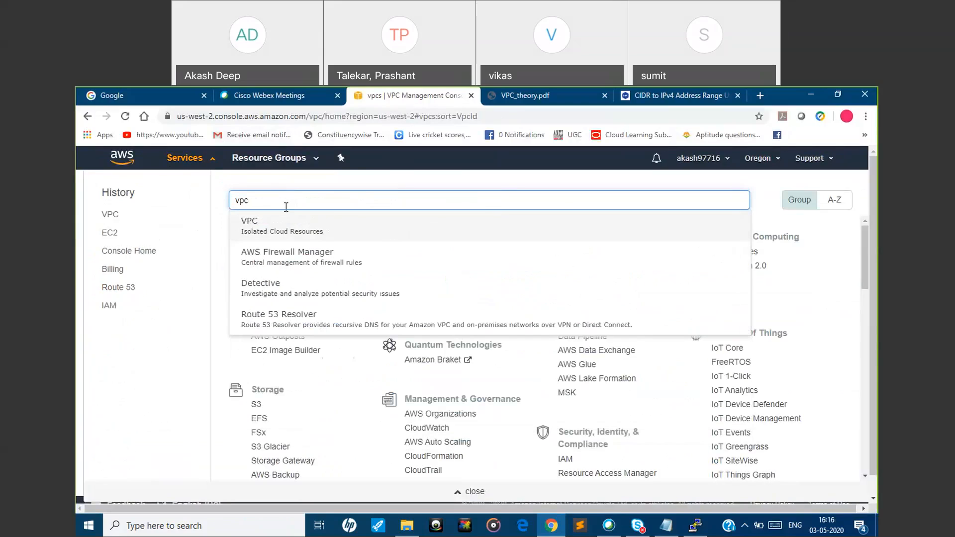
left_click(280, 232)
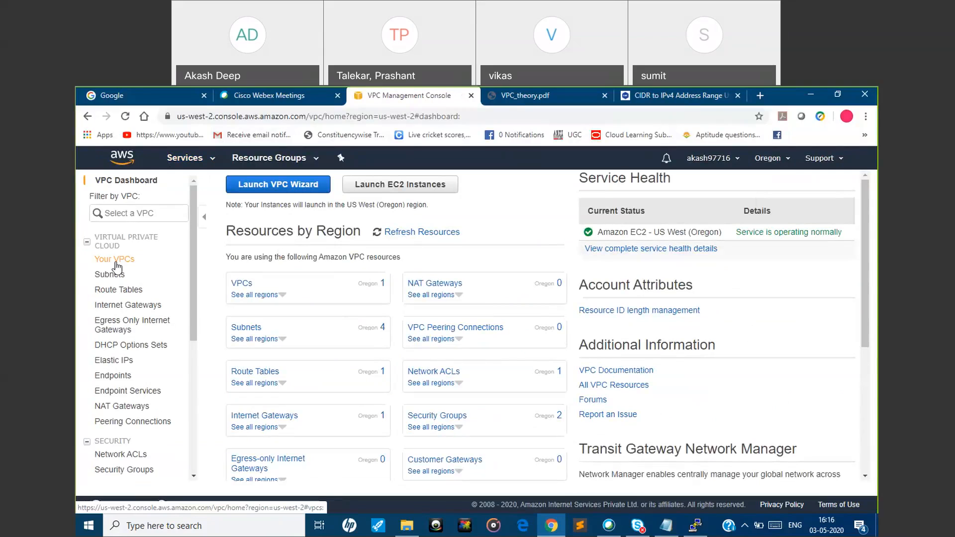
Create a VPC named myvpcdemo2 with the IPv4 CIDR block 192.8.0.0/16, no IPv6 block and default tenancy
left_click(117, 267)
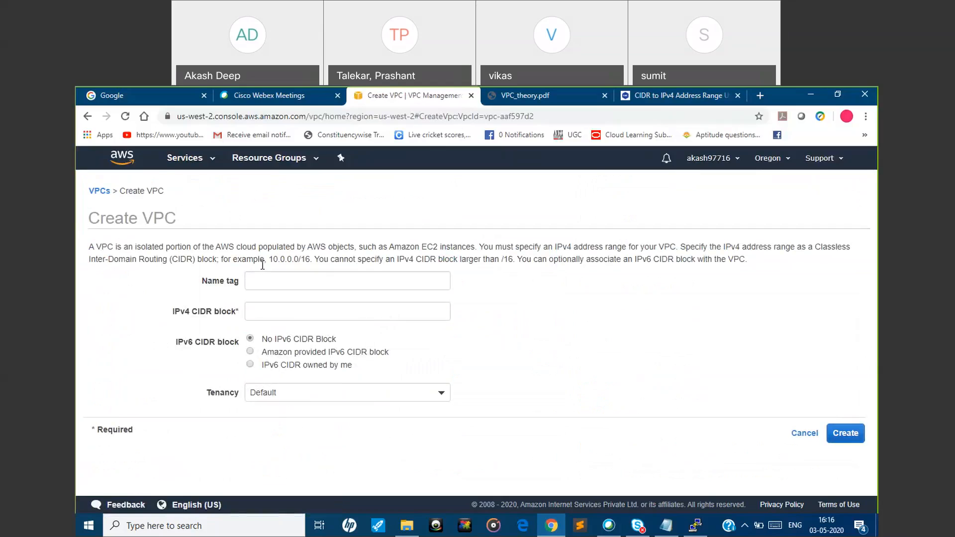
left_click(264, 279)
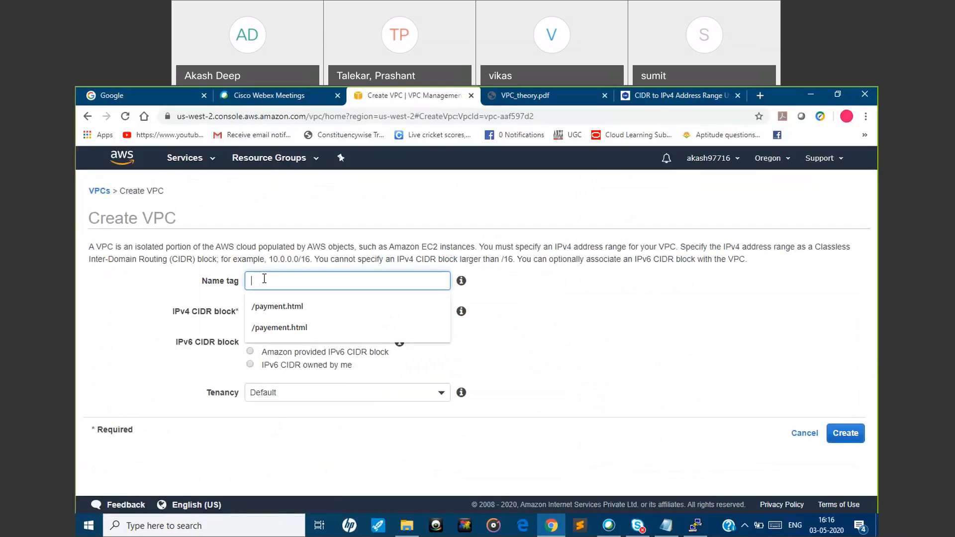
type("myvpcdemo2")
left_click(266, 313)
type("19")
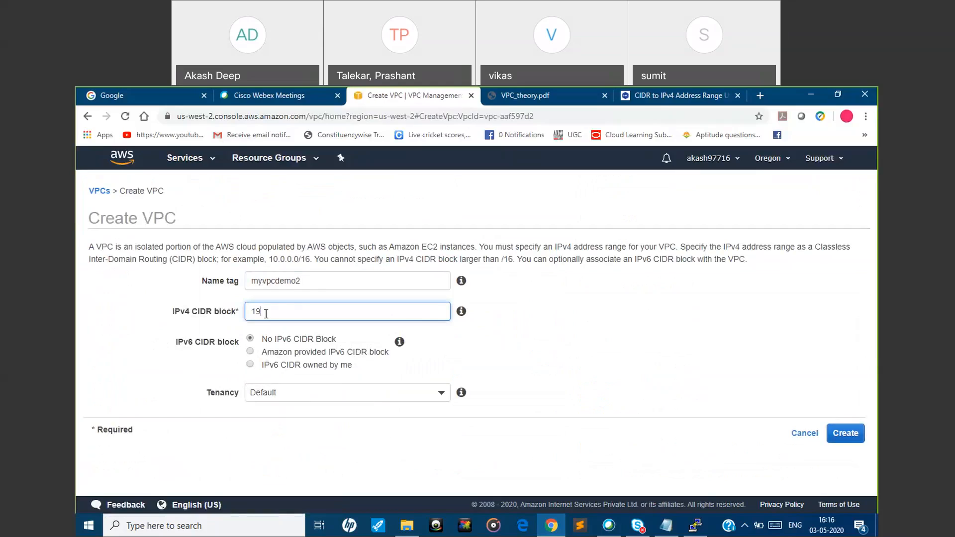
type("2.8.0.0/16")
left_click(845, 437)
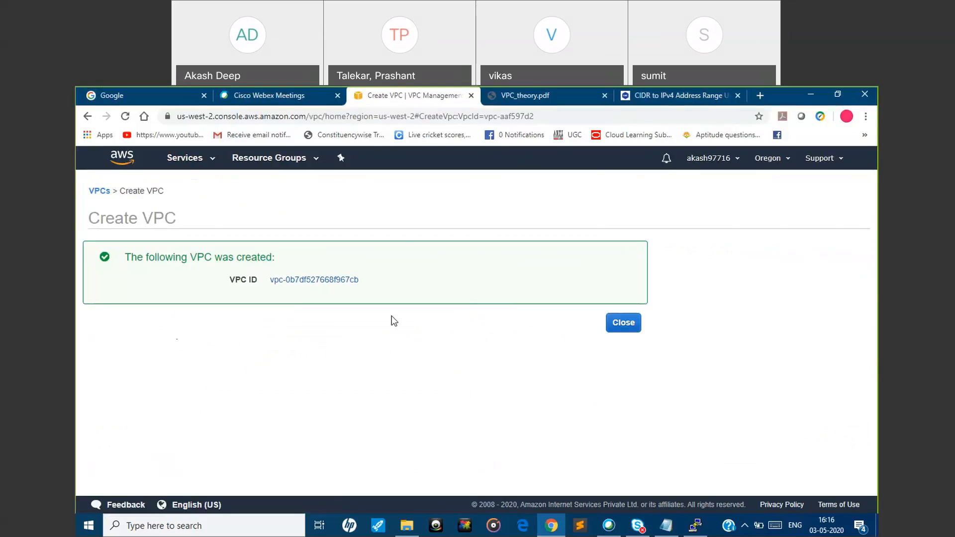
left_click(623, 324)
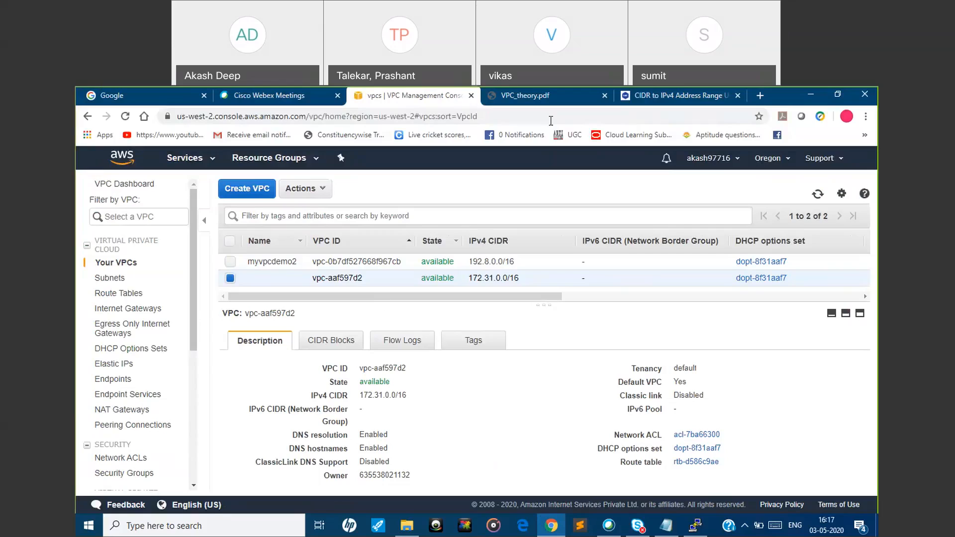
Consult the public and private subnet diagram in VPC_theory.pdf and create an internet gateway named myvpcigw in the VPC console
left_click(563, 98)
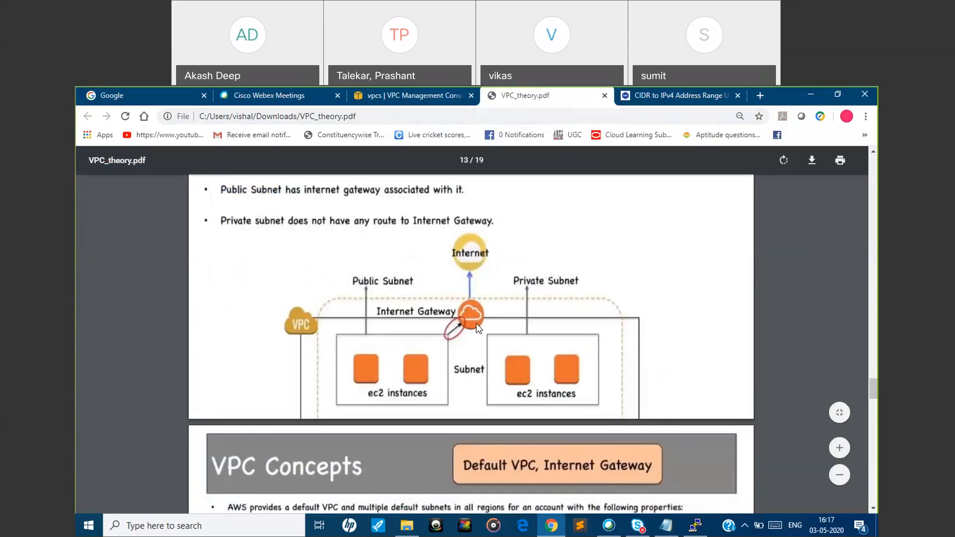
left_click(380, 96)
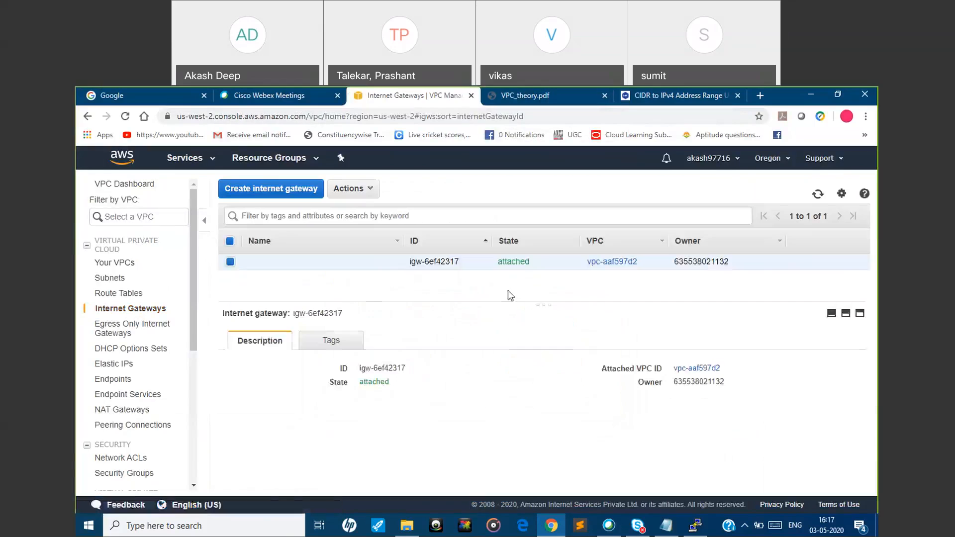
left_click(284, 189)
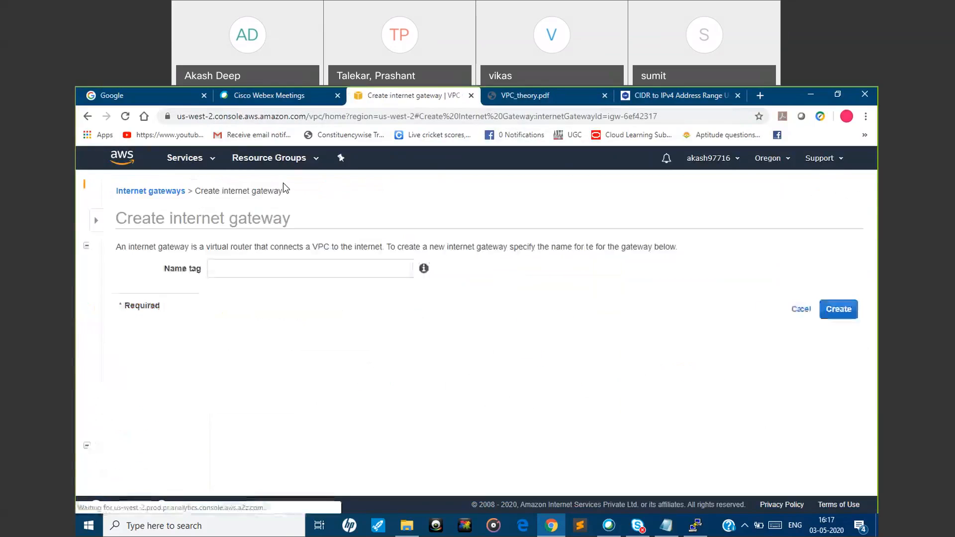
left_click(295, 268)
type("myv")
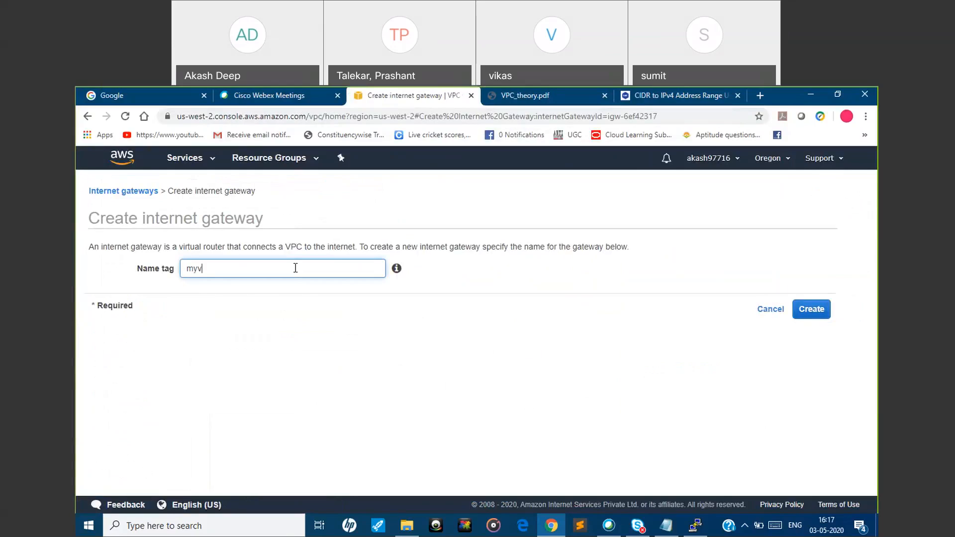
type("pcigw")
left_click(811, 309)
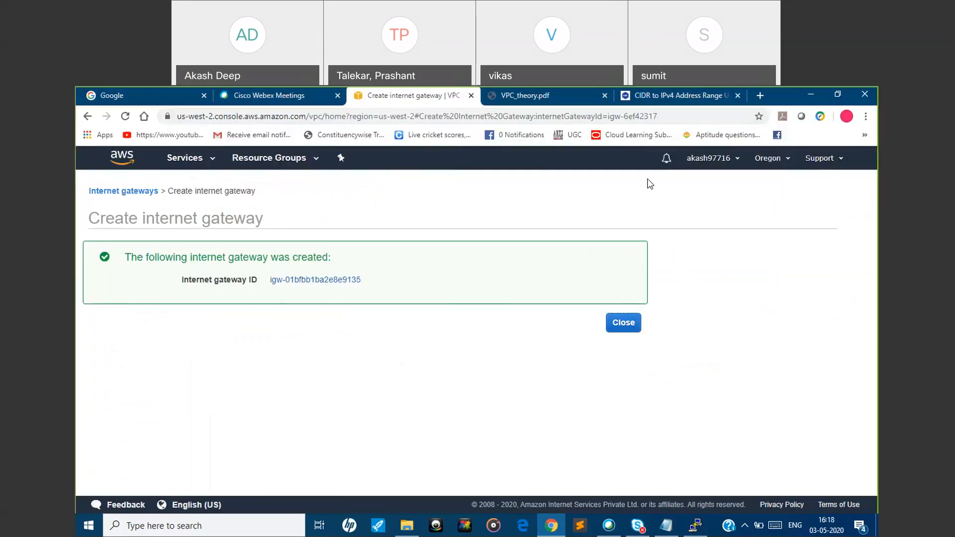
left_click(630, 329)
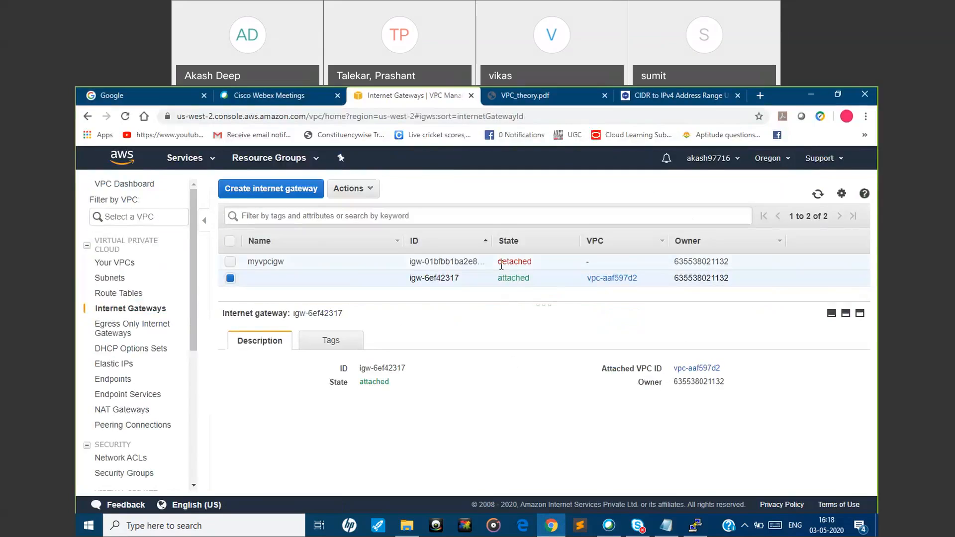
Attach the internet gateway myvpcigw to the VPC myvpcdemo2
left_click(231, 278)
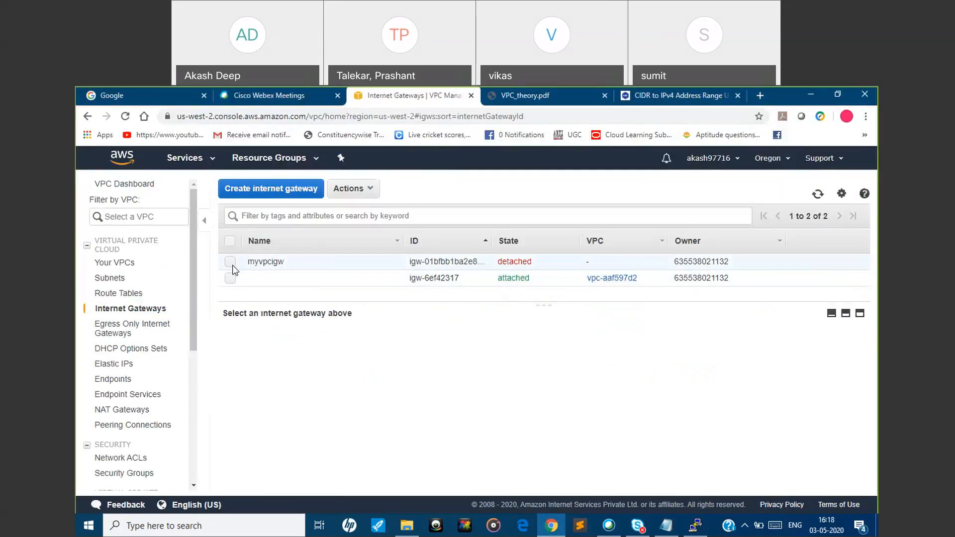
left_click(231, 262)
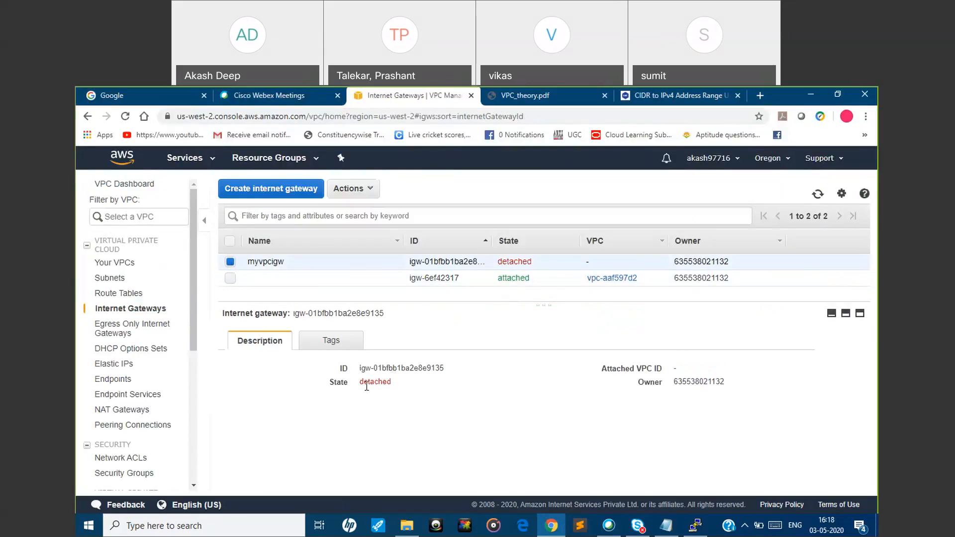
left_click(369, 190)
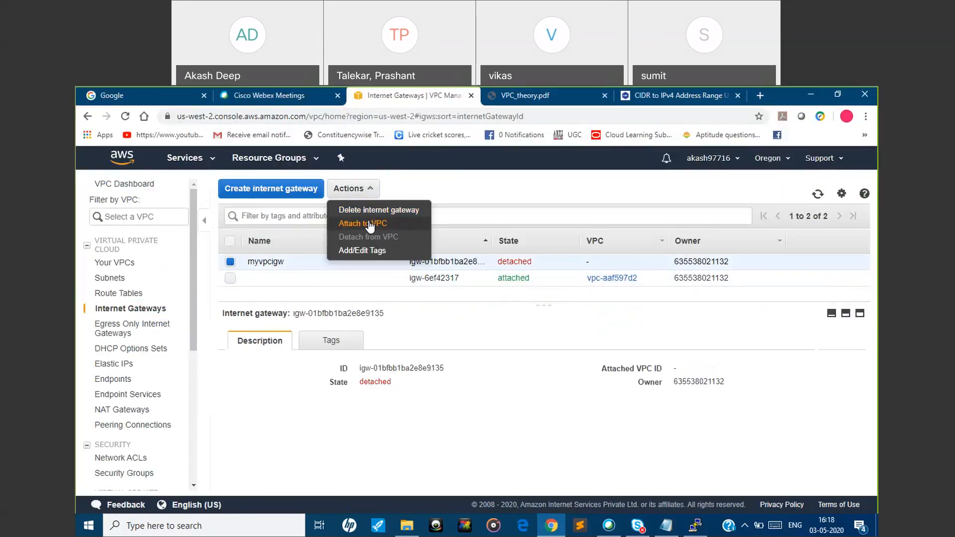
left_click(368, 225)
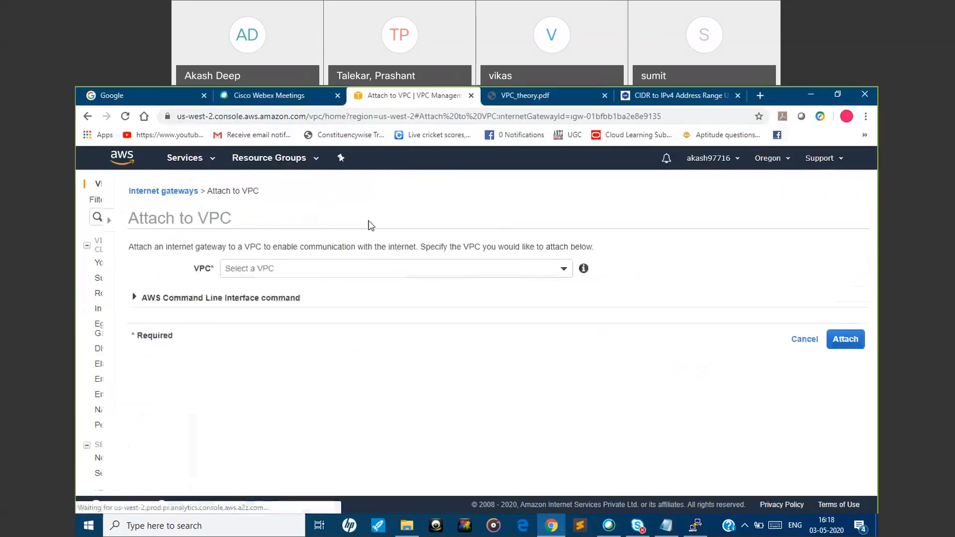
left_click(406, 268)
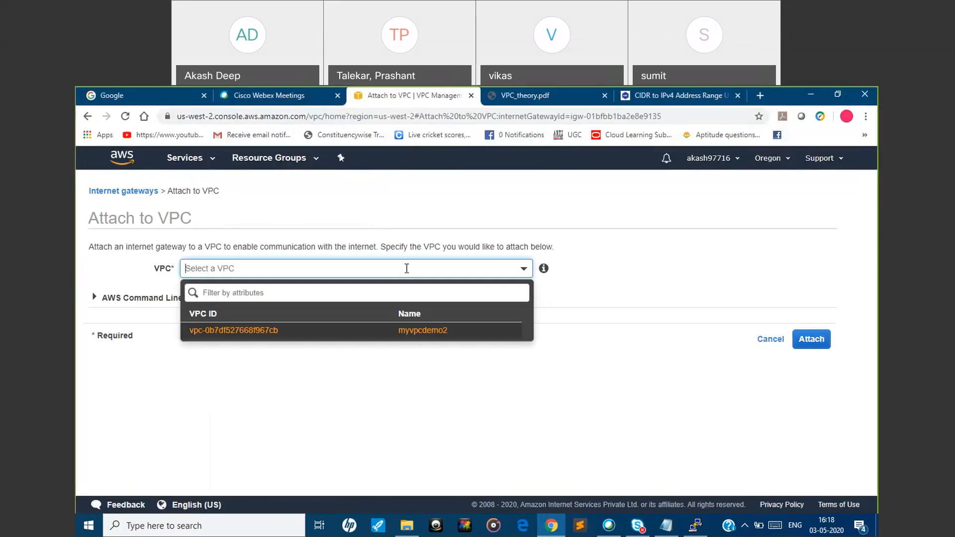
left_click(385, 338)
left_click(807, 340)
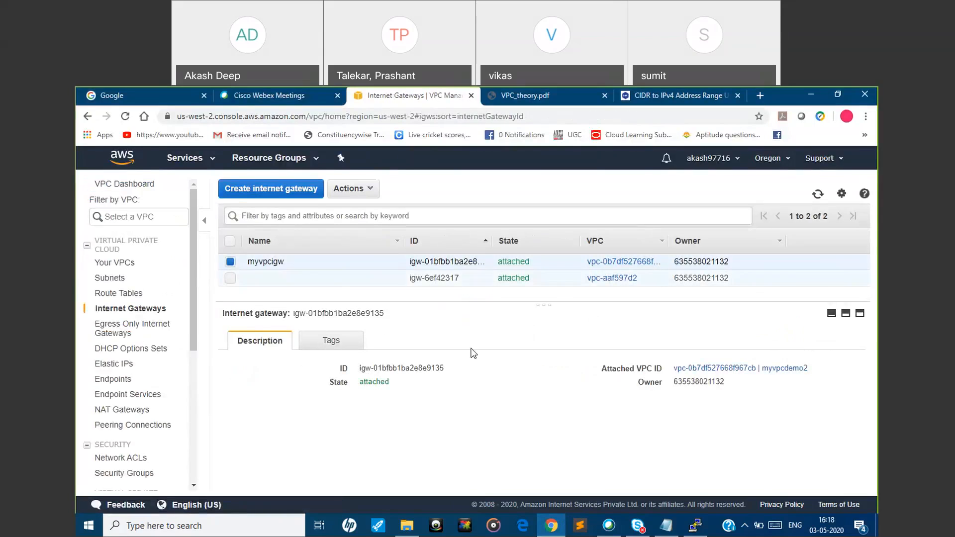
Consult the subnet diagram in VPC_theory.pdf and begin a subnet named private sunet1 in the VPC myvpcdemo2, availability zone us-west-2a
left_click(579, 93)
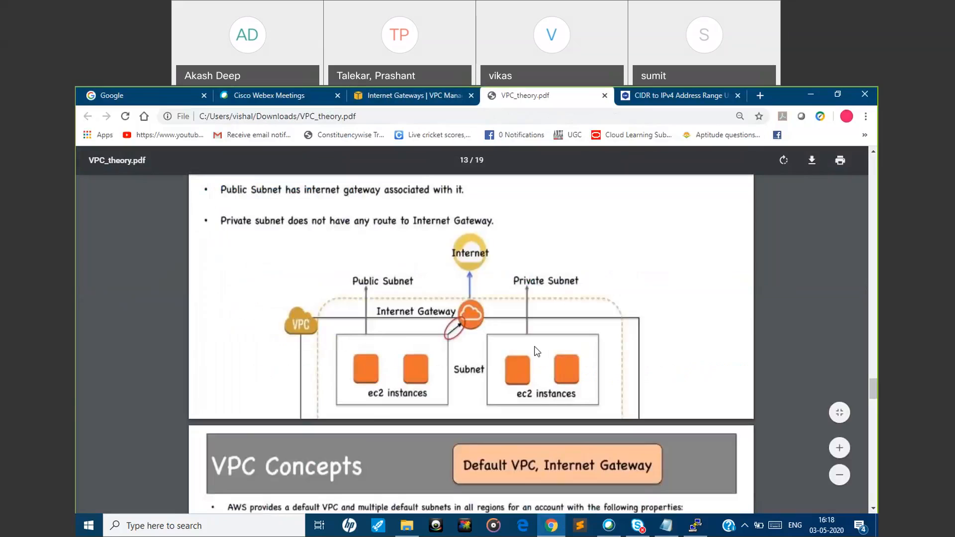
left_click(401, 97)
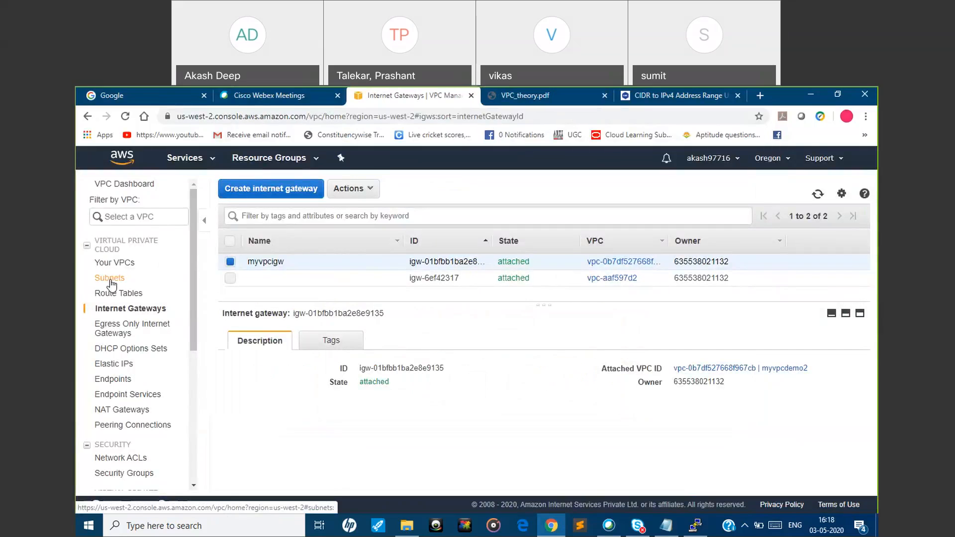
left_click(110, 281)
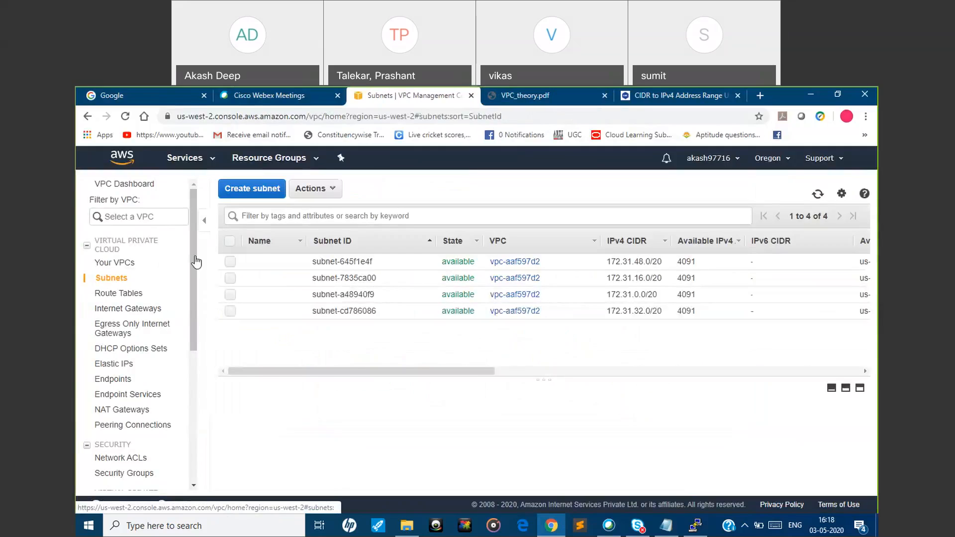
left_click(265, 188)
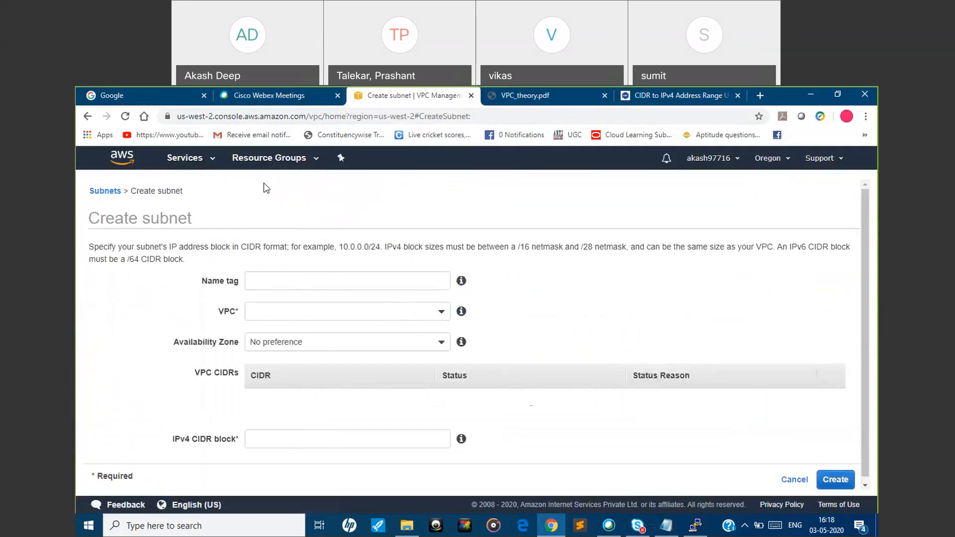
left_click(294, 280)
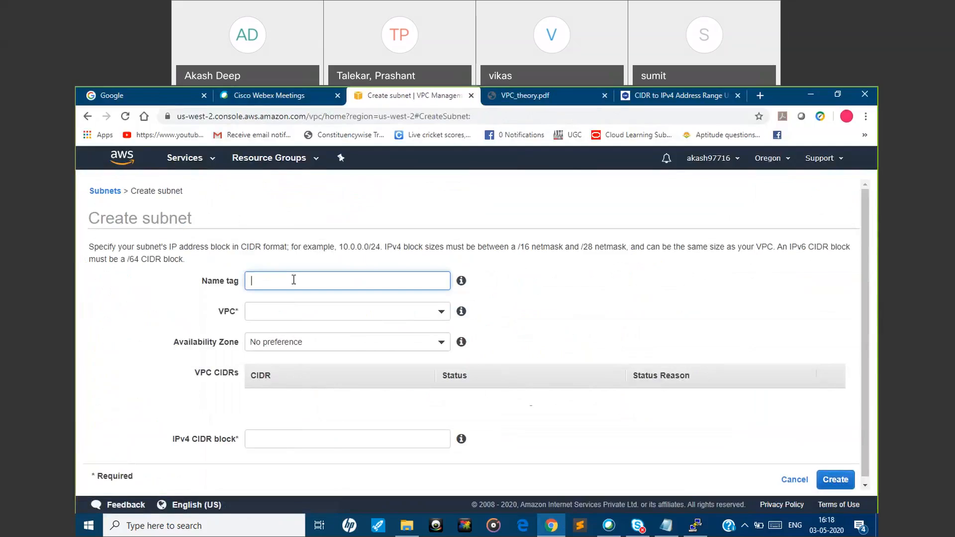
type("private subnet1")
left_click(301, 313)
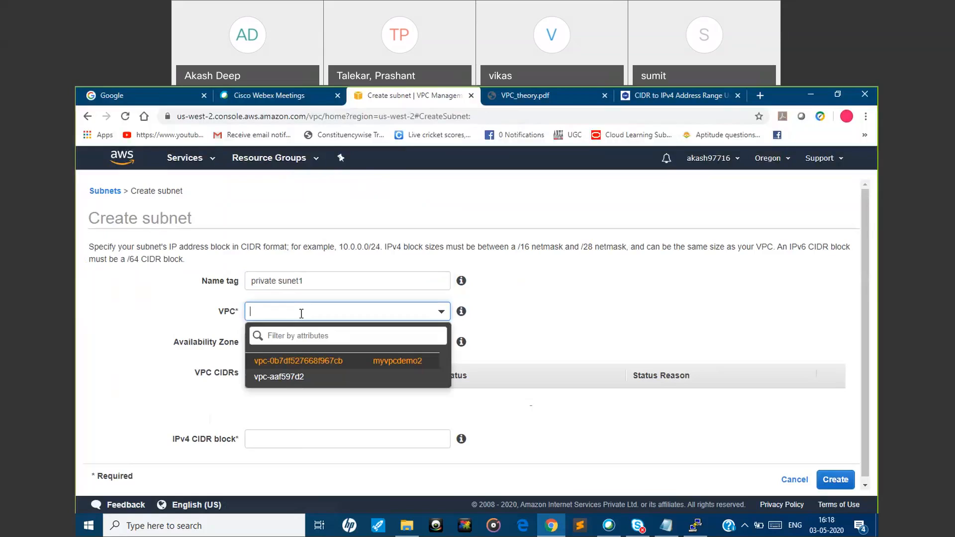
left_click(310, 362)
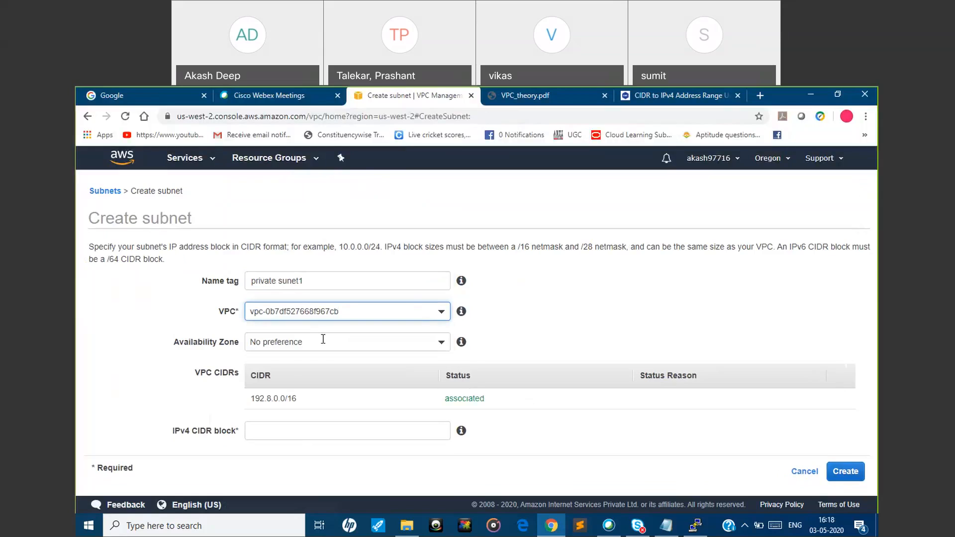
left_click(323, 340)
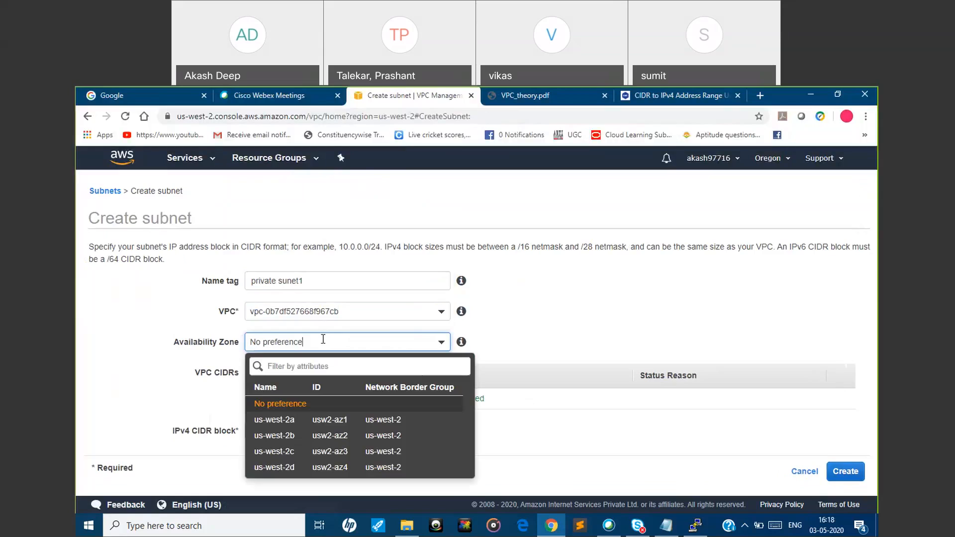
left_click(334, 426)
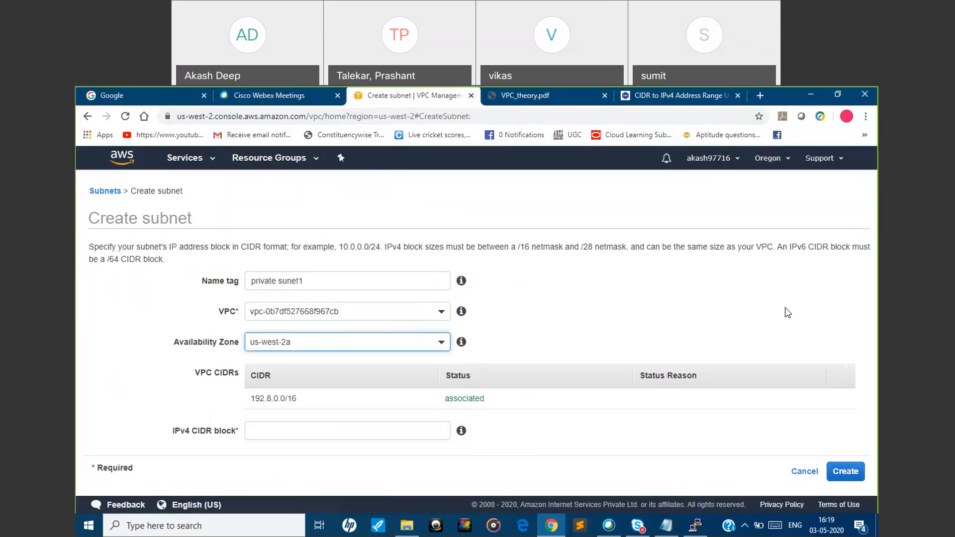
Set the private subnet's IPv4 CIDR block to 192.8.10.0/24 and create the subnet
left_click(358, 432)
type("1")
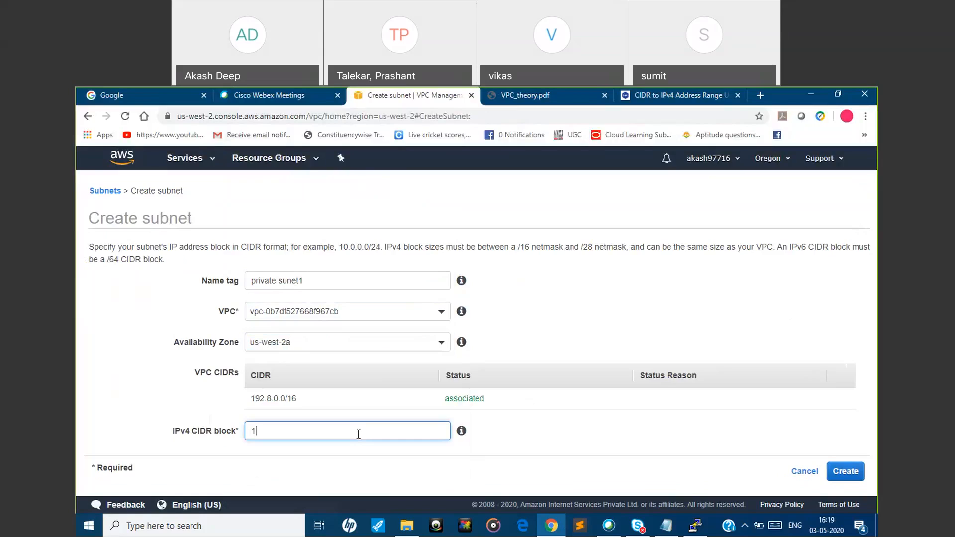
type("92.8.10.0/24")
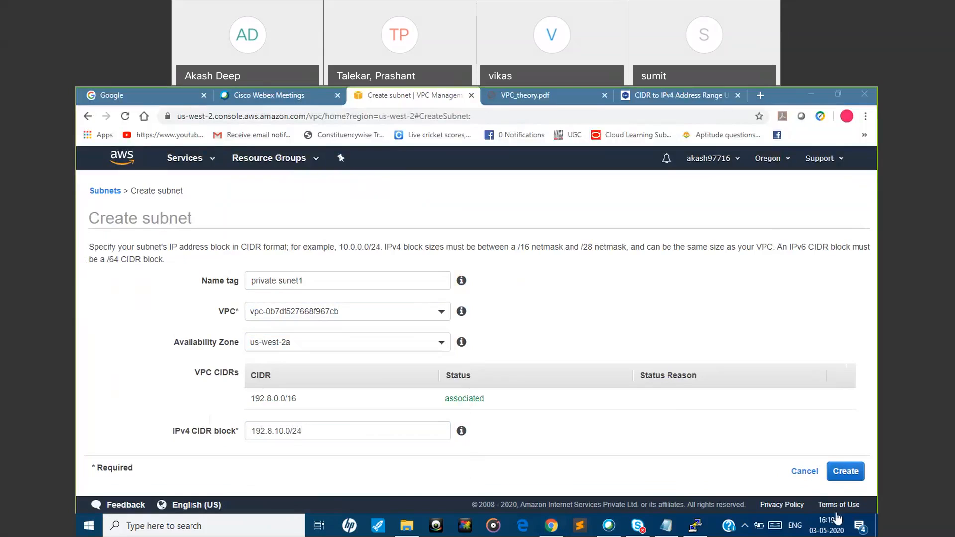
left_click(850, 477)
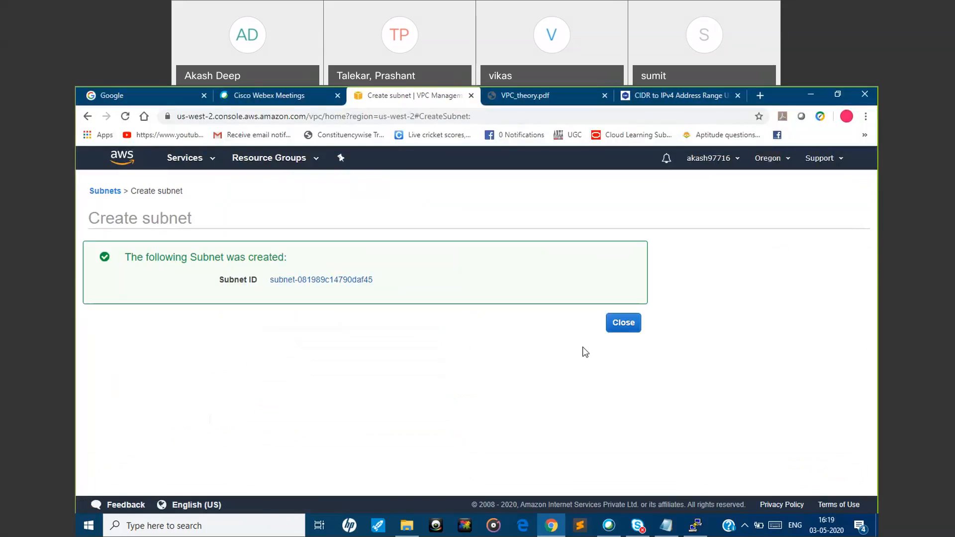
left_click(622, 323)
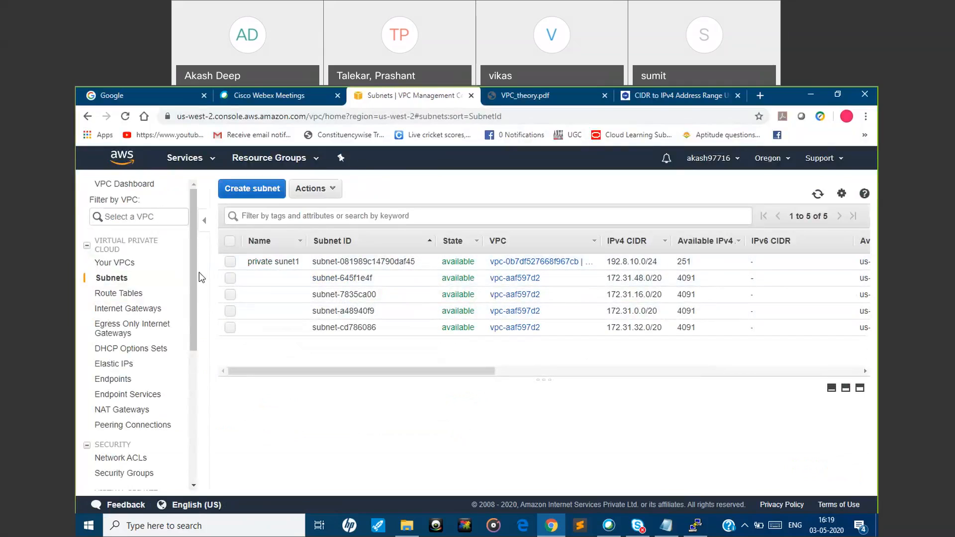
Begin another subnet named public subnet 2 in the VPC myvpcdemo2, availability zone us-west-2b
left_click(261, 194)
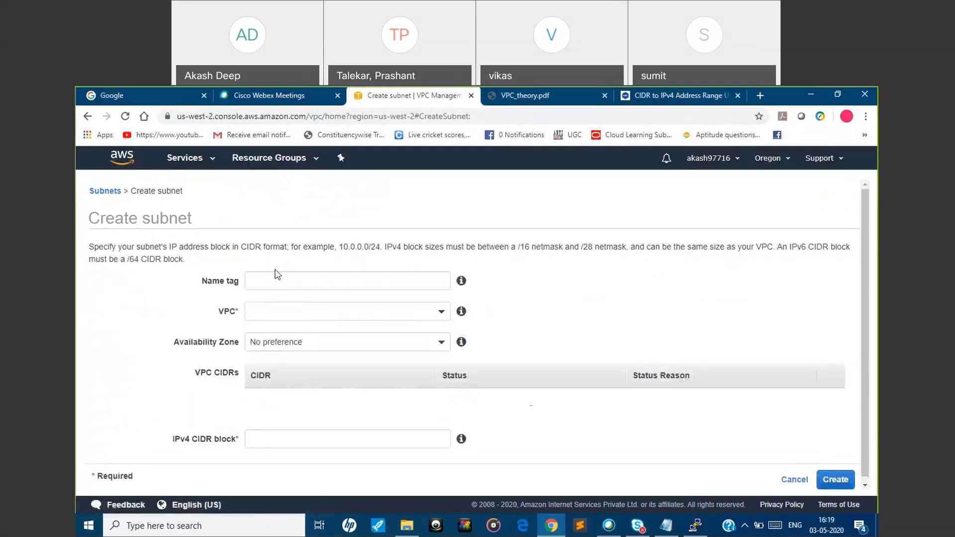
left_click(274, 278)
type("pub")
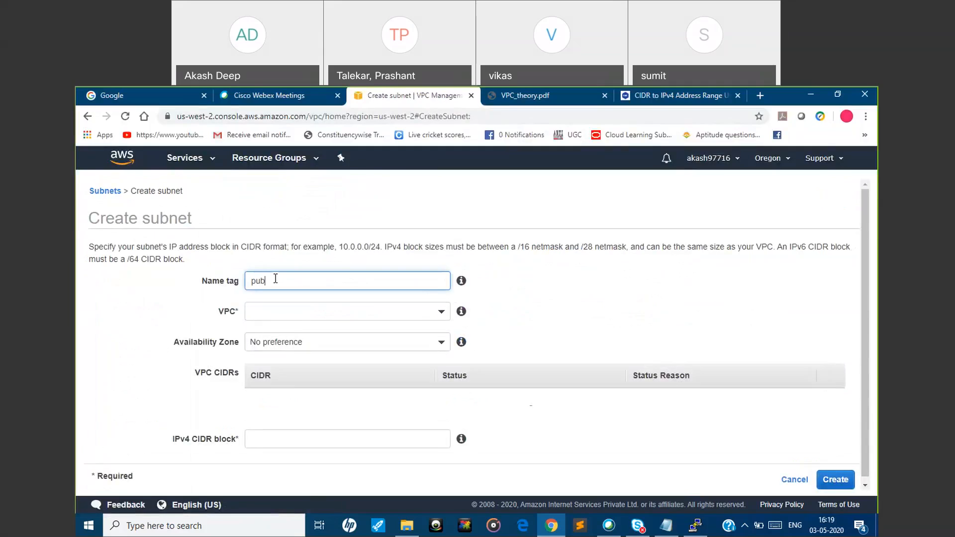
type("lic subnet 2")
left_click(437, 312)
left_click(380, 362)
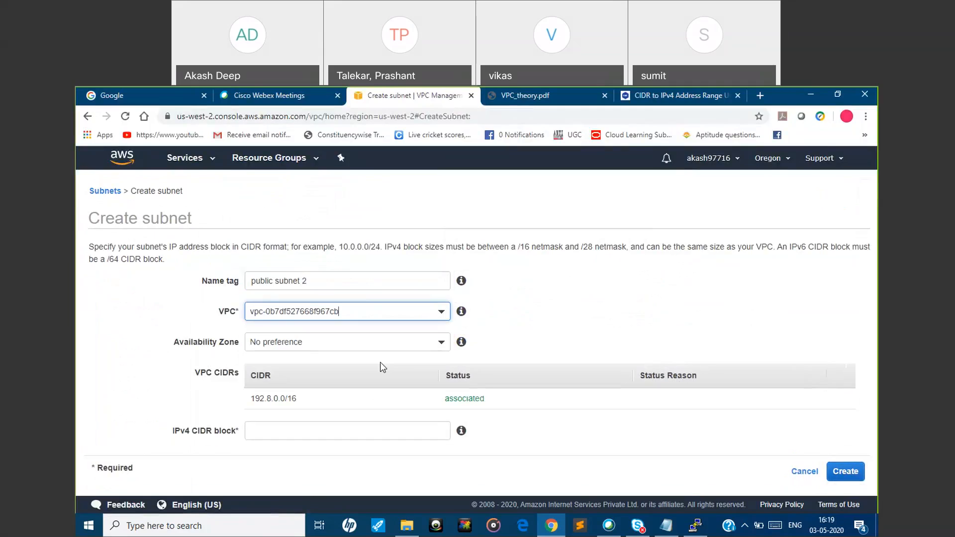
left_click(427, 344)
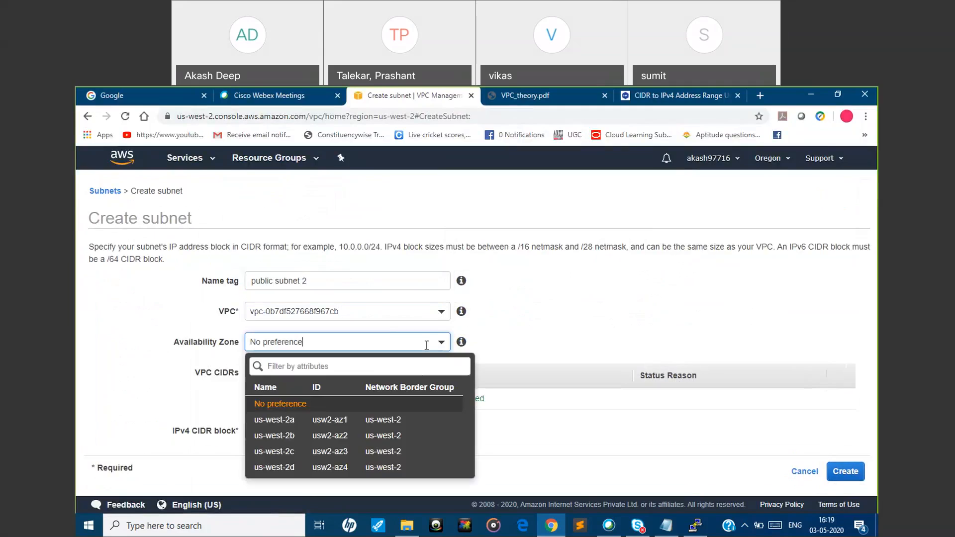
left_click(362, 435)
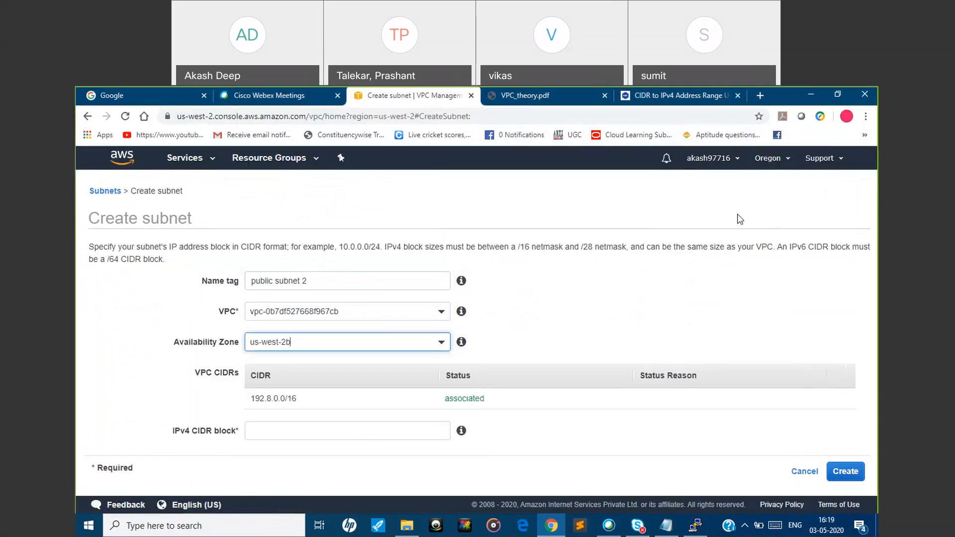
Enter 192.8.20/24 as the public subnet's IPv4 CIDR block and try to create the subnet
left_click(385, 437)
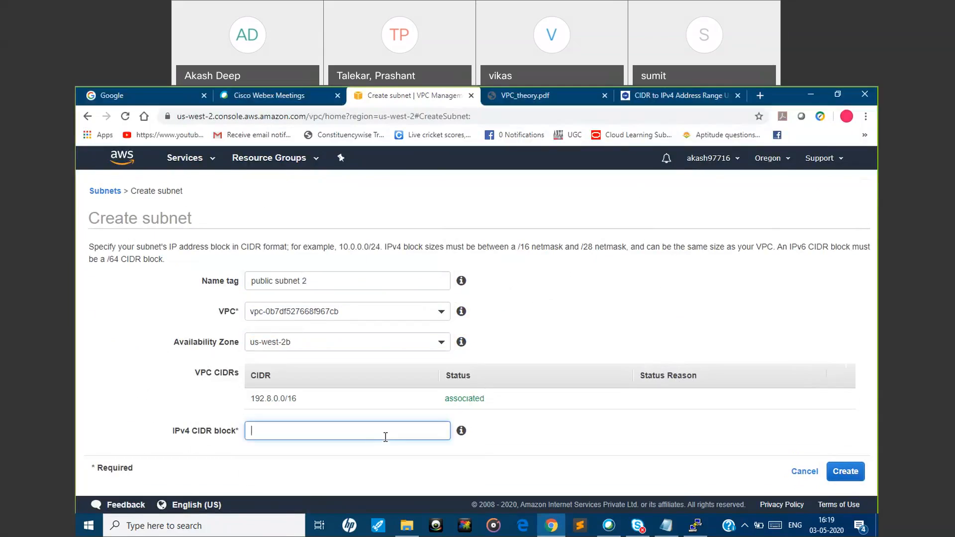
type("192.8.20/24")
left_click(851, 473)
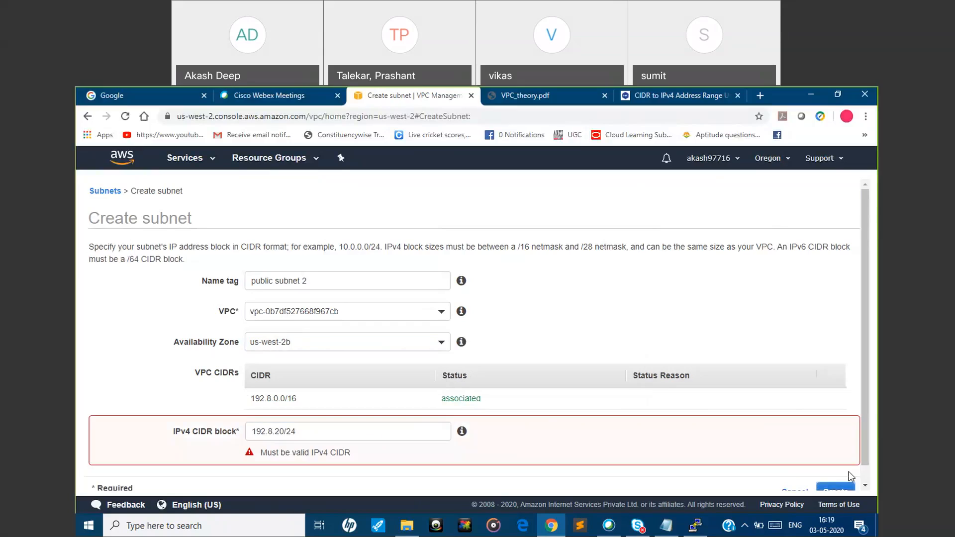
Correct the public subnet's IPv4 CIDR block to 192.8.20.0/24 and create the subnet
left_click(285, 431)
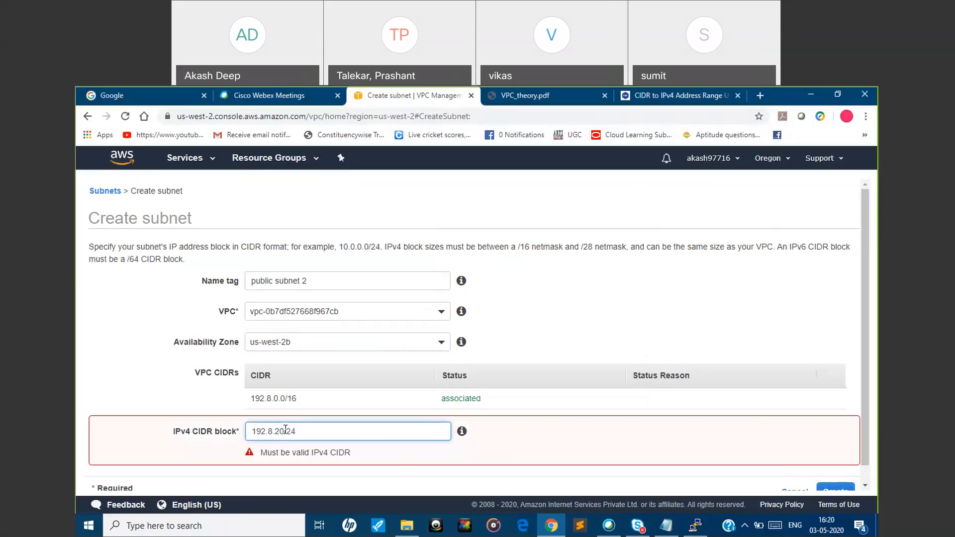
type(".0")
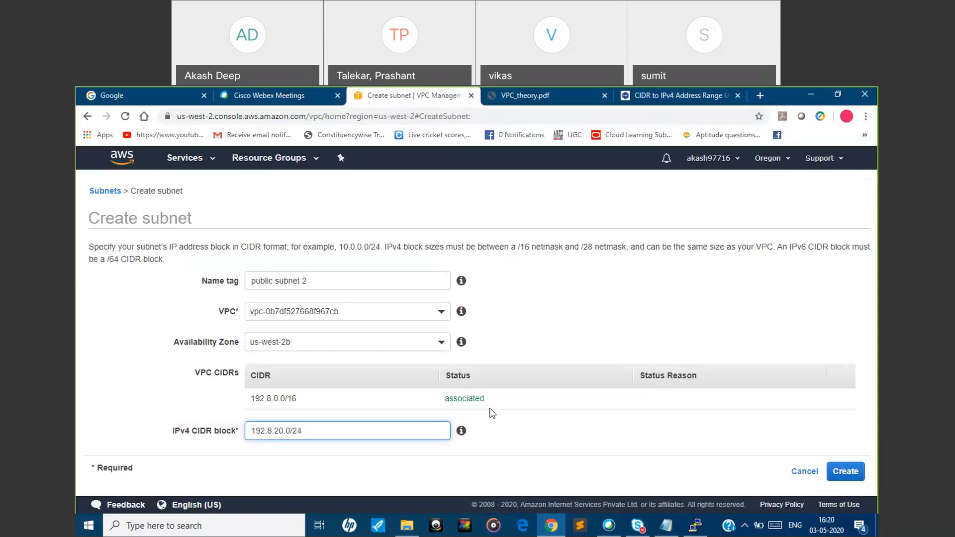
left_click(845, 471)
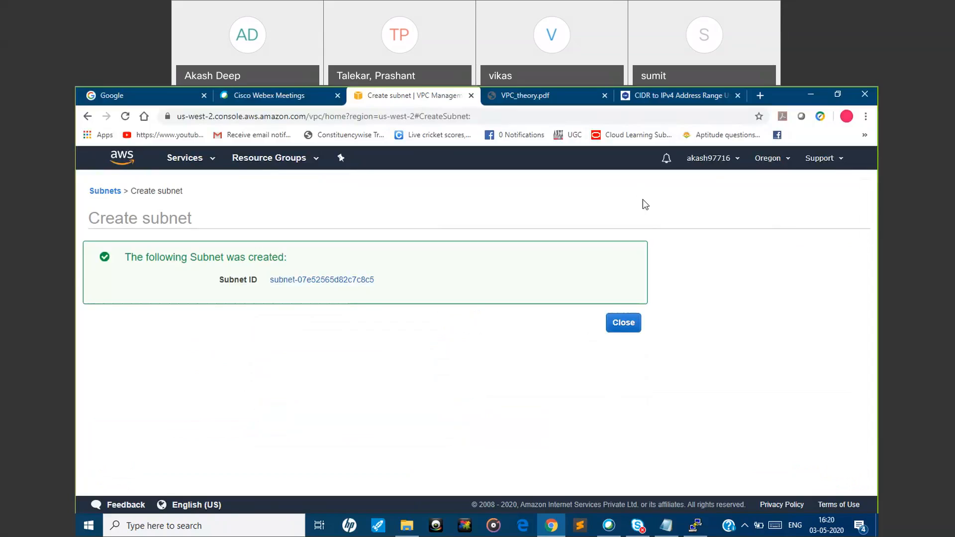
left_click(619, 326)
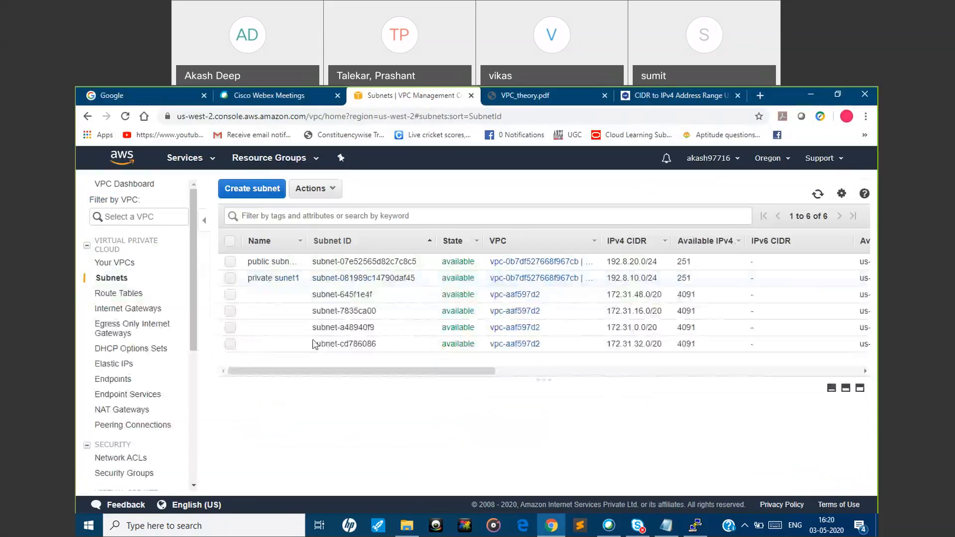
left_click(157, 217)
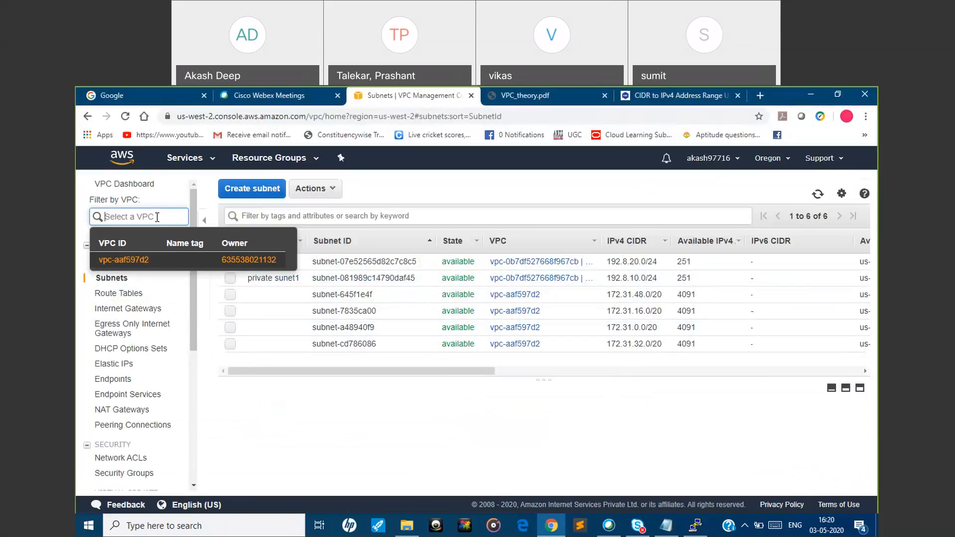
left_click(402, 193)
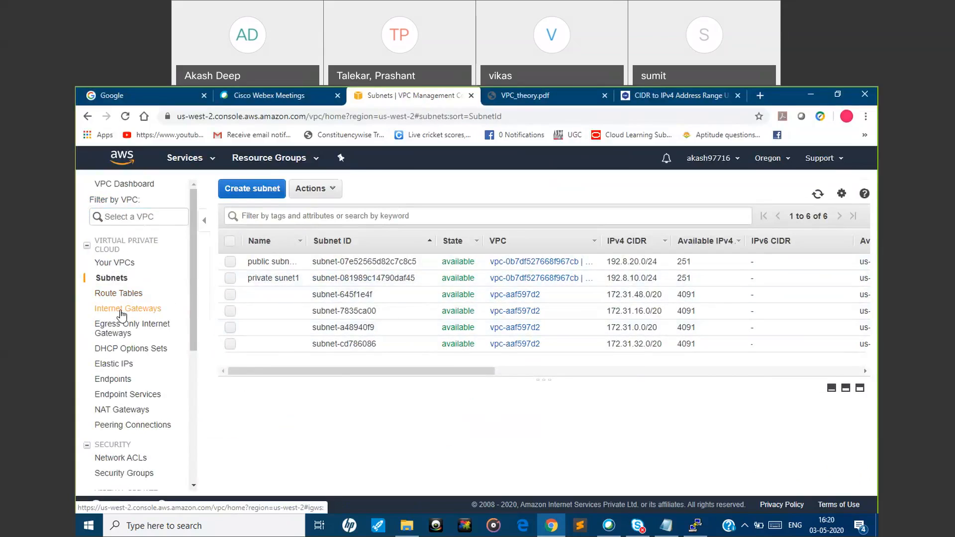
Create a route table named public routetable in the VPC myvpcdemo2
left_click(123, 295)
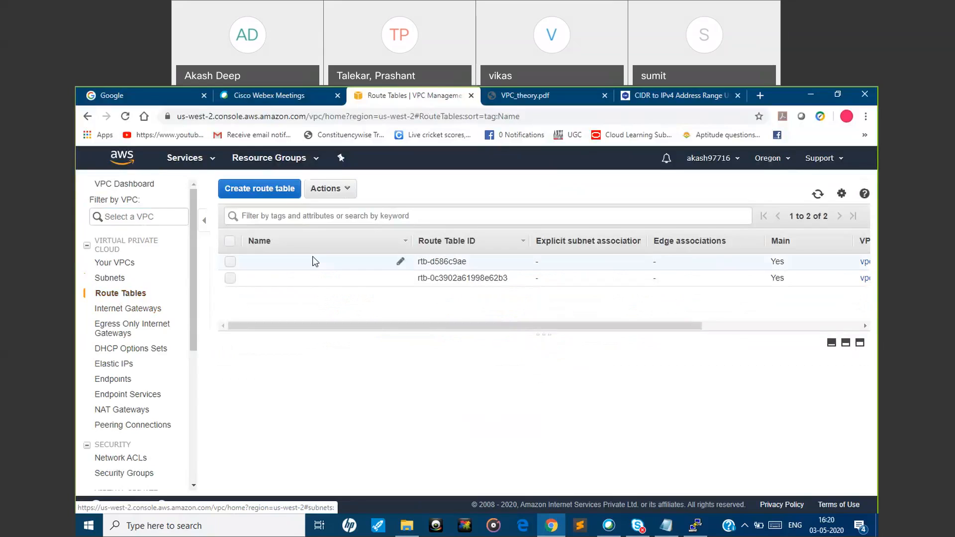
left_click(281, 192)
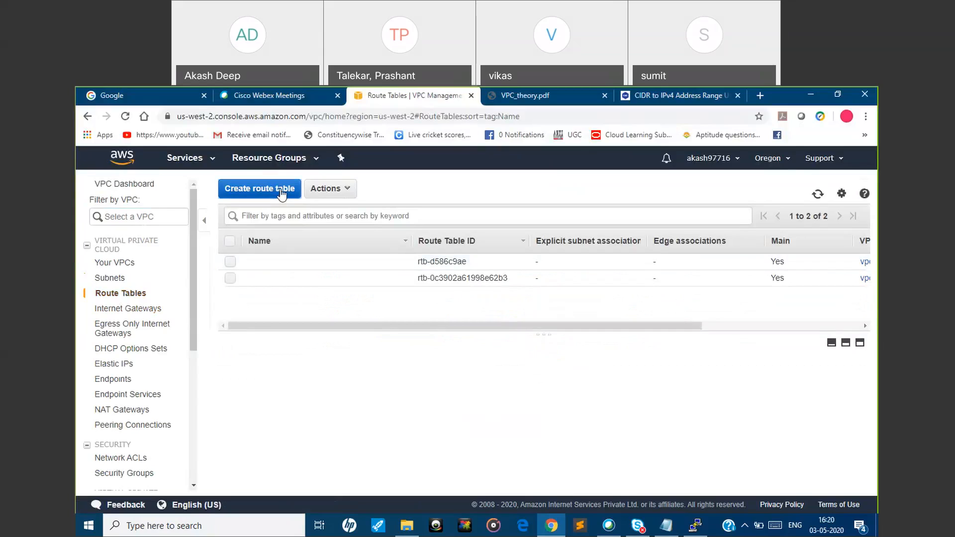
left_click(305, 271)
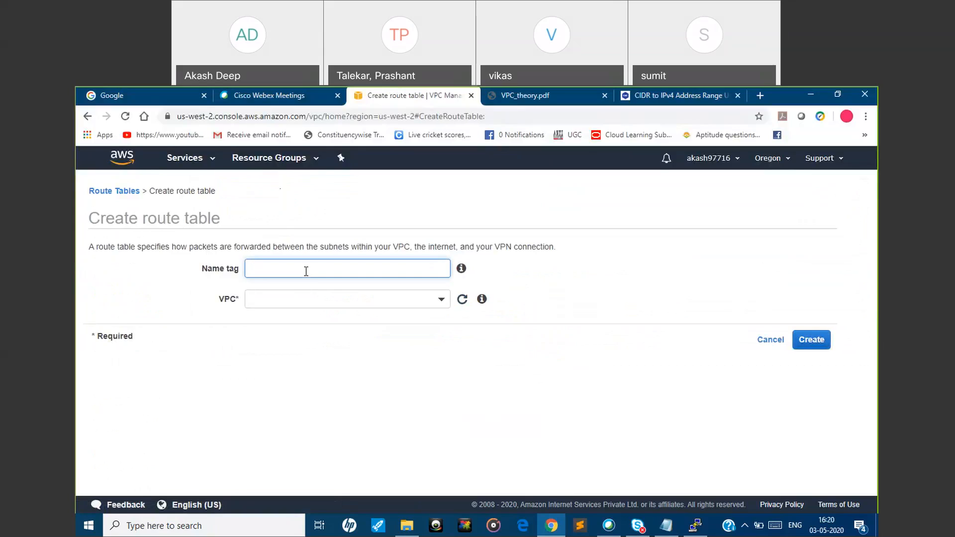
type("public routetablr")
key("BackSpace")
type("e")
left_click(361, 298)
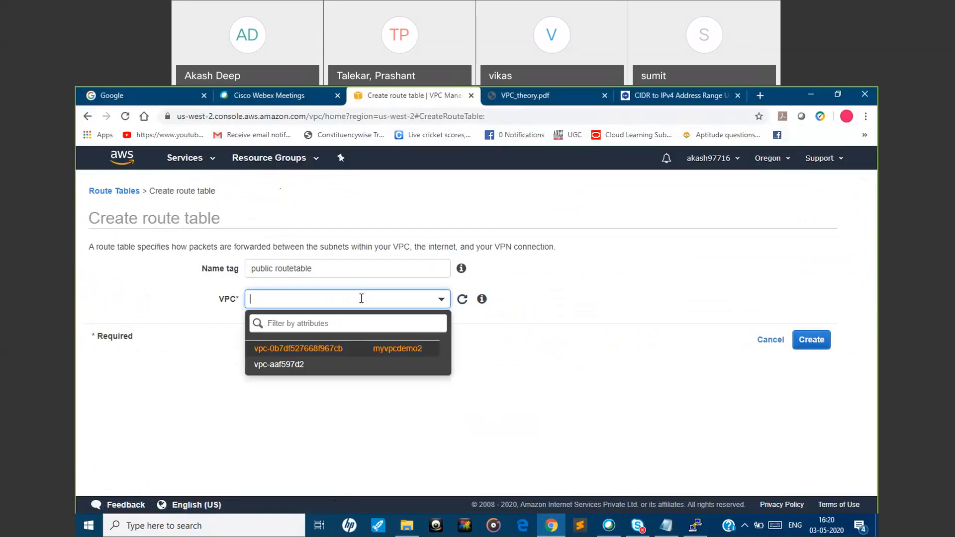
left_click(363, 348)
left_click(798, 346)
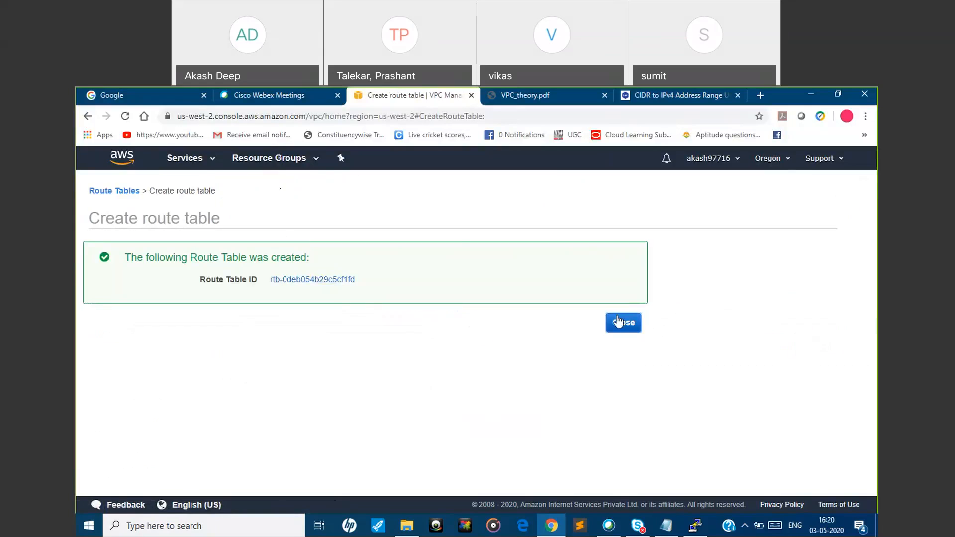
left_click(618, 322)
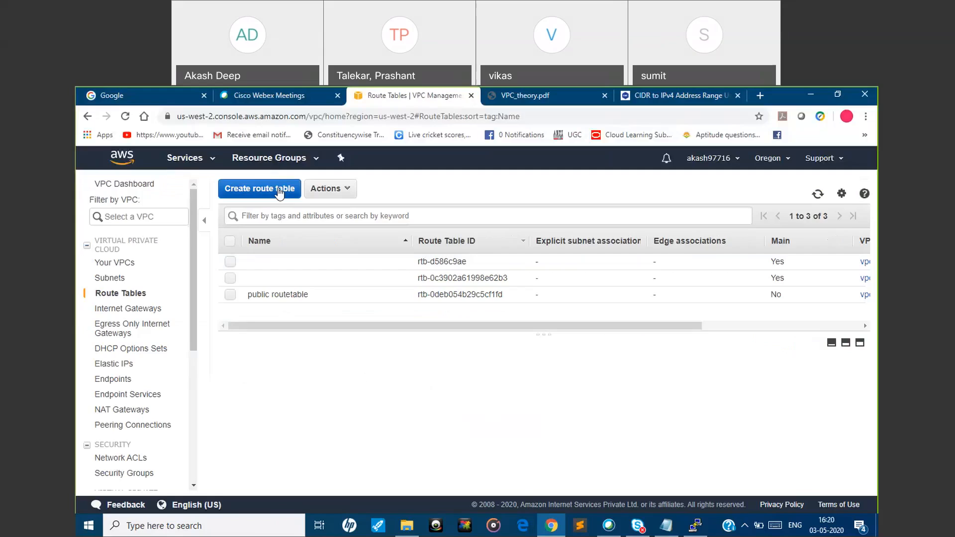
Create another route table named privateroutetable in the VPC myvpcdemo2
left_click(280, 192)
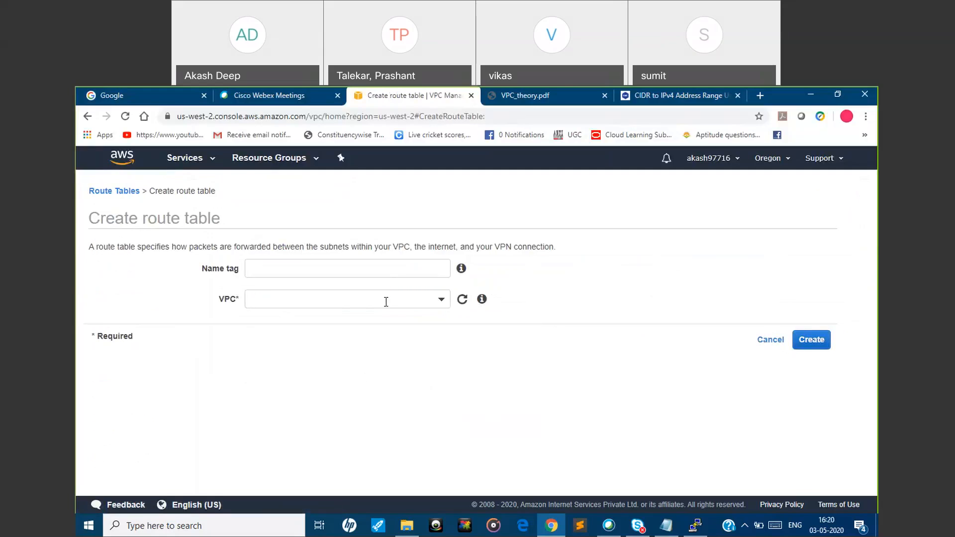
left_click(386, 268)
type("pr")
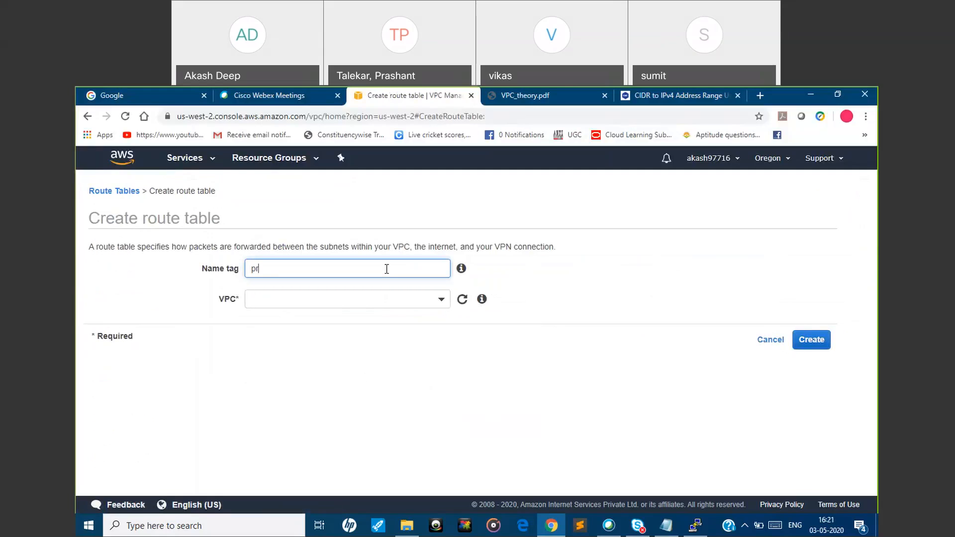
type("ivaterouteta")
type("blr")
key("BackSpace")
type("e")
left_click(389, 299)
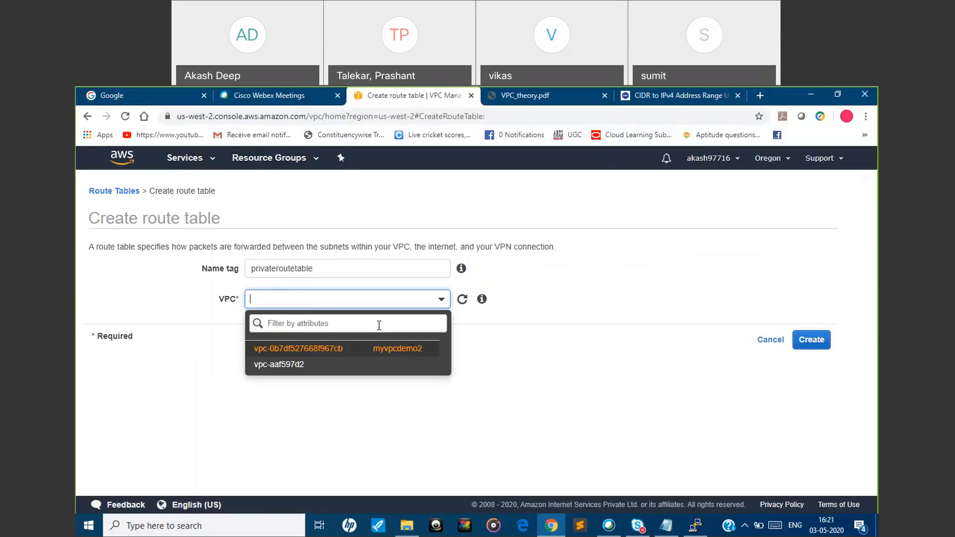
left_click(376, 352)
left_click(801, 348)
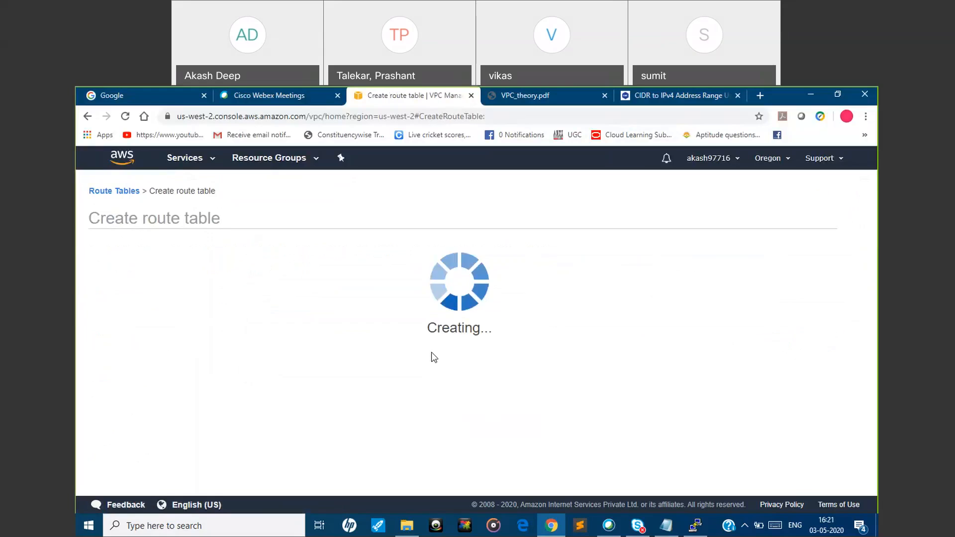
left_click(624, 324)
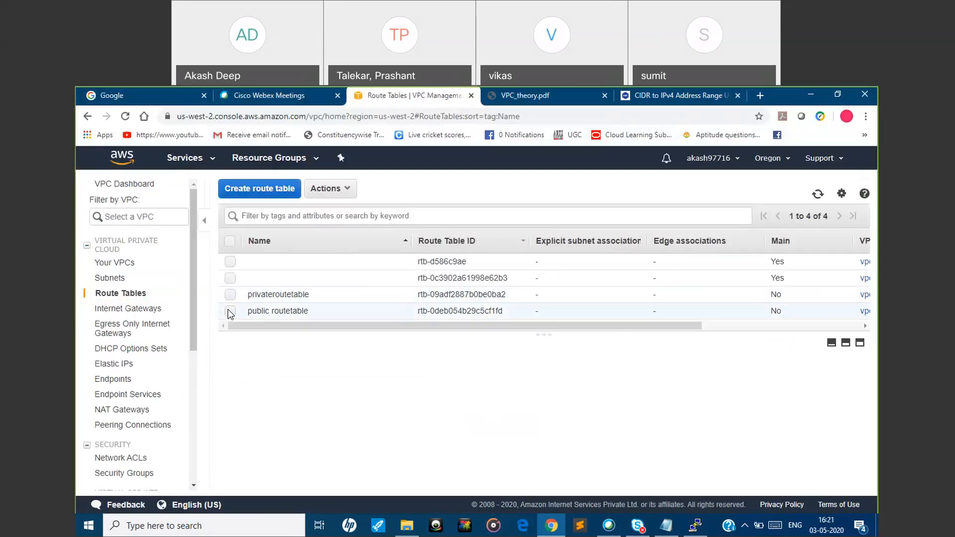
Edit the routes of public routetable and add a route with the destination 0.0.0.0/0
left_click(231, 312)
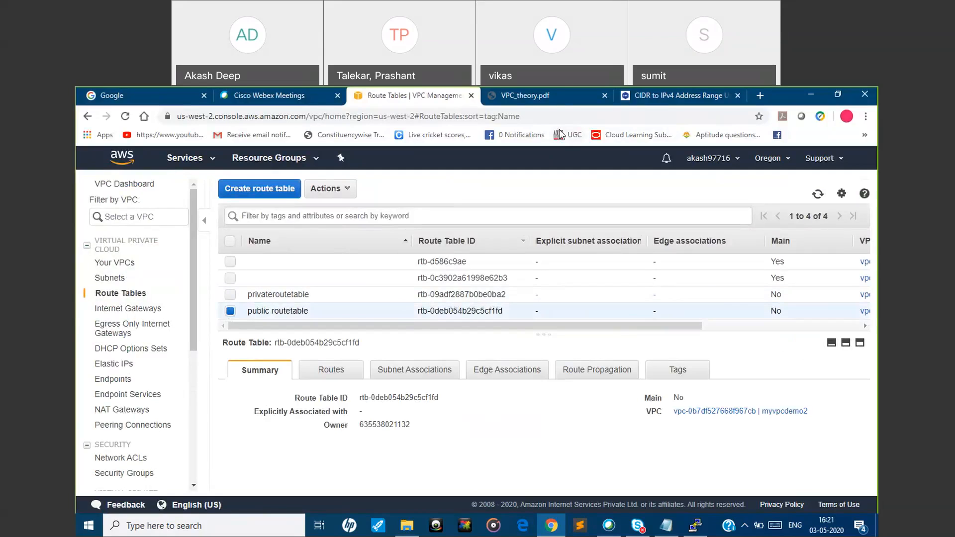
left_click(560, 103)
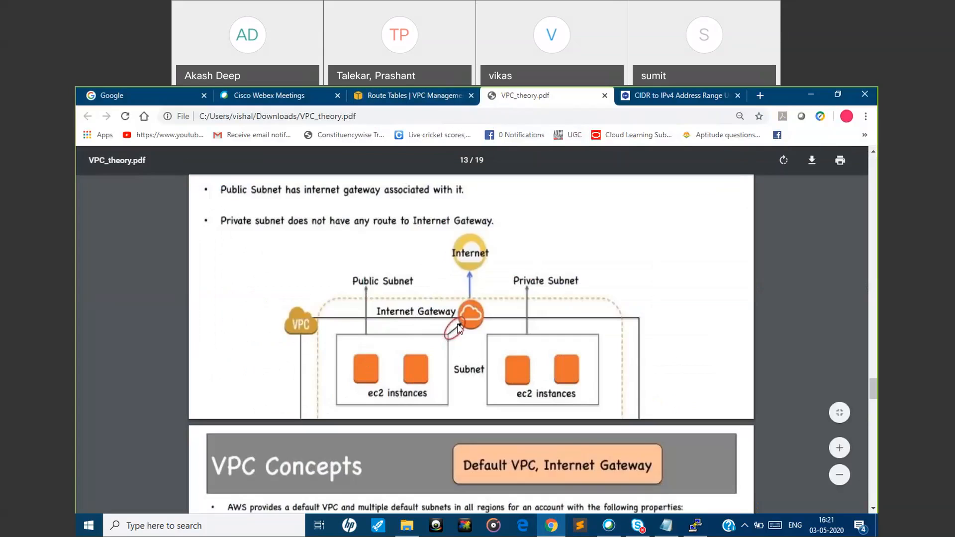
left_click(396, 94)
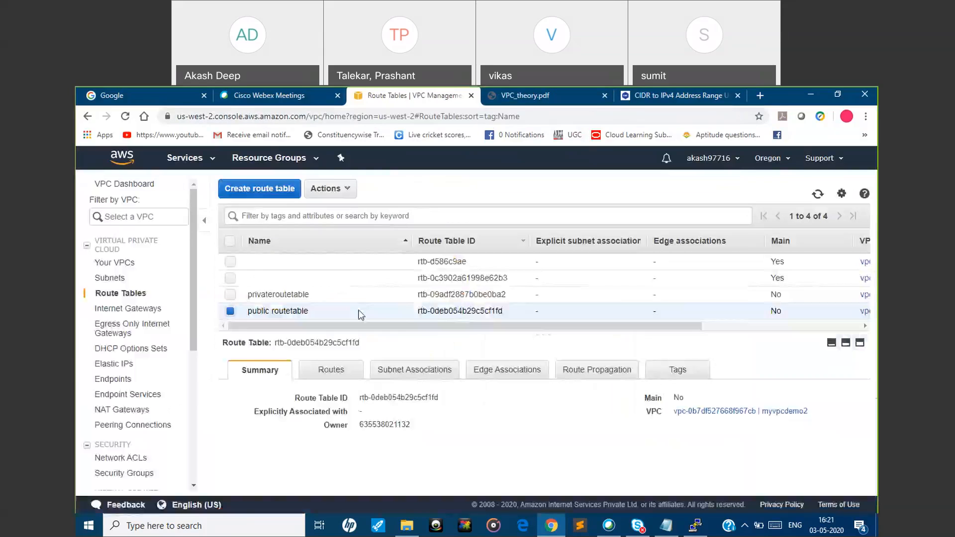
left_click(349, 376)
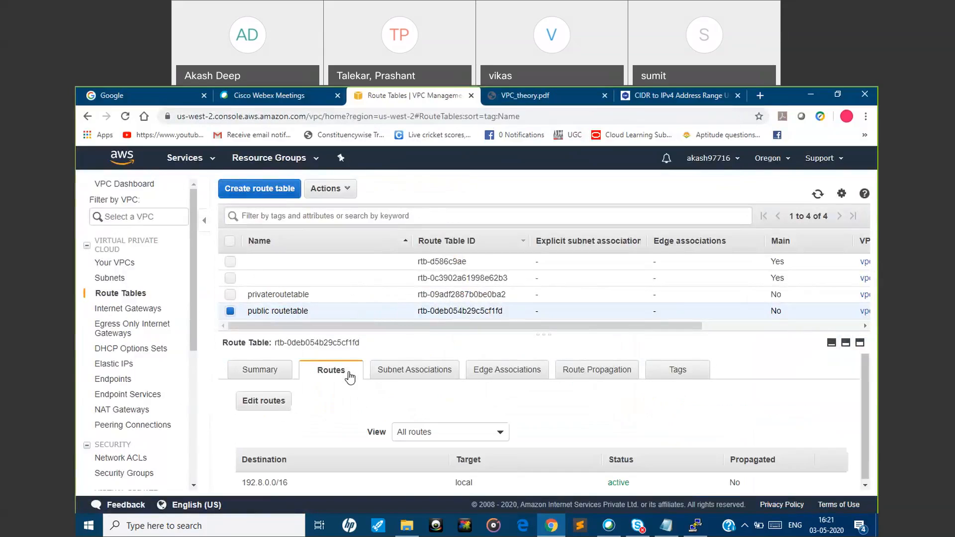
left_click(274, 401)
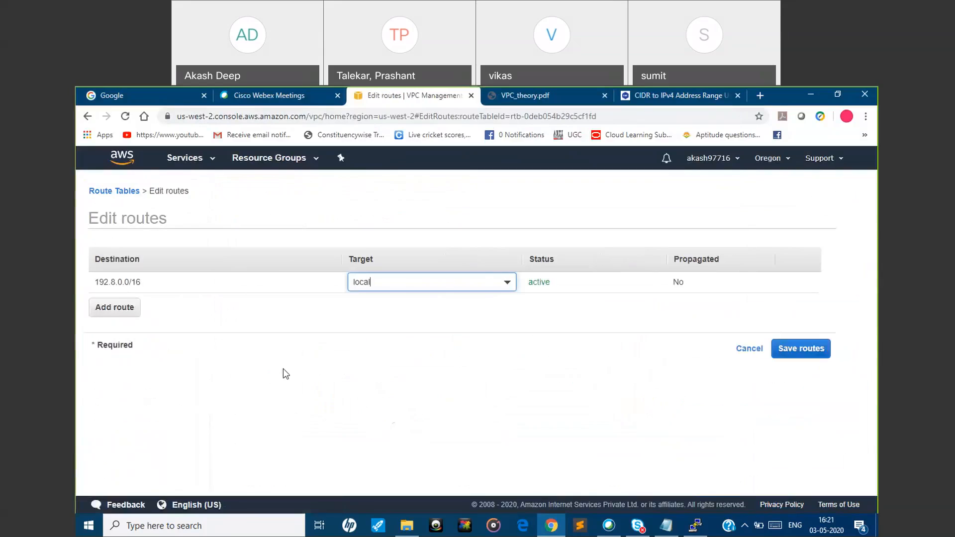
left_click(119, 305)
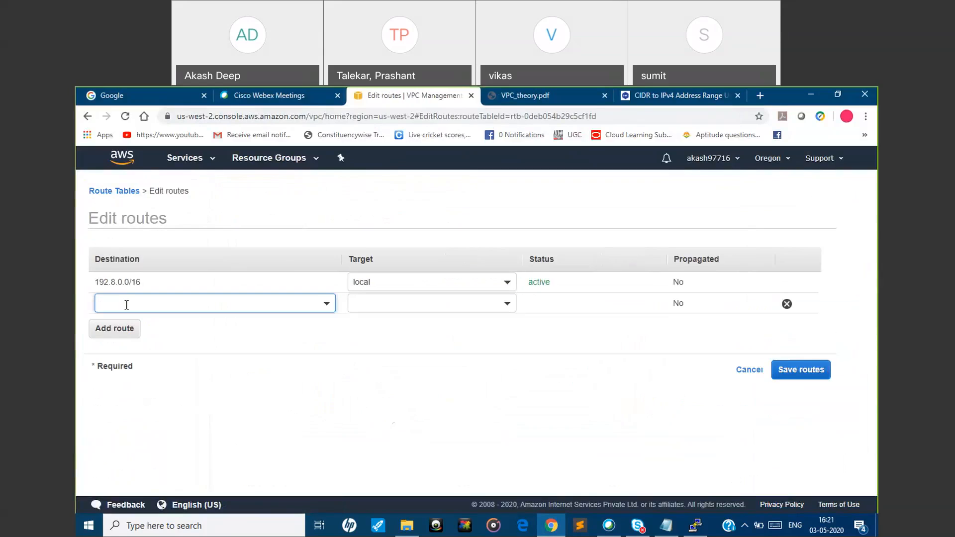
left_click(126, 305)
type("0")
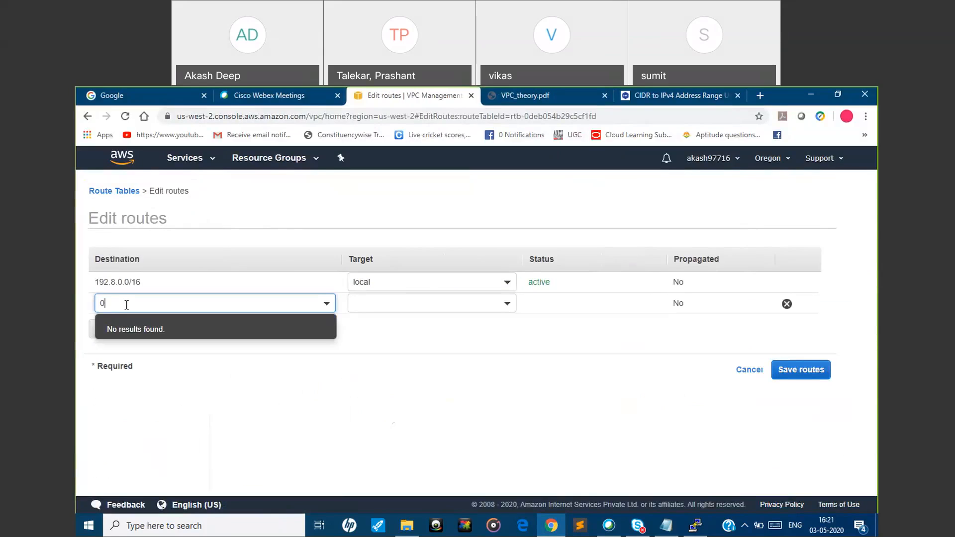
type(".0")
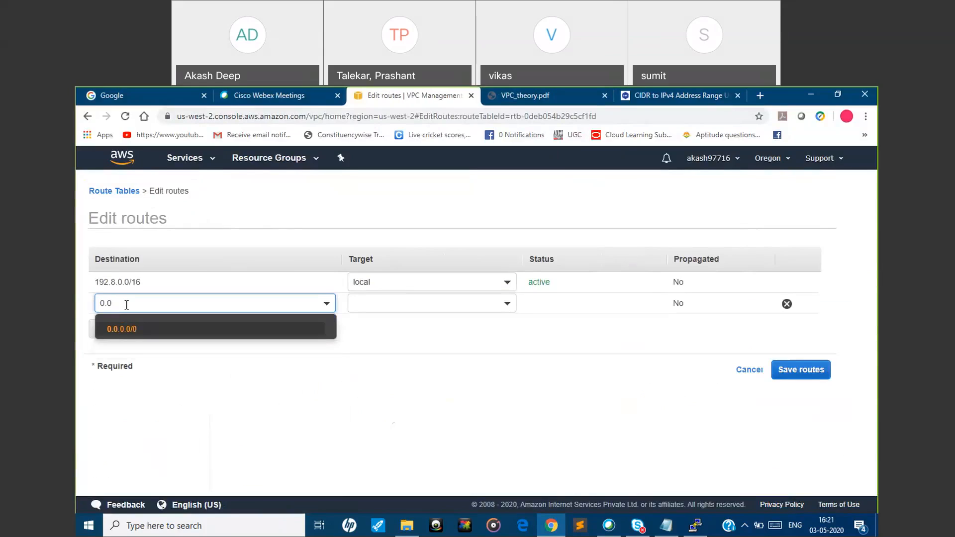
left_click(130, 329)
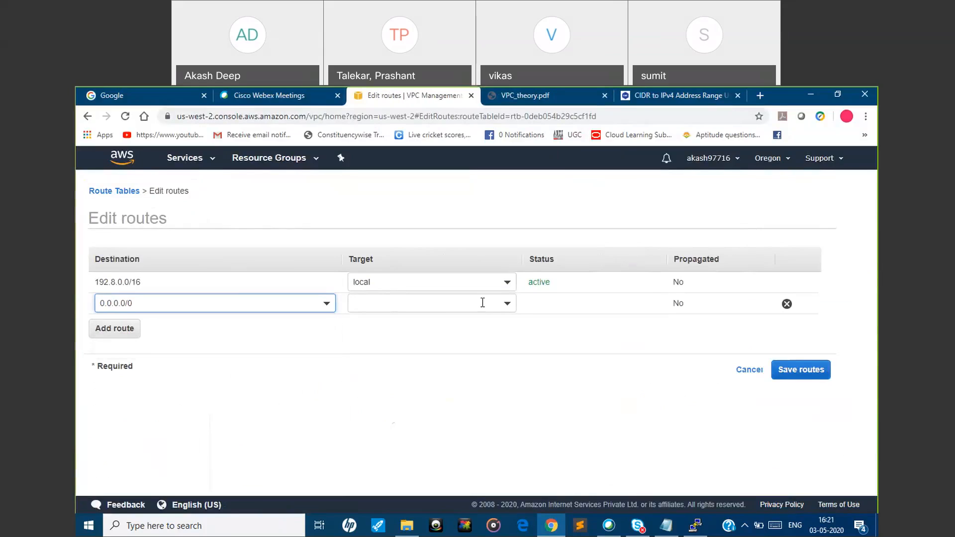
Set the 0.0.0.0/0 route's target to the internet gateway myvpcigw and save the routes
left_click(510, 304)
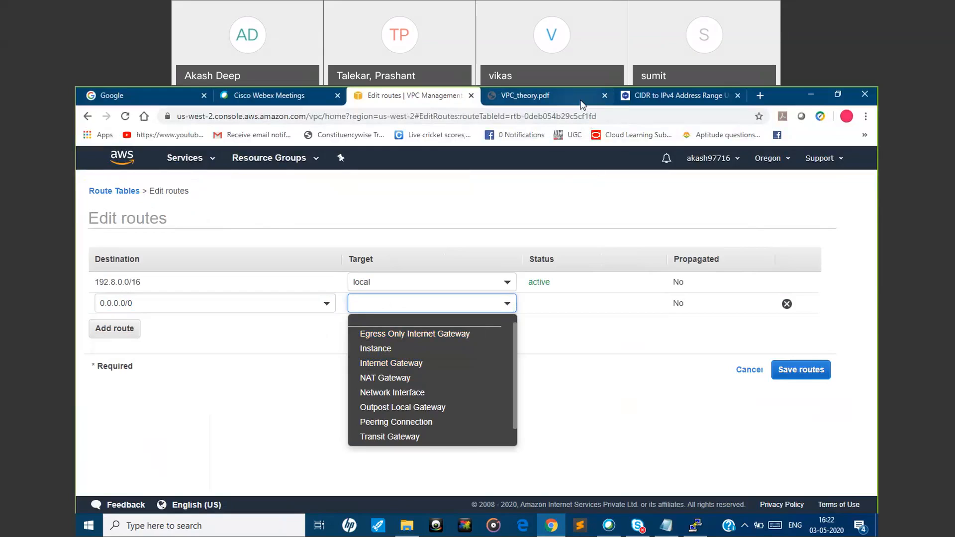
left_click(537, 95)
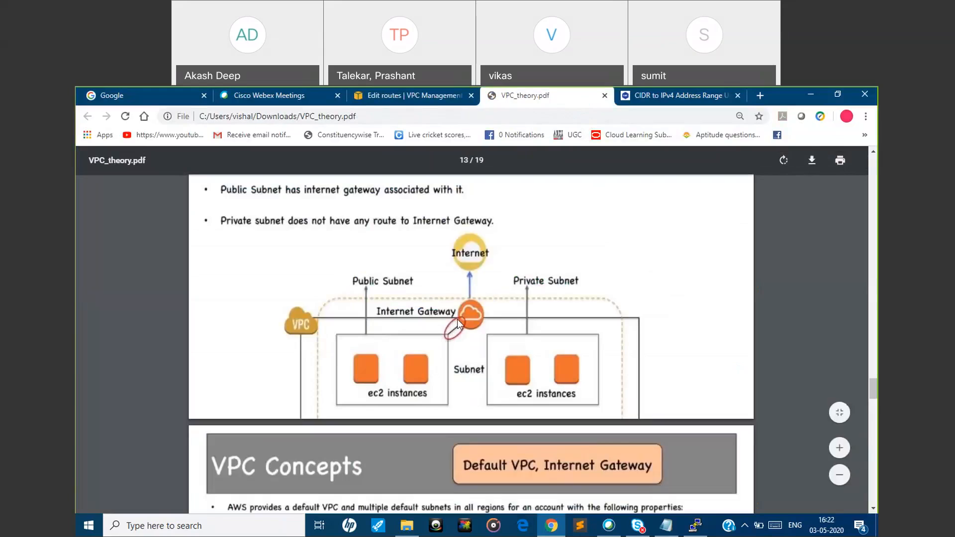
left_click(399, 99)
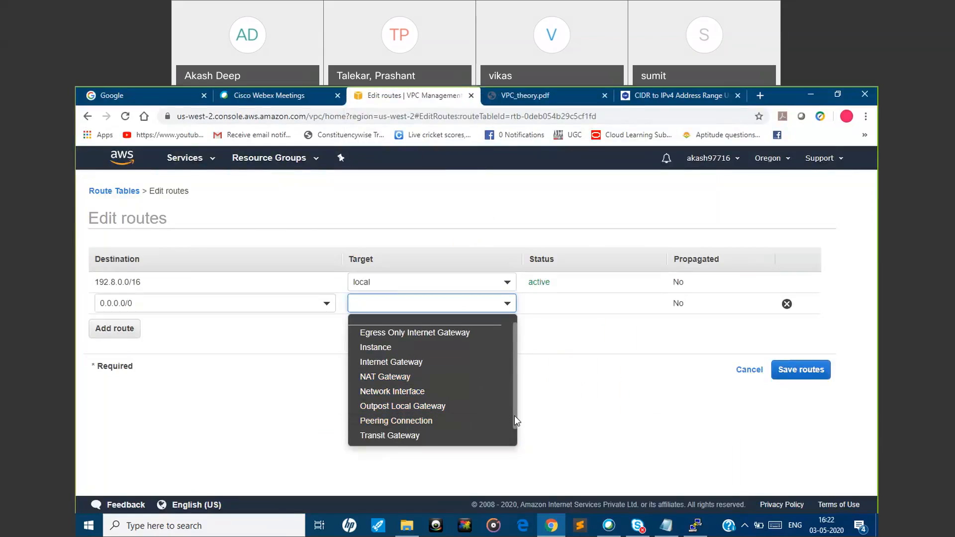
scroll(514, 430, "down", 1)
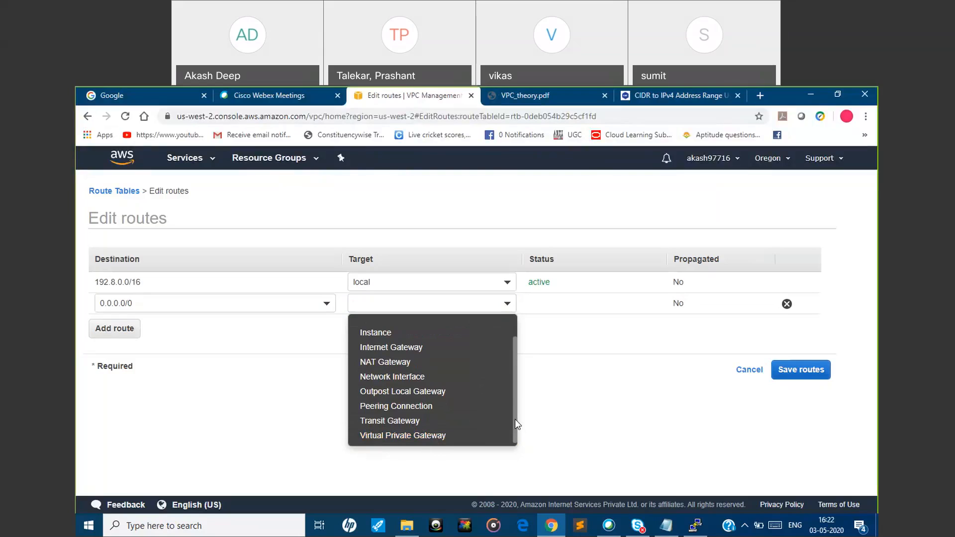
left_click_drag(515, 420, 515, 397)
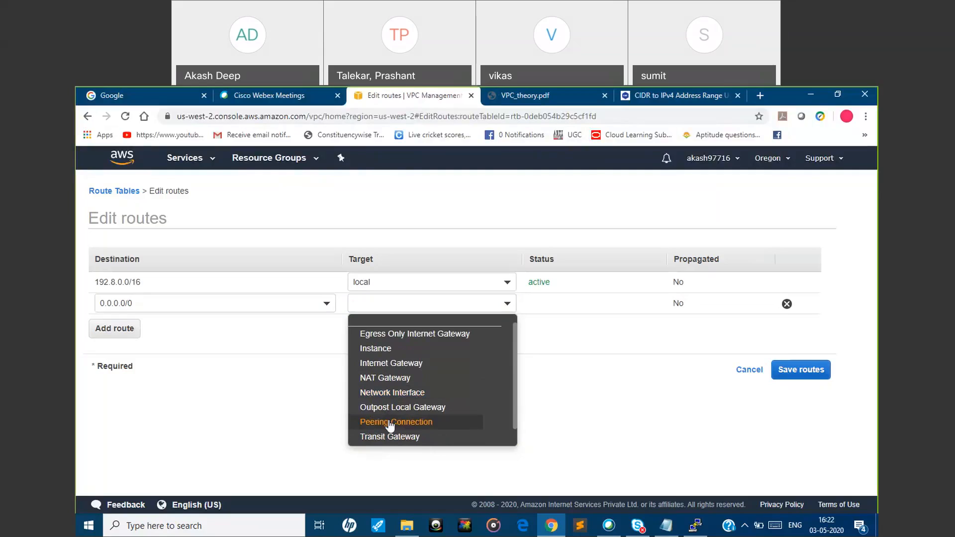
left_click(390, 364)
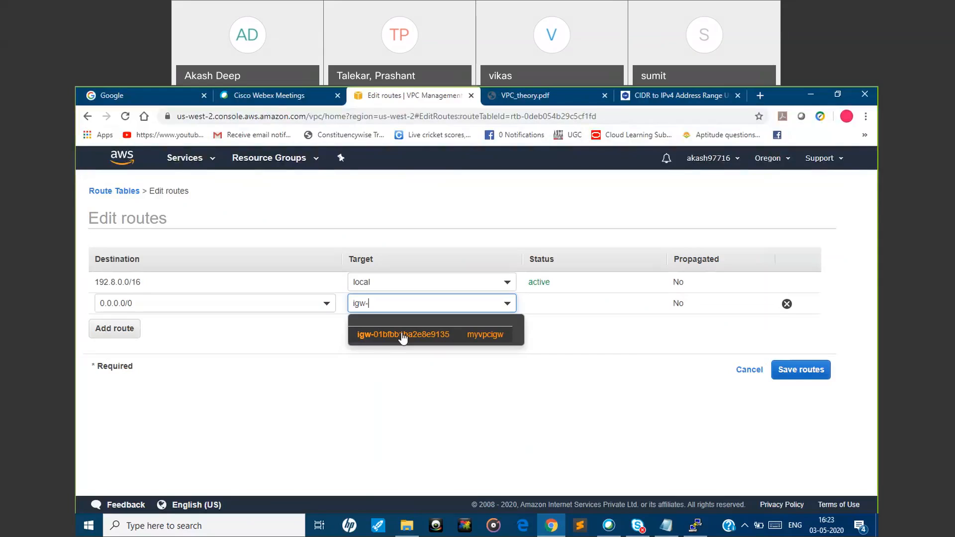
left_click(572, 92)
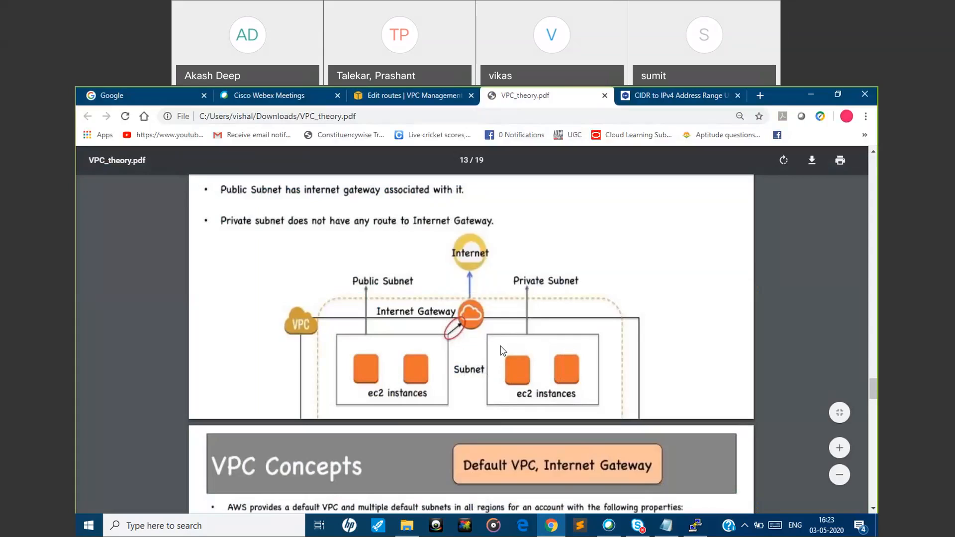
left_click(403, 99)
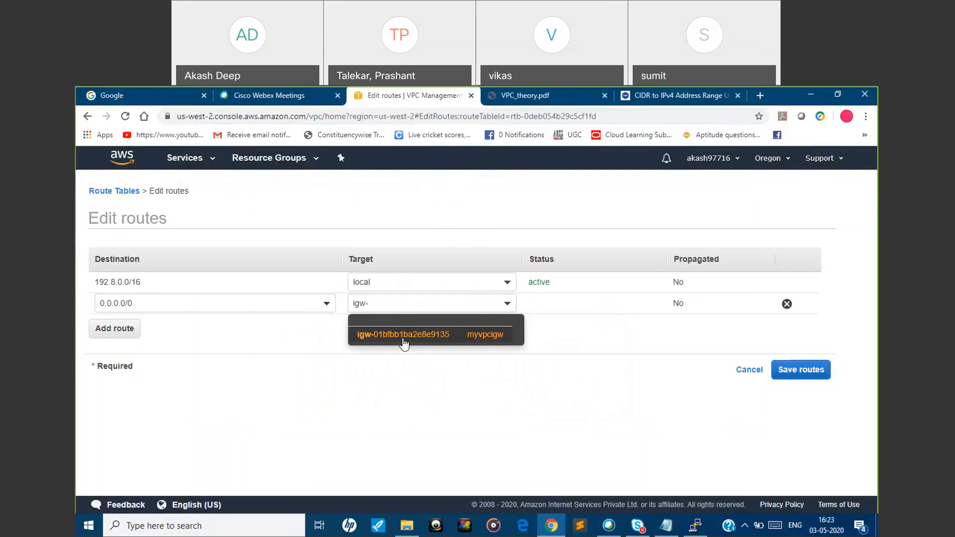
left_click(403, 336)
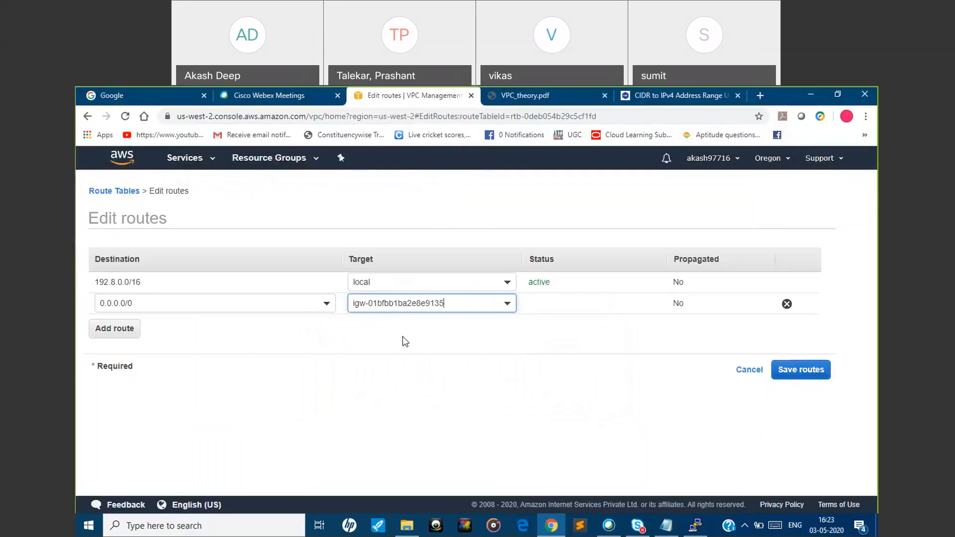
left_click(795, 374)
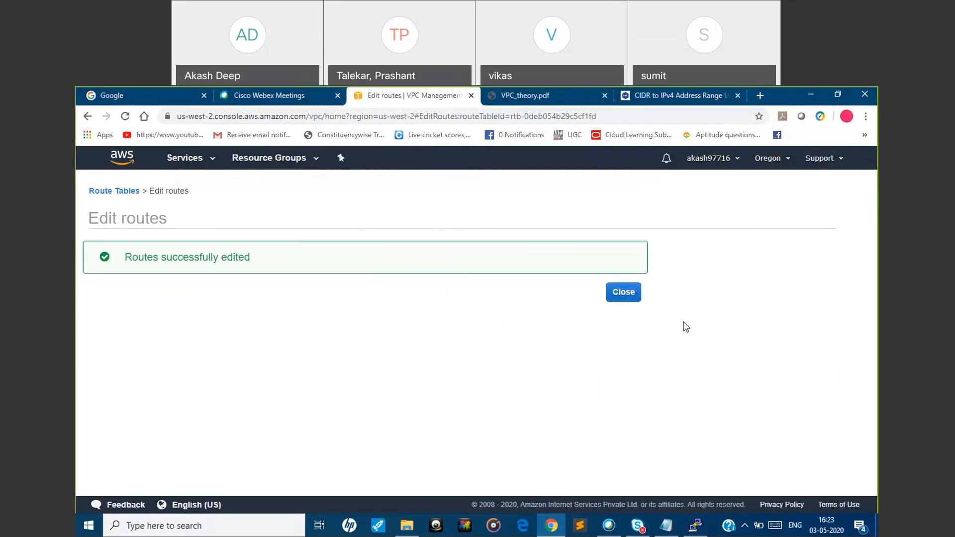
left_click(619, 293)
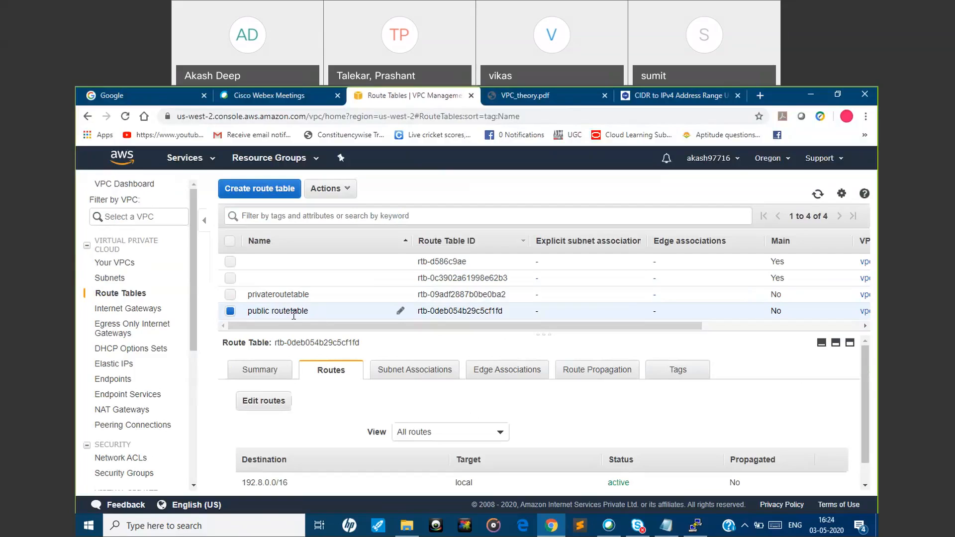
Associate the public subnet 192.8.20.0/24 with public routetable and save the association
left_click(418, 379)
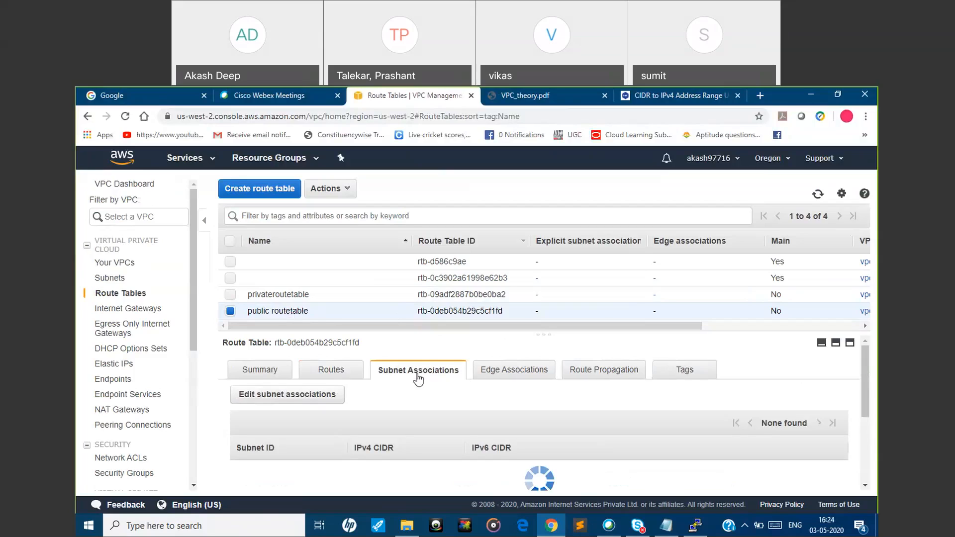
mouse_move(864, 398)
left_mouse_down()
mouse_move(870, 467)
mouse_move(871, 411)
left_mouse_up()
left_click(288, 380)
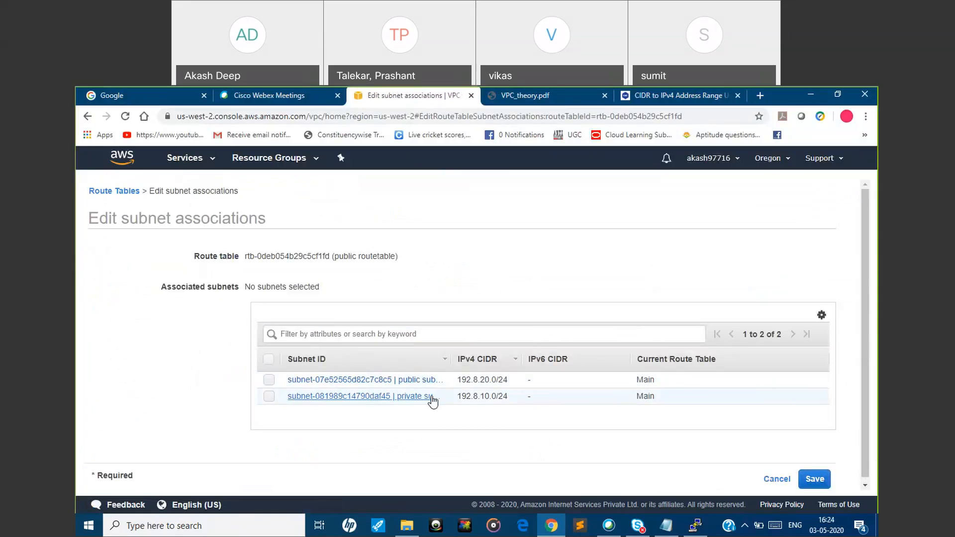
left_click(771, 480)
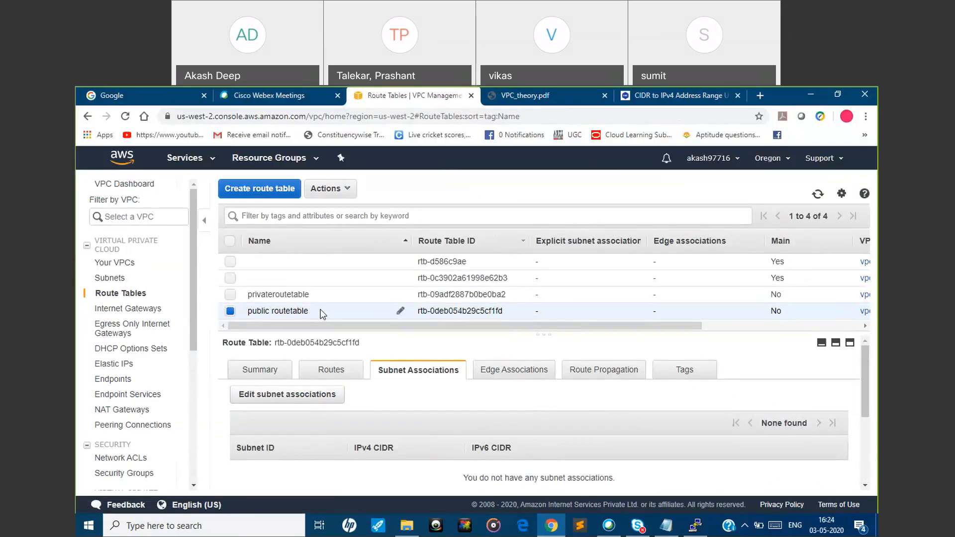
left_click(313, 394)
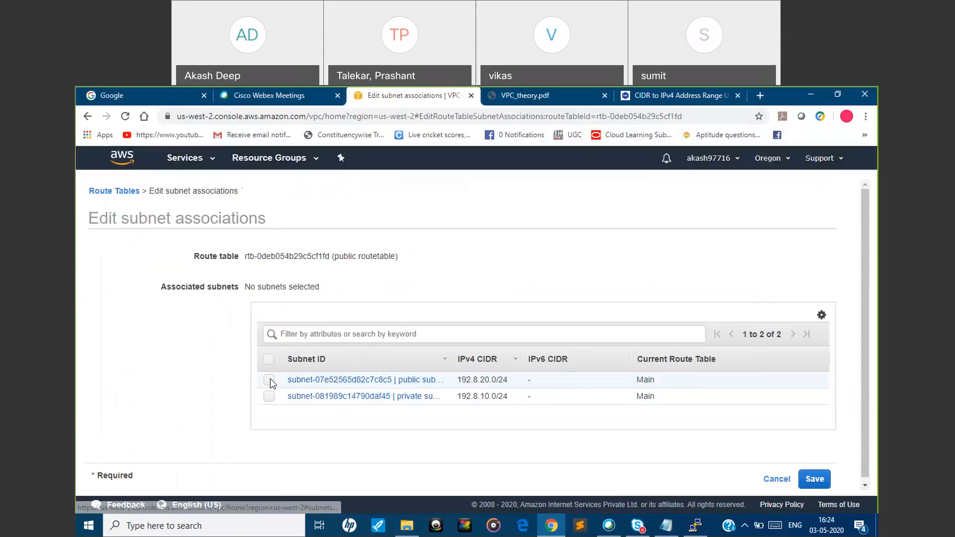
left_click(269, 380)
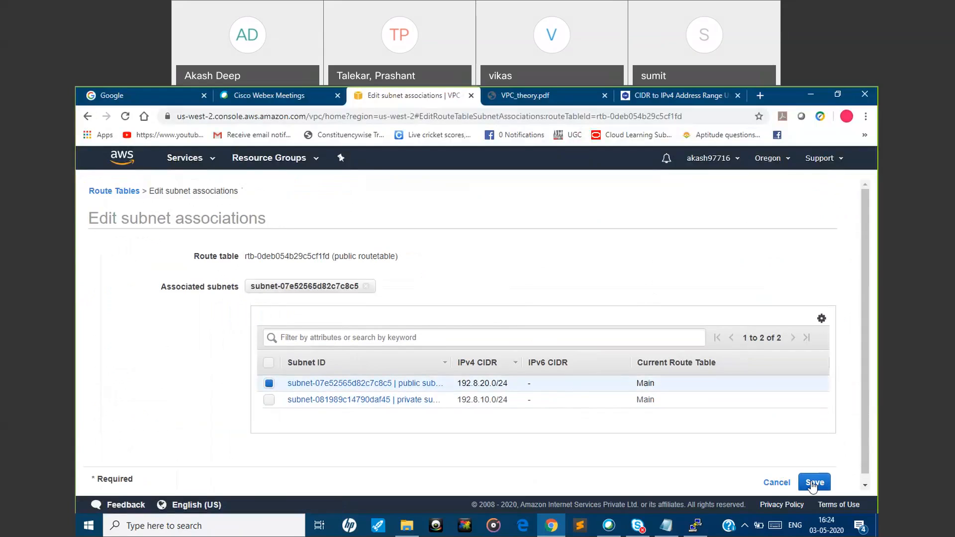
left_click(813, 482)
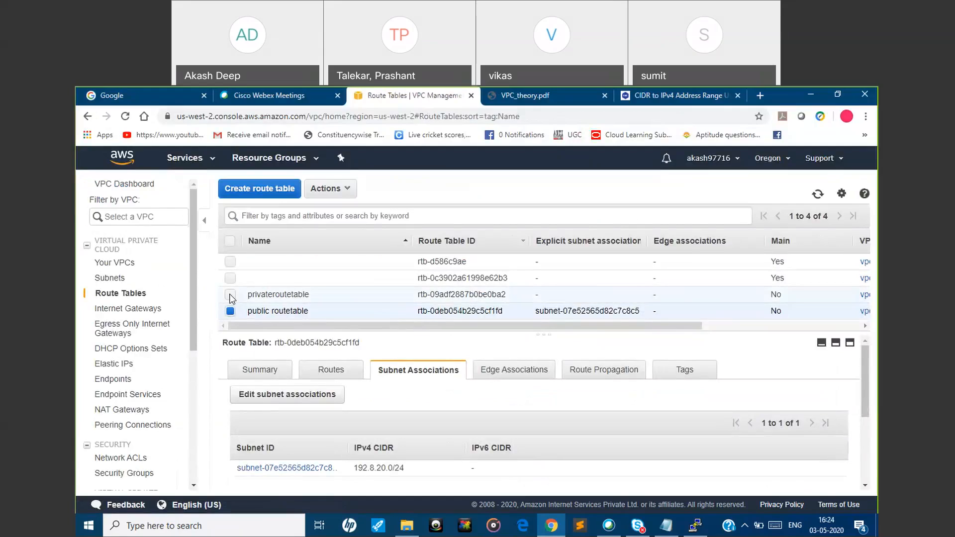
Associate the private subnet 192.8.10.0/24 with privateroutetable and save the association
left_click(230, 296)
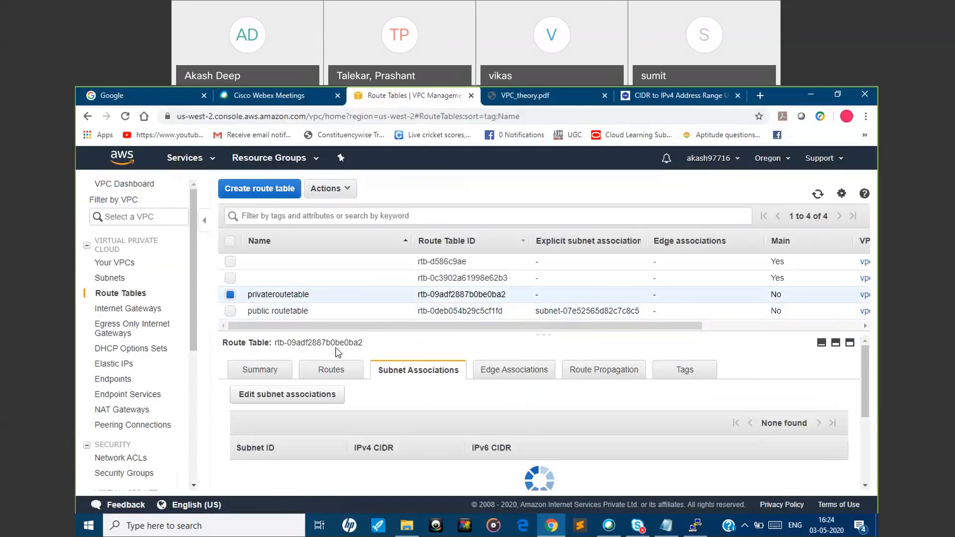
left_click(317, 395)
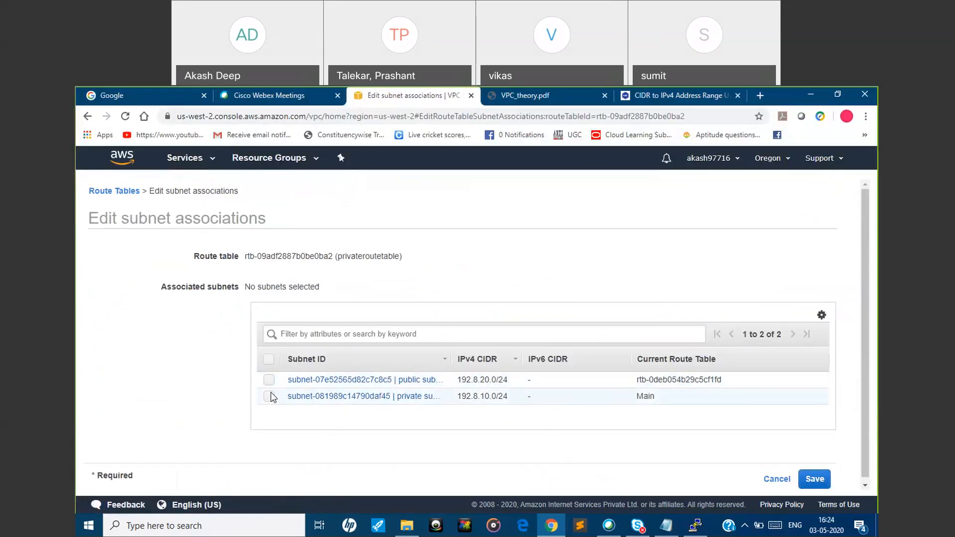
left_click(269, 399)
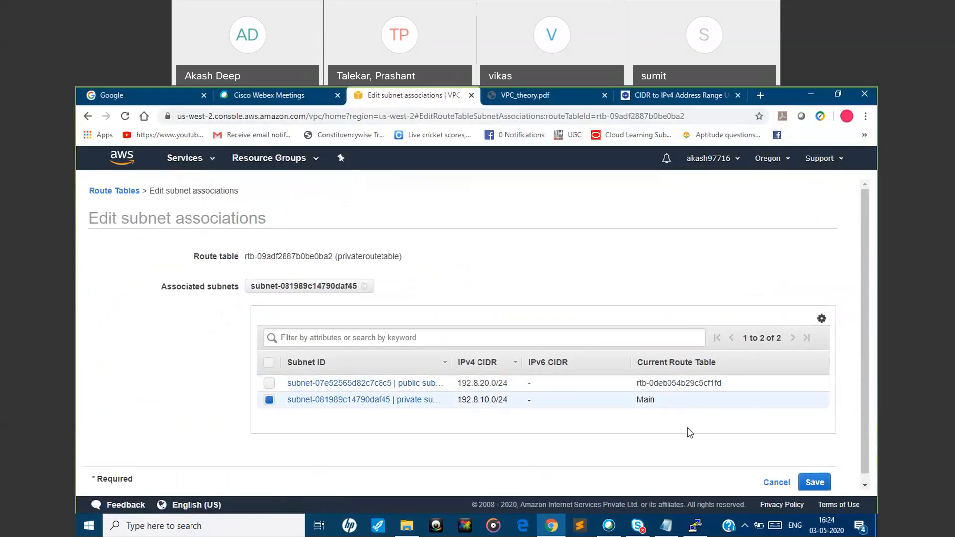
left_click(813, 483)
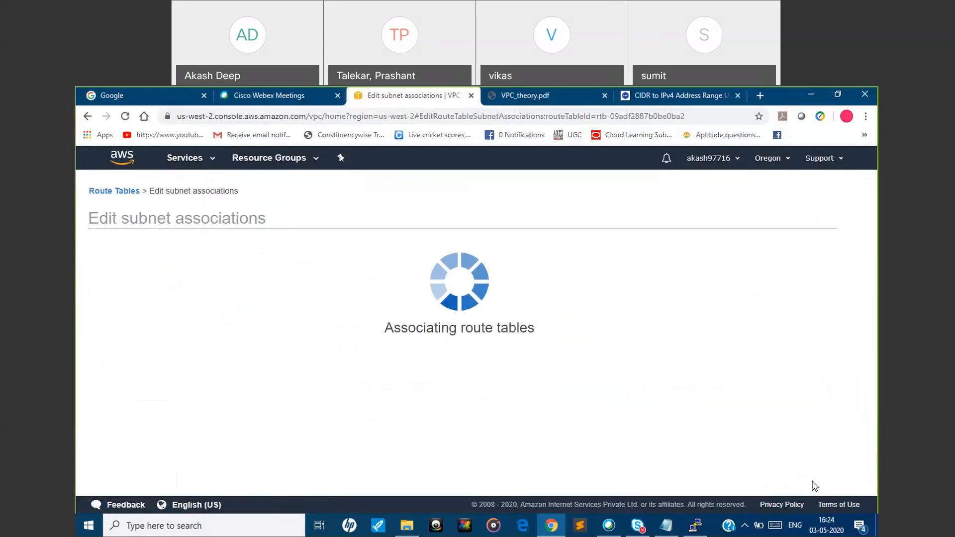
mouse_move(865, 412)
left_mouse_down()
mouse_move(868, 478)
mouse_move(871, 407)
left_mouse_up()
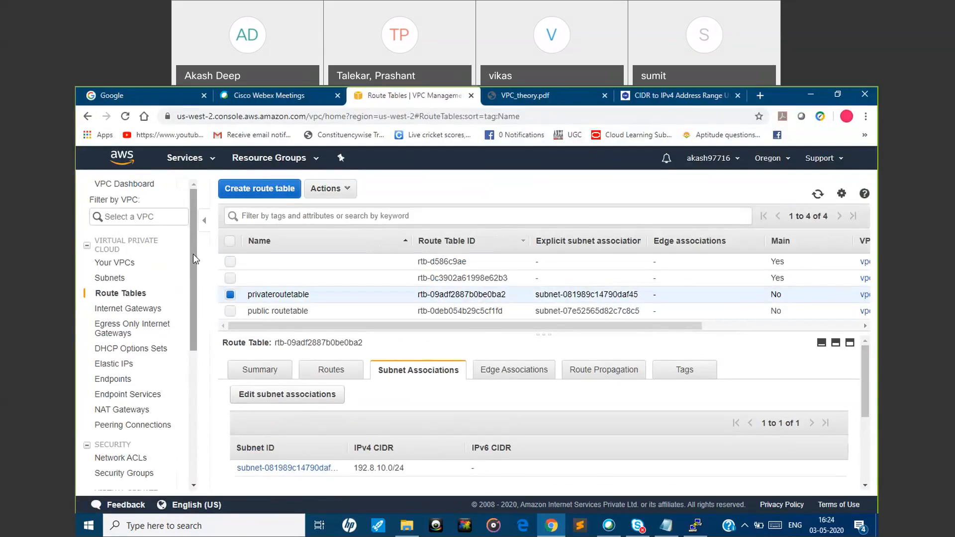
Find the EC2 service and open its list of running instances
left_click(211, 159)
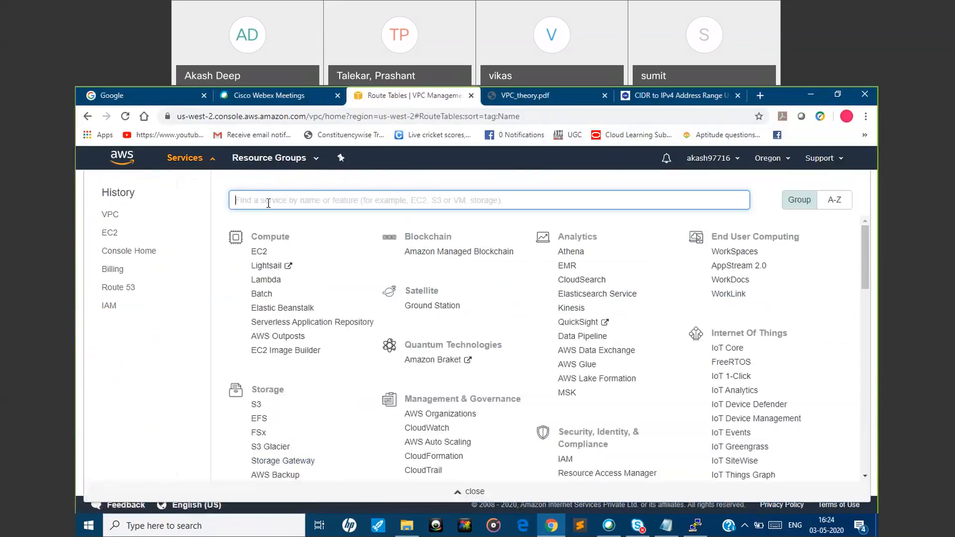
type("ec")
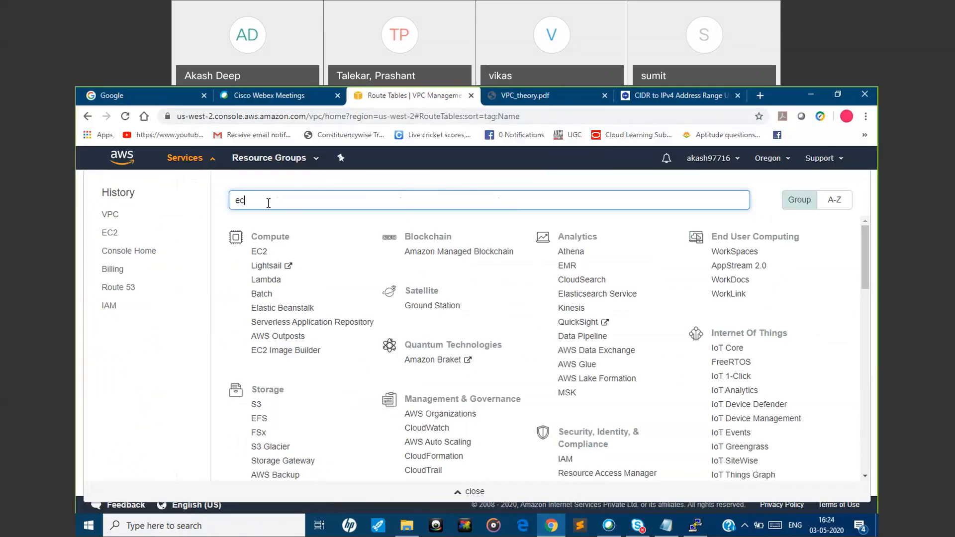
type("2")
left_click(268, 228)
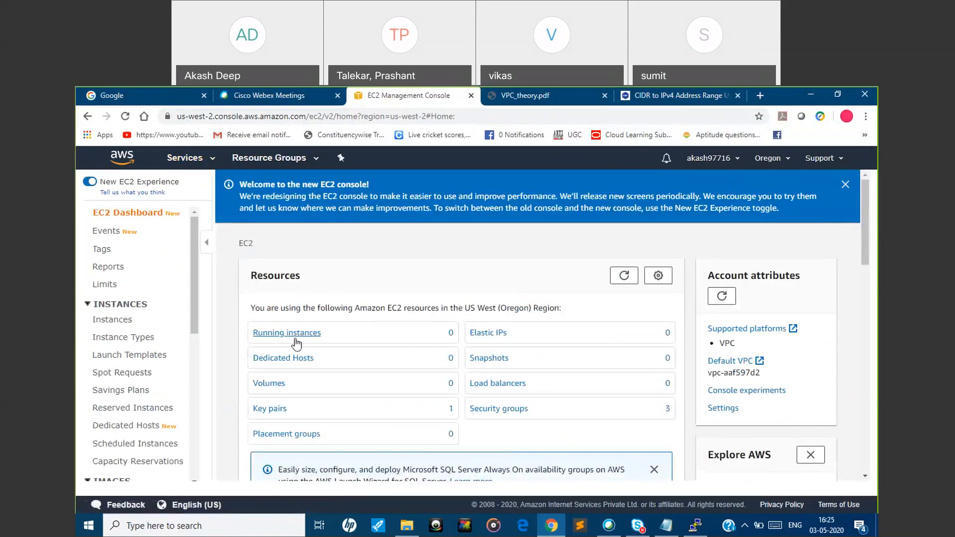
left_click(299, 337)
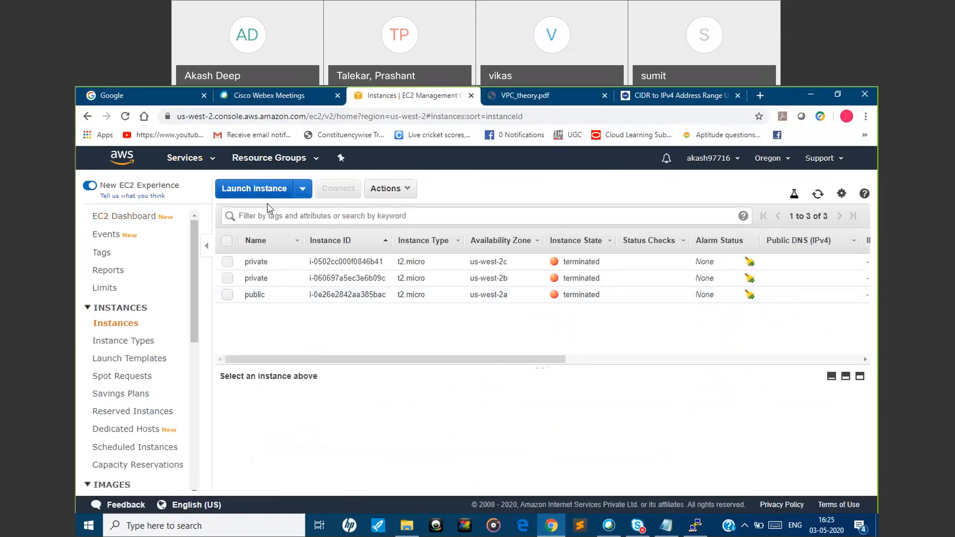
Start launching an instance from the 64-bit (x86) Amazon Linux 2 AMI, keep the t2.micro type and proceed to the instance details
left_click(268, 191)
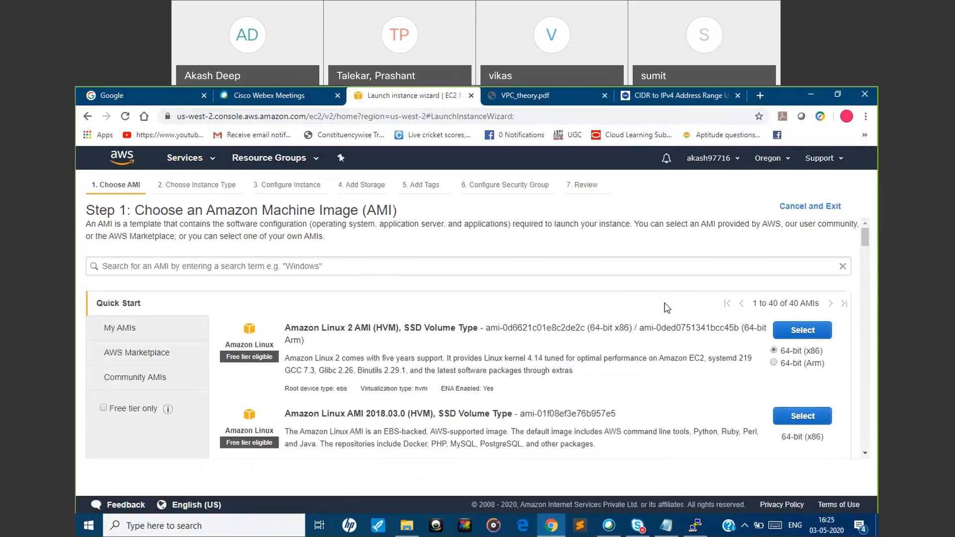
left_click(797, 333)
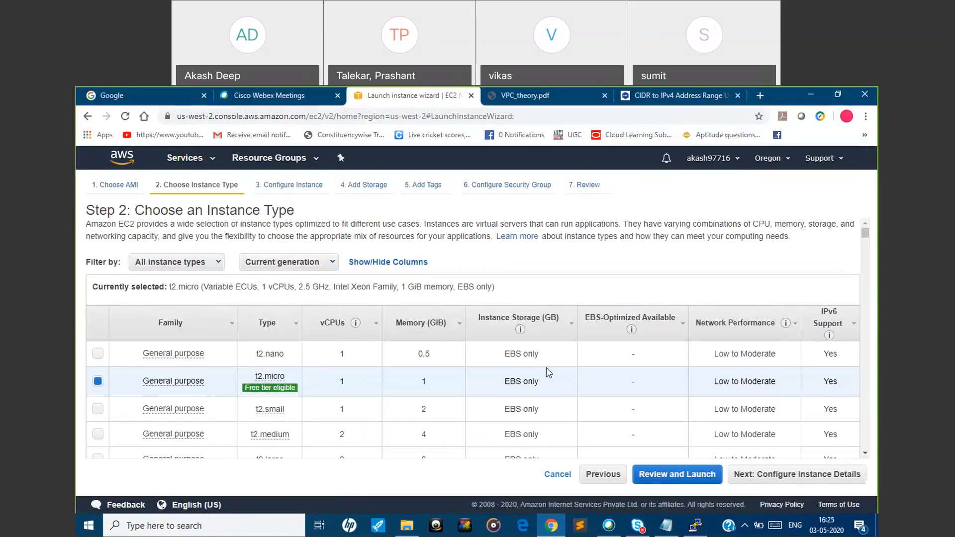
left_click(758, 476)
Set the instance's network to myvpcdemo2 and its subnet to public subnet 2, and enable auto-assigning a public IP
left_click(389, 315)
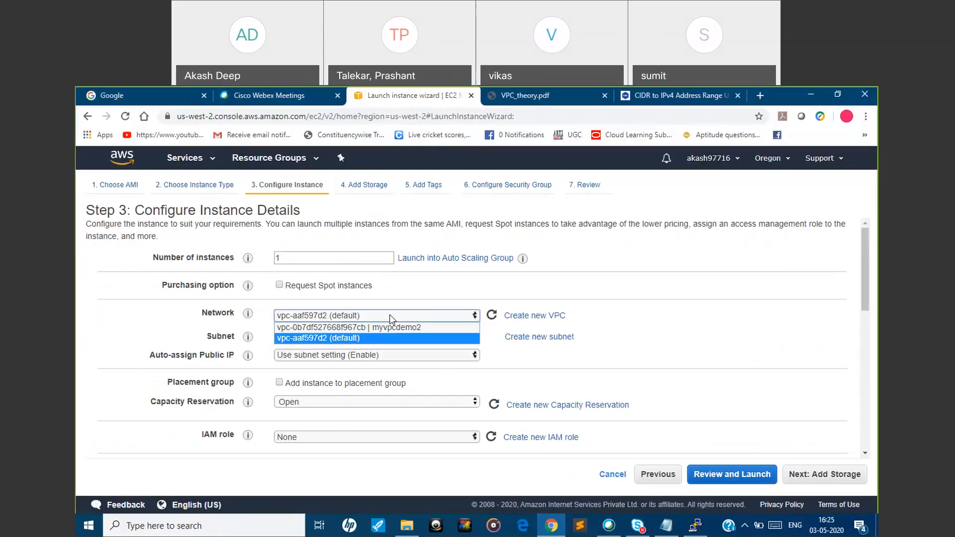
left_click(385, 328)
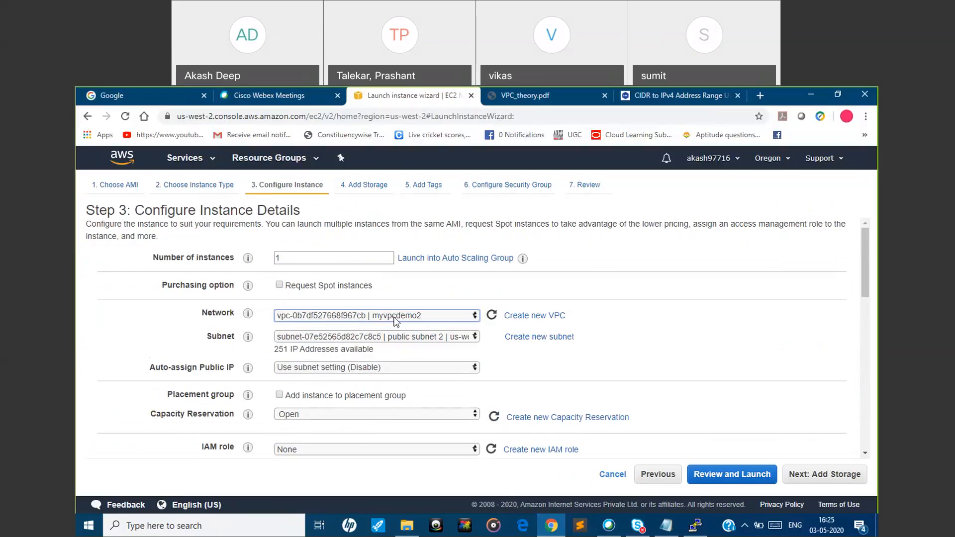
left_click(383, 338)
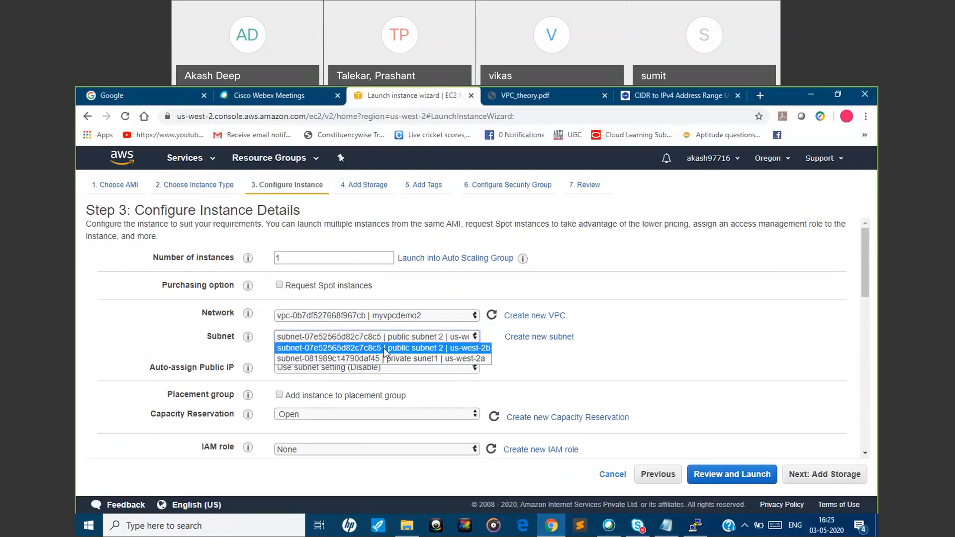
left_click(384, 347)
left_click(363, 368)
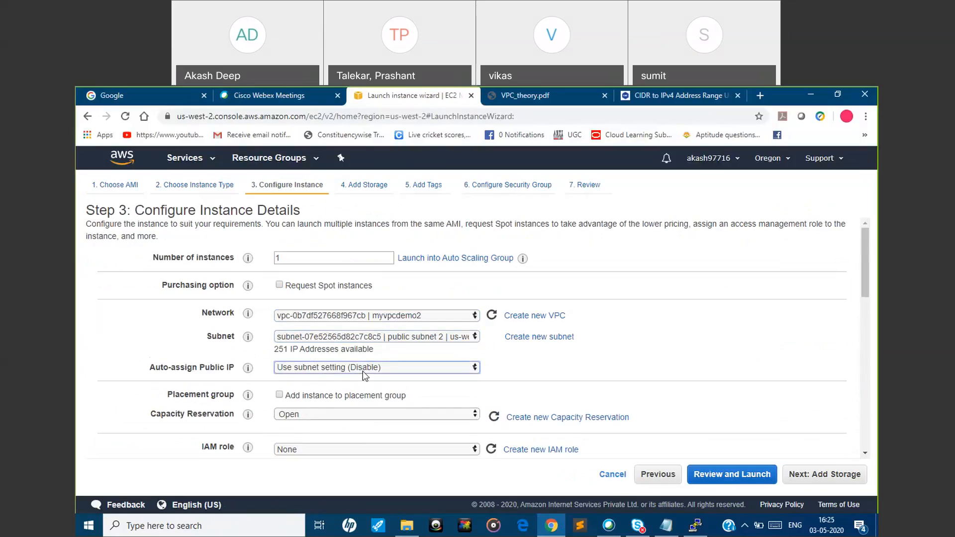
left_click(359, 390)
Accept the default storage, tags and security group, and launch the instance with the existing key pair oregon_3/05
left_click(811, 479)
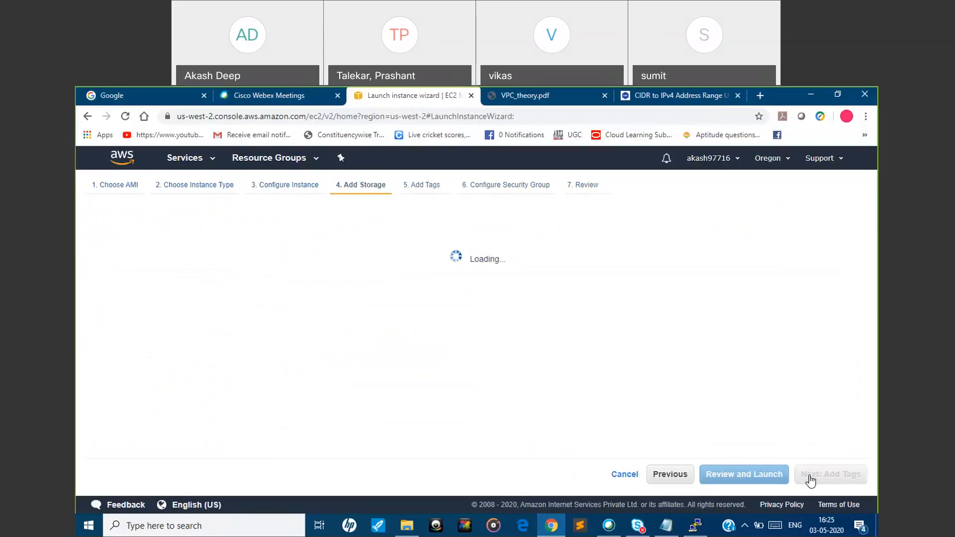
left_click(816, 477)
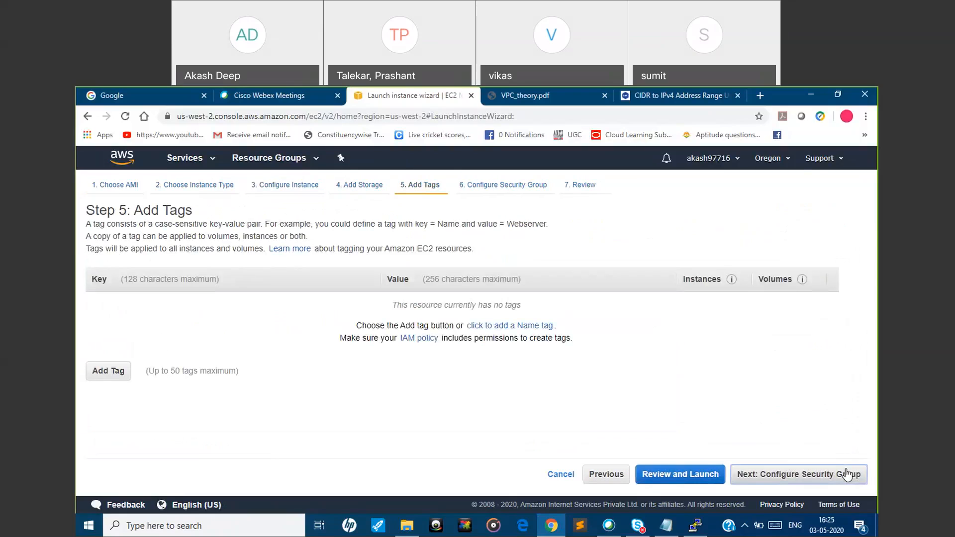
left_click(846, 475)
left_click(846, 475)
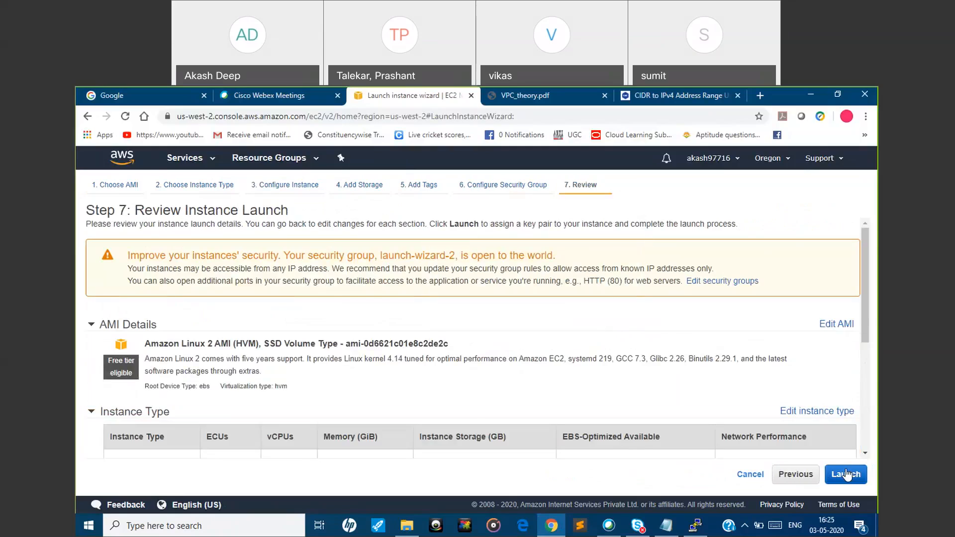
left_click(846, 473)
left_click(305, 388)
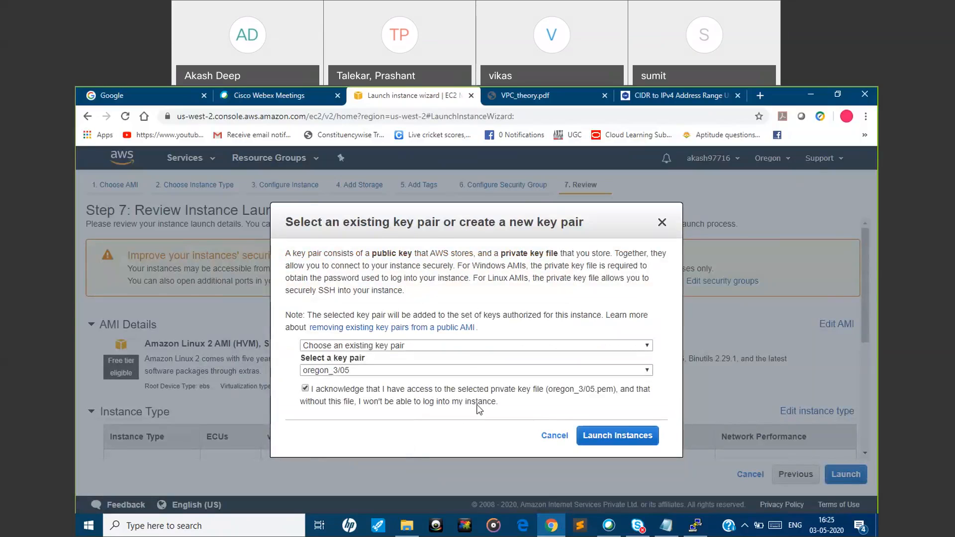
left_click(590, 437)
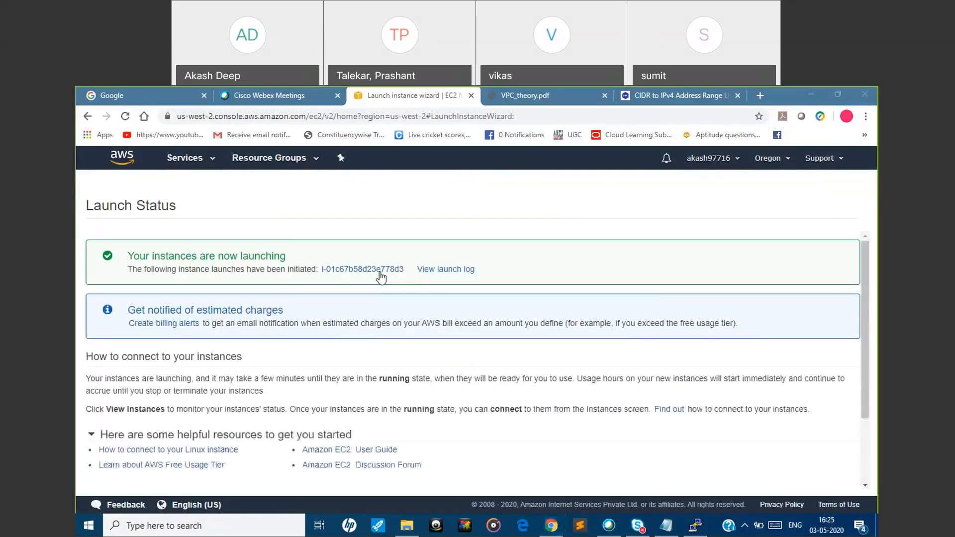
Show the newly launched instance in the instances list and name it public
left_click(380, 272)
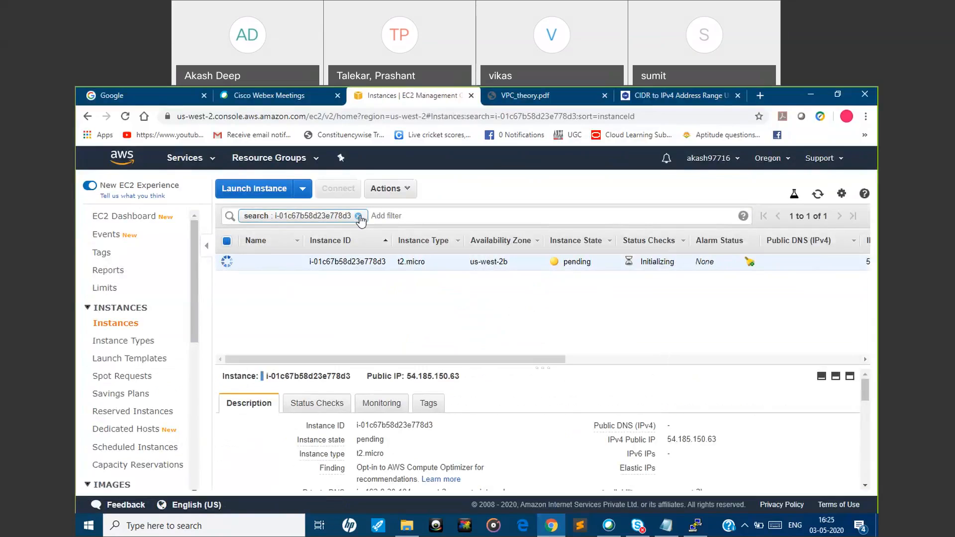
left_click(291, 262)
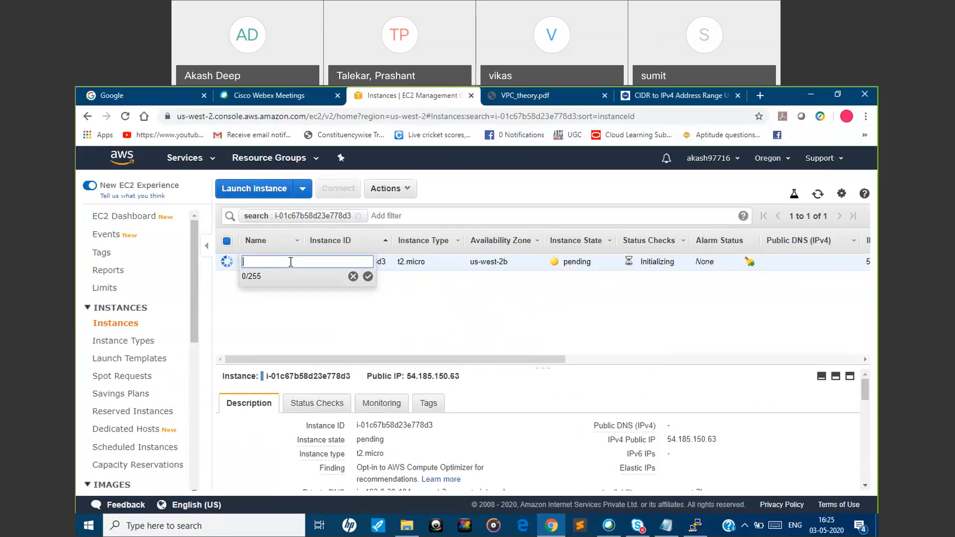
type("public")
left_click(367, 277)
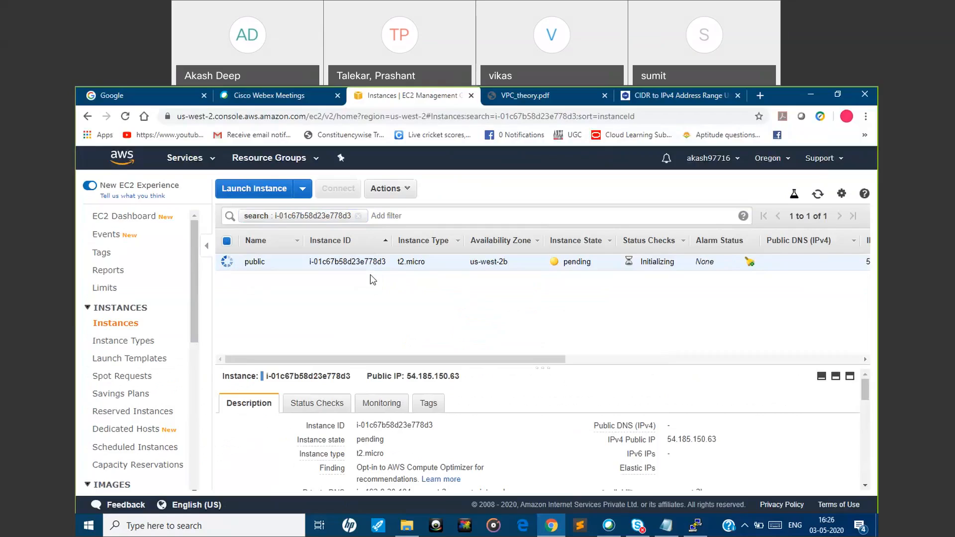
Begin launching a second instance from the 64-bit (x86) Amazon Linux 2 AMI with type t2.micro and proceed to its instance details
left_click(268, 188)
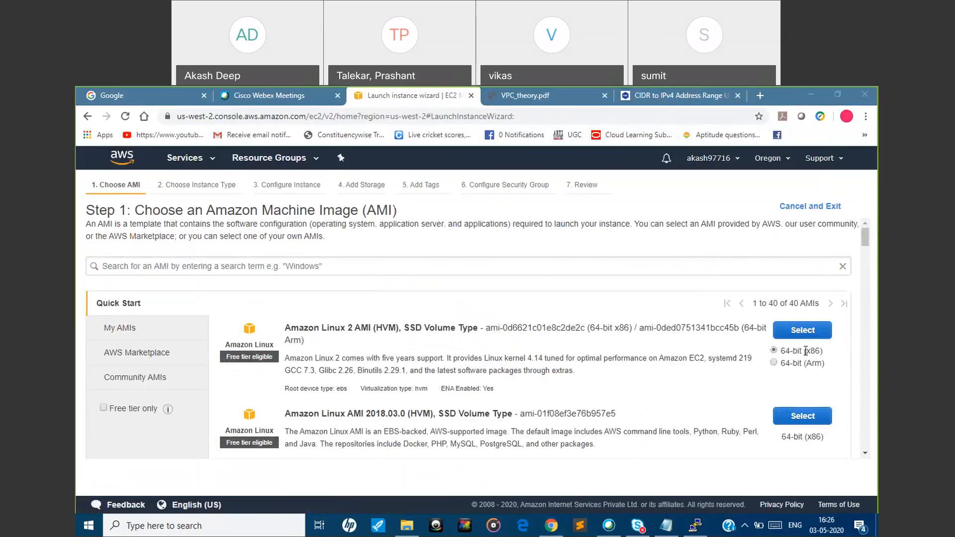
left_click(809, 331)
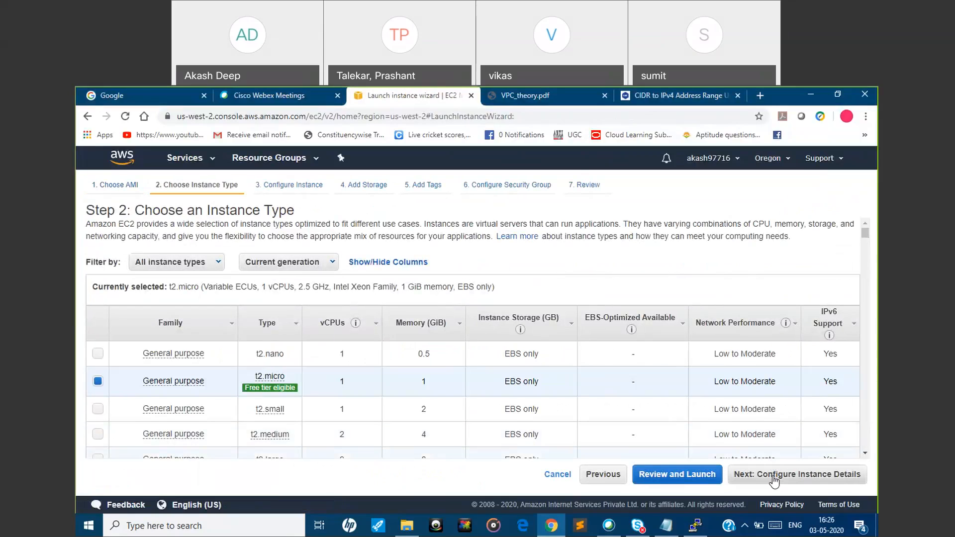
left_click(773, 476)
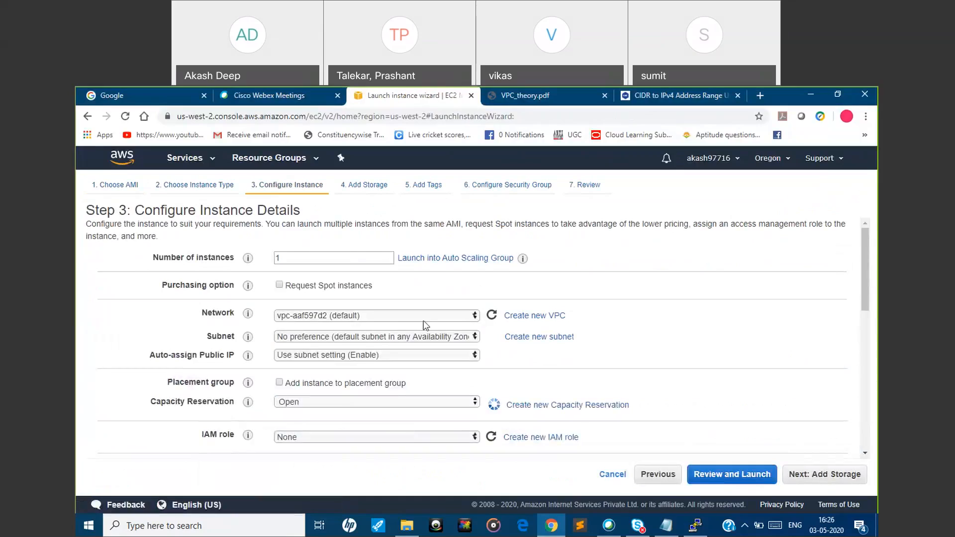
Set the second instance's network to myvpcdemo2 and its subnet to private sunet1
left_click(421, 316)
left_click(417, 327)
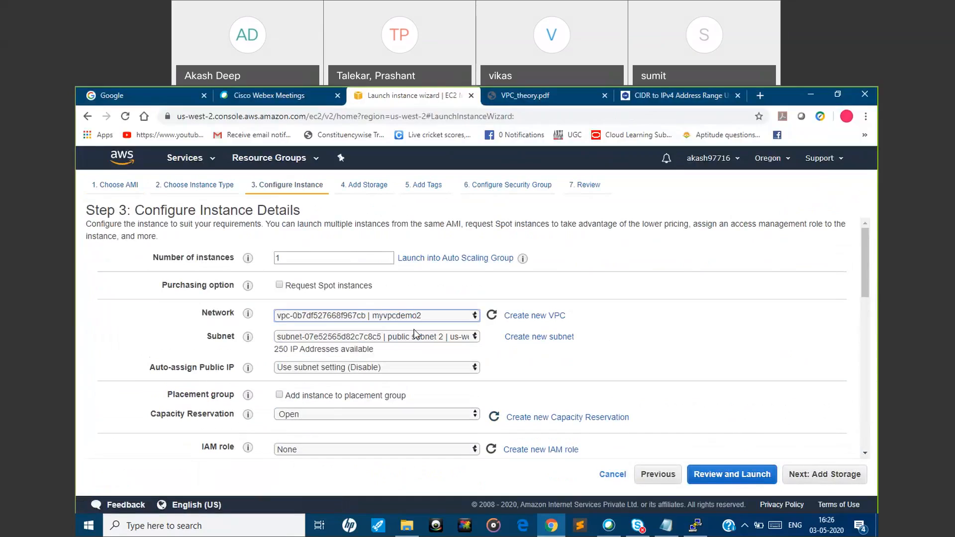
left_click(406, 336)
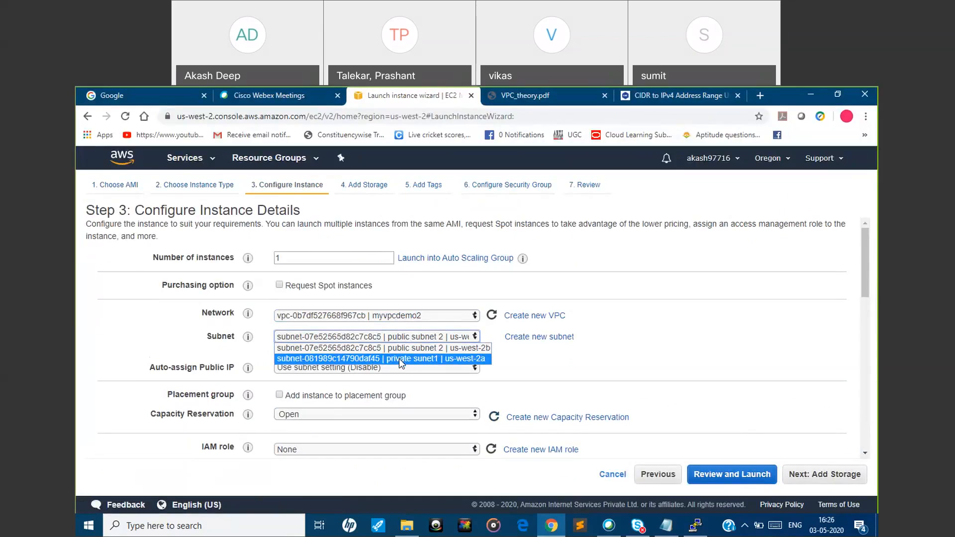
left_click(399, 358)
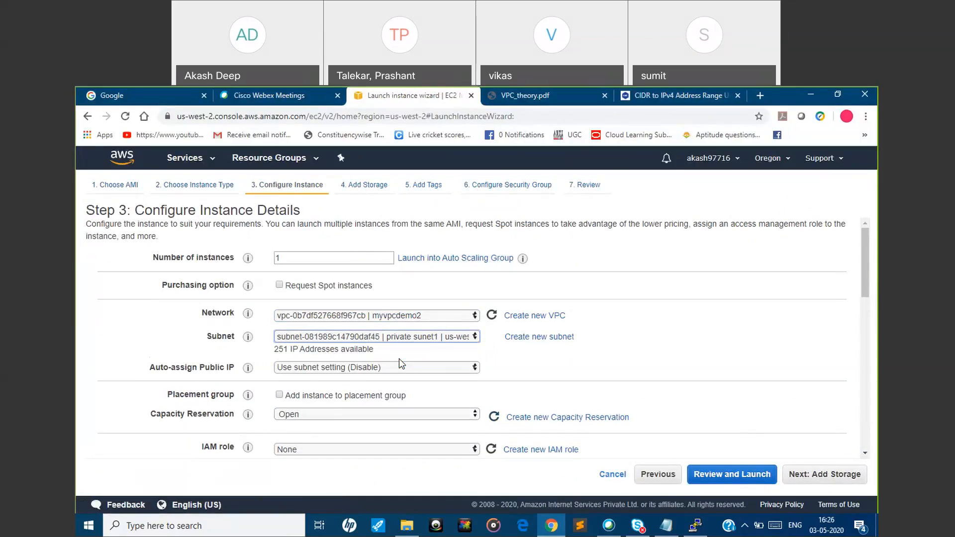
Enable auto-assigned public IP for the second instance and accept the default storage, tags and new SSH security group up to the review
left_click(452, 369)
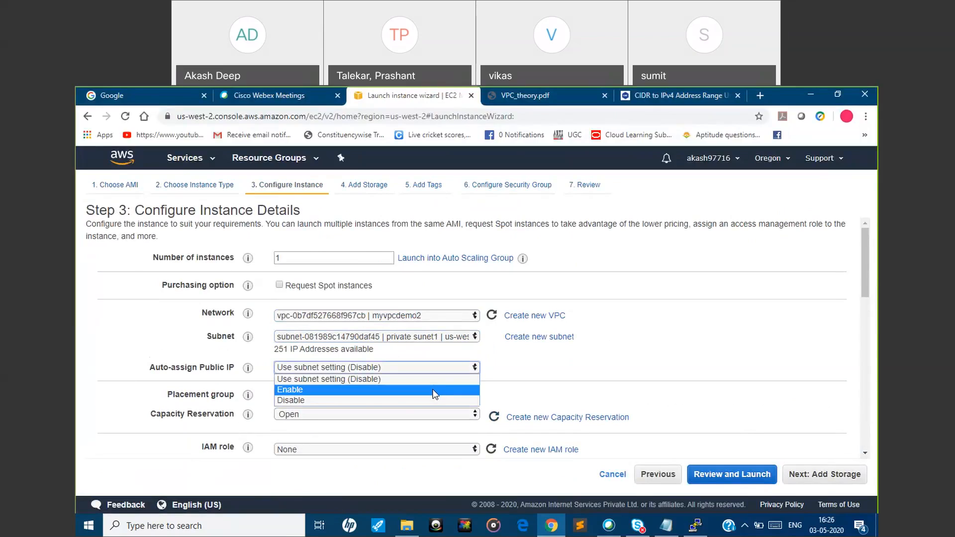
left_click(434, 387)
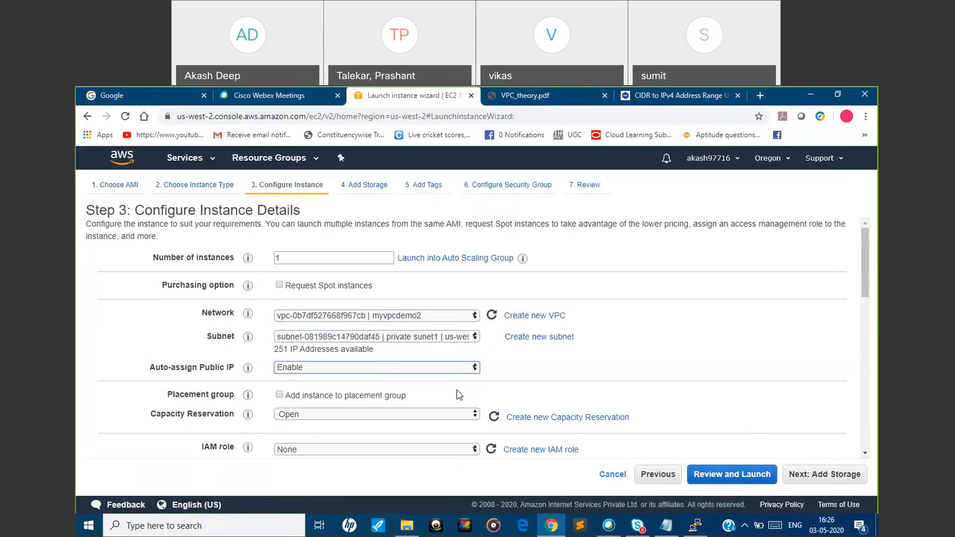
left_click(793, 481)
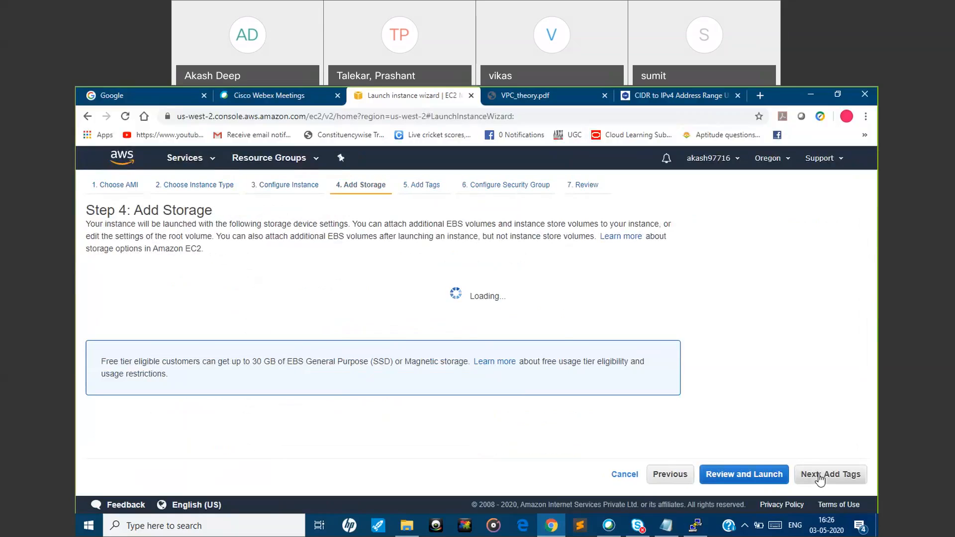
left_click(819, 477)
left_click(819, 476)
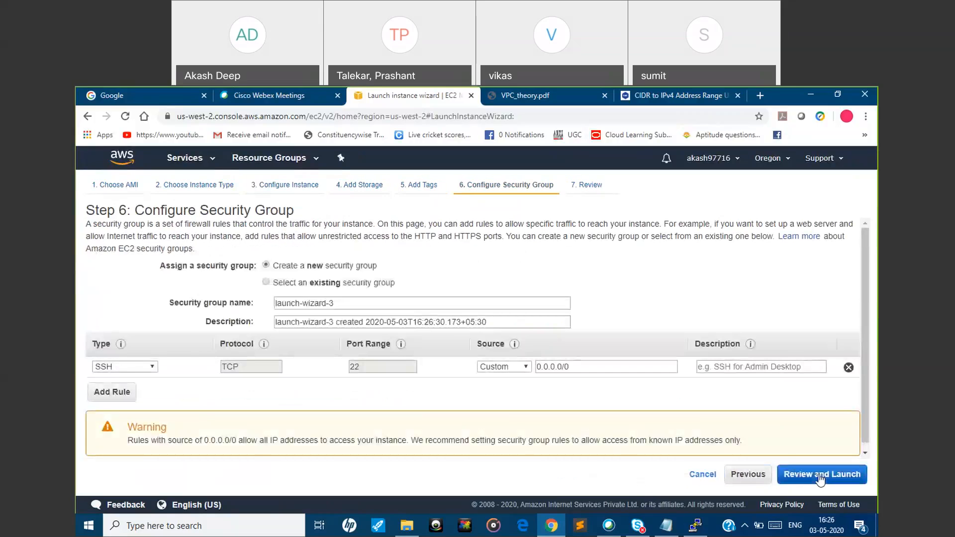
left_click(821, 473)
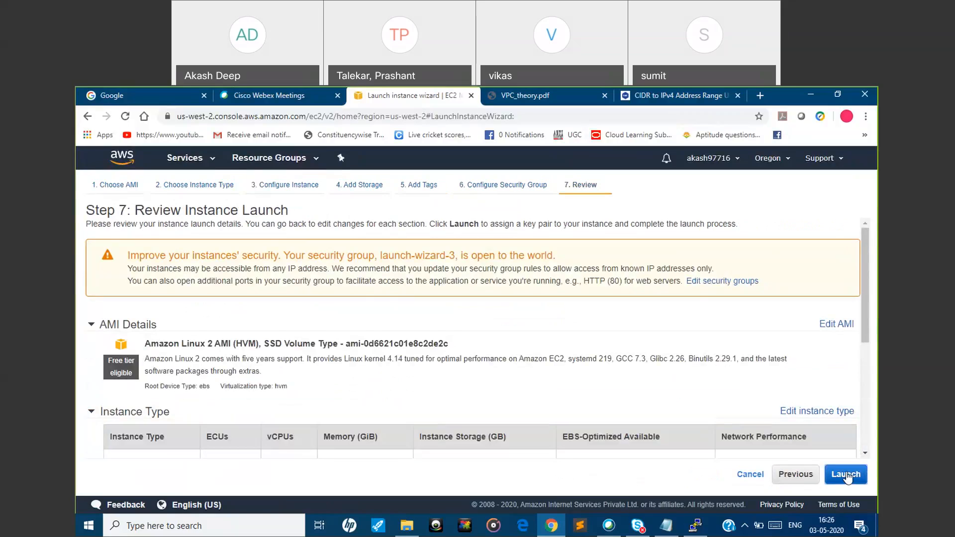
Launch the second instance with the existing key pair oregon_3/05, acknowledging access to its private key file
left_click(845, 474)
left_click(305, 388)
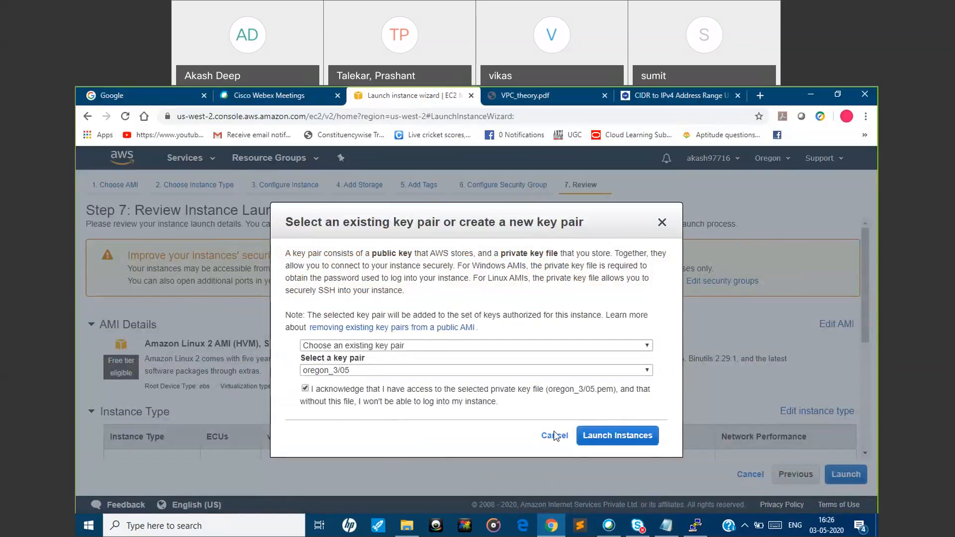
left_click(608, 435)
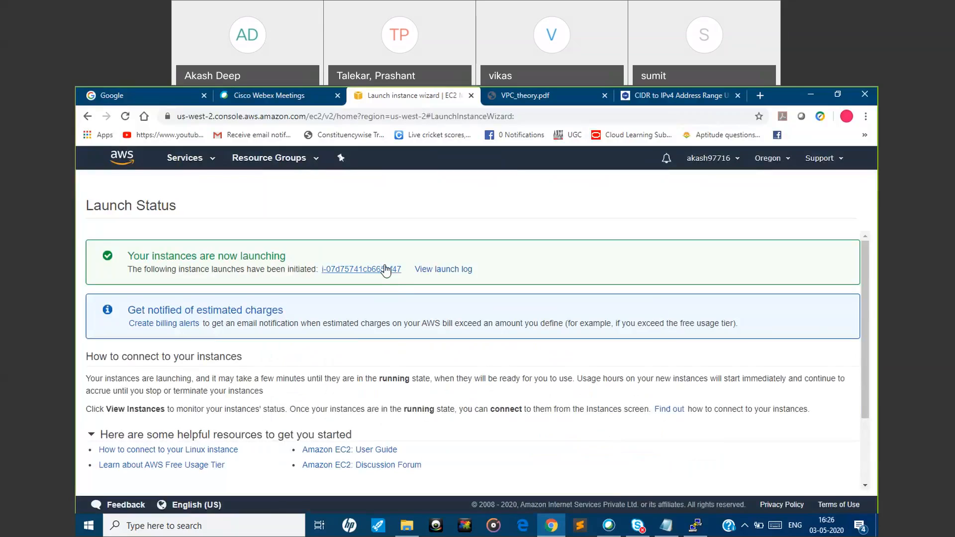
Show the newly launched instance in the full, unfiltered instances list and name it private
left_click(386, 269)
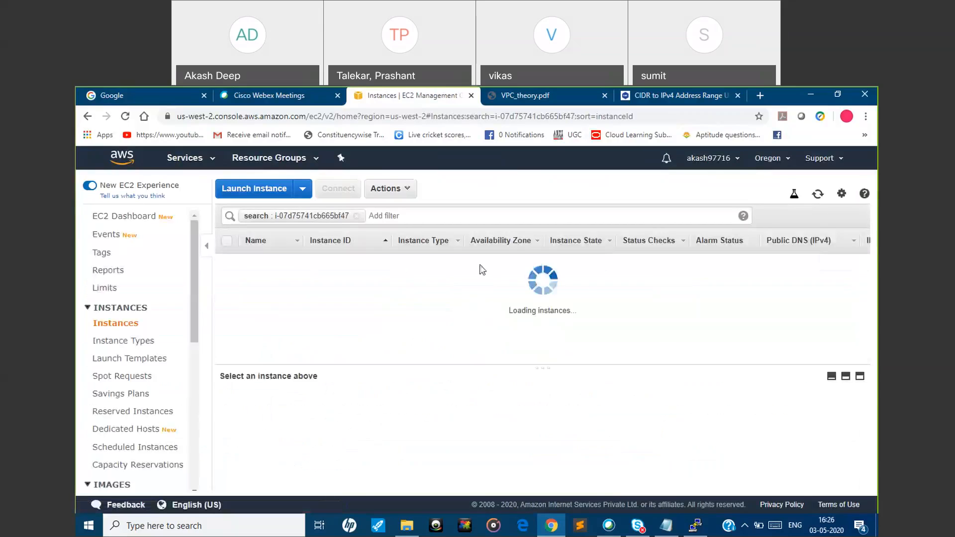
left_click(357, 216)
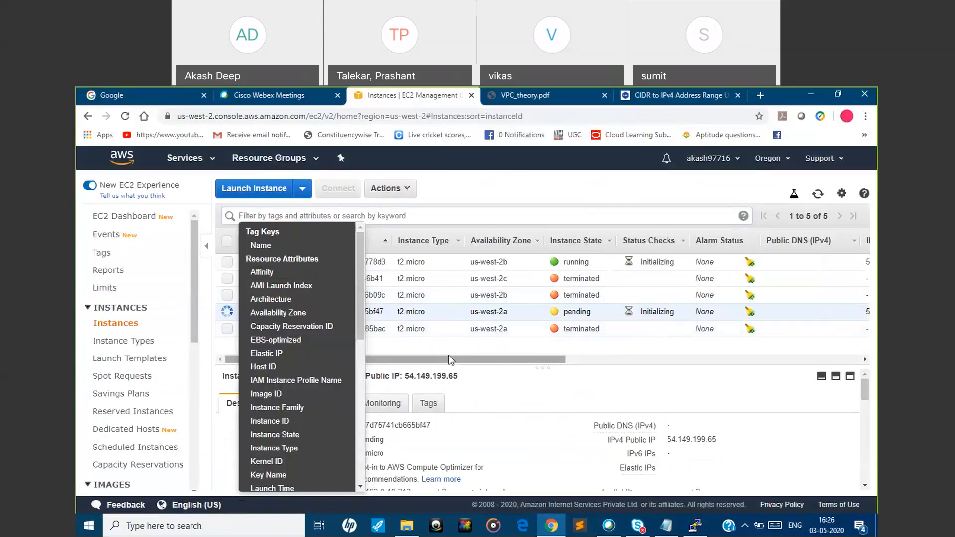
left_click(449, 359)
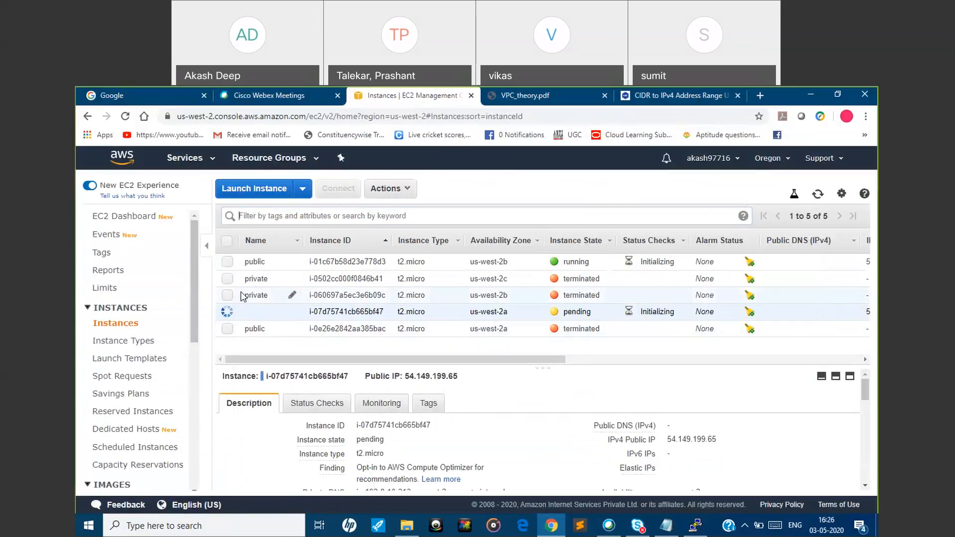
left_click(295, 311)
type("pr")
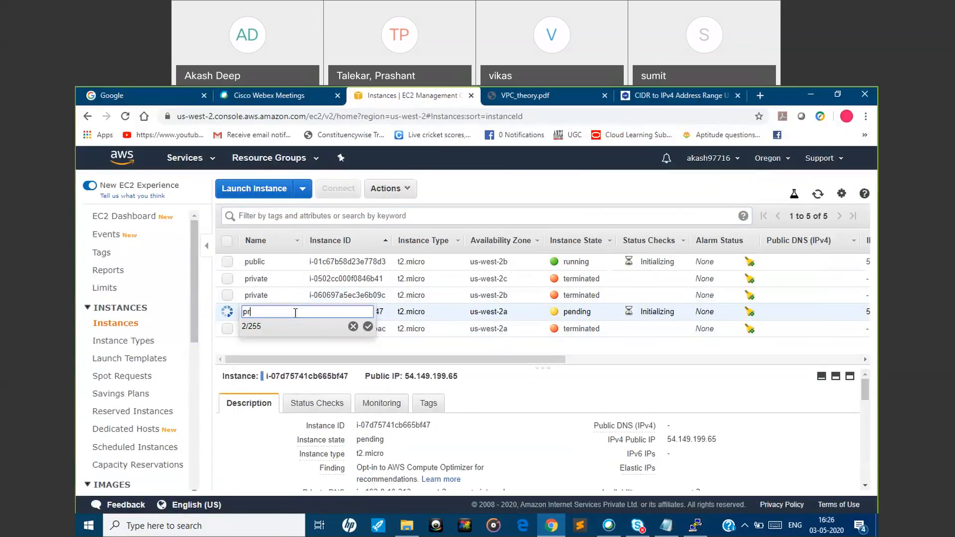
type("ivate")
left_click(368, 326)
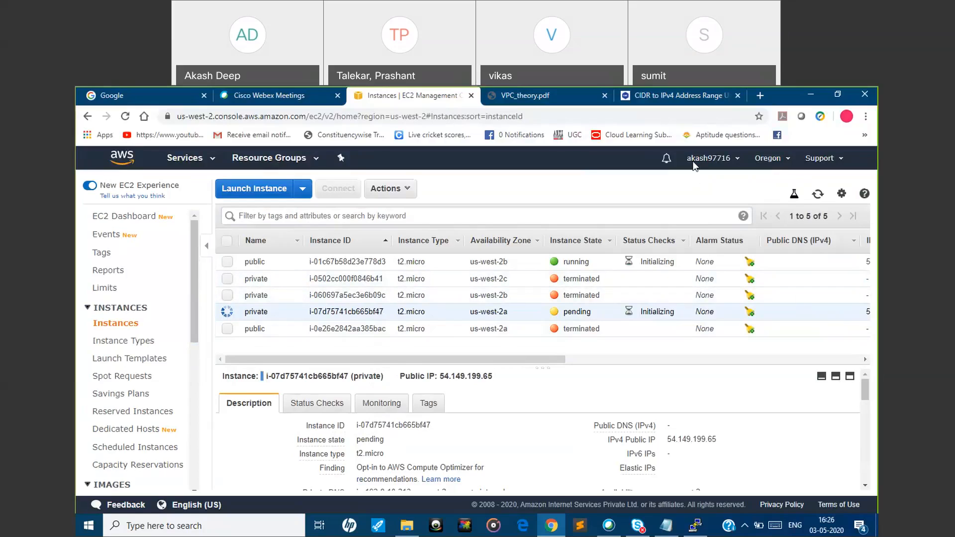
Select only the running public instance in the list and copy its IPv4 public IP
left_click(401, 359)
left_click_drag(402, 359, 556, 354)
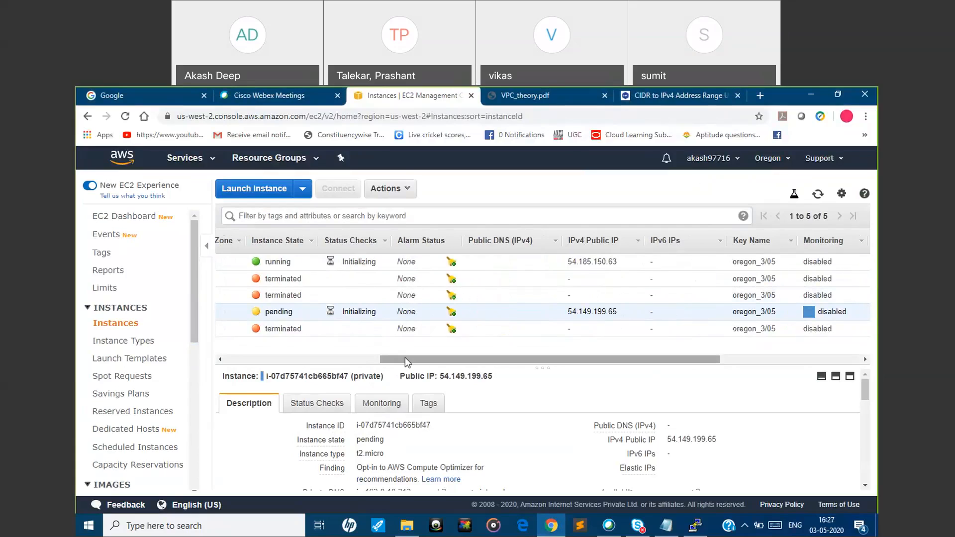
left_click_drag(404, 357, 251, 358)
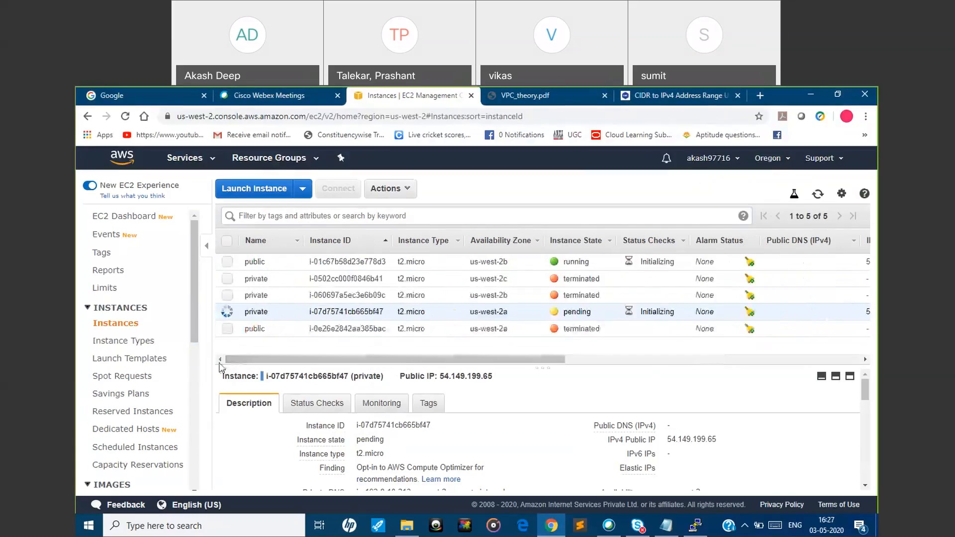
left_click(227, 262)
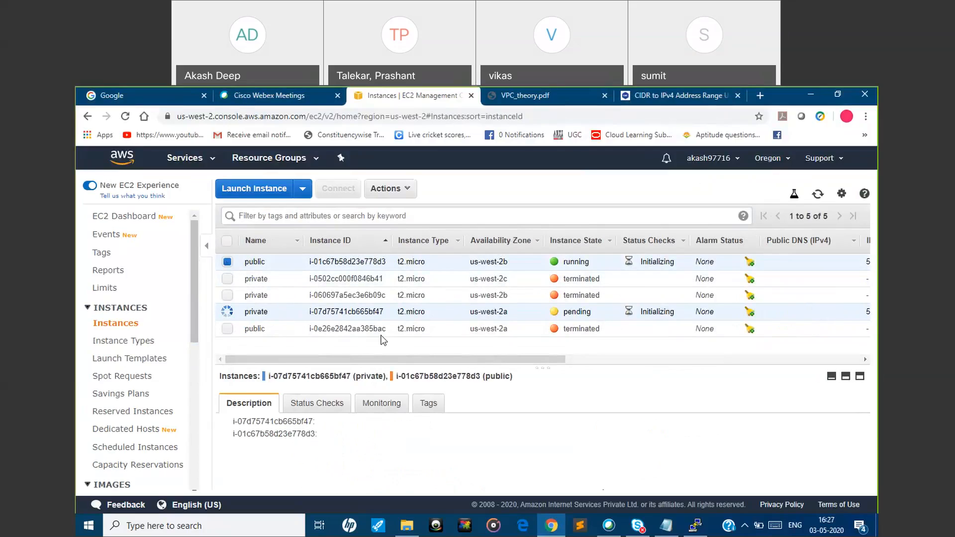
left_click(227, 312)
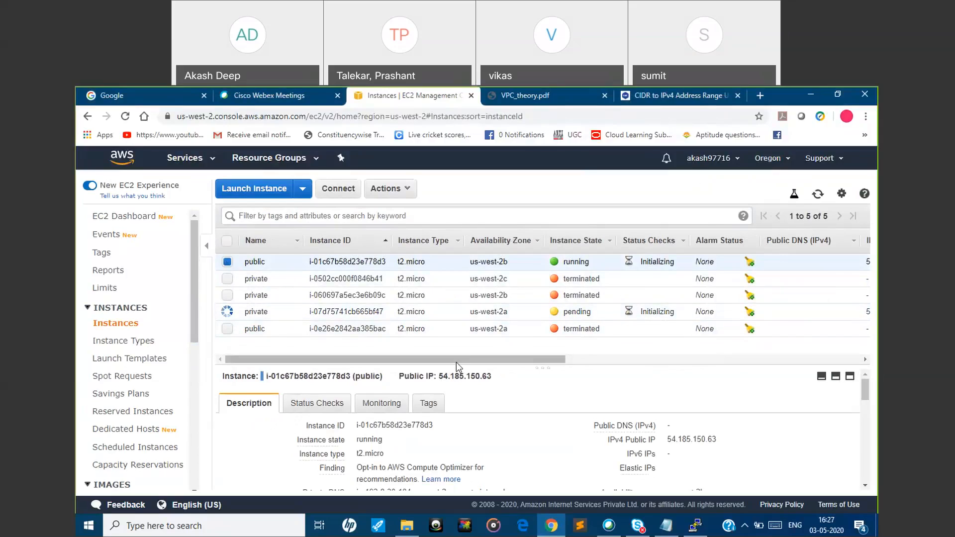
left_click(604, 149)
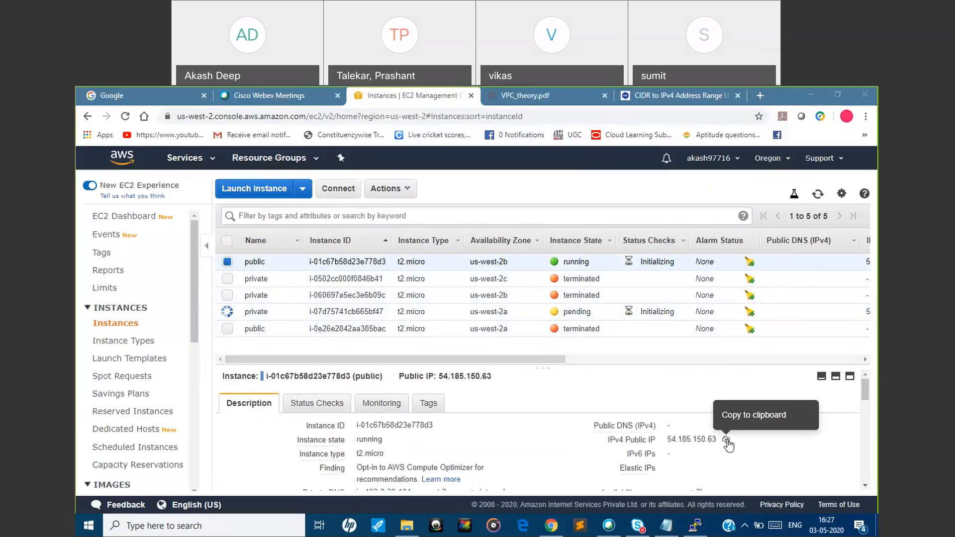
left_click(726, 440)
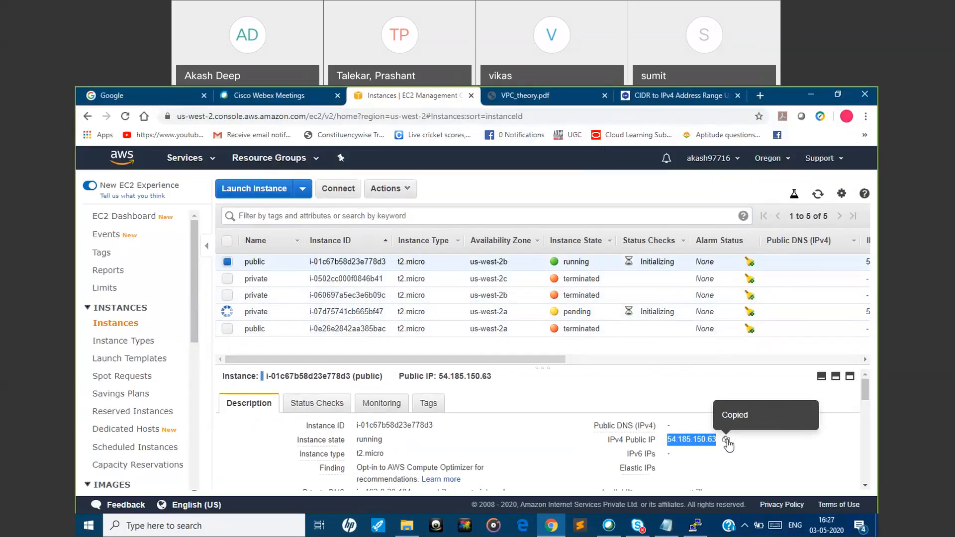
right_click(696, 525)
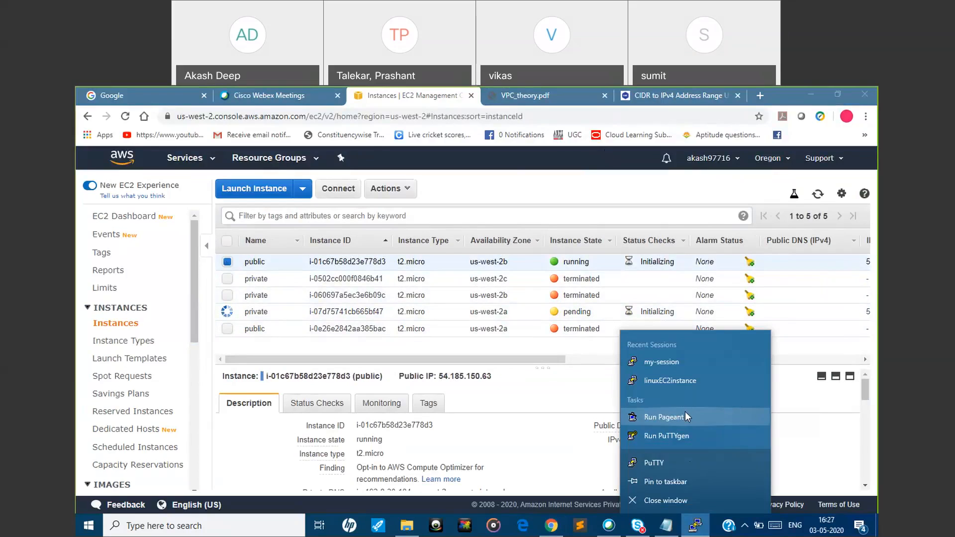
left_click(684, 460)
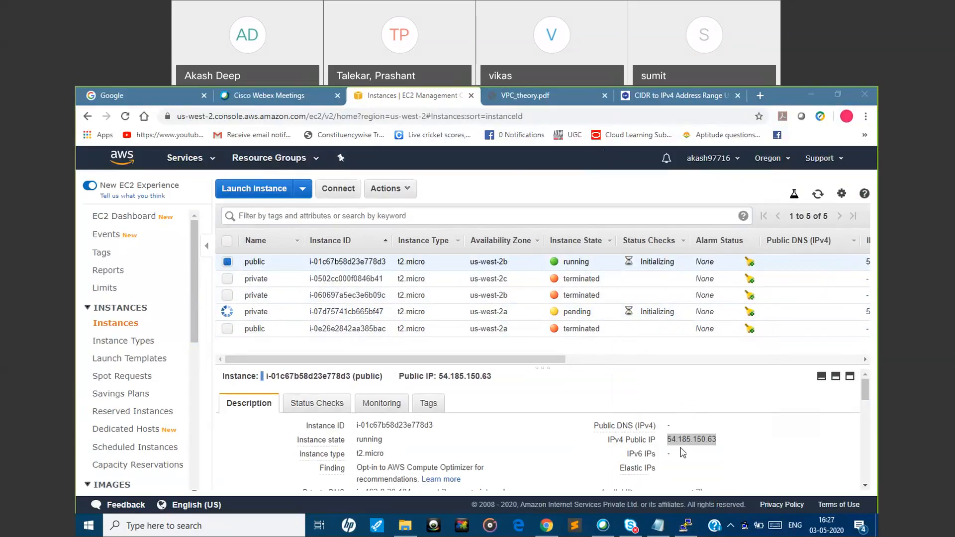
right_click(685, 525)
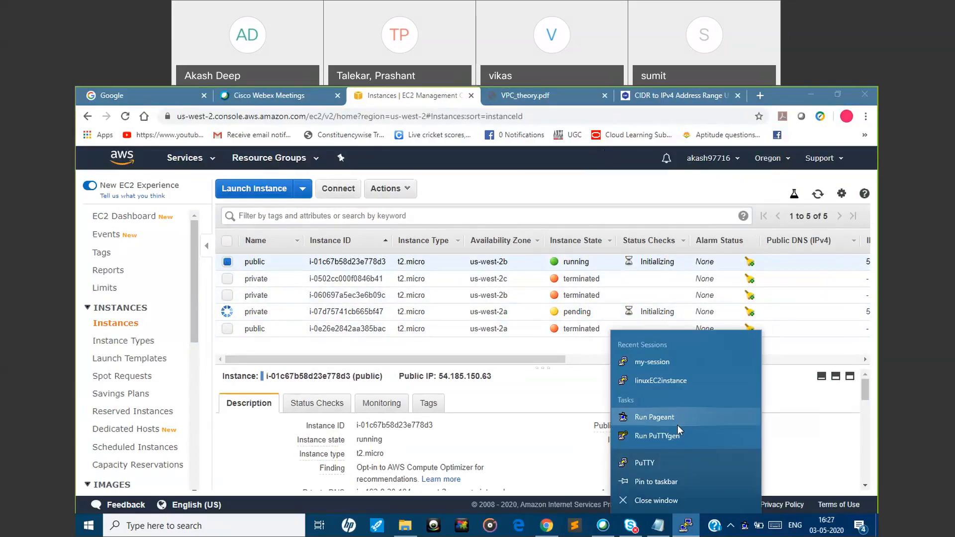
left_click(676, 437)
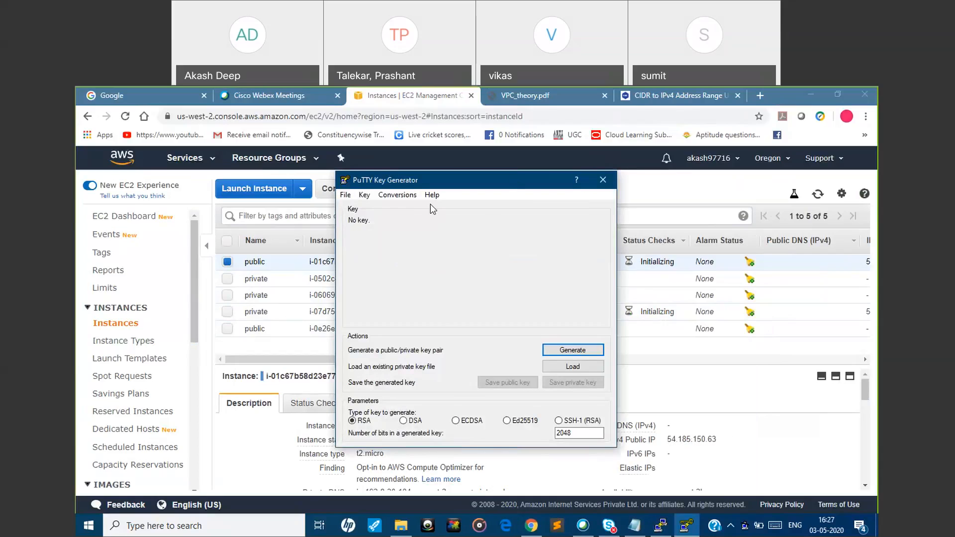
left_click_drag(594, 180, 511, 208)
left_click(521, 207)
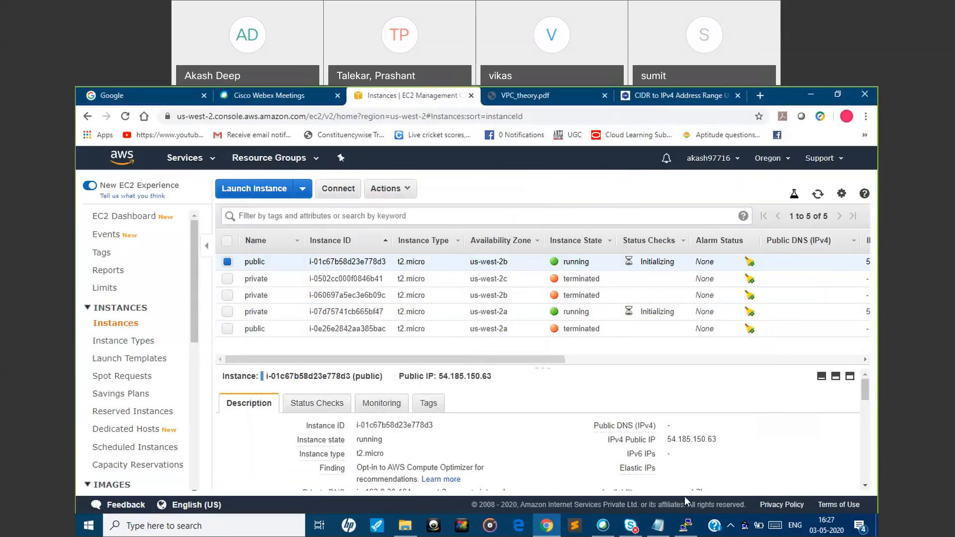
Open a new PuTTY session configuration and set the host name to the copied public IP 54.185.150.63
right_click(691, 528)
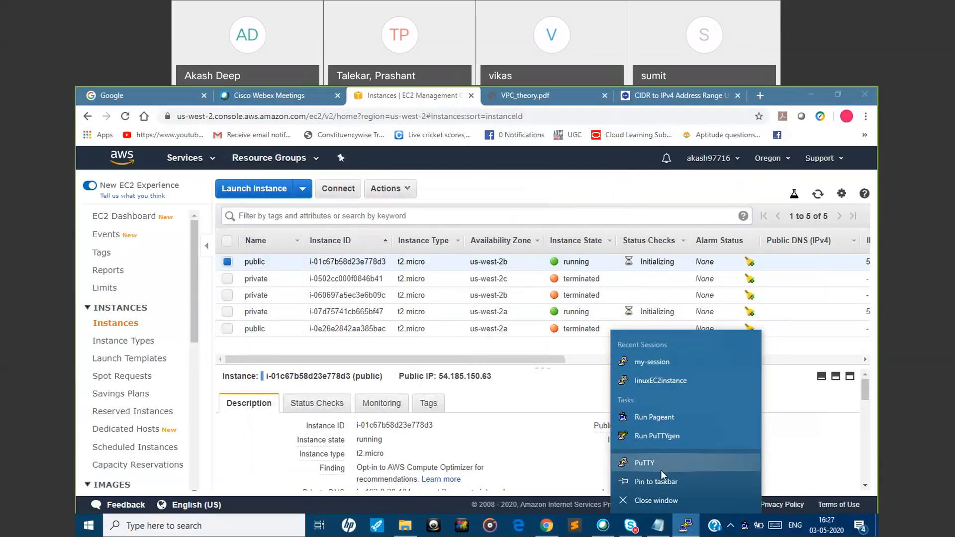
left_click(663, 465)
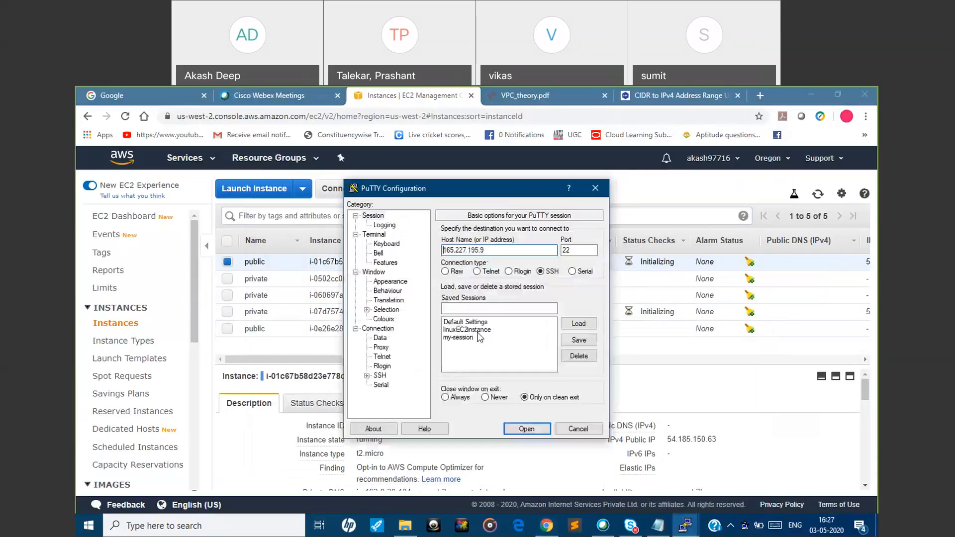
left_click_drag(489, 250, 410, 251)
key("ctrl+v")
Set the SSH authentication private key file to oregon305.ppk from the Downloads folder
left_click(367, 375)
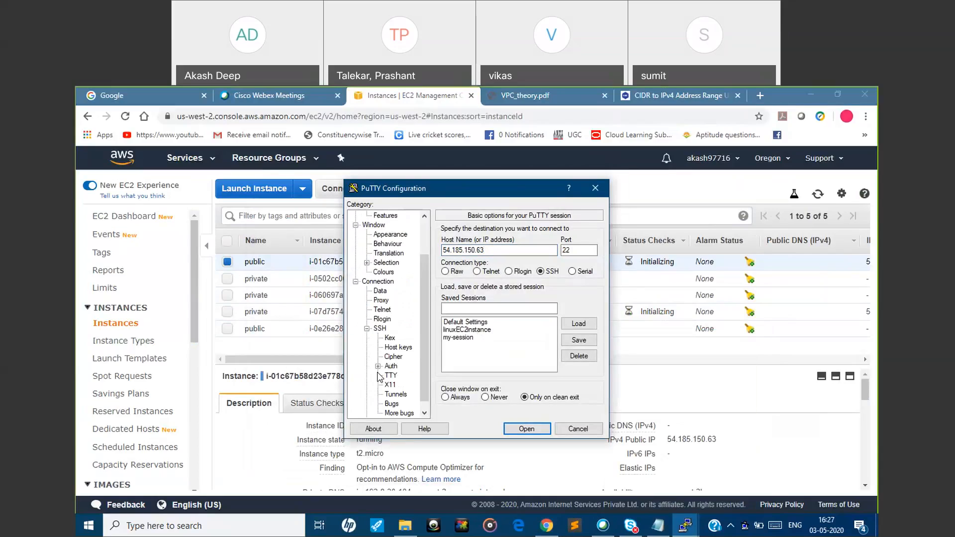
double_click(391, 366)
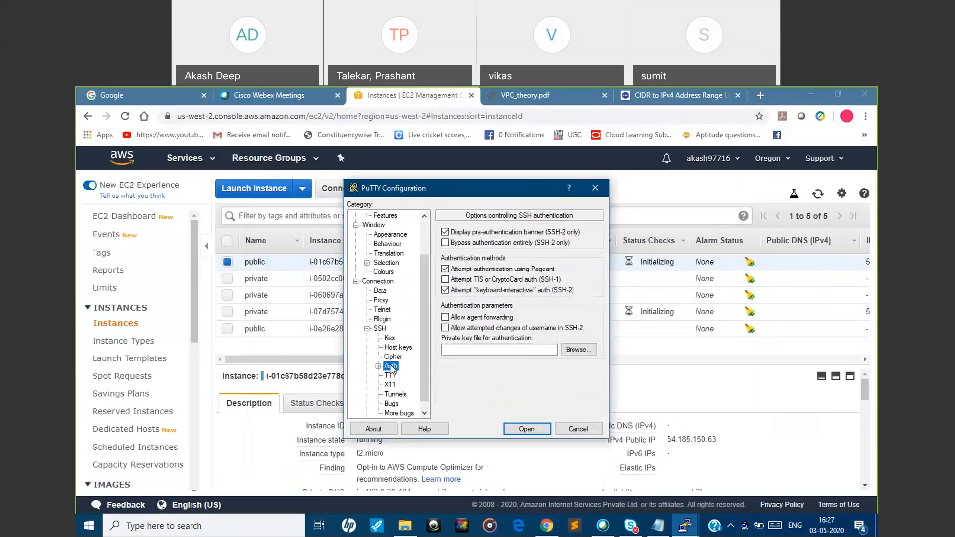
left_click(571, 349)
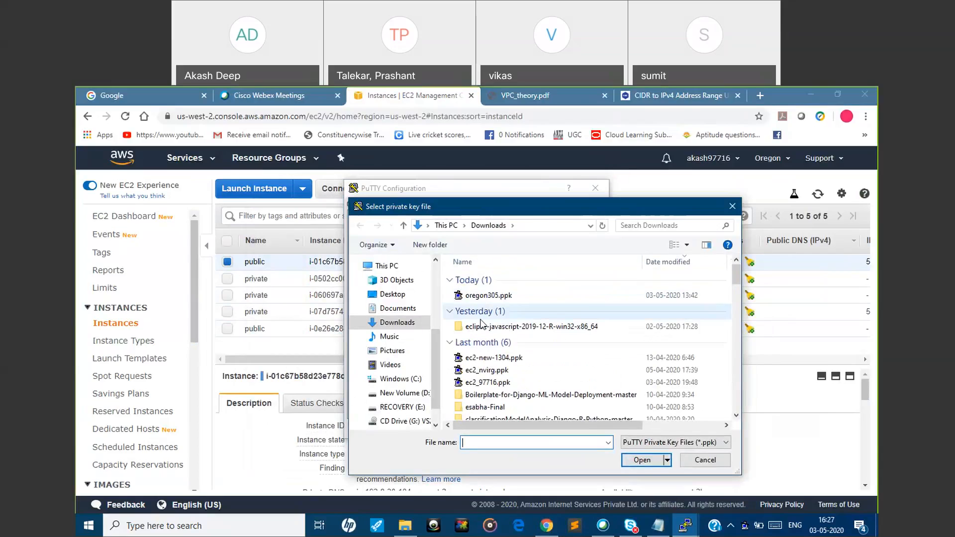
left_click(493, 294)
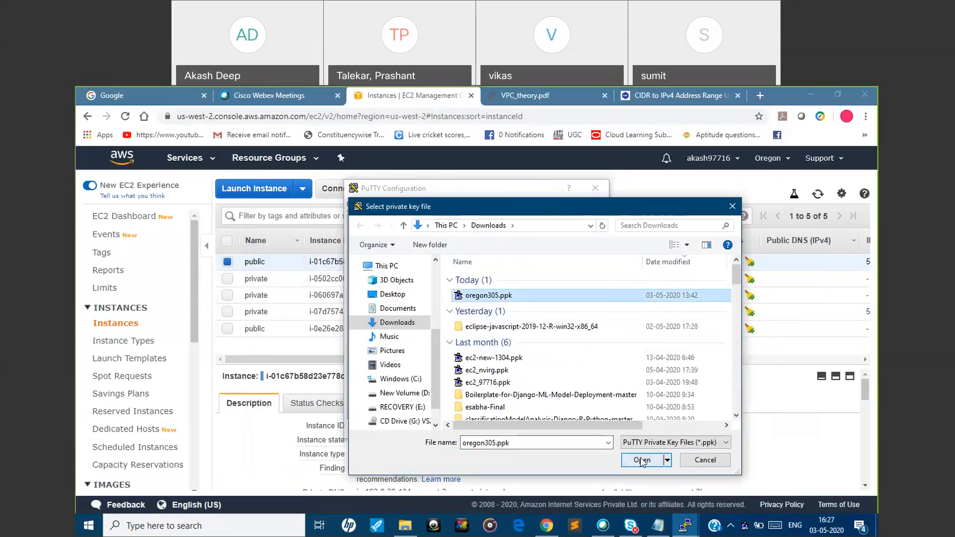
left_click(641, 460)
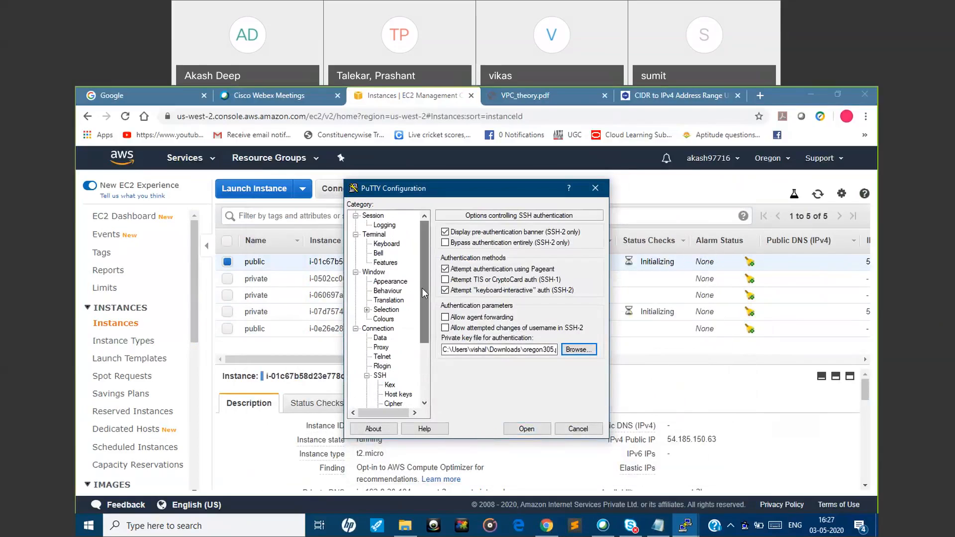
Open the SSH connection to the public instance, trust its host key and log in as ec2-user
double_click(373, 215)
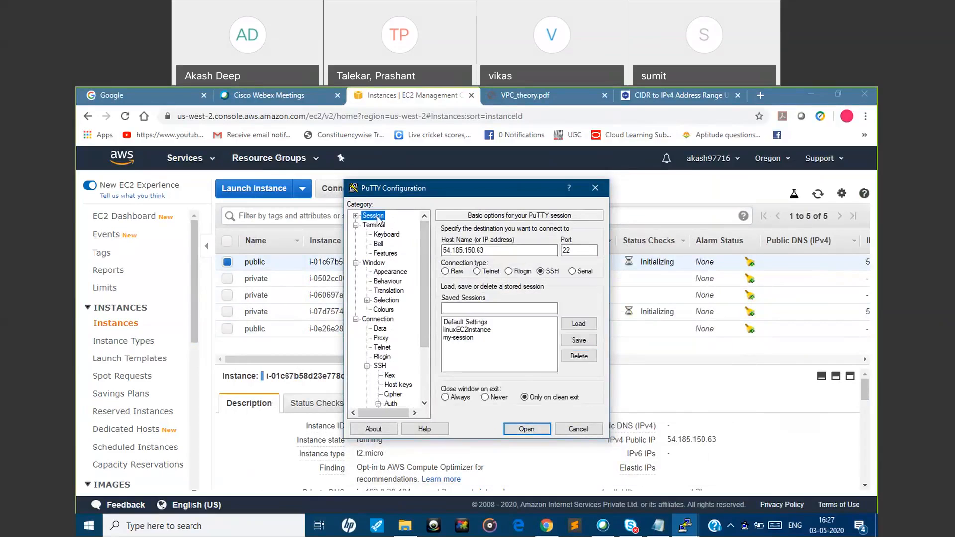
left_click(528, 428)
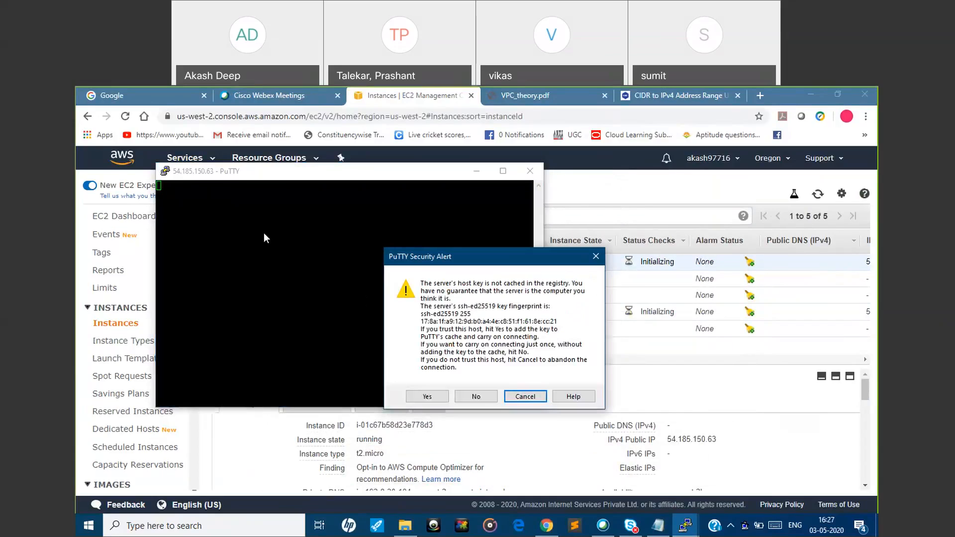
left_click(419, 395)
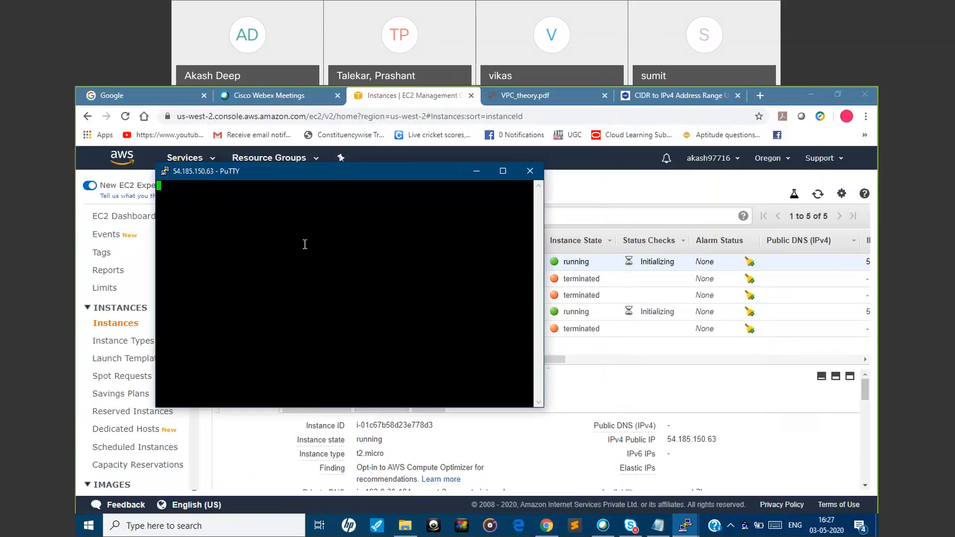
type("ec2-user")
key("Return")
Minimize the terminal, select only the running private instance in the EC2 list and copy its IPv4 public IP
left_click(479, 167)
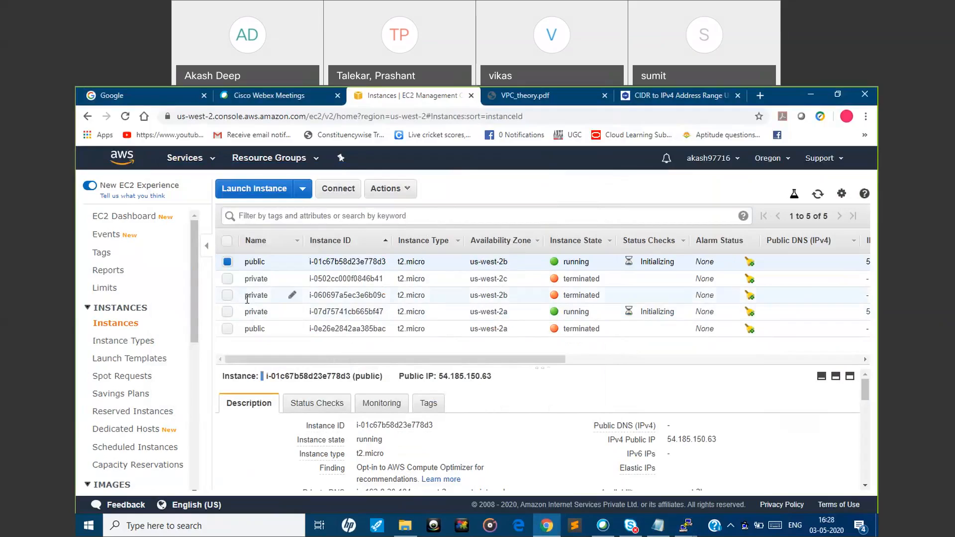
left_click(227, 262)
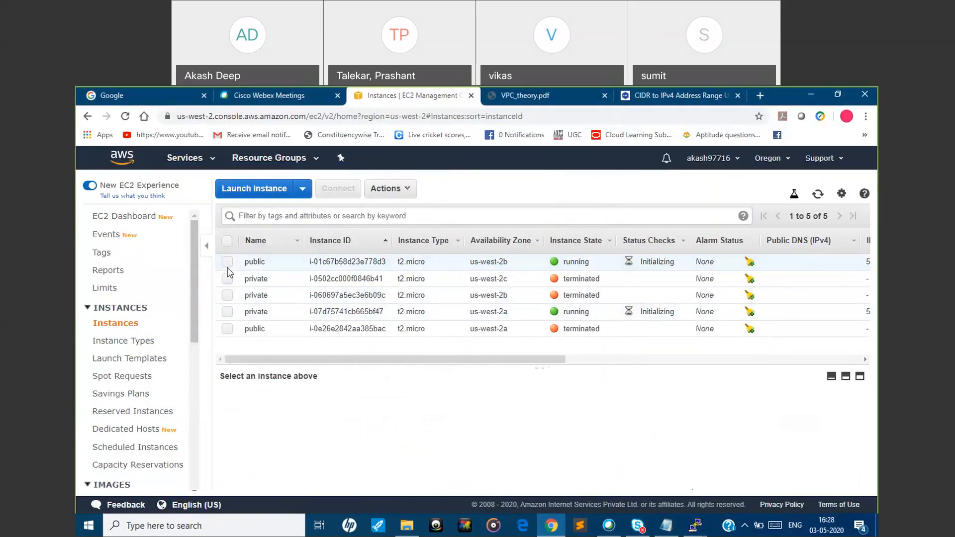
left_click(227, 312)
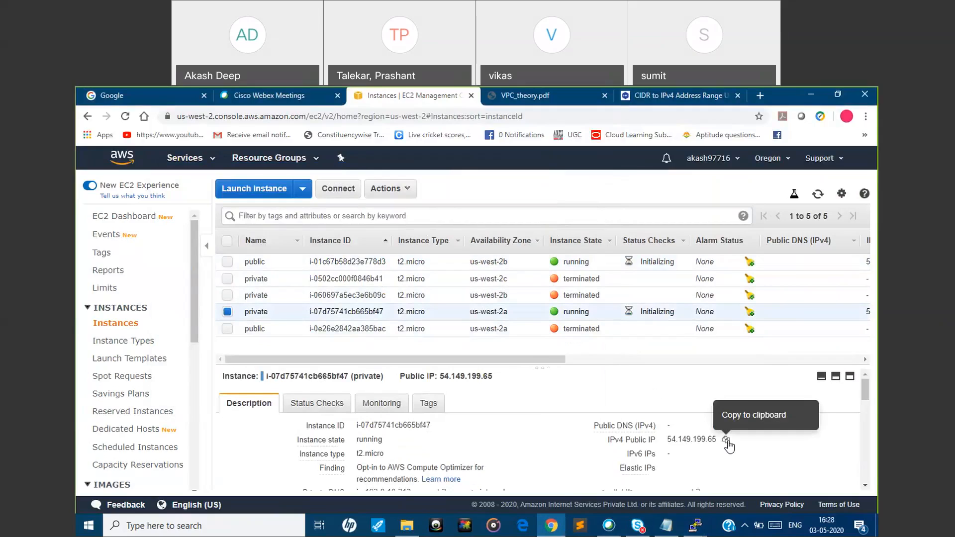
left_click(724, 441)
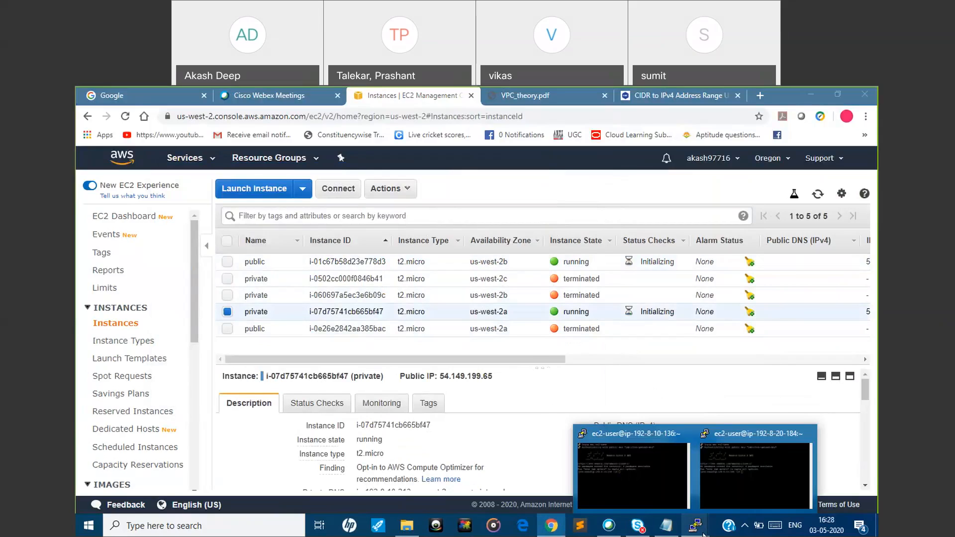
Open another PuTTY session configuration and set the host name to the copied public IP 54.149.199.65
right_click(702, 532)
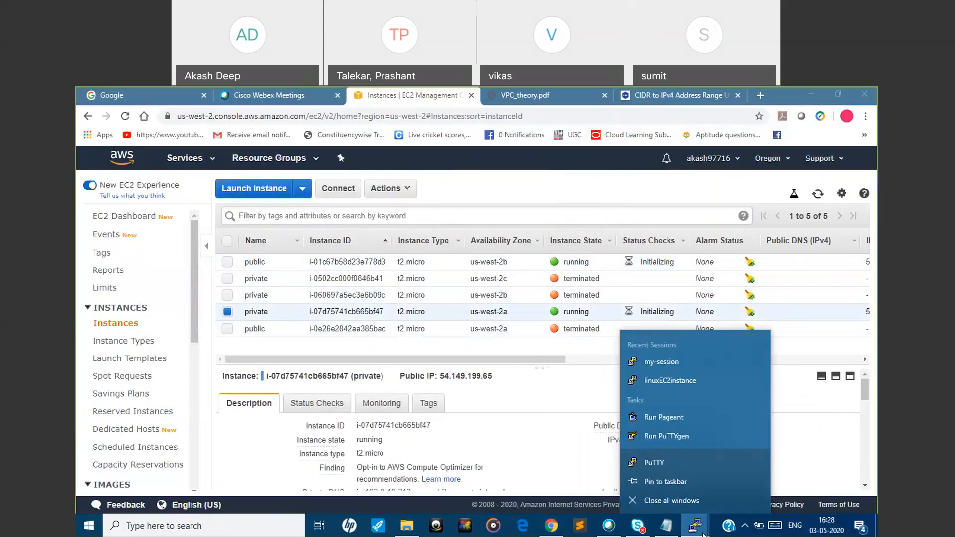
left_click(672, 460)
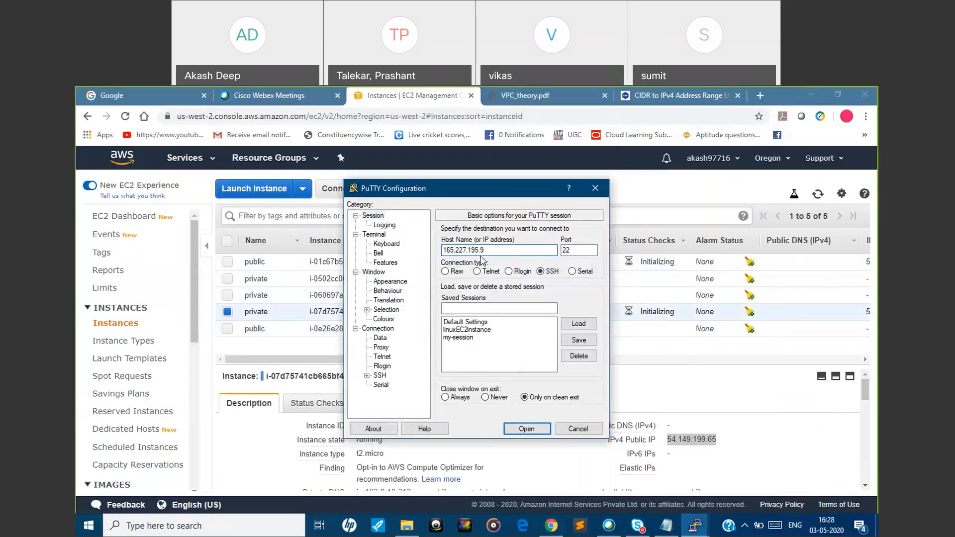
key("ctrl+v")
Set the SSH authentication private key file for the private instance's session to oregon305.ppk from the Downloads folder
left_click(367, 375)
double_click(392, 367)
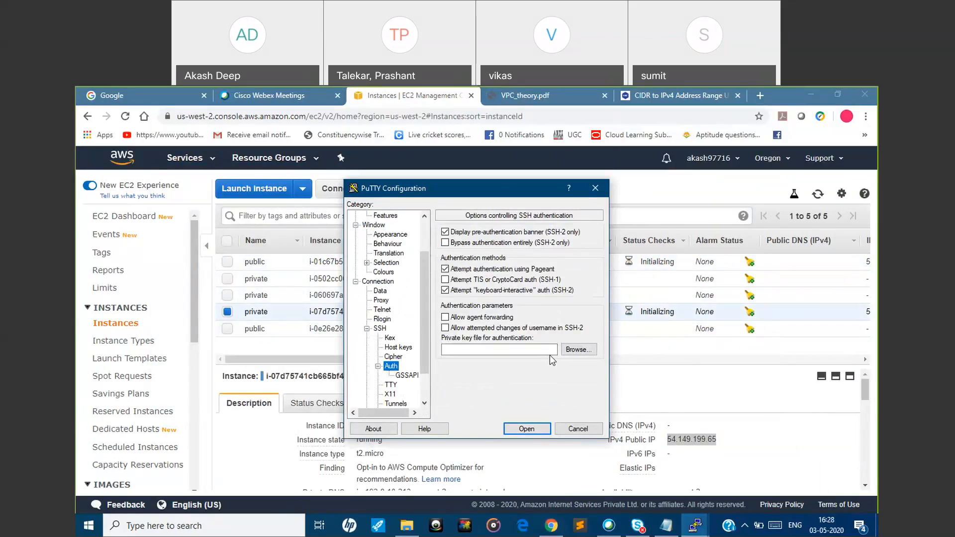
left_click(565, 351)
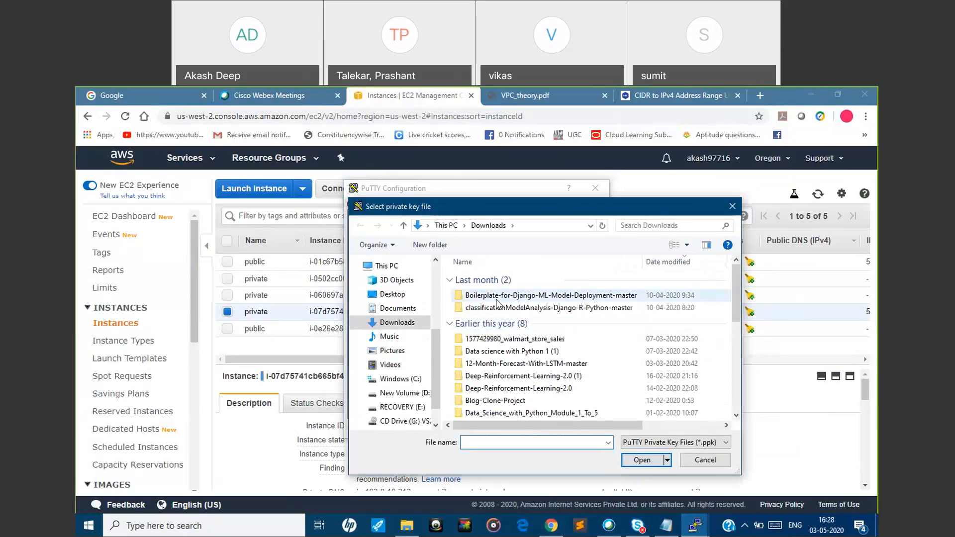
left_click(493, 296)
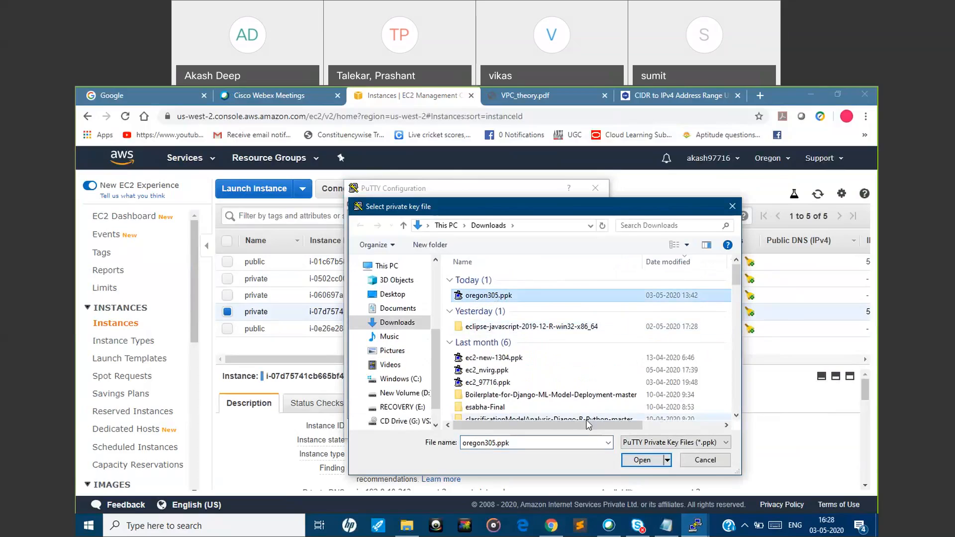
left_click(641, 460)
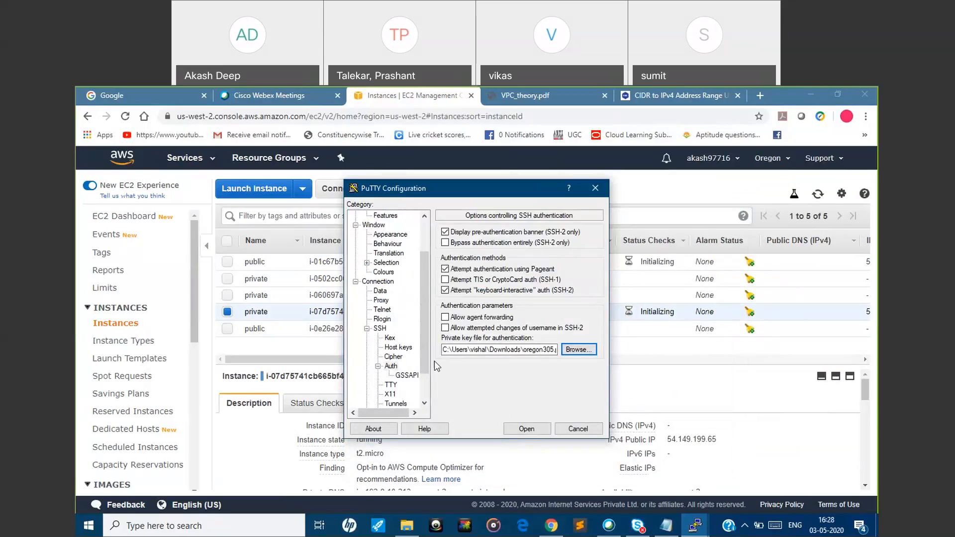
Try to open the SSH connection to the private instance, then close its terminal window
scroll(428, 354, "up", 2)
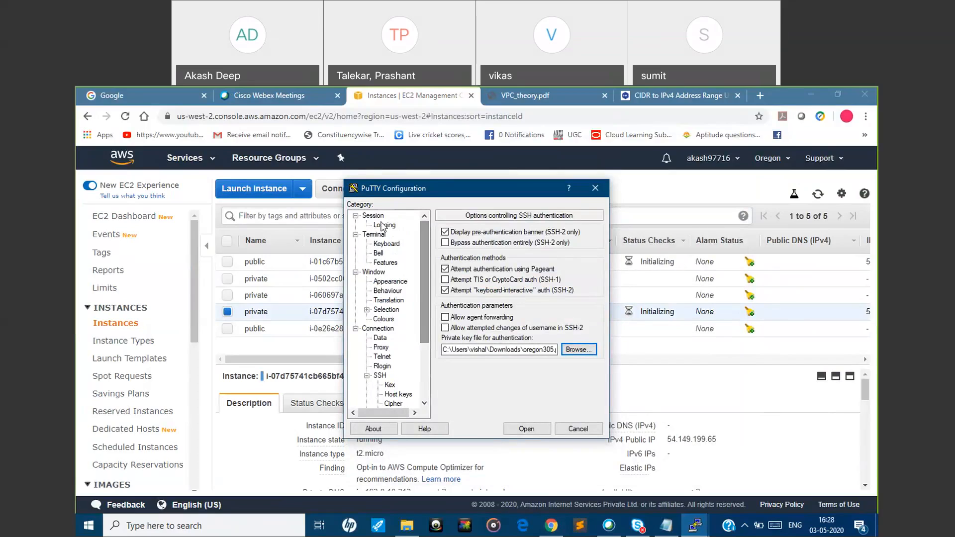
left_click(518, 431)
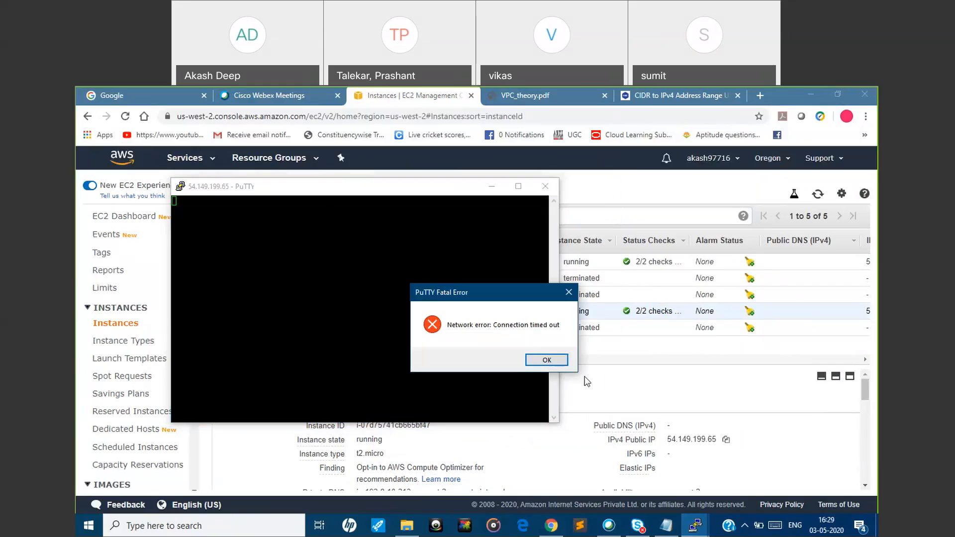
left_click(547, 359)
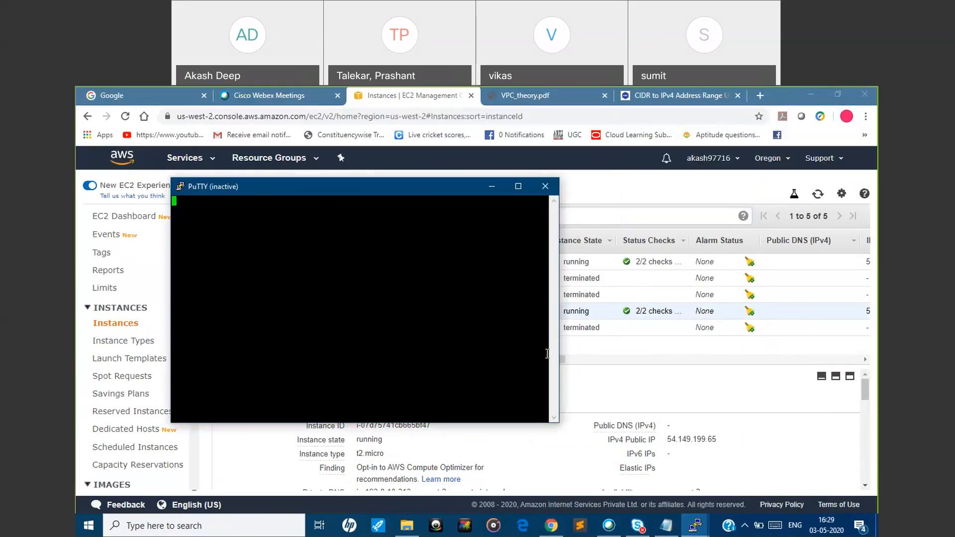
left_click(545, 186)
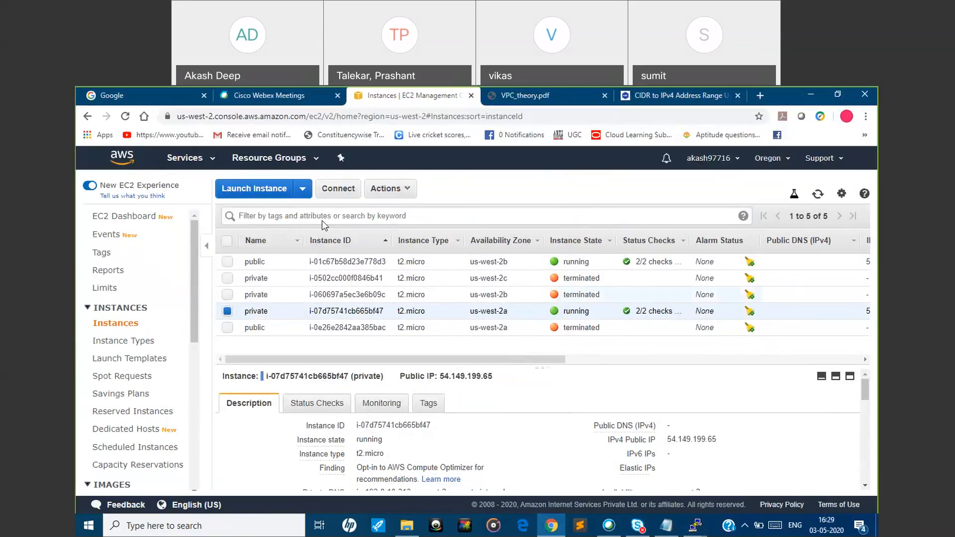
Terminate both running EC2 instances, the public one and the private one
left_click(228, 262)
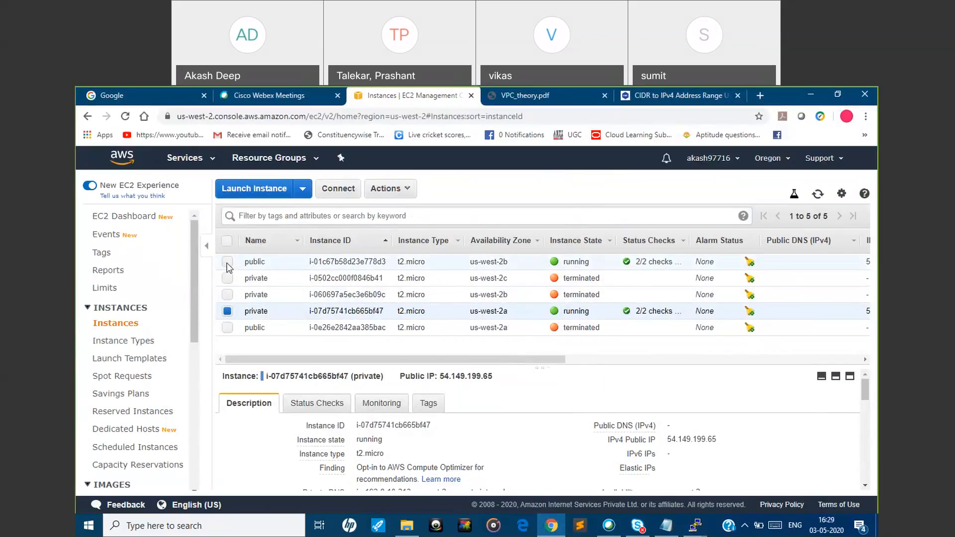
left_click(393, 195)
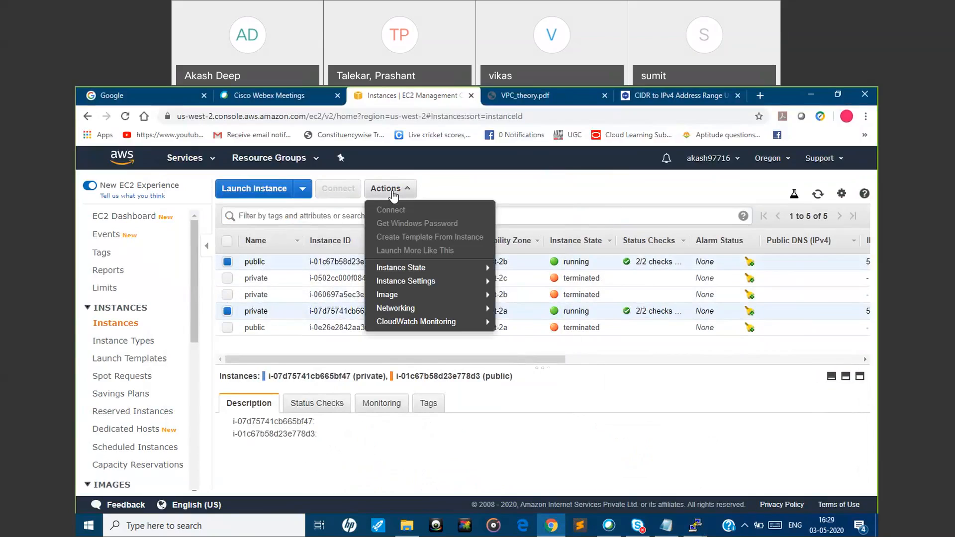
mouse_move(396, 295)
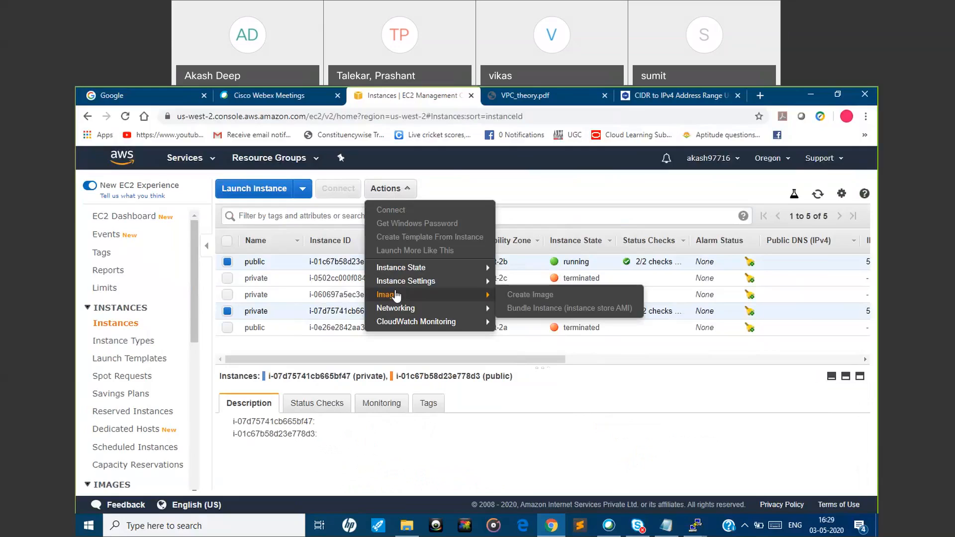
mouse_move(408, 269)
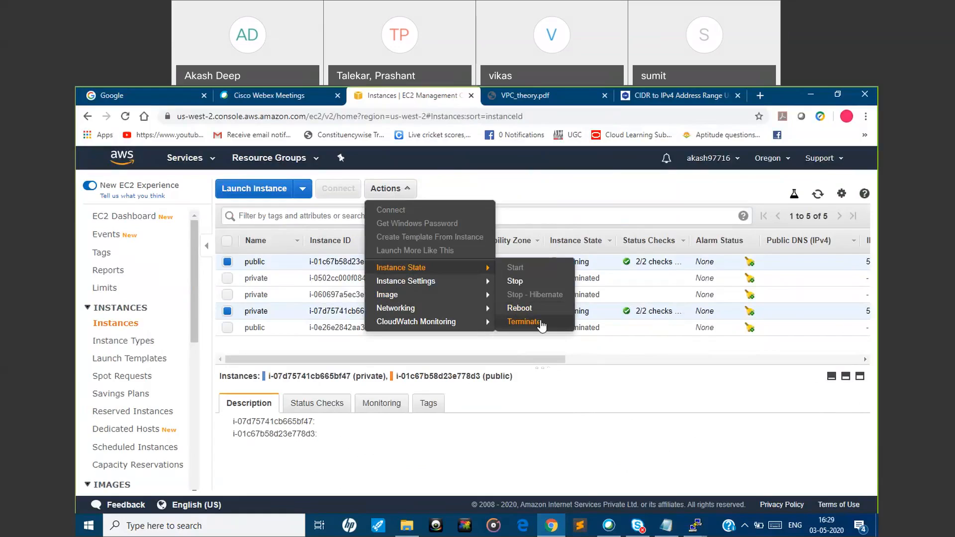
left_click(540, 325)
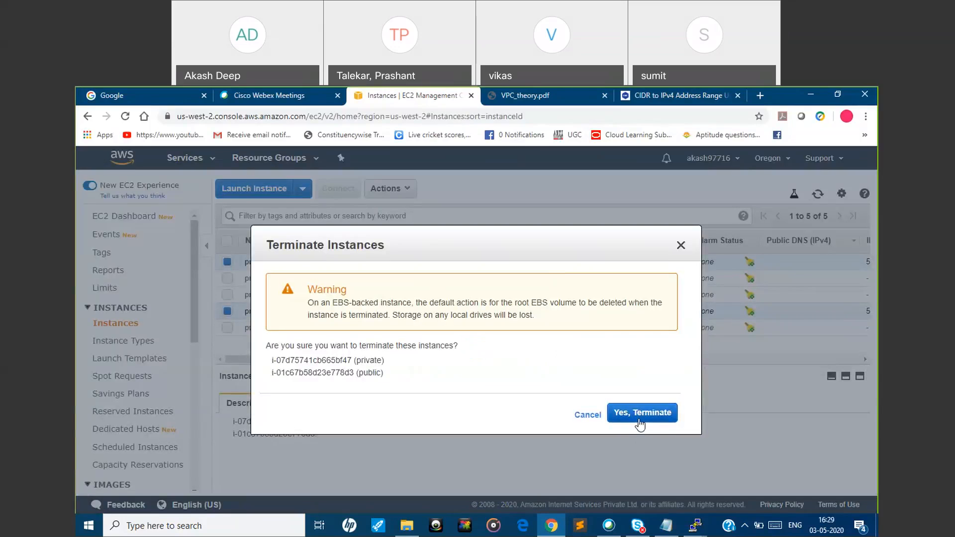
left_click(640, 420)
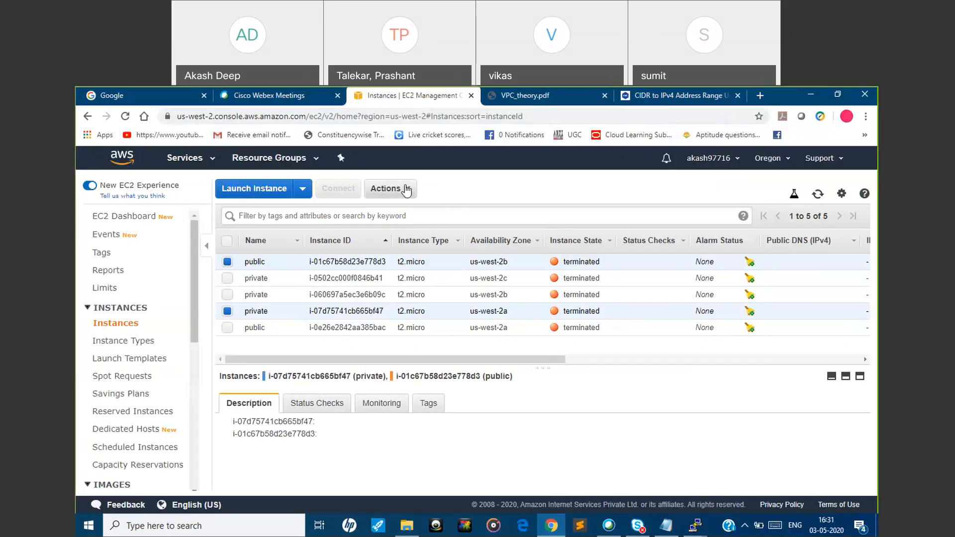
left_click(408, 190)
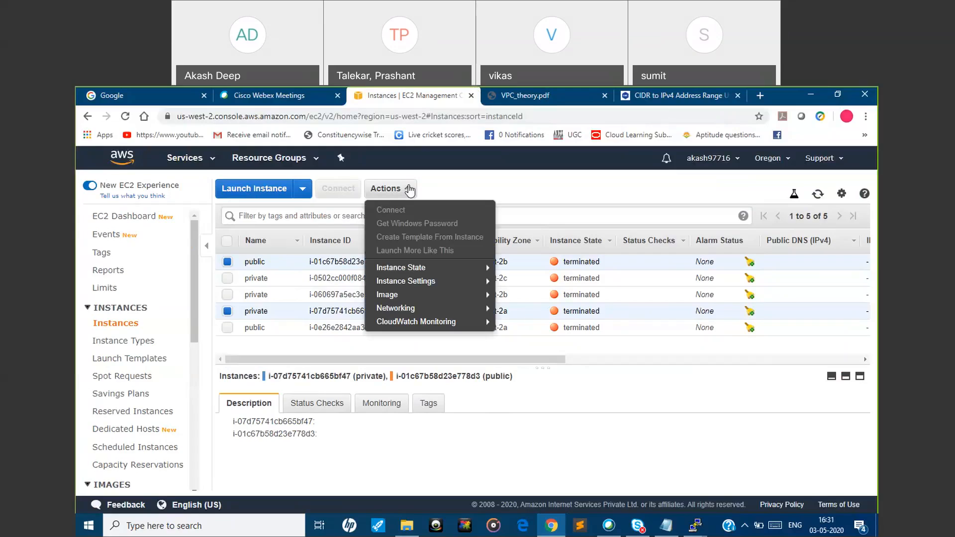
left_click(575, 398)
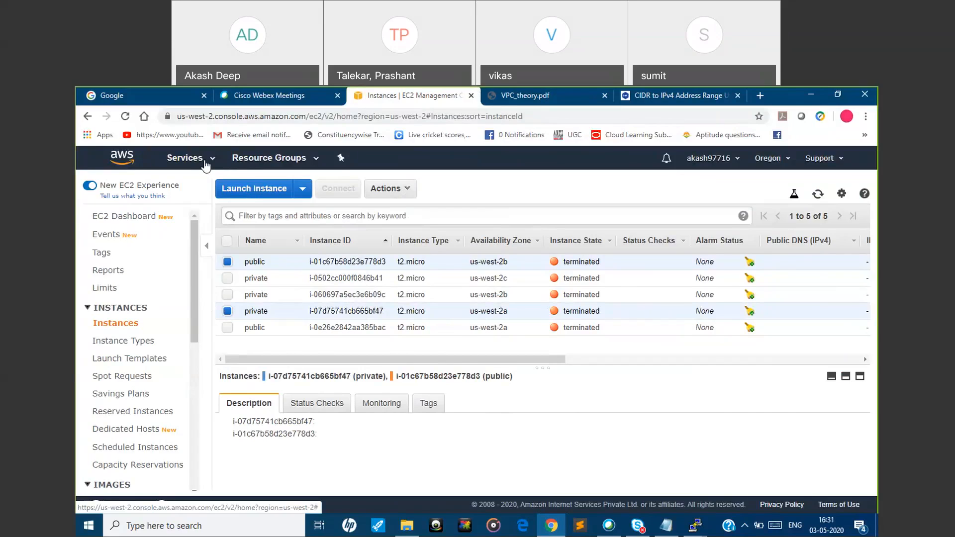
Search the AWS services for vpc and open the VPC dashboard
left_click(206, 166)
type("vp")
key("BackSpace")
type("c")
key("BackSpace")
type("pc")
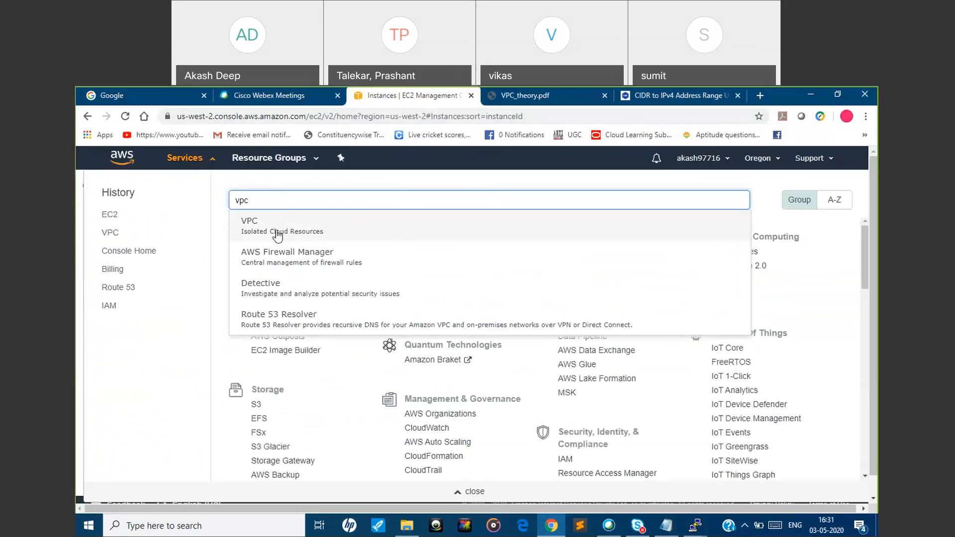
left_click(277, 230)
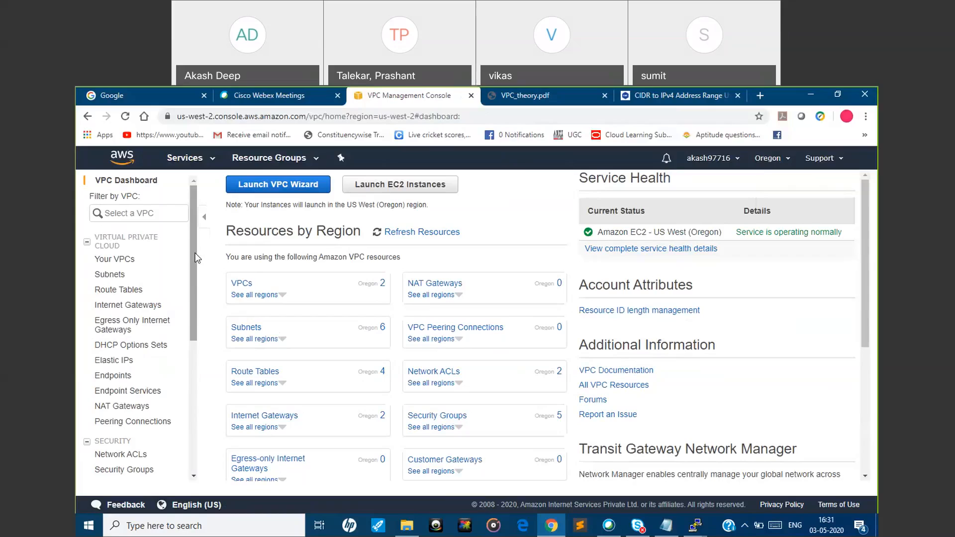
Open the list of Oregon VPCs and delete the VPC myvpcdemo2 together with its associated objects
left_click_drag(193, 327, 186, 438)
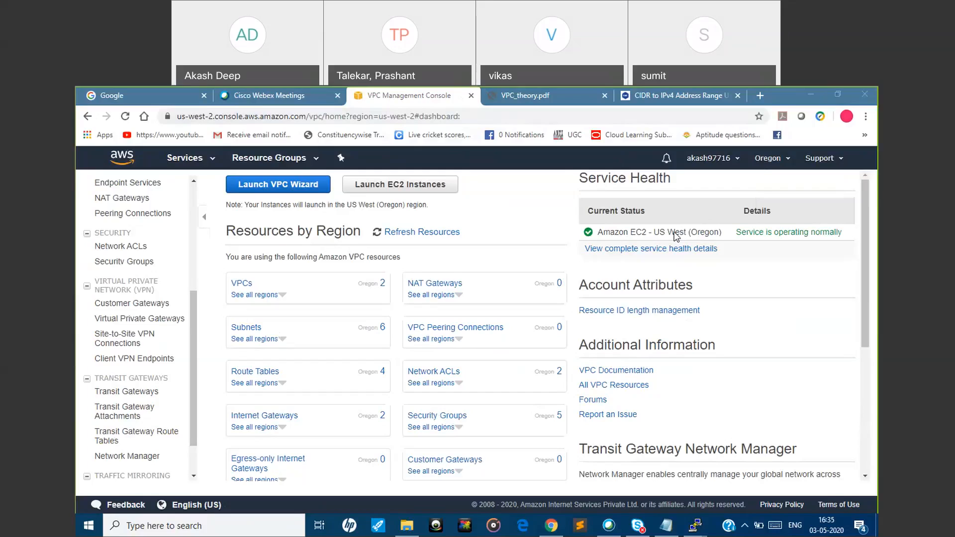
left_click(382, 287)
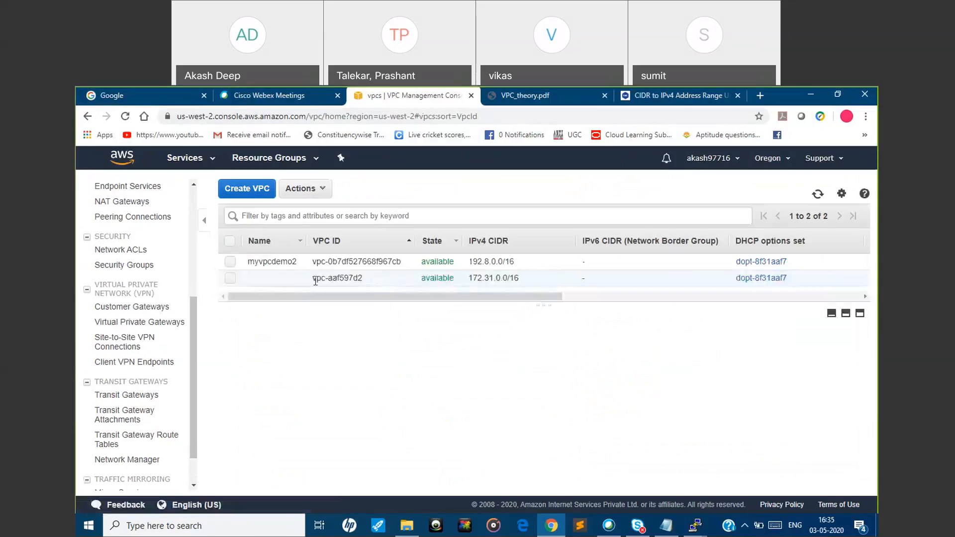
left_click(229, 261)
left_click(304, 188)
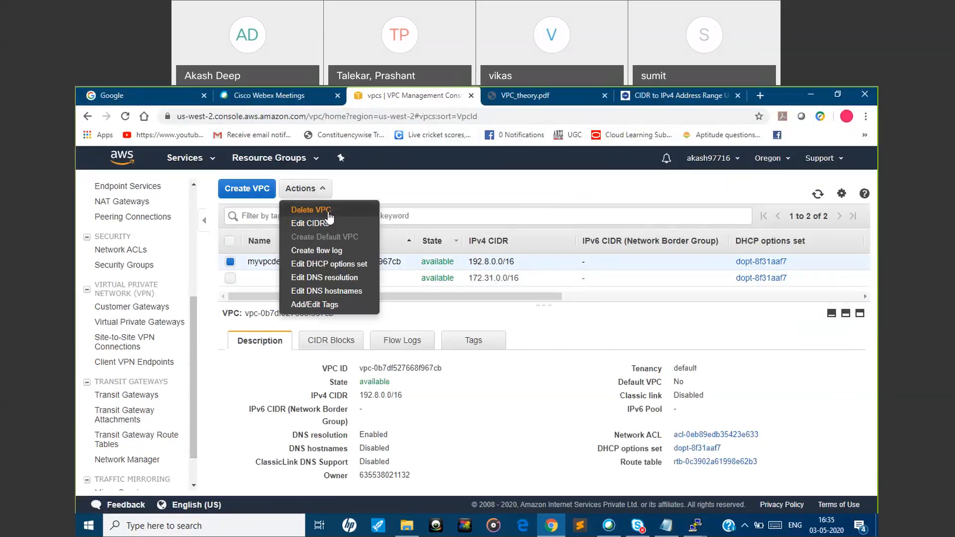
left_click(311, 210)
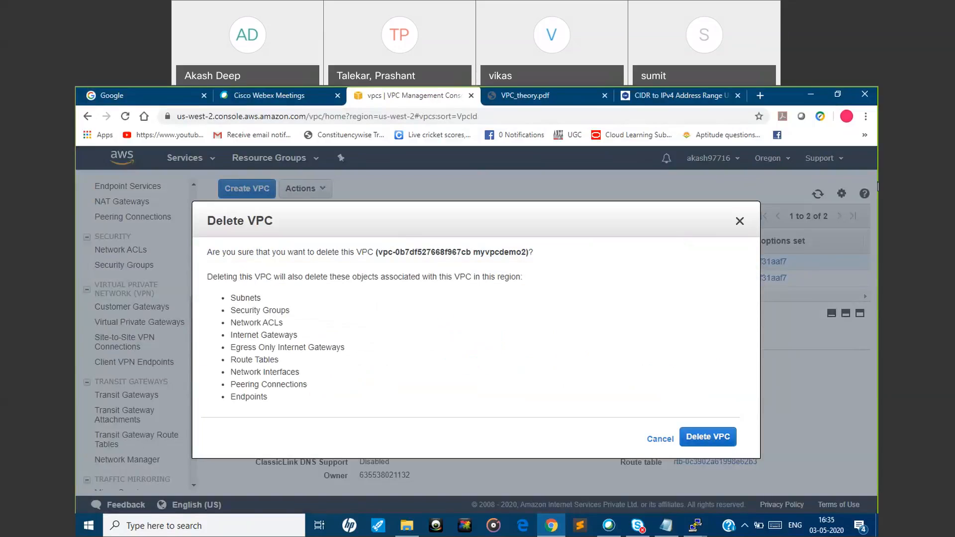
left_click(726, 434)
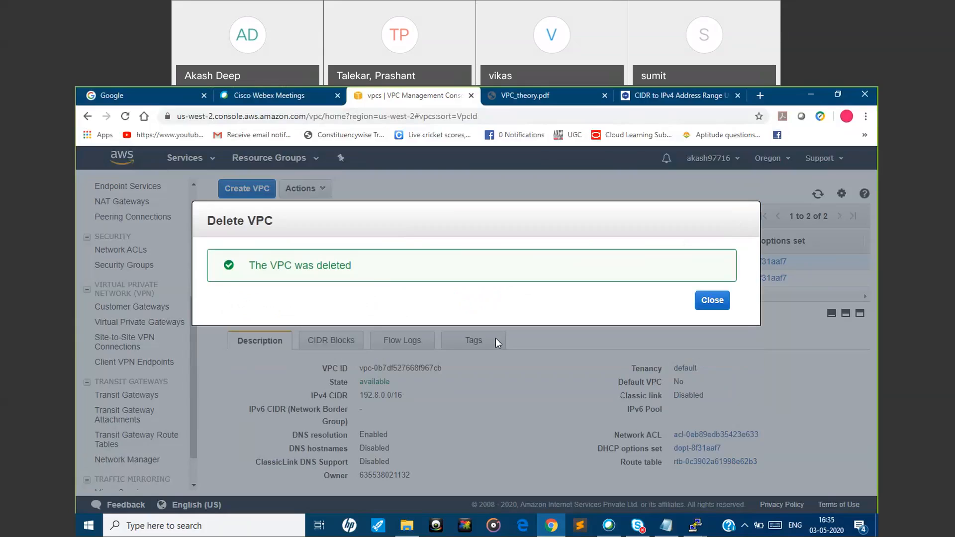
left_click(712, 300)
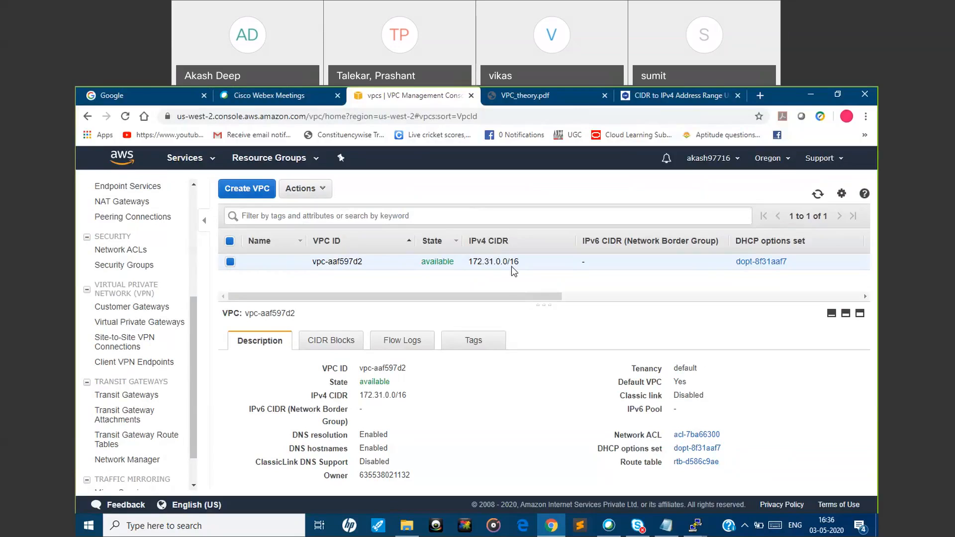
Switch from the VPC console to the EC2 service dashboard
left_click_drag(512, 300, 443, 301)
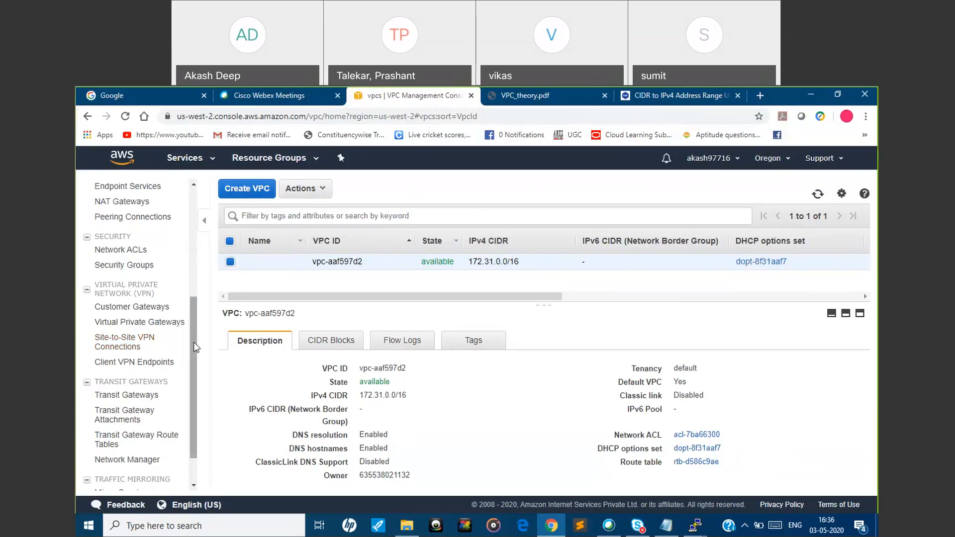
left_click_drag(193, 342, 181, 238)
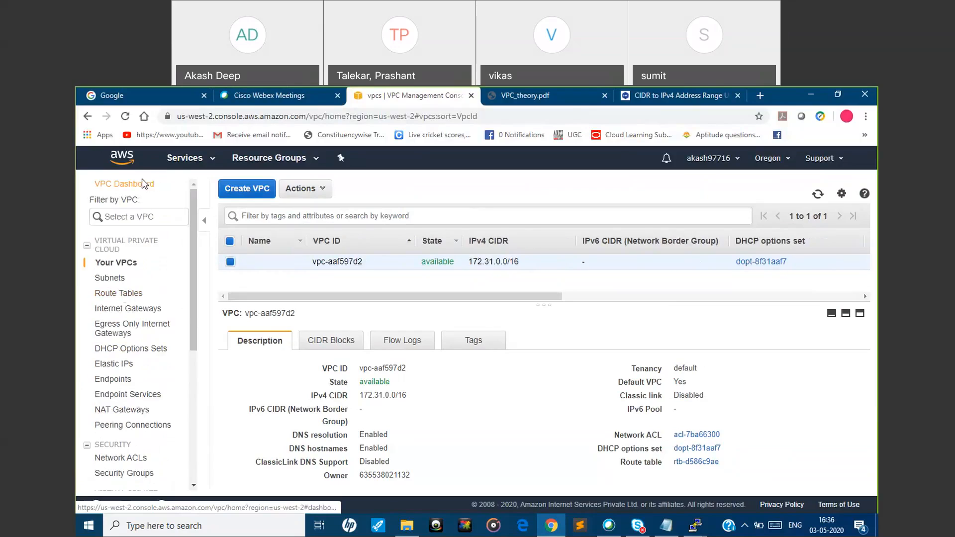
left_click(286, 159)
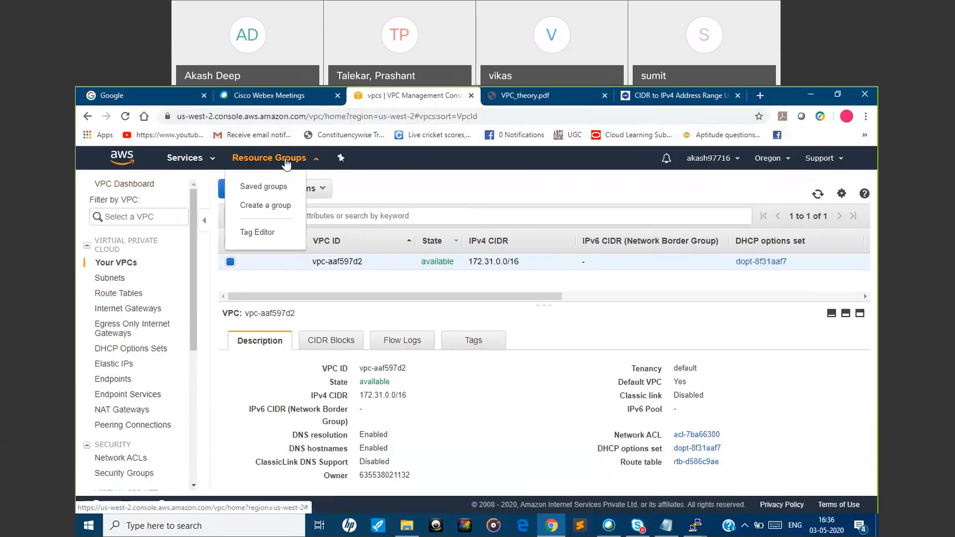
left_click(198, 159)
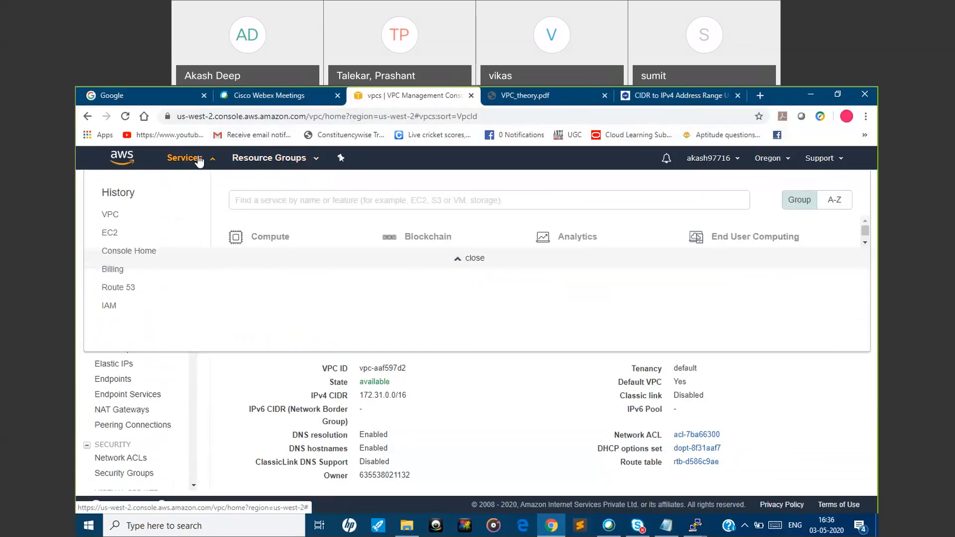
left_click(258, 253)
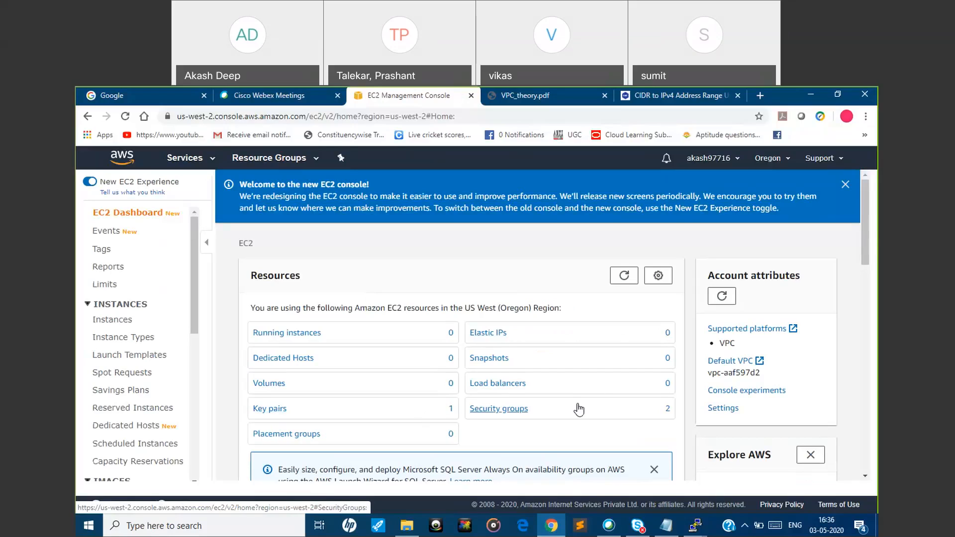
Dismiss the new EC2 console welcome banner and the Microsoft SQL Server Launch Wizard notice on the dashboard
left_click(843, 188)
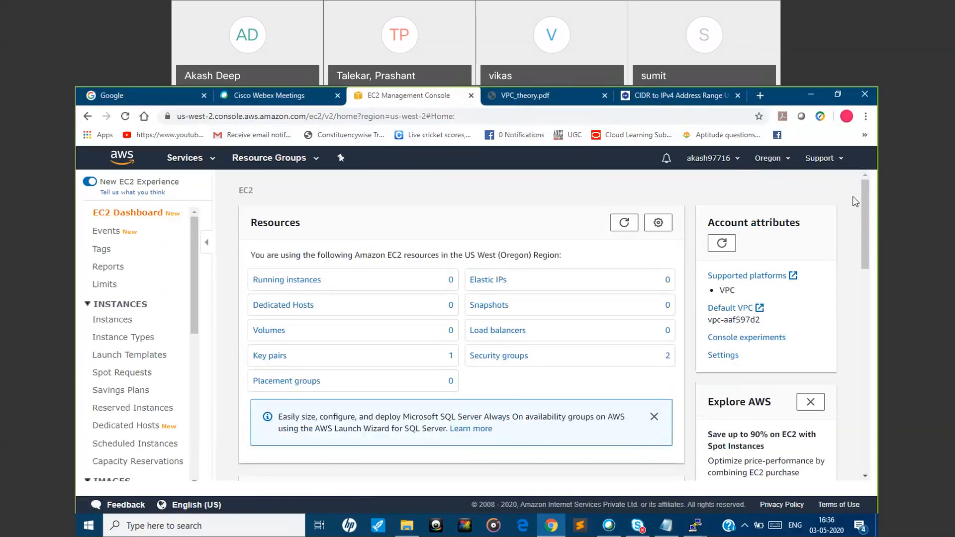
mouse_move(862, 205)
left_mouse_down()
mouse_move(848, 359)
mouse_move(867, 198)
left_mouse_up()
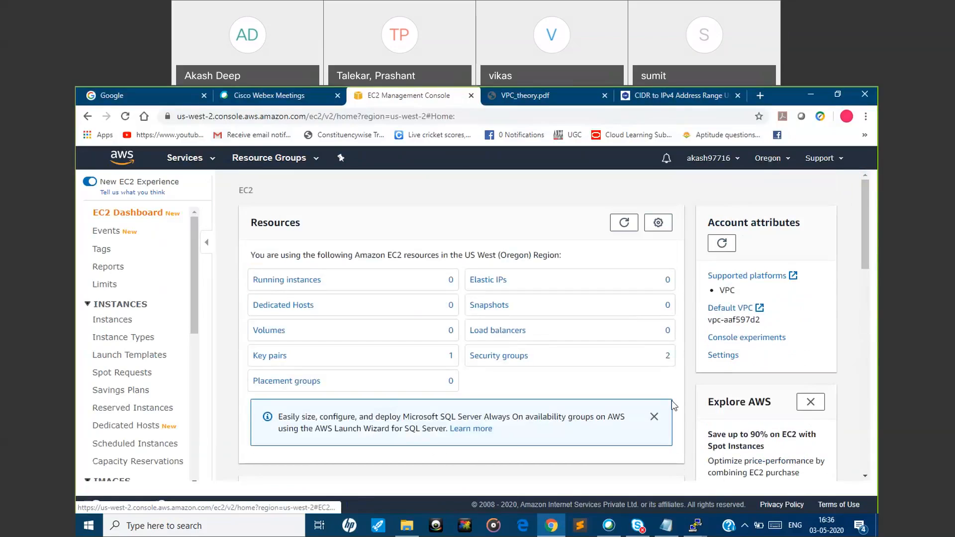
left_click(654, 416)
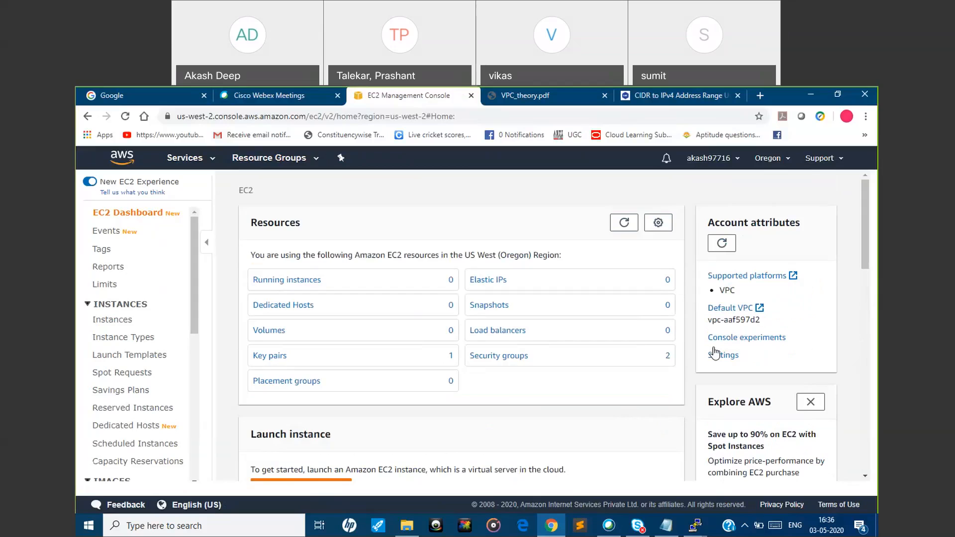
mouse_move(864, 225)
left_mouse_down()
mouse_move(865, 437)
mouse_move(865, 196)
left_mouse_up()
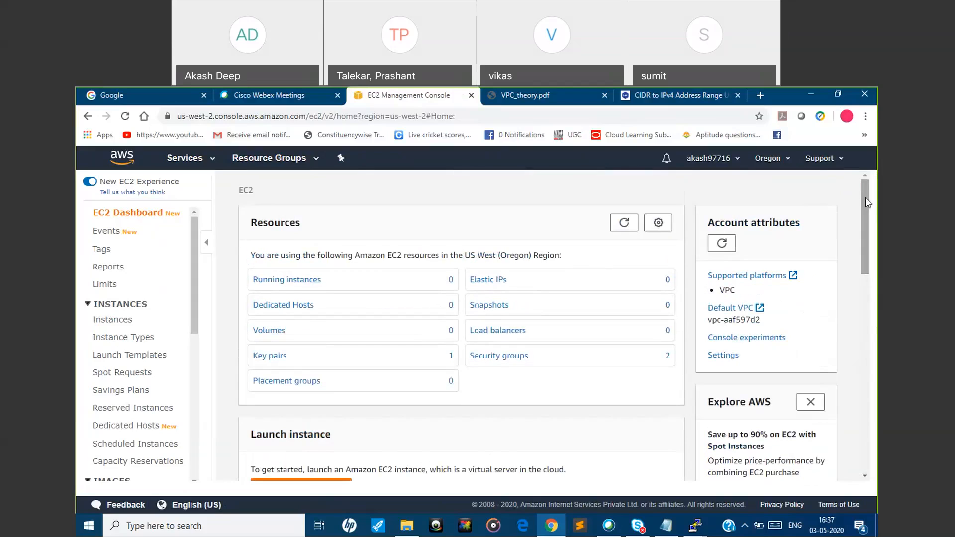
left_click(873, 335)
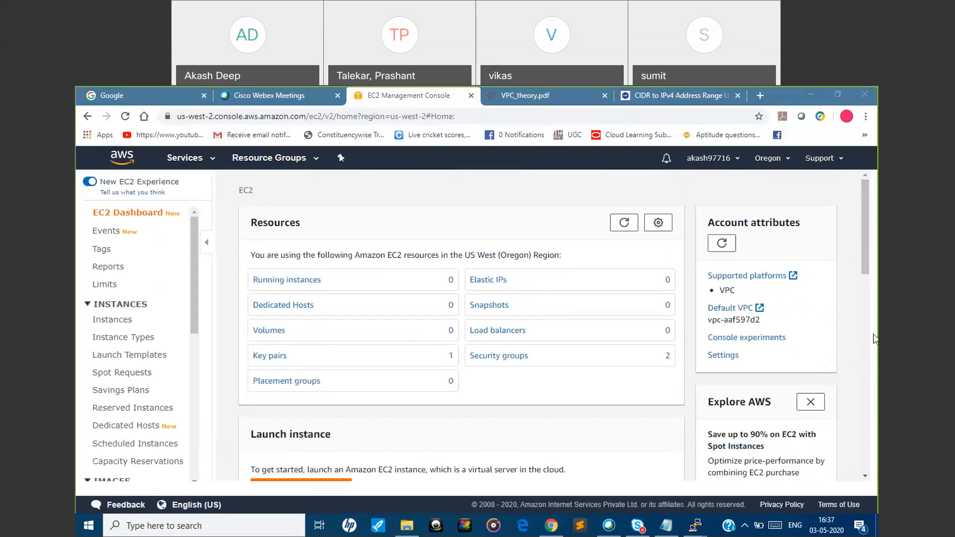